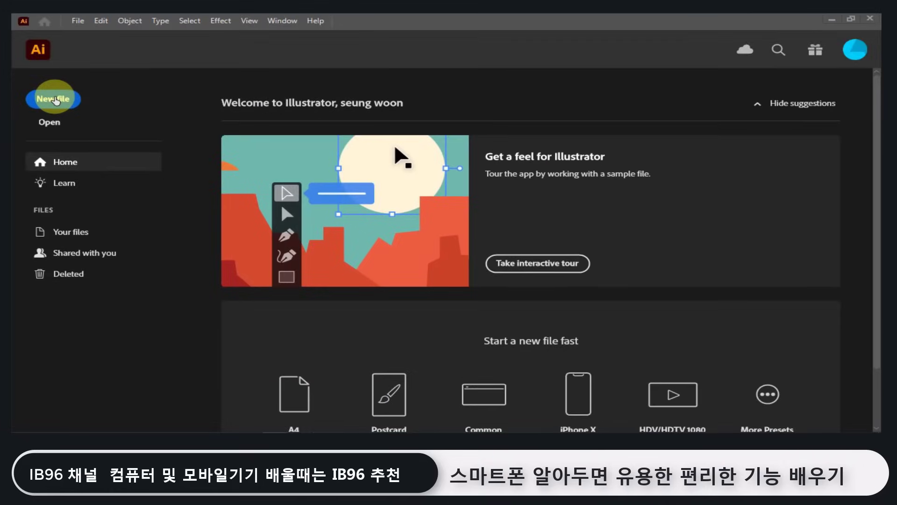
Start a new document and browse the Mobile, Web and Print preset categories
left_click(54, 99)
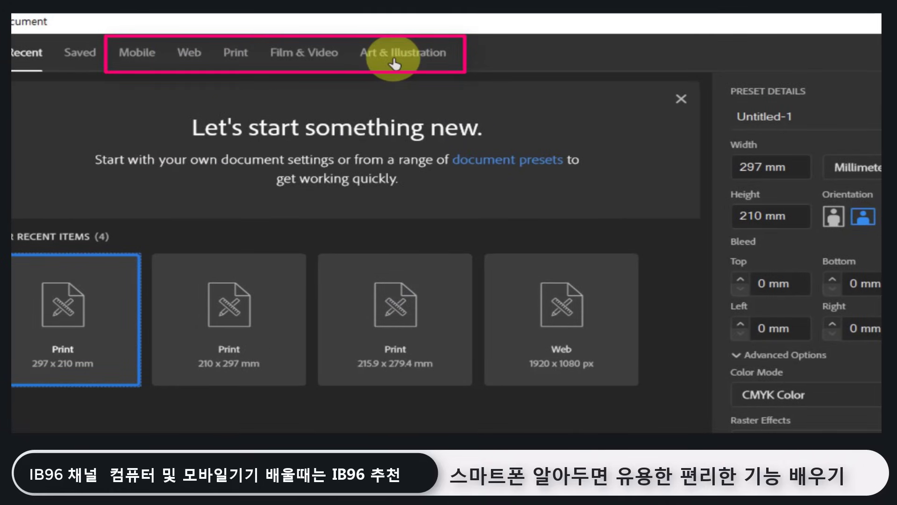
left_click(136, 63)
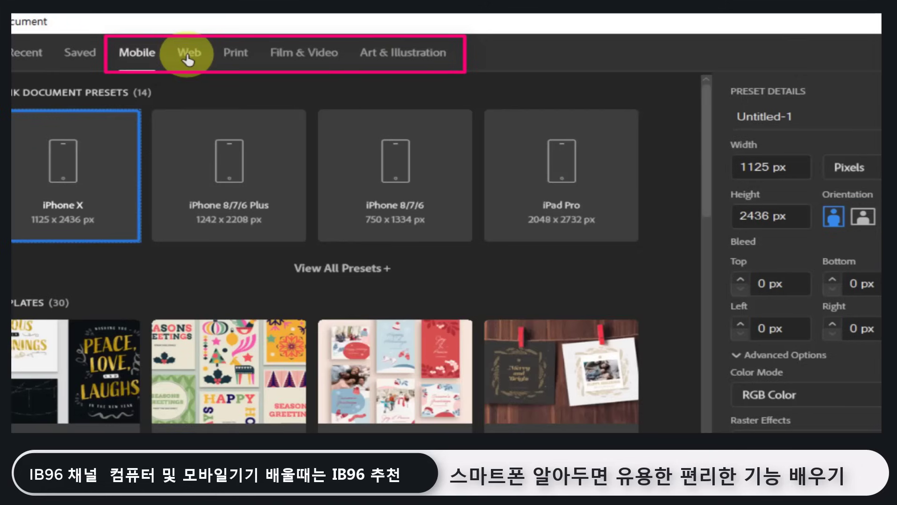
left_click(186, 56)
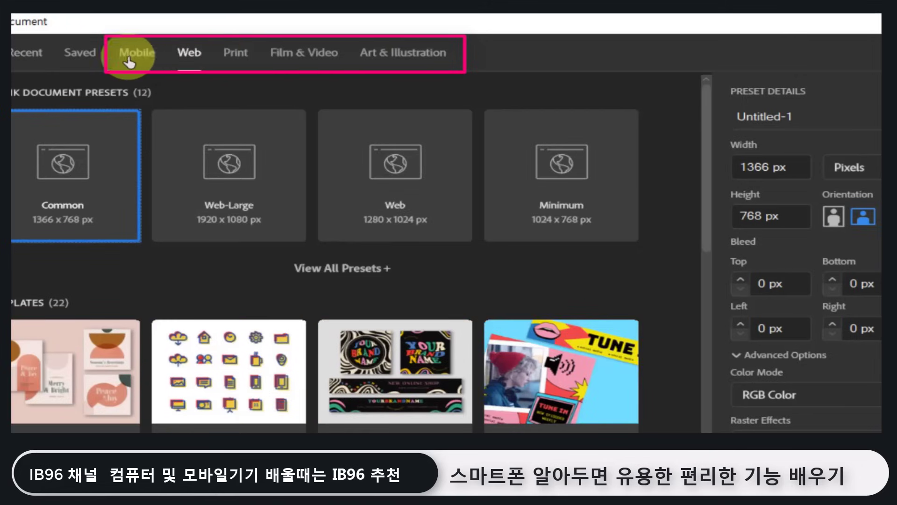
left_click(147, 55)
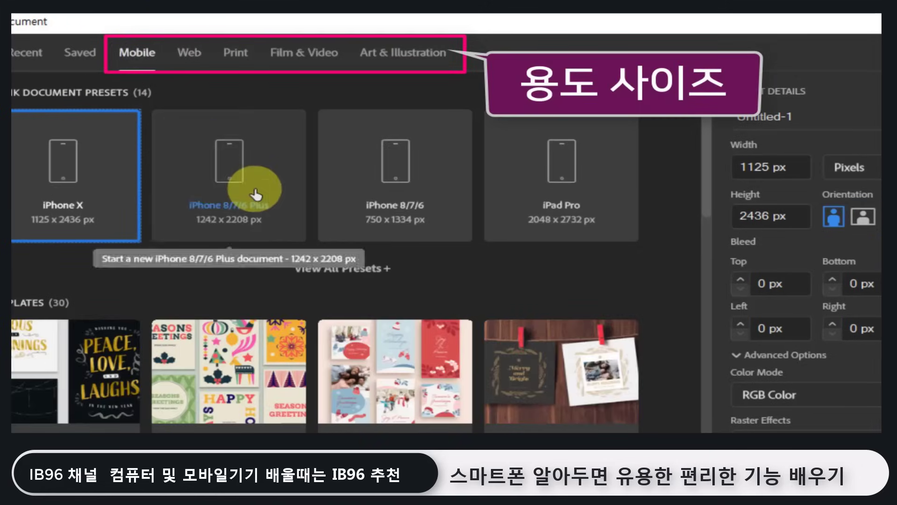
left_click(187, 55)
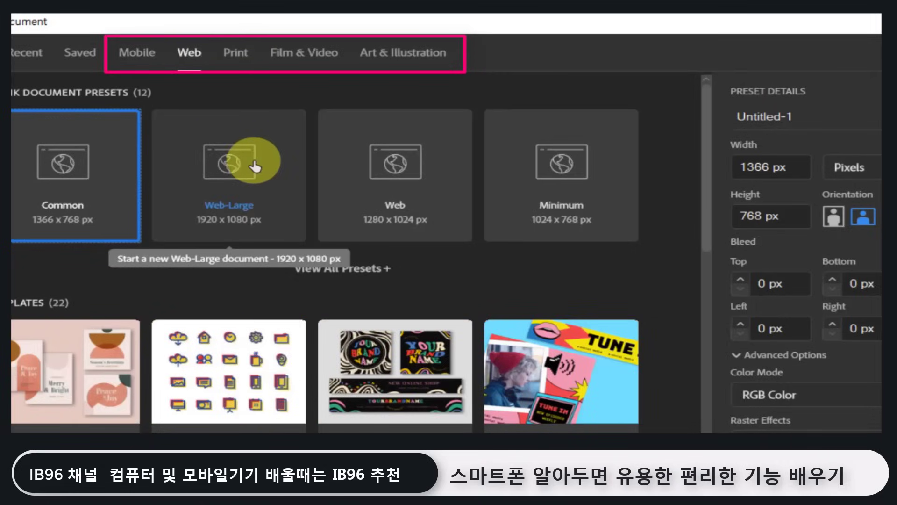
left_click(234, 54)
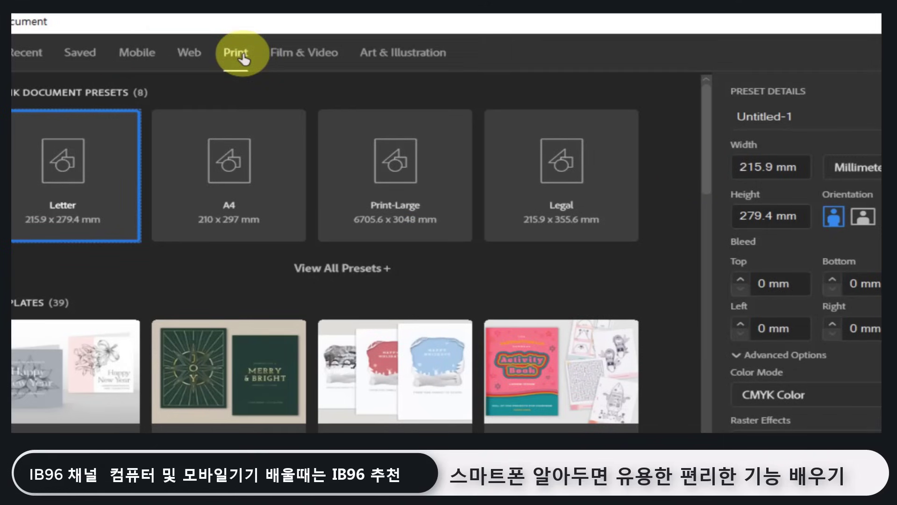
Set a custom print page of 21 by 29.7 cm in centimeters, and replace it with the A4 preset
left_click(802, 165)
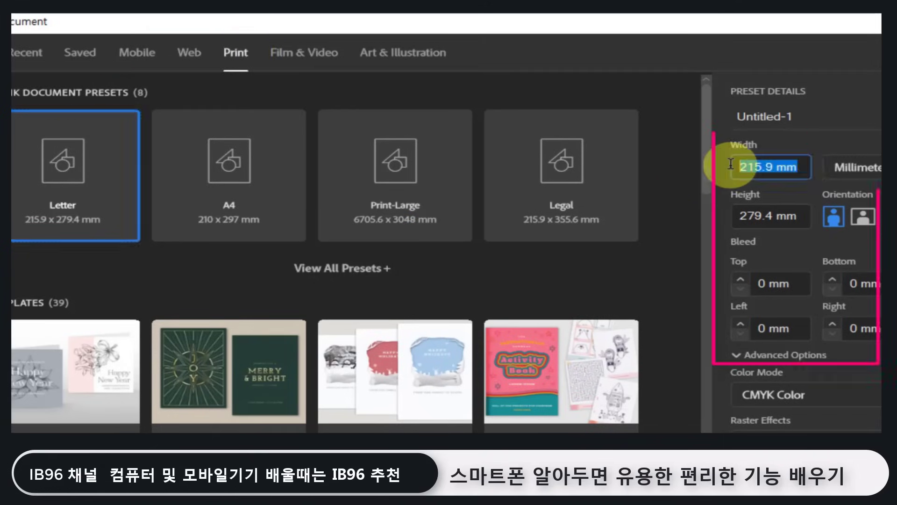
left_click(859, 169)
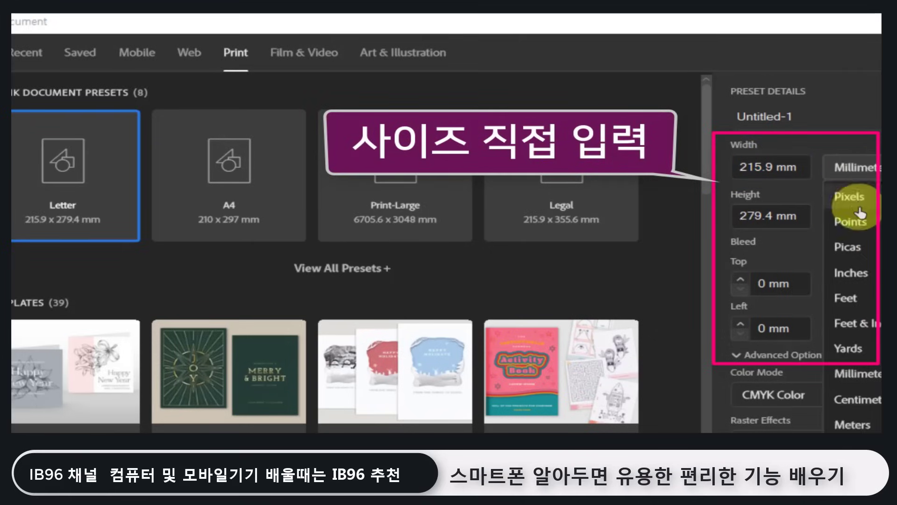
left_click(858, 399)
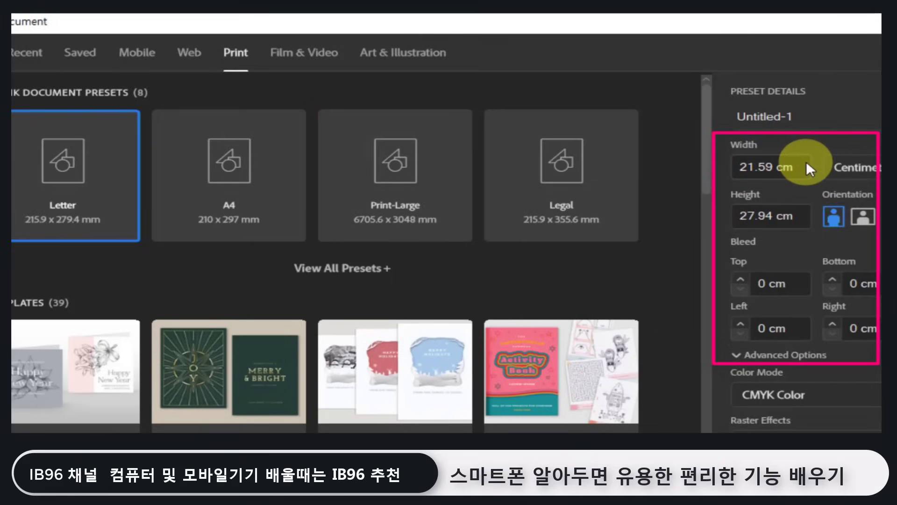
left_click_drag(807, 162, 680, 164)
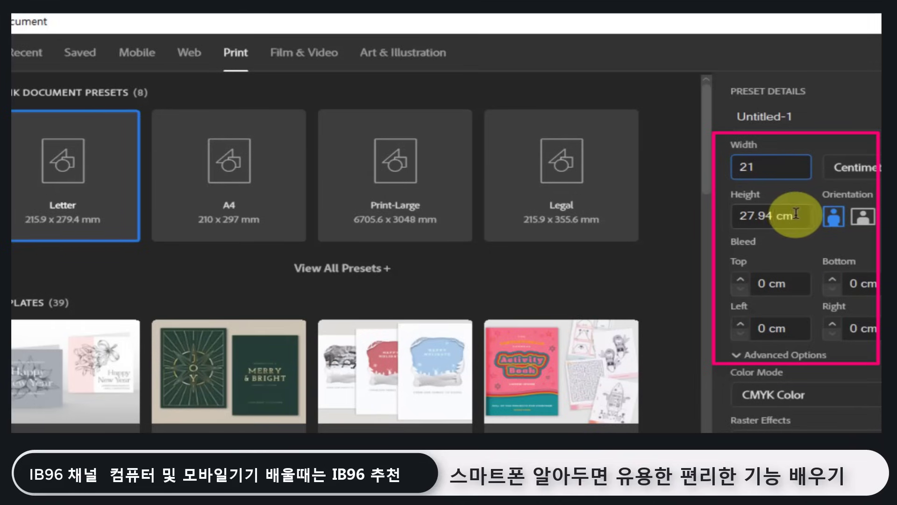
left_click_drag(792, 214, 737, 215)
type("29.7")
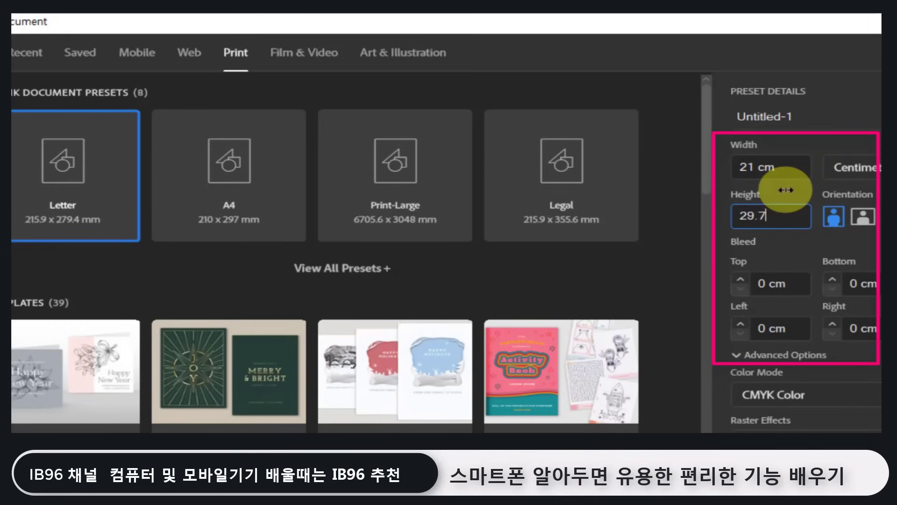
left_click(234, 191)
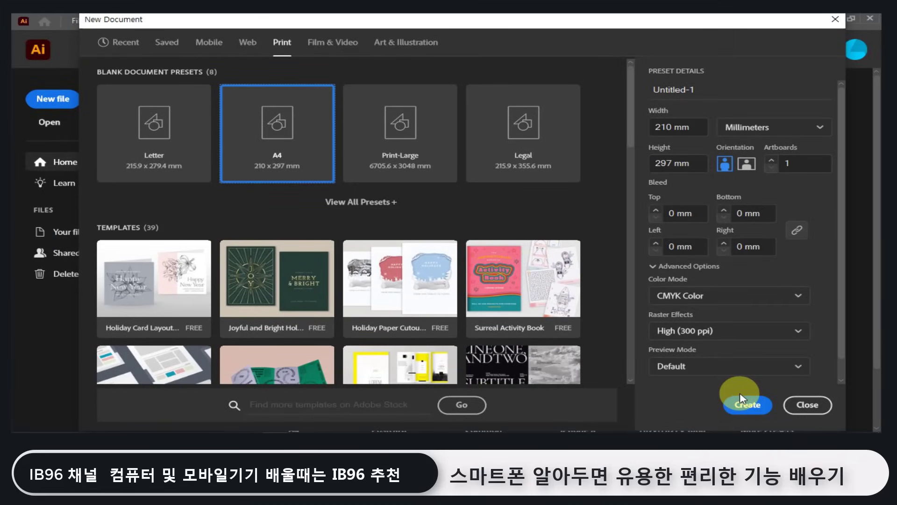
Create a Web document from the Common 1366 x 768 px preset with pixels as the unit
left_click(249, 45)
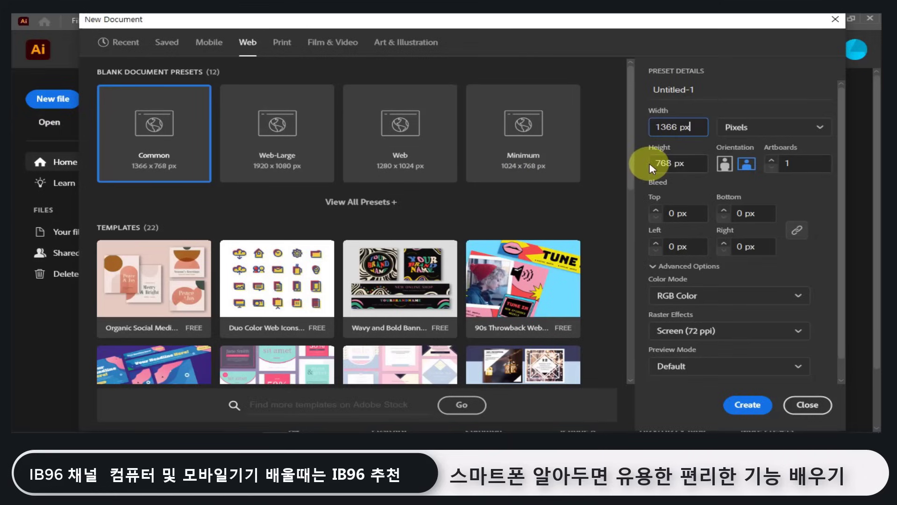
left_click_drag(701, 127, 653, 131)
left_click_drag(687, 163, 650, 162)
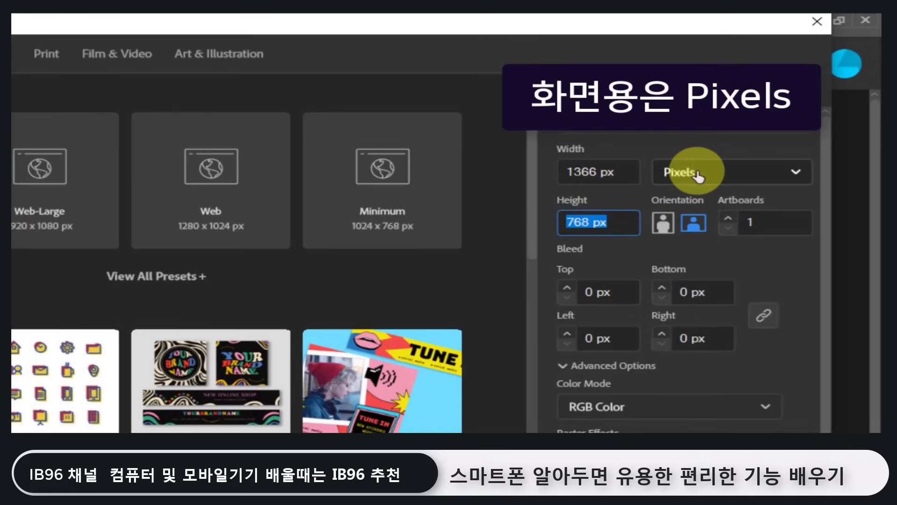
left_click(688, 172)
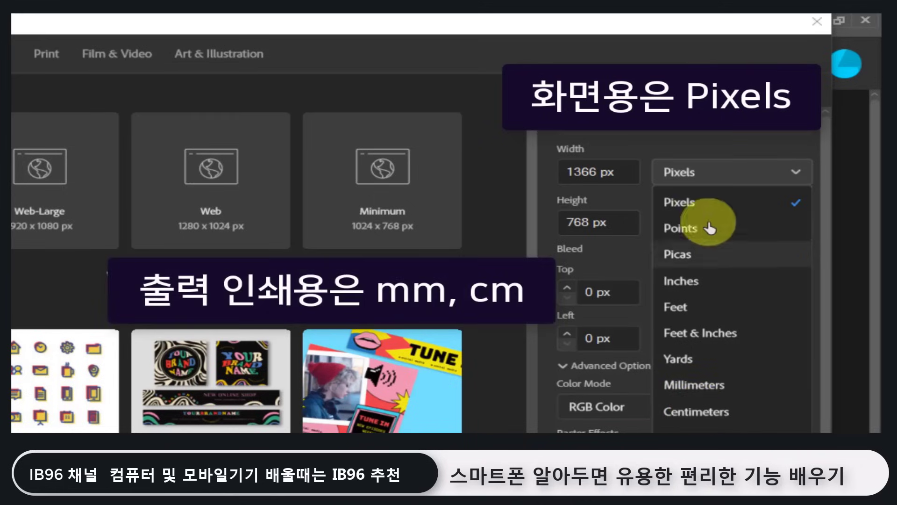
left_click(679, 177)
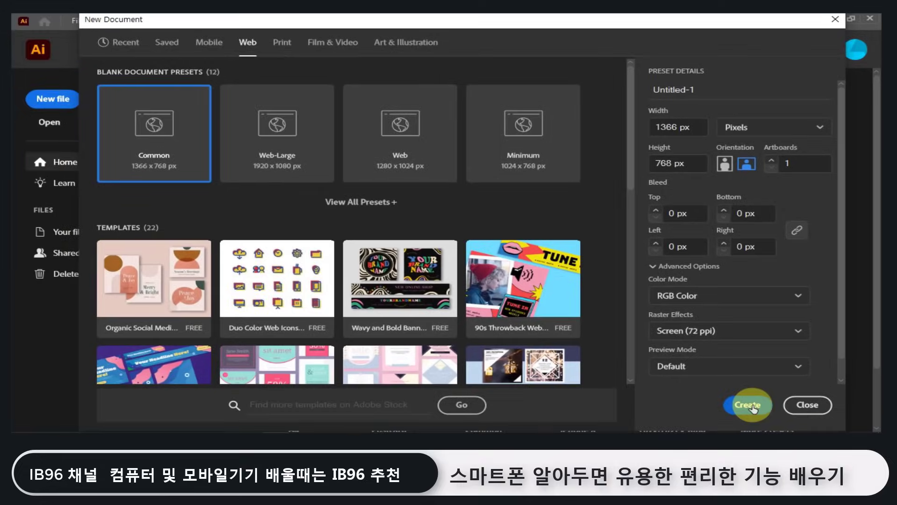
left_click(752, 407)
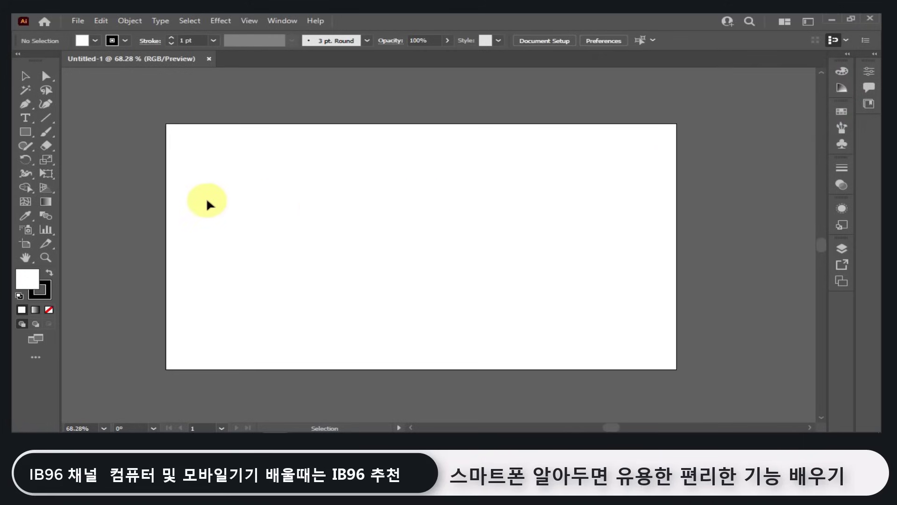
Draw a red-filled rectangle in the upper middle of the artboard and deselect it
left_click(29, 136)
left_click_drag(299, 165, 461, 255)
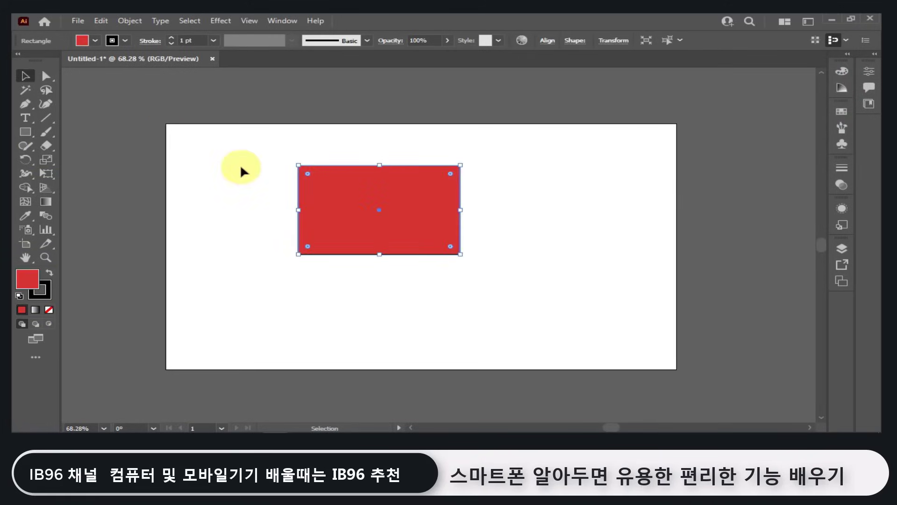
left_click(241, 170)
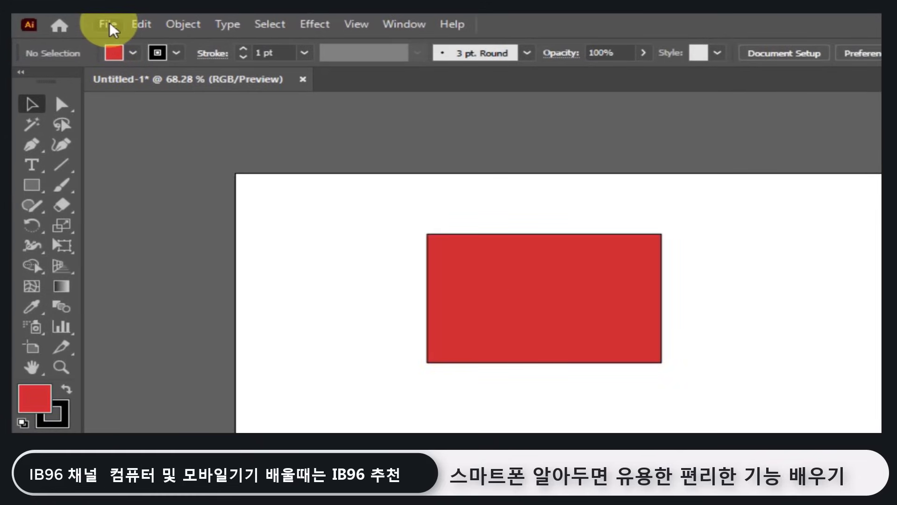
Start saving the document on the computer, in the desktop folder, and name the file test
left_click(112, 29)
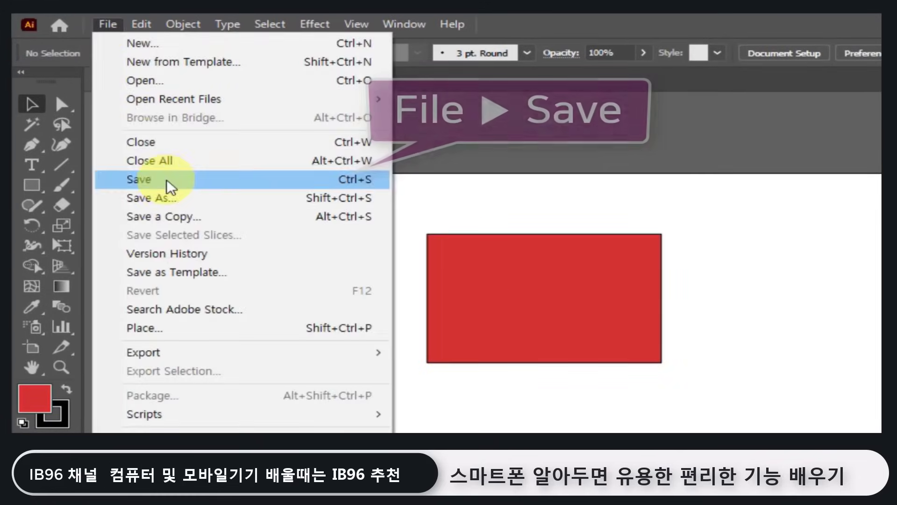
left_click(166, 183)
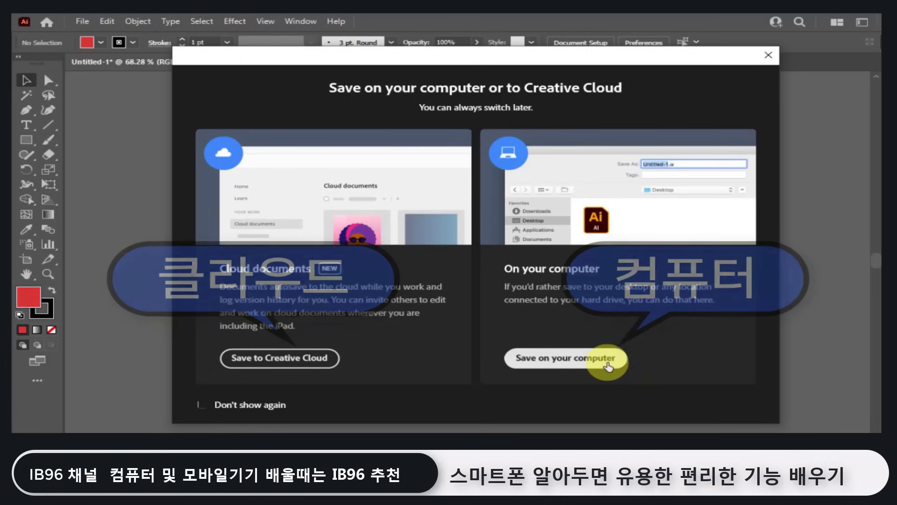
left_click(607, 360)
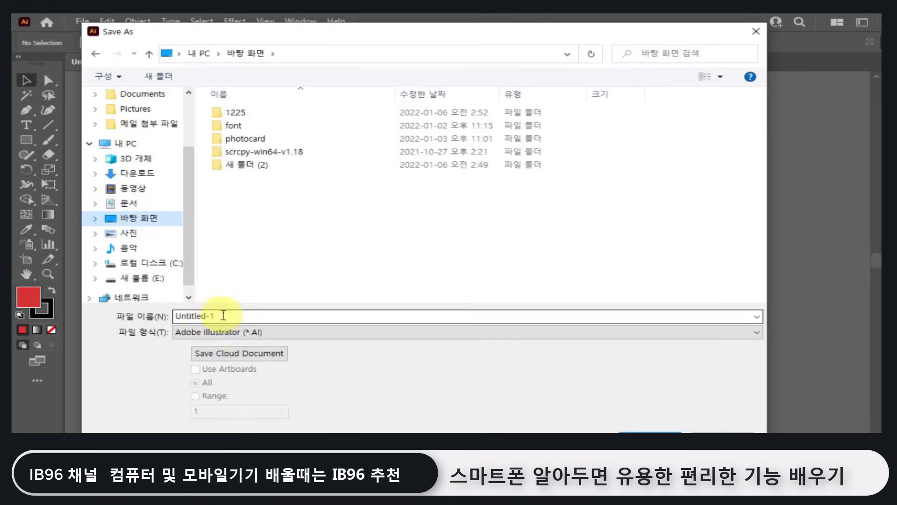
left_click_drag(216, 316, 154, 316)
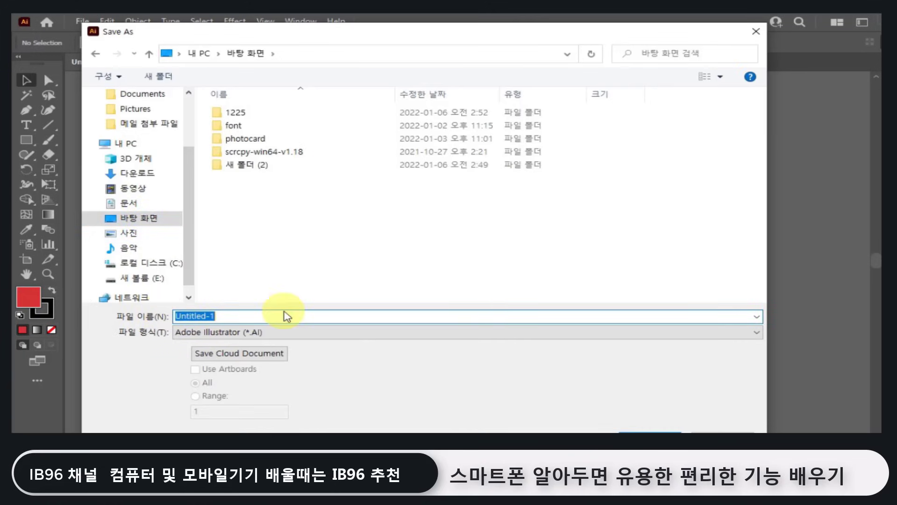
type("test")
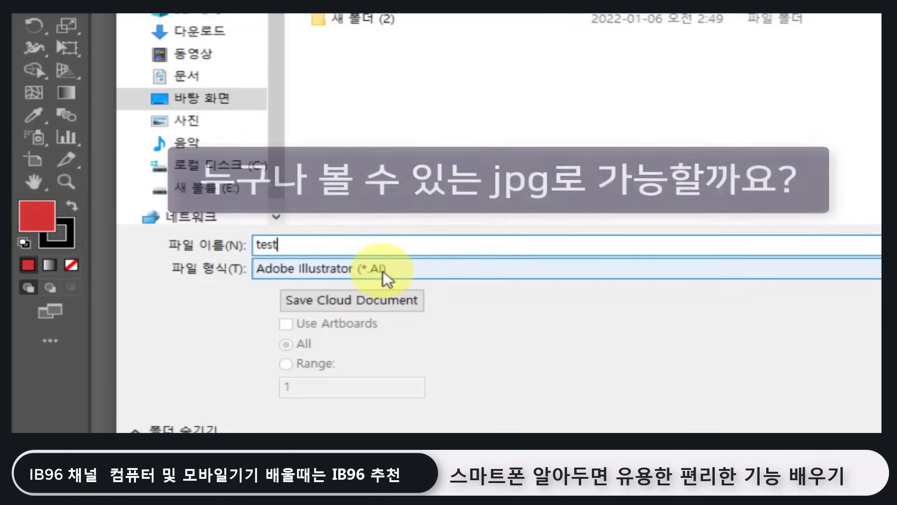
Save the file in Adobe Illustrator (*.AI) format with the Illustrator 2020 version option
left_click(383, 274)
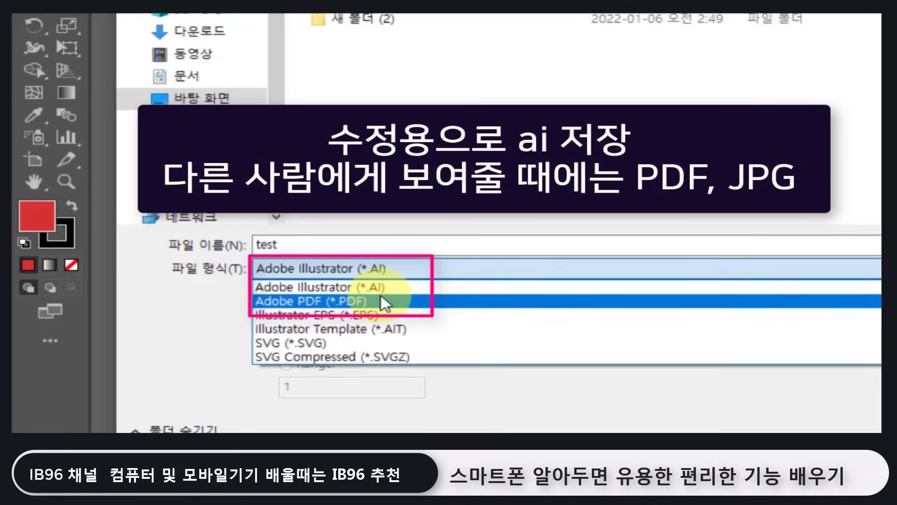
left_click(436, 288)
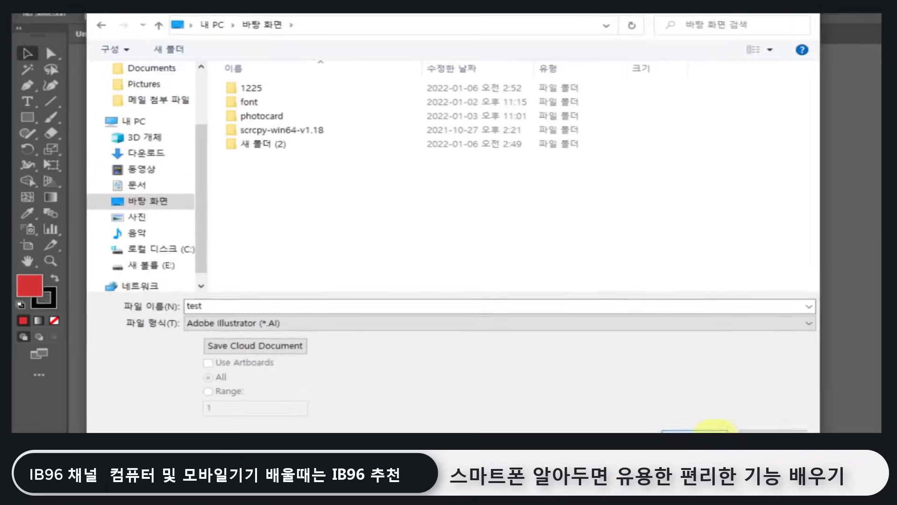
left_click(713, 427)
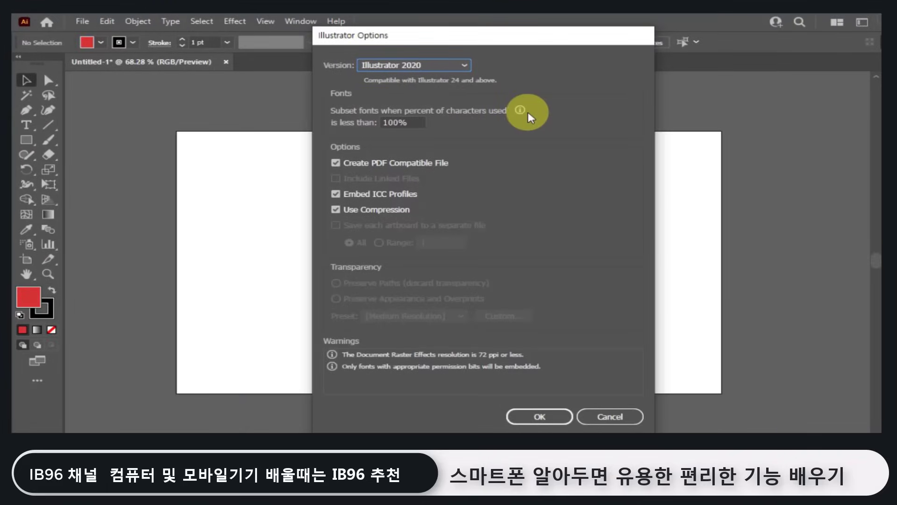
left_click(542, 416)
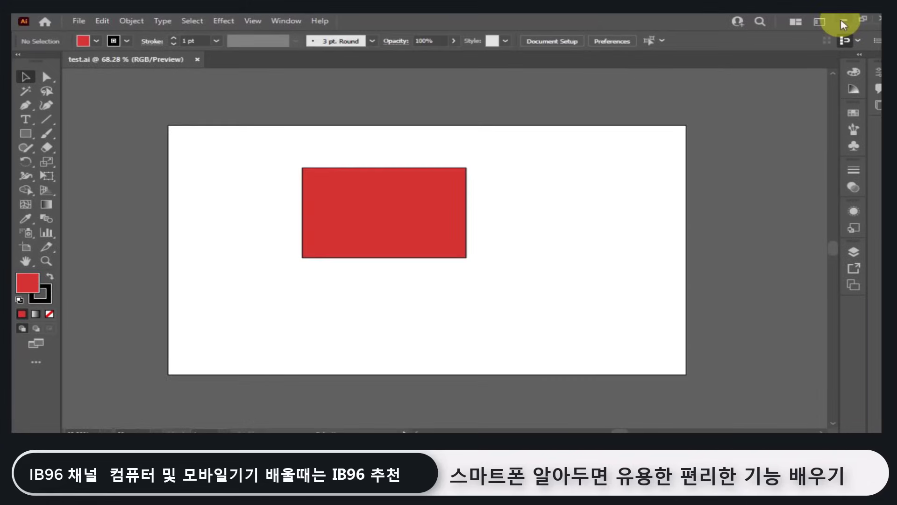
Check the saved test file on the Windows desktop and open it from there in Illustrator
left_click(844, 23)
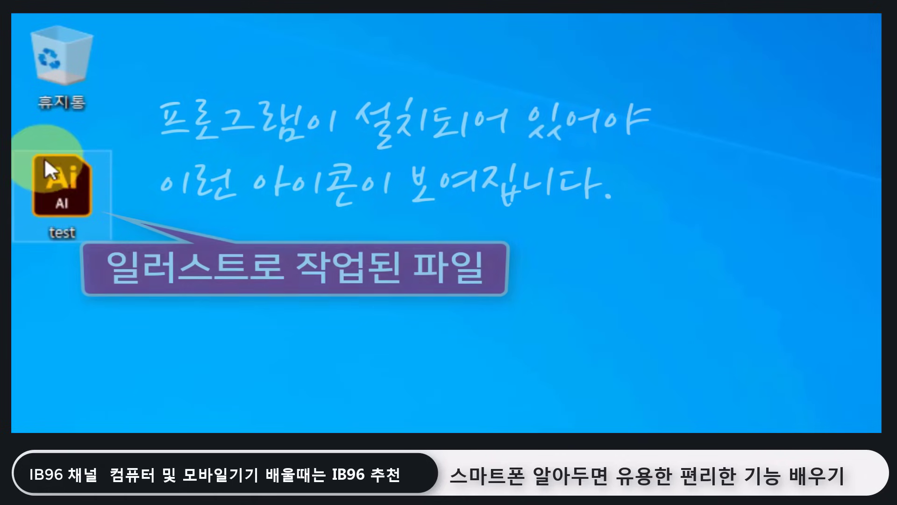
double_click(59, 182)
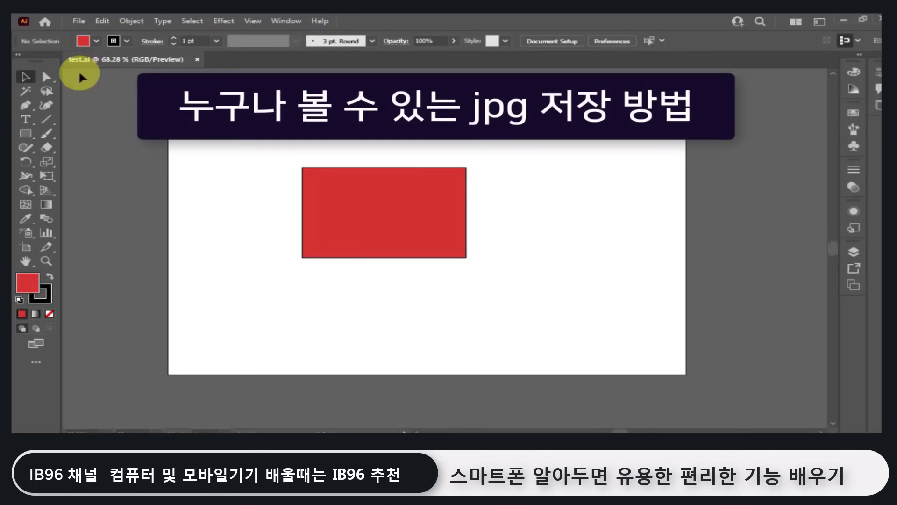
Open the Save for Web (Legacy) export for the artwork and set the image format to JPEG
left_click(80, 22)
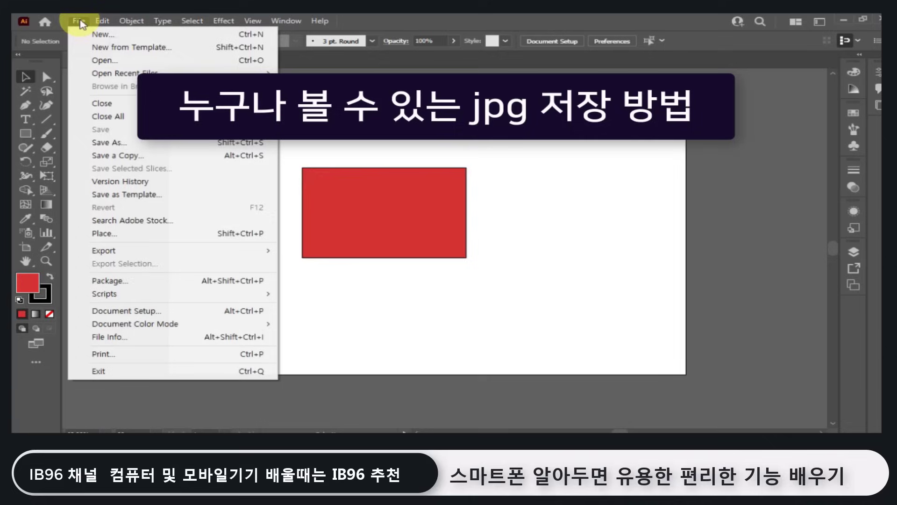
mouse_move(140, 257)
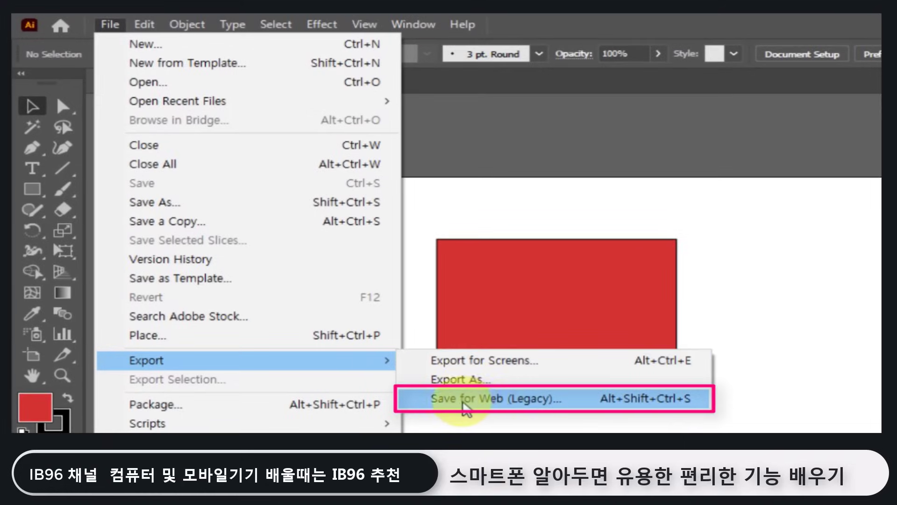
left_click(485, 401)
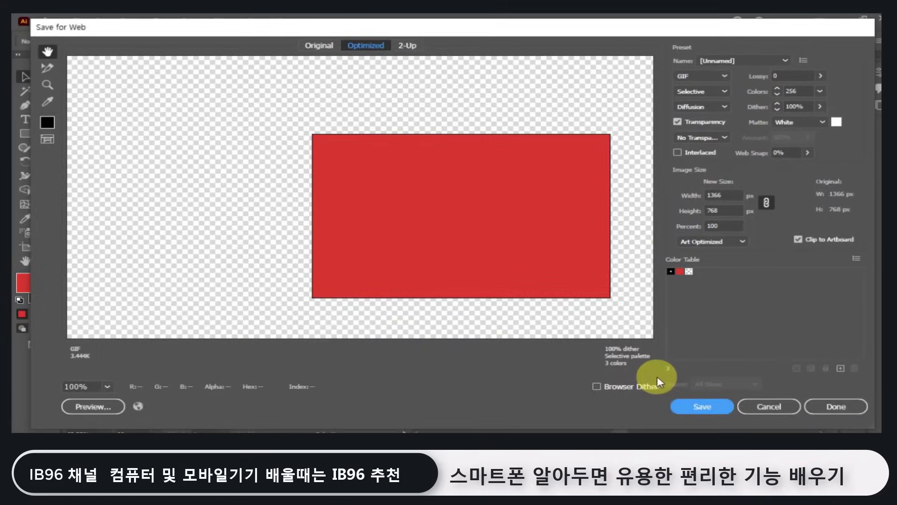
left_click(700, 78)
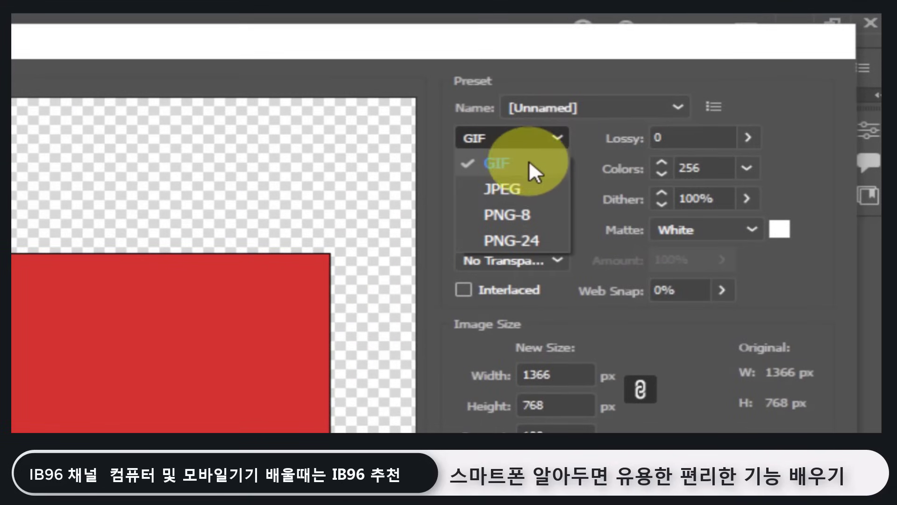
left_click(512, 192)
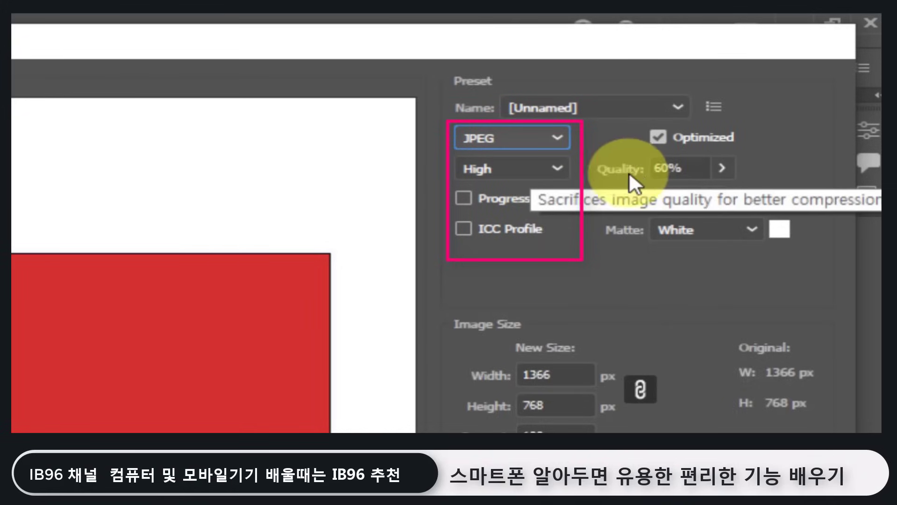
Set the JPEG quality to 100% and save the optimized image as test in the desktop folder
left_click(731, 166)
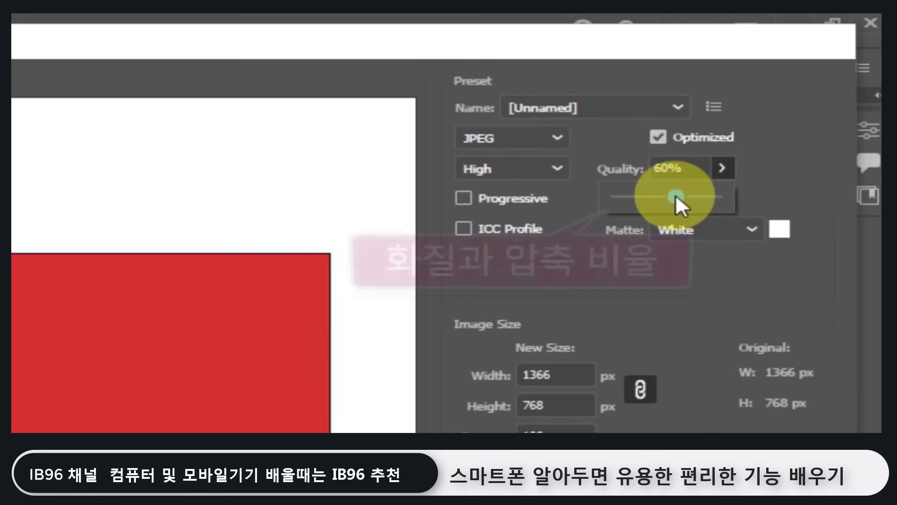
left_click_drag(676, 196, 721, 206)
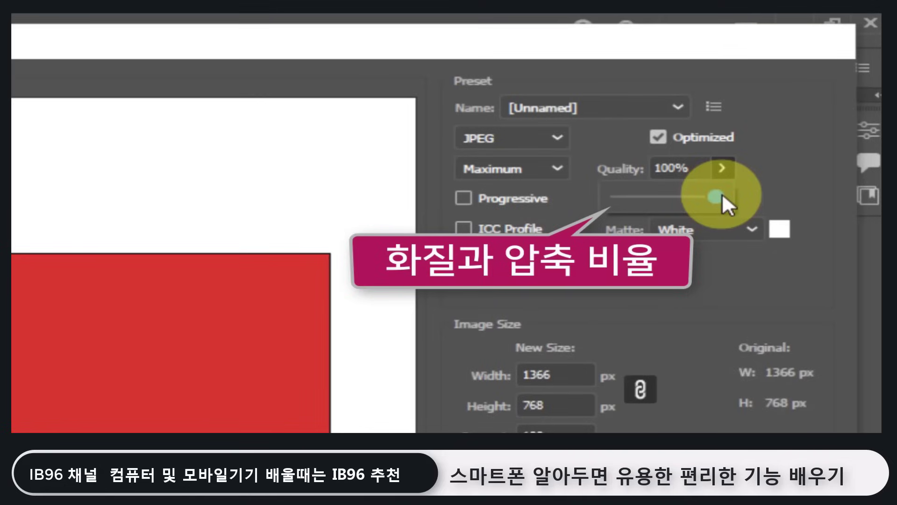
left_click_drag(722, 195, 639, 205)
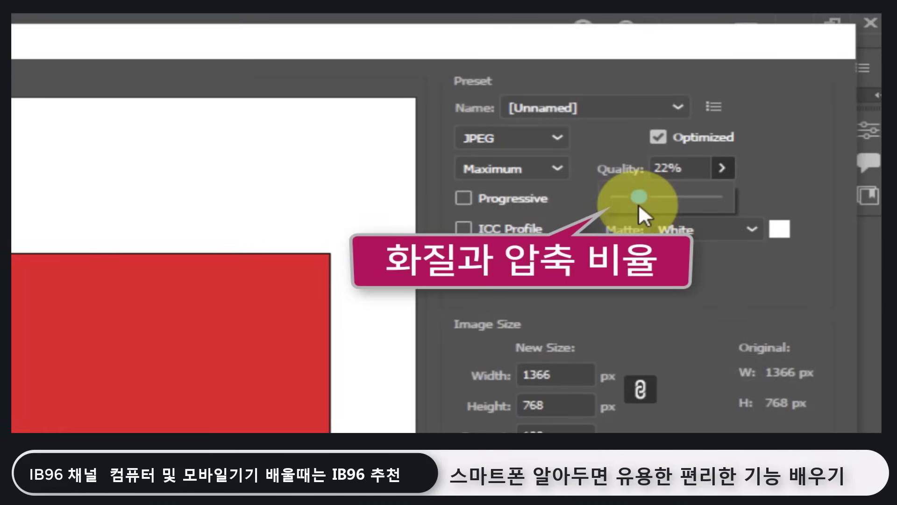
left_click_drag(639, 203, 762, 177)
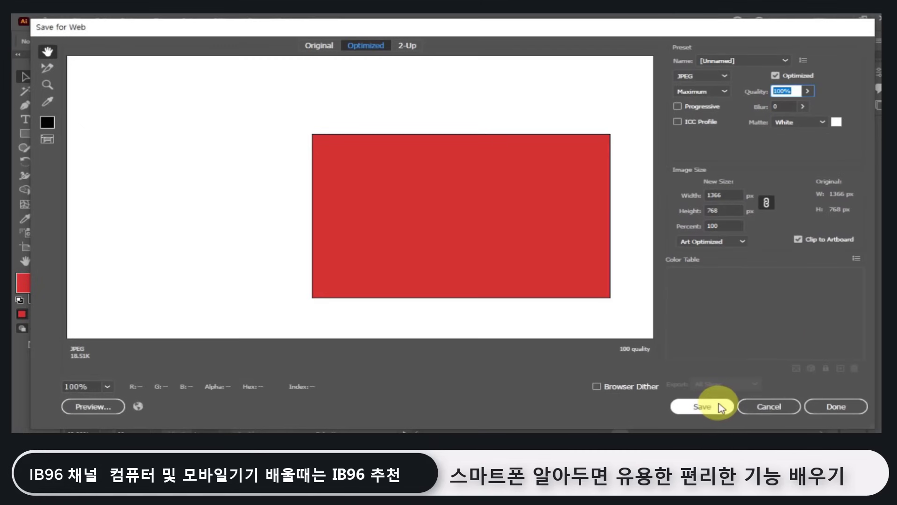
left_click(722, 408)
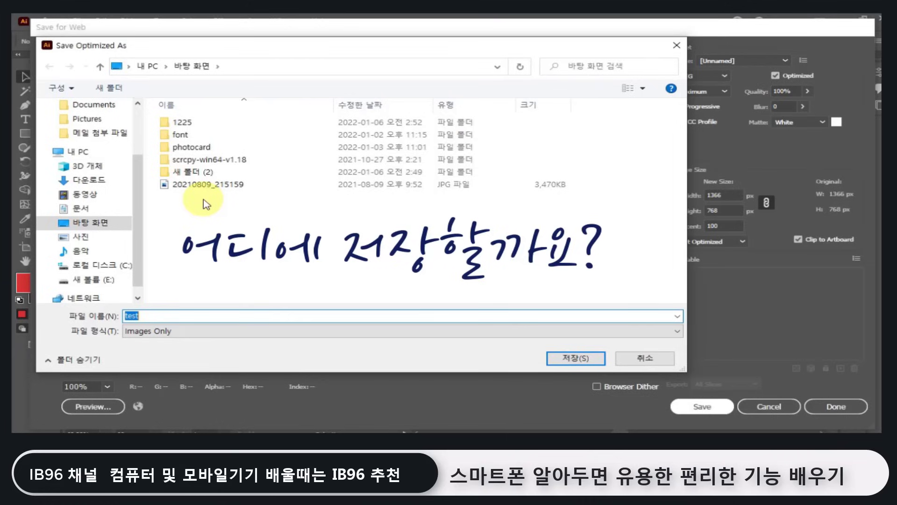
left_click(579, 359)
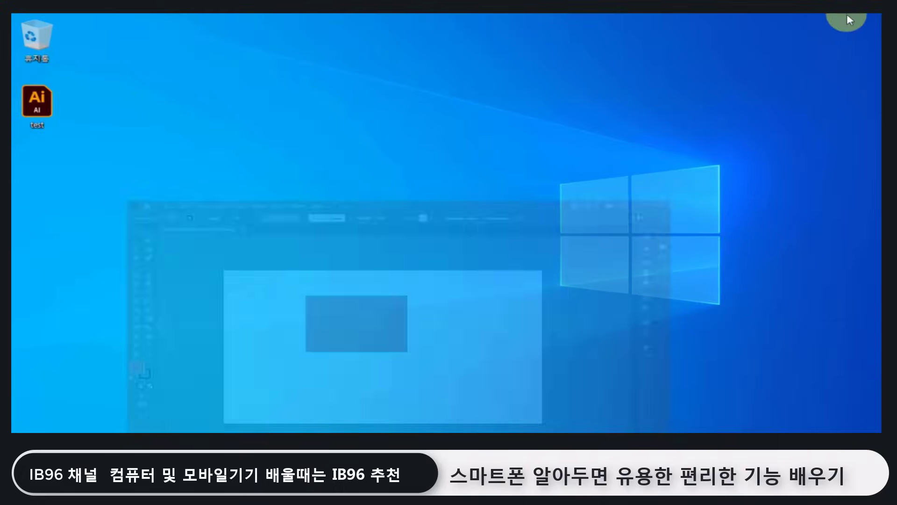
On the Windows desktop, move the exported test JPG beside the AI file and view the JPG's properties
left_click(59, 189)
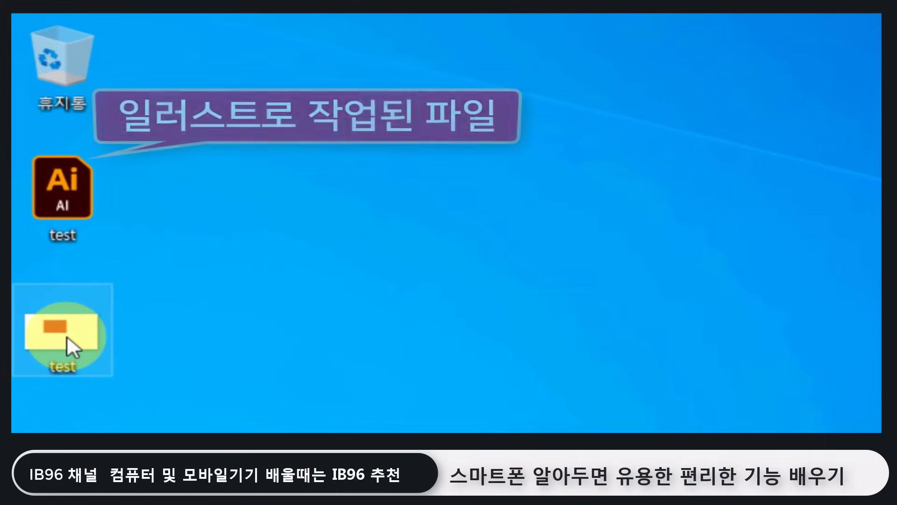
left_click_drag(49, 235, 177, 144)
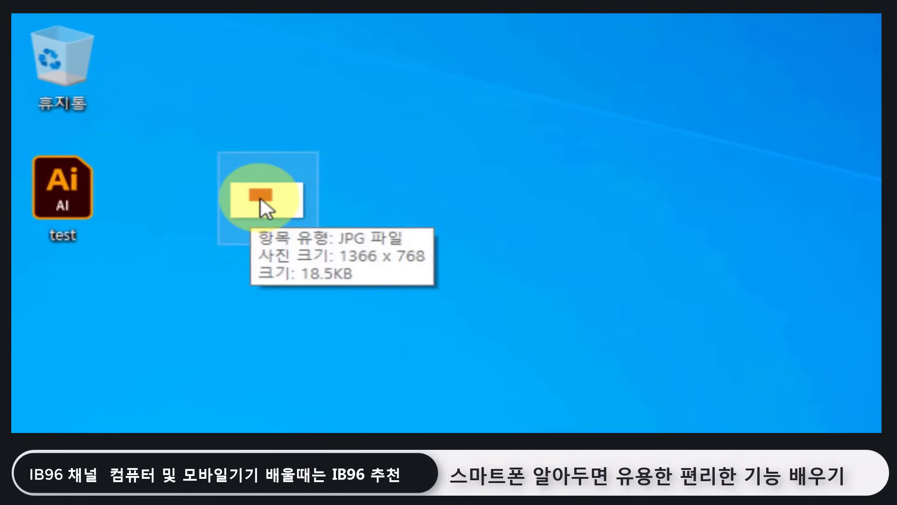
right_click(260, 197)
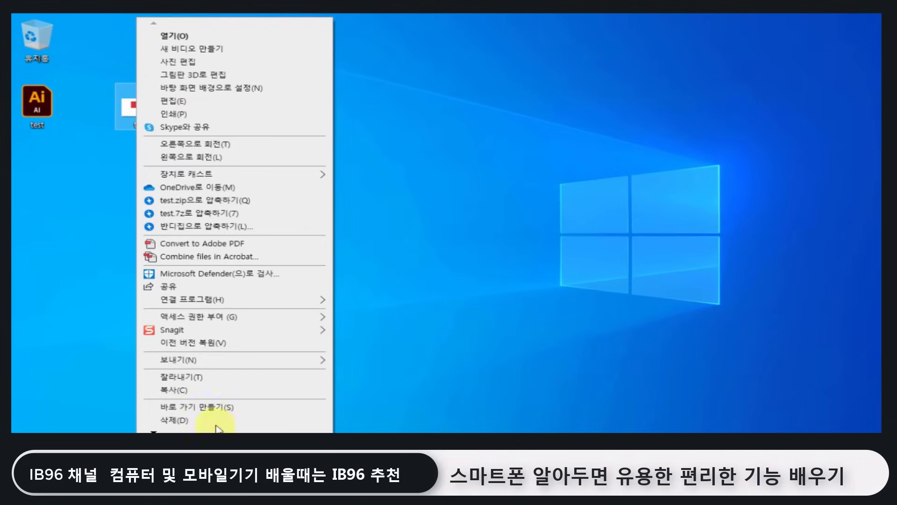
mouse_move(152, 430)
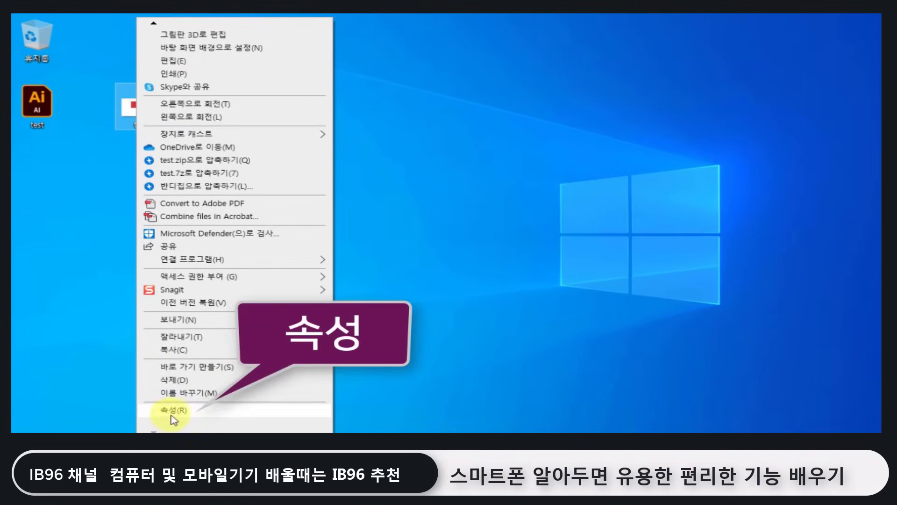
left_click(173, 414)
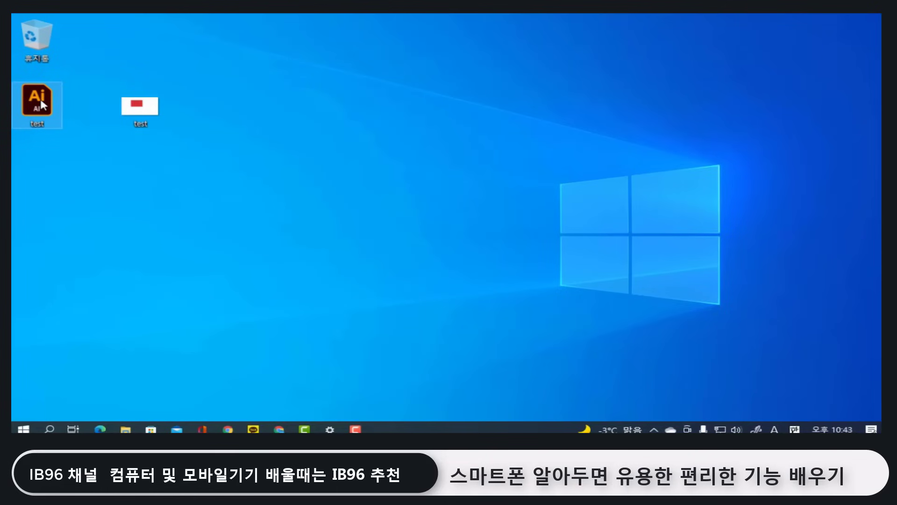
View the file properties of the test AI file on the desktop, and close them
right_click(42, 101)
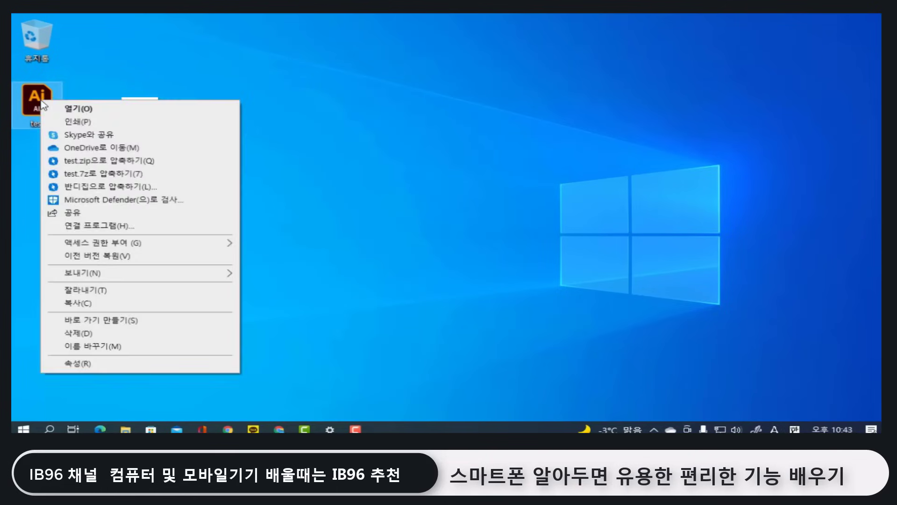
left_click(151, 360)
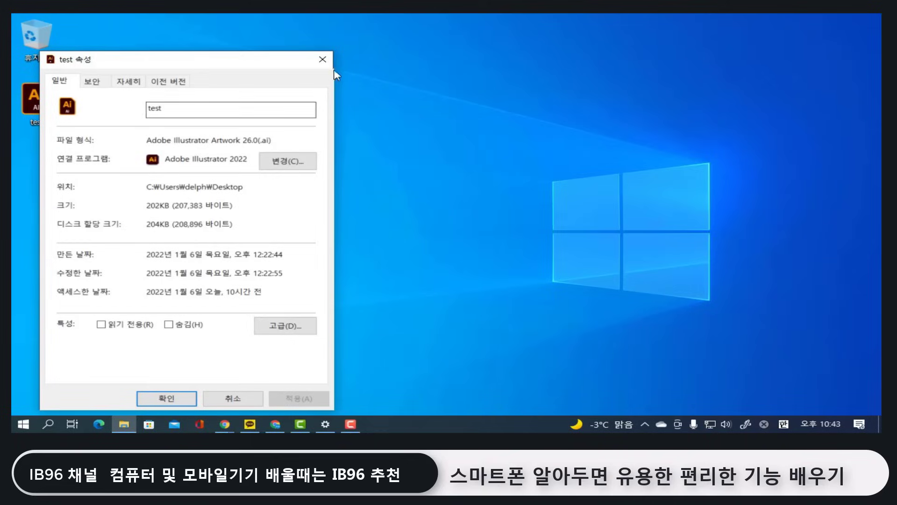
left_click(322, 59)
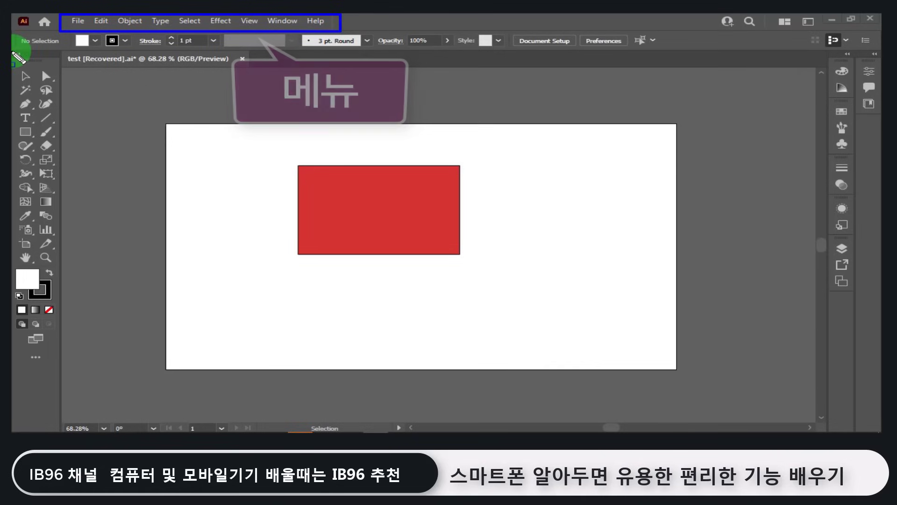
mouse_move(13, 52)
left_mouse_down()
mouse_move(28, 257)
mouse_move(59, 363)
left_mouse_up()
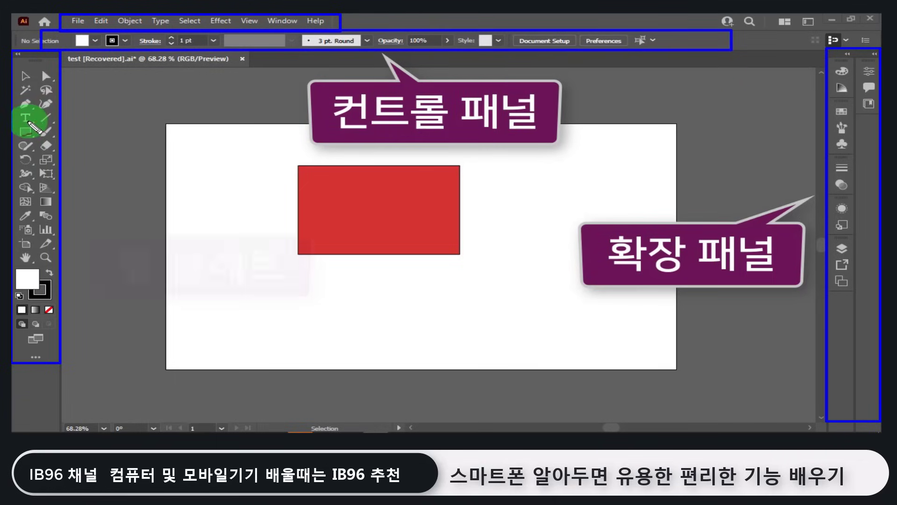
mouse_move(32, 116)
left_mouse_down()
mouse_move(46, 127)
mouse_move(44, 152)
left_mouse_up()
mouse_move(33, 120)
left_mouse_down()
mouse_move(252, 123)
mouse_move(305, 50)
left_mouse_up()
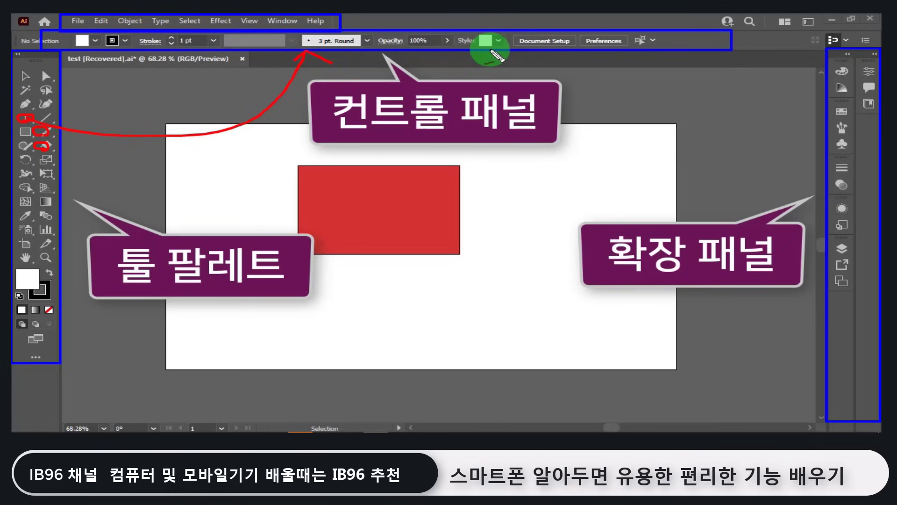
mouse_move(490, 50)
left_mouse_down()
mouse_move(537, 84)
mouse_move(838, 176)
mouse_move(821, 170)
mouse_move(826, 178)
mouse_move(810, 189)
left_mouse_up()
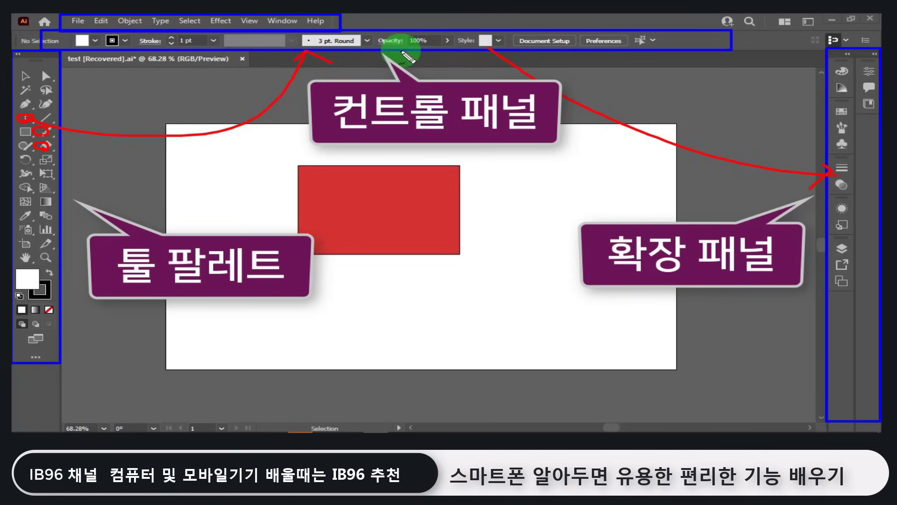
mouse_move(404, 54)
left_mouse_down()
mouse_move(381, 37)
mouse_move(465, 36)
mouse_move(407, 52)
left_mouse_up()
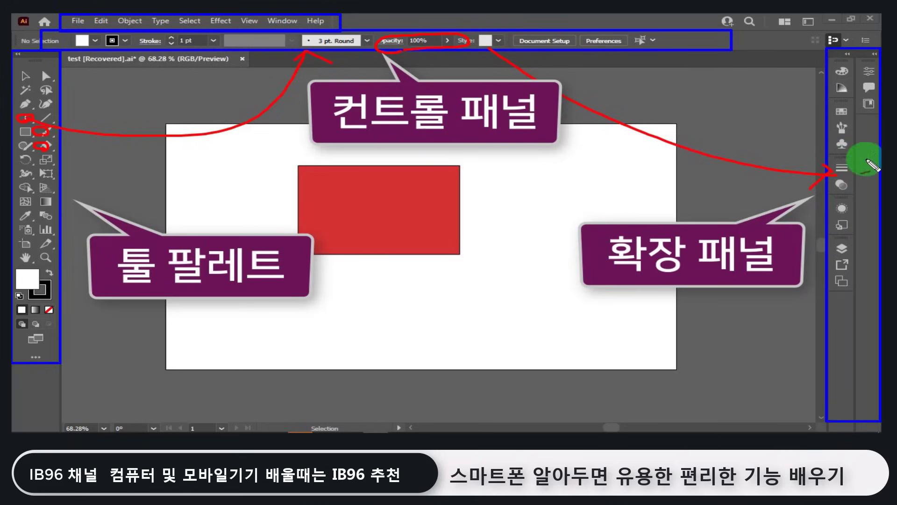
mouse_move(839, 124)
left_mouse_down()
mouse_move(864, 146)
mouse_move(867, 170)
left_mouse_up()
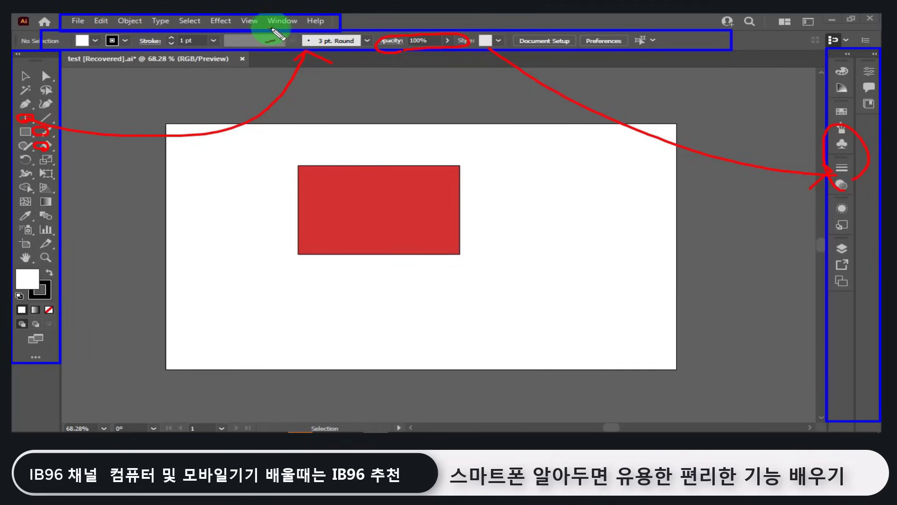
mouse_move(272, 29)
left_mouse_down()
mouse_move(298, 27)
mouse_move(274, 15)
left_mouse_up()
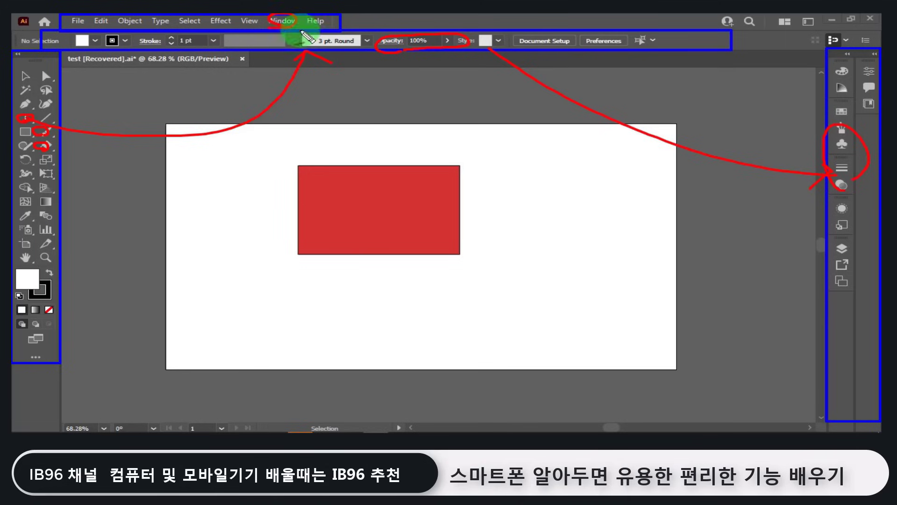
mouse_move(301, 34)
left_mouse_down()
mouse_move(614, 135)
mouse_move(815, 145)
left_mouse_up()
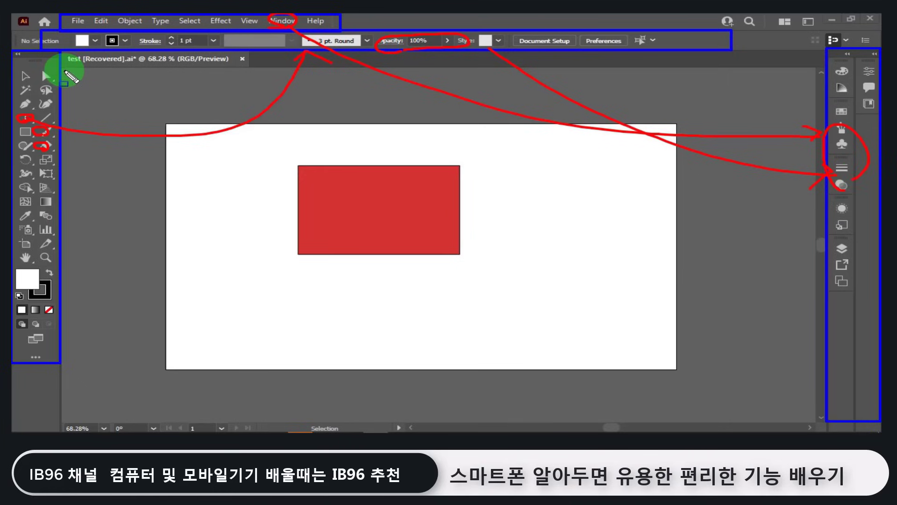
mouse_move(65, 71)
left_mouse_down()
mouse_move(144, 125)
mouse_move(695, 388)
mouse_move(813, 415)
left_mouse_up()
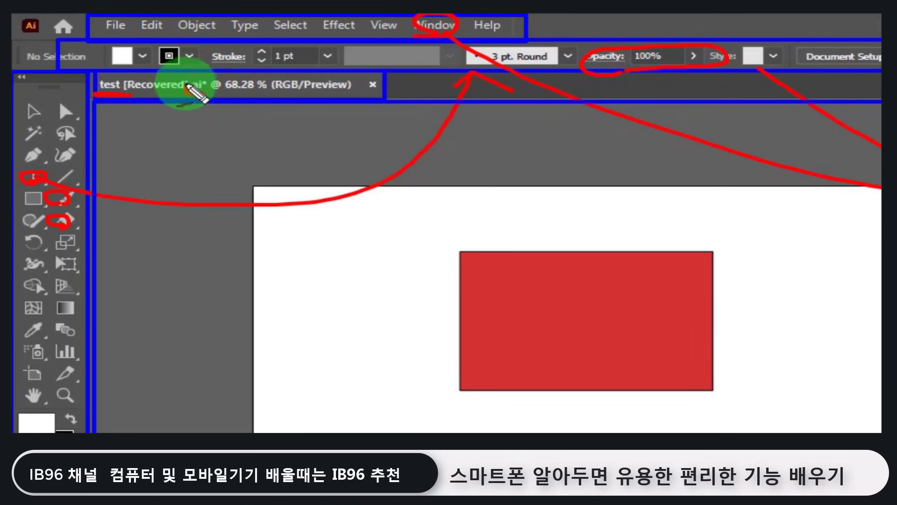
mouse_move(187, 87)
left_mouse_down()
mouse_move(210, 81)
mouse_move(198, 94)
mouse_move(268, 96)
mouse_move(274, 76)
mouse_move(219, 89)
left_mouse_up()
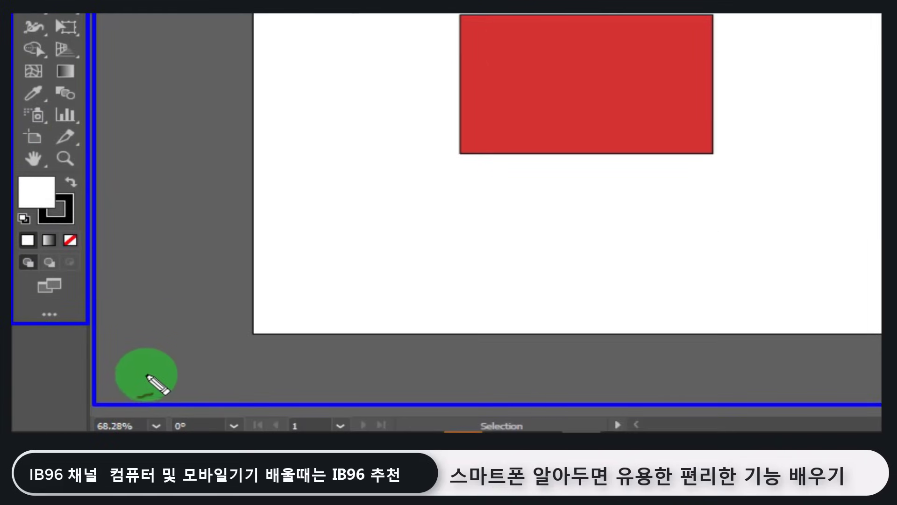
mouse_move(146, 374)
left_mouse_down()
mouse_move(135, 410)
mouse_move(124, 400)
mouse_move(148, 405)
mouse_move(107, 432)
mouse_move(136, 412)
left_mouse_up()
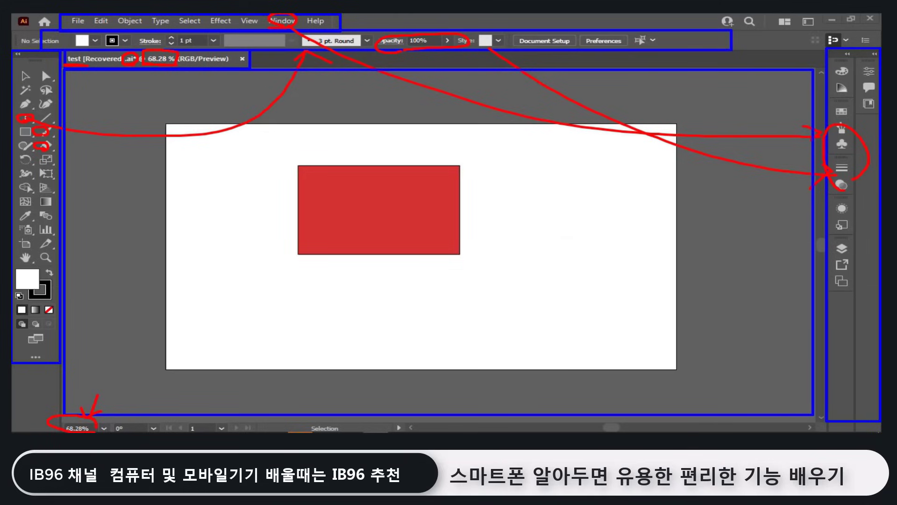
key("Escape")
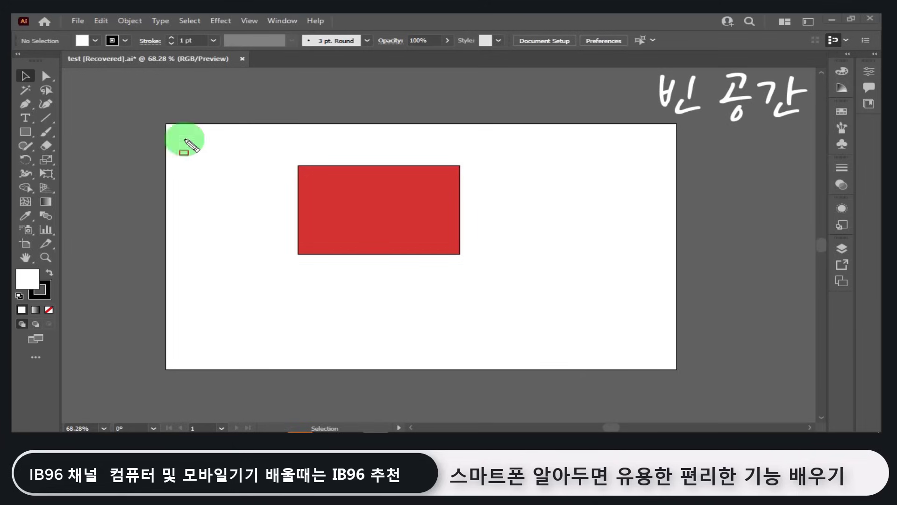
mouse_move(165, 124)
left_mouse_down()
mouse_move(399, 231)
mouse_move(669, 323)
mouse_move(675, 369)
left_mouse_up()
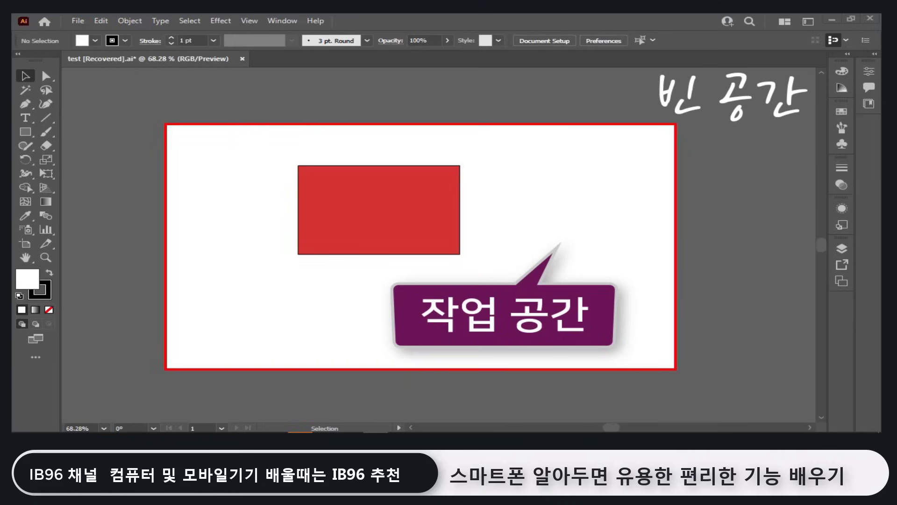
left_click_drag(722, 159, 746, 159)
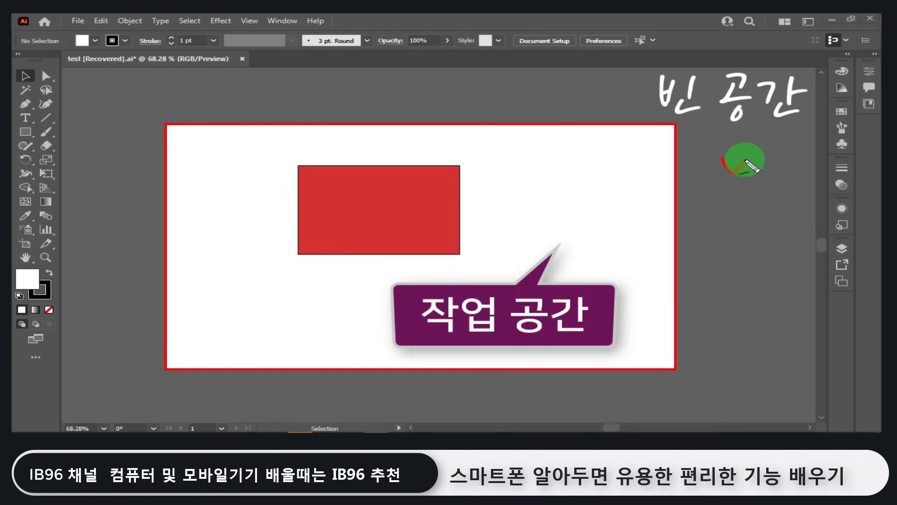
left_click_drag(594, 84, 610, 83)
left_click_drag(95, 188, 119, 168)
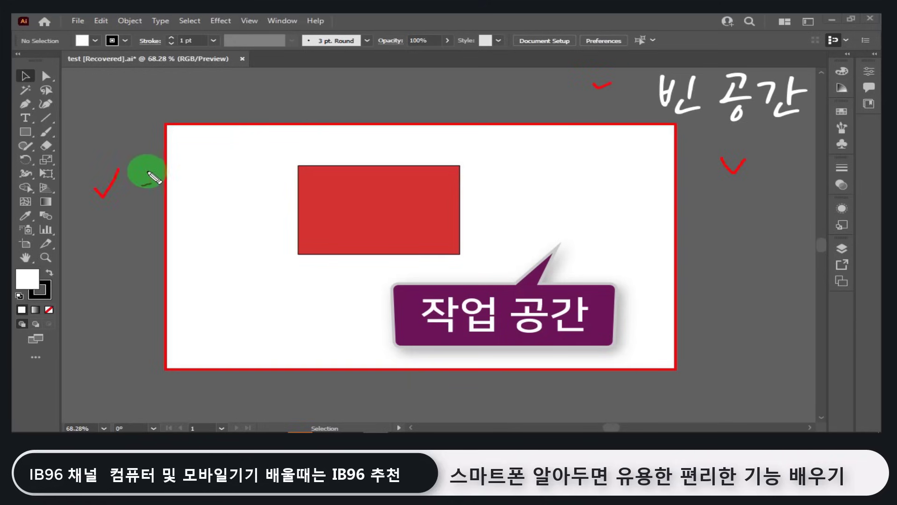
left_click_drag(338, 393, 365, 392)
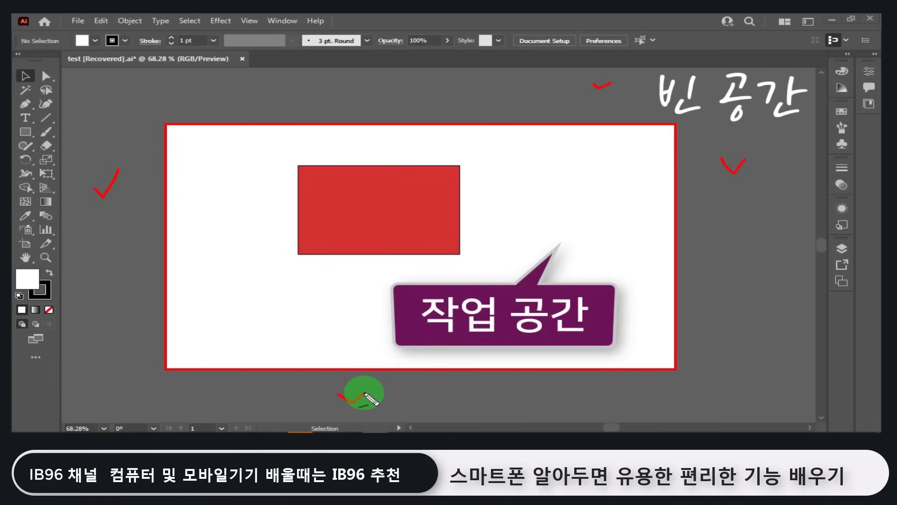
mouse_move(392, 330)
left_mouse_down()
mouse_move(241, 264)
mouse_move(264, 211)
left_mouse_up()
mouse_move(528, 174)
left_mouse_down()
mouse_move(554, 176)
mouse_move(641, 287)
mouse_move(447, 357)
mouse_move(531, 186)
mouse_move(282, 200)
mouse_move(269, 213)
left_mouse_up()
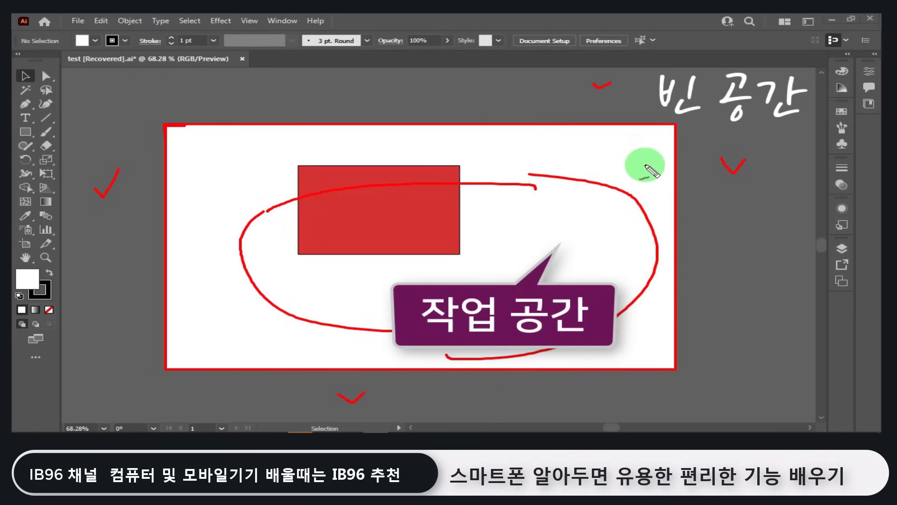
mouse_move(473, 144)
left_mouse_down()
mouse_move(479, 80)
mouse_move(420, 72)
mouse_move(418, 143)
mouse_move(497, 140)
left_mouse_up()
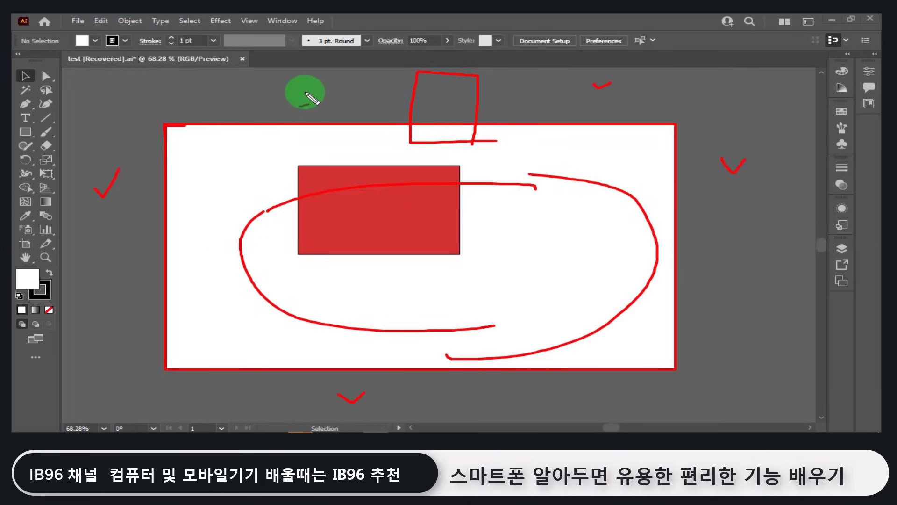
mouse_move(294, 82)
left_mouse_down()
mouse_move(311, 90)
mouse_move(309, 79)
mouse_move(284, 94)
left_mouse_up()
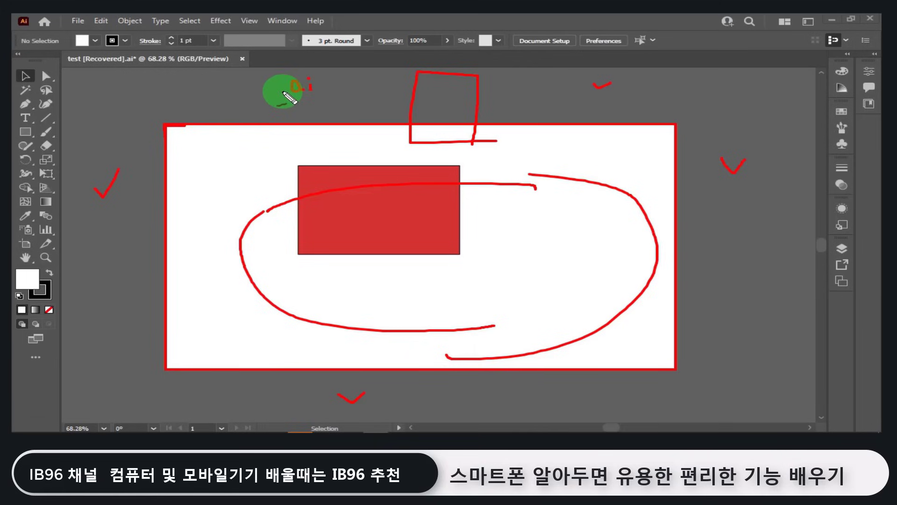
left_click_drag(234, 96, 318, 97)
mouse_move(423, 120)
left_mouse_down()
mouse_move(397, 100)
mouse_move(425, 92)
left_mouse_up()
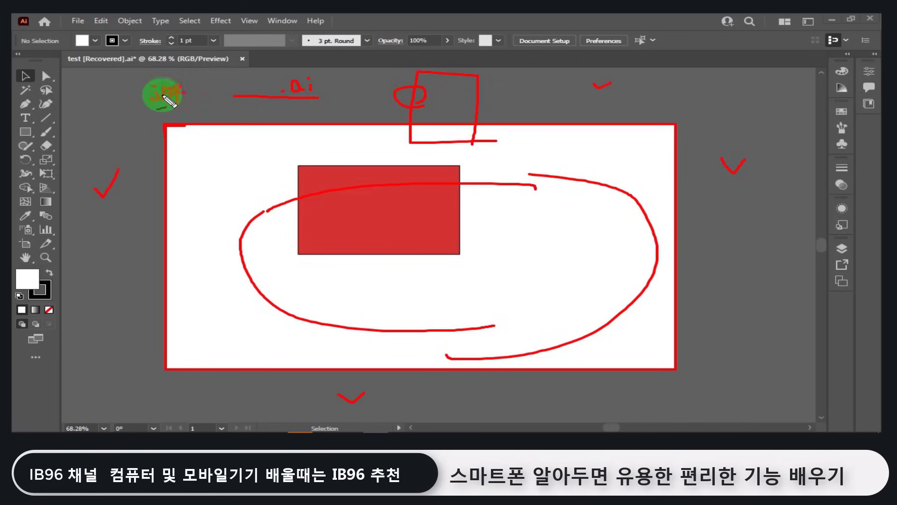
left_click_drag(99, 104, 207, 103)
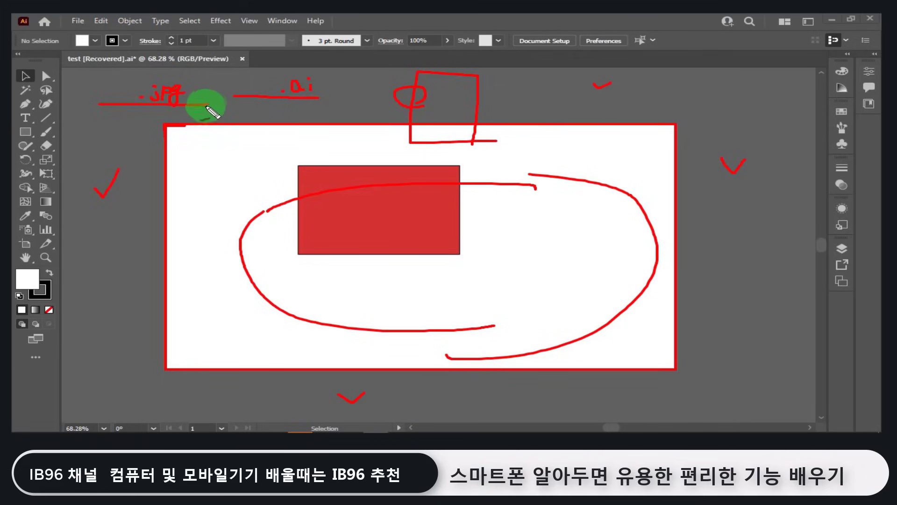
left_click(199, 134)
left_click_drag(183, 152, 211, 146)
mouse_move(258, 136)
left_mouse_down()
mouse_move(203, 187)
mouse_move(227, 176)
left_mouse_up()
left_click_drag(290, 165, 219, 216)
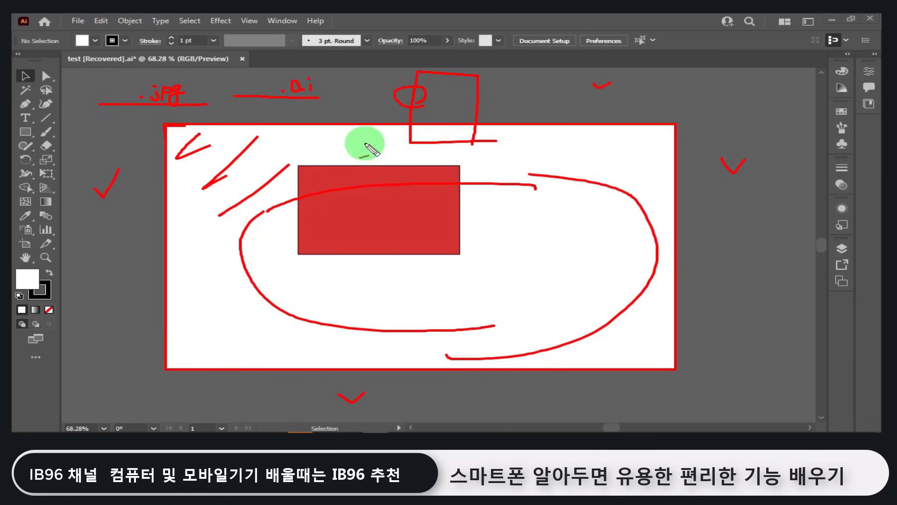
left_click_drag(366, 147, 295, 231)
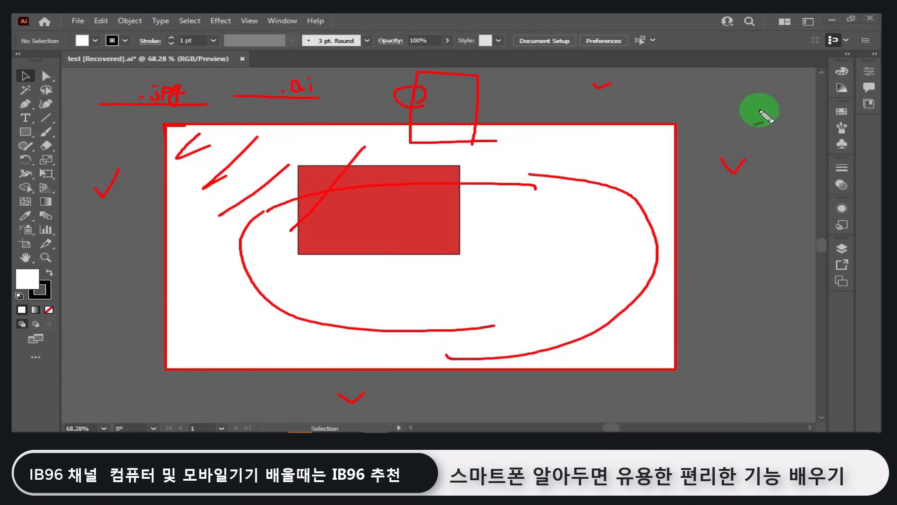
key("Escape")
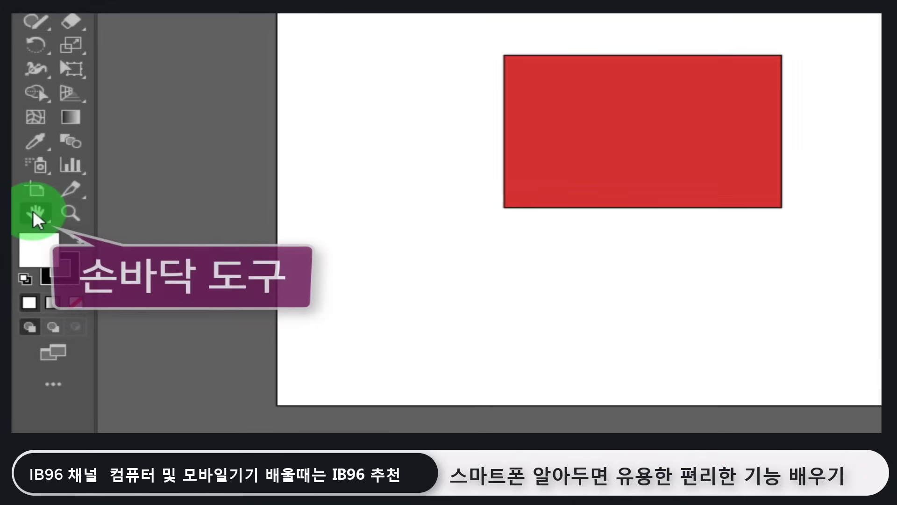
Fit the artboard in the window and zoom in below the red rectangle to 400% with the Zoom tool
double_click(34, 214)
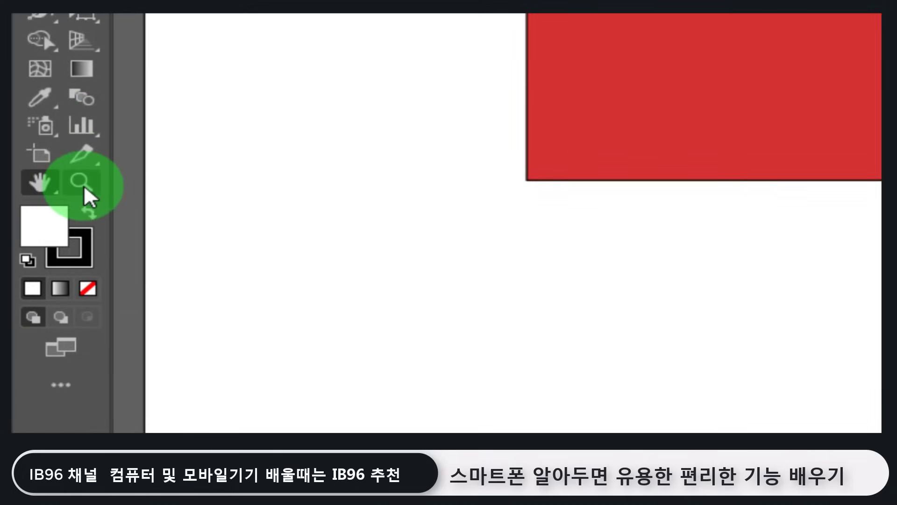
left_click(82, 184)
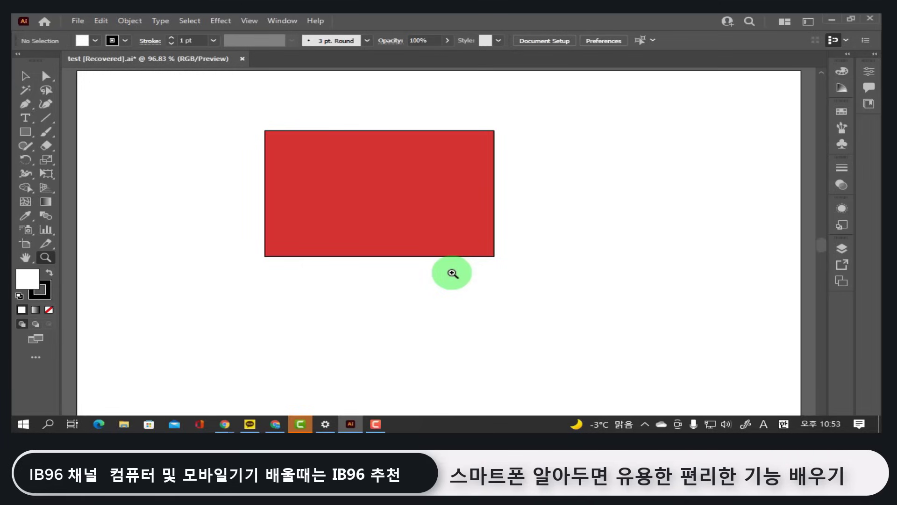
left_click(452, 273)
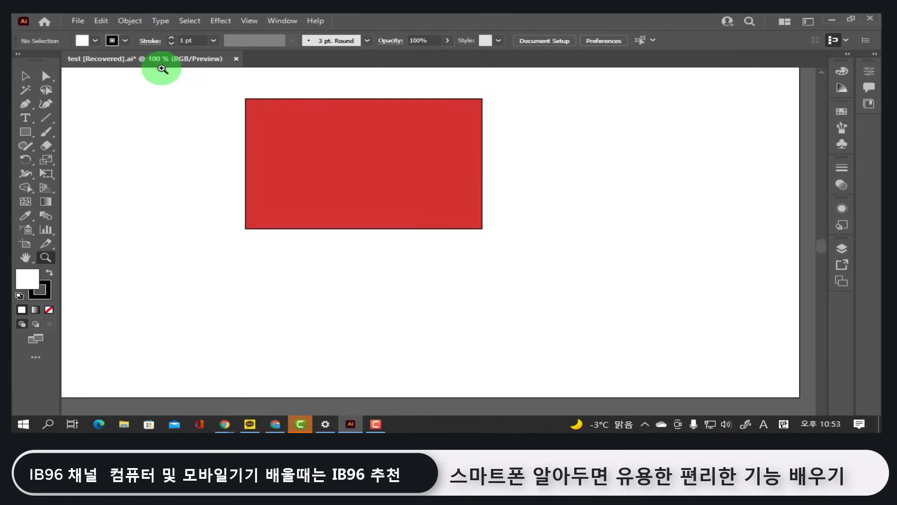
left_click(433, 265)
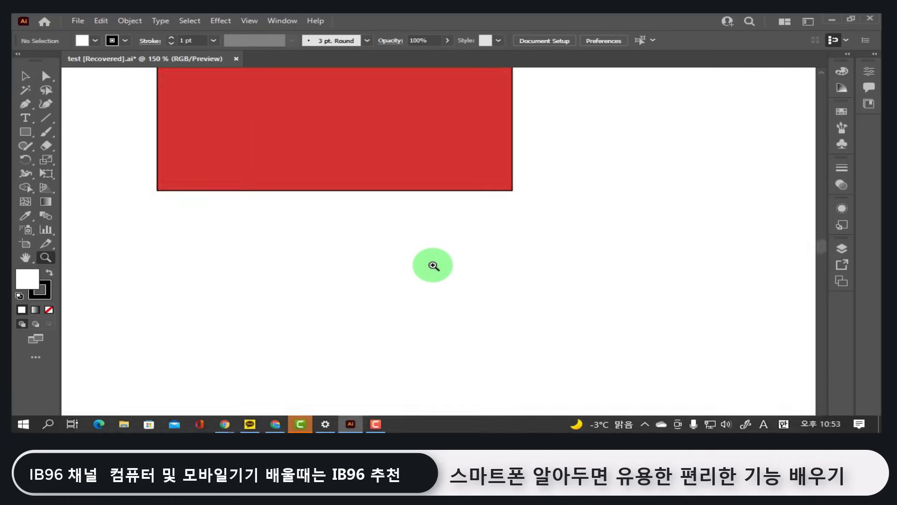
left_click(431, 264)
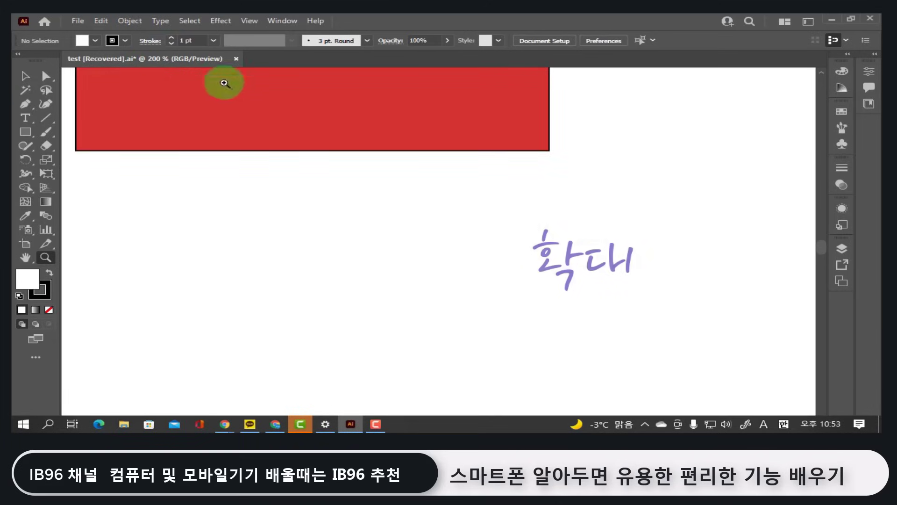
left_click(504, 203)
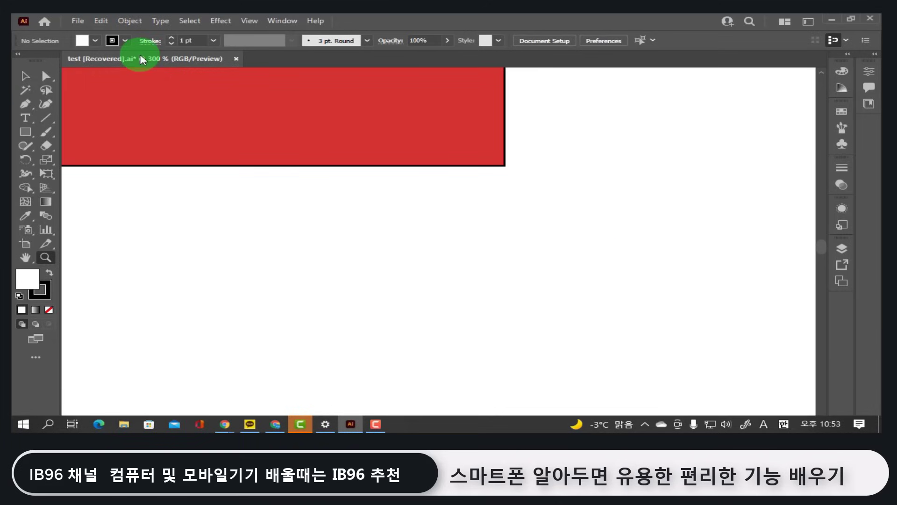
left_click(449, 208)
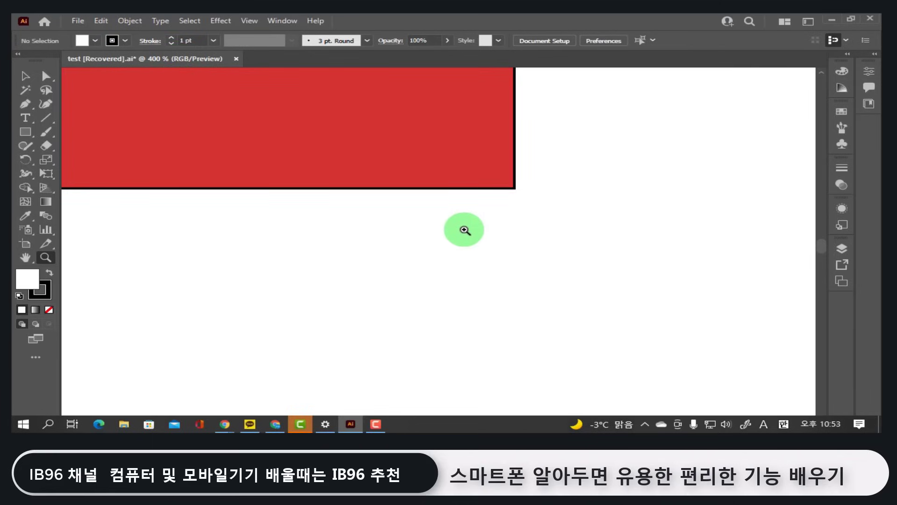
Zoom out near the rectangle's lower corner with the Zoom tool until the view is at 33.33%
key("alt")
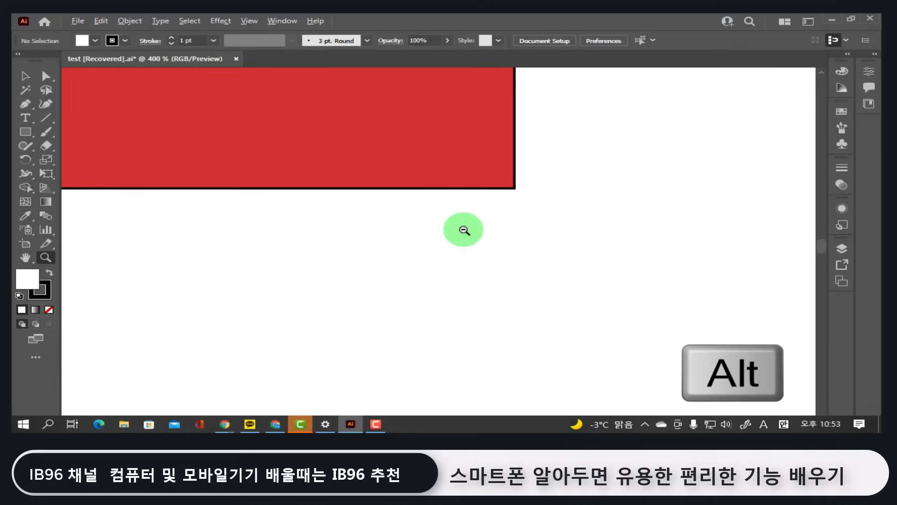
left_click(464, 230, "alt")
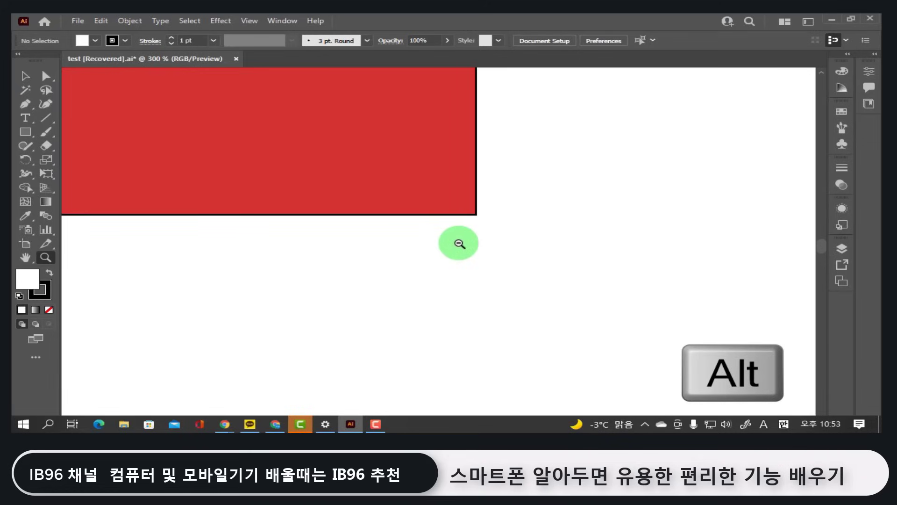
left_click(459, 243, "alt")
left_click(459, 243, "alt")
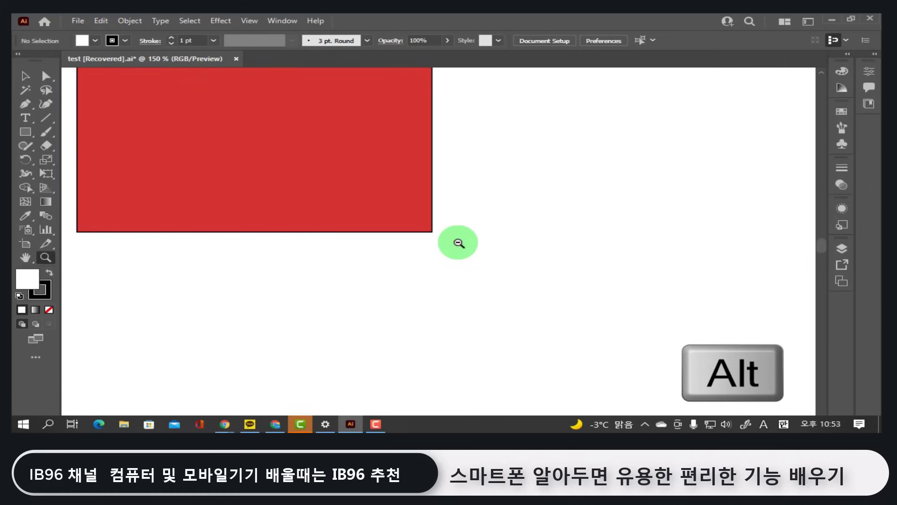
left_click(459, 243, "alt")
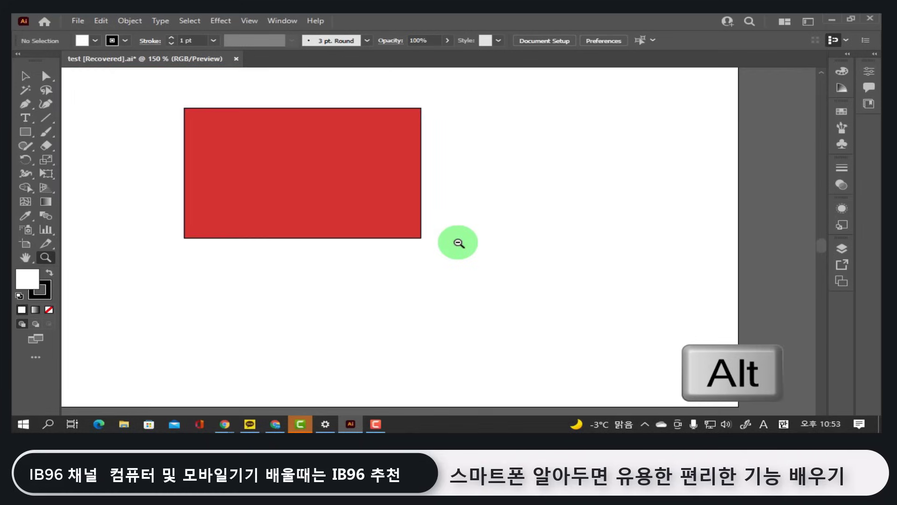
left_click(459, 242, "alt")
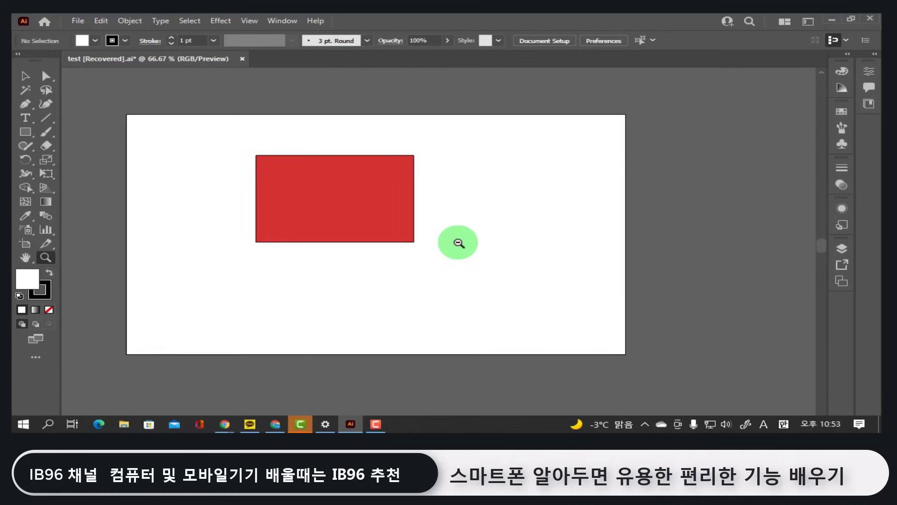
left_click(459, 242, "alt")
left_click(458, 242, "alt")
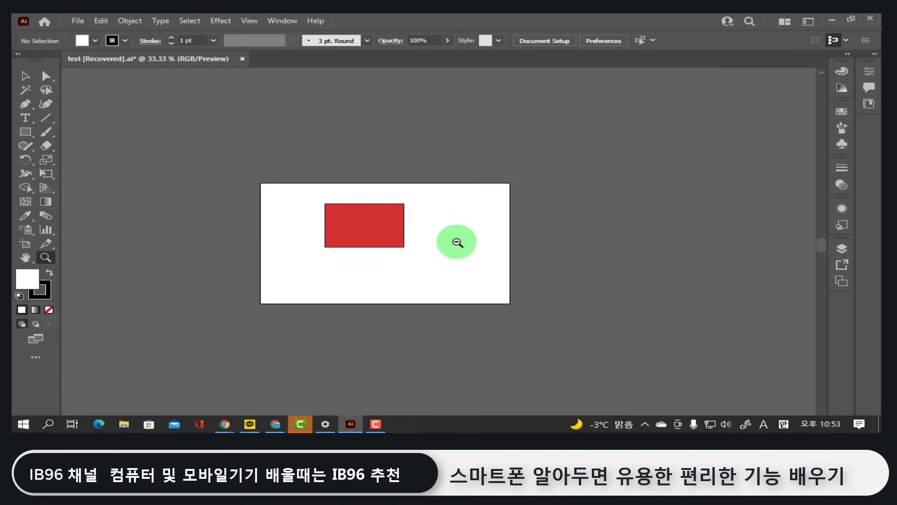
Zoom in to 66.67% and fit the whole artboard back in the window
left_click(458, 242)
left_click(458, 242)
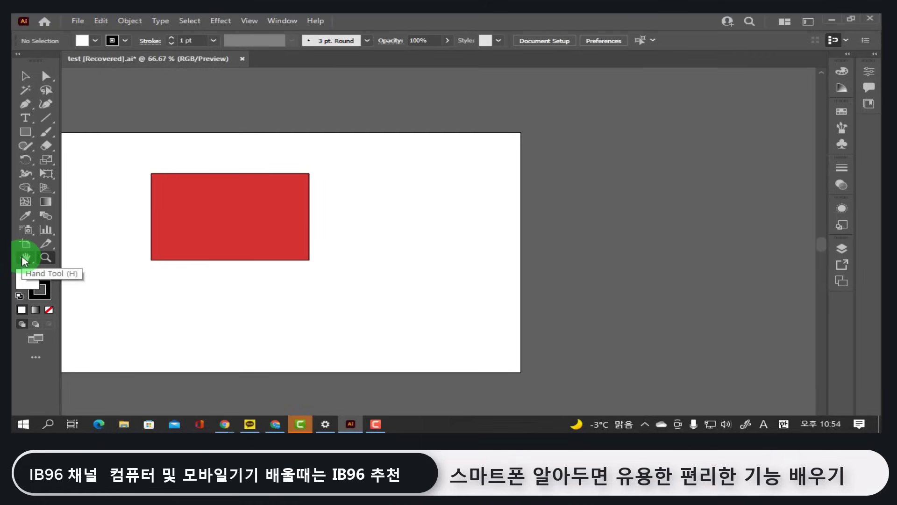
double_click(24, 257)
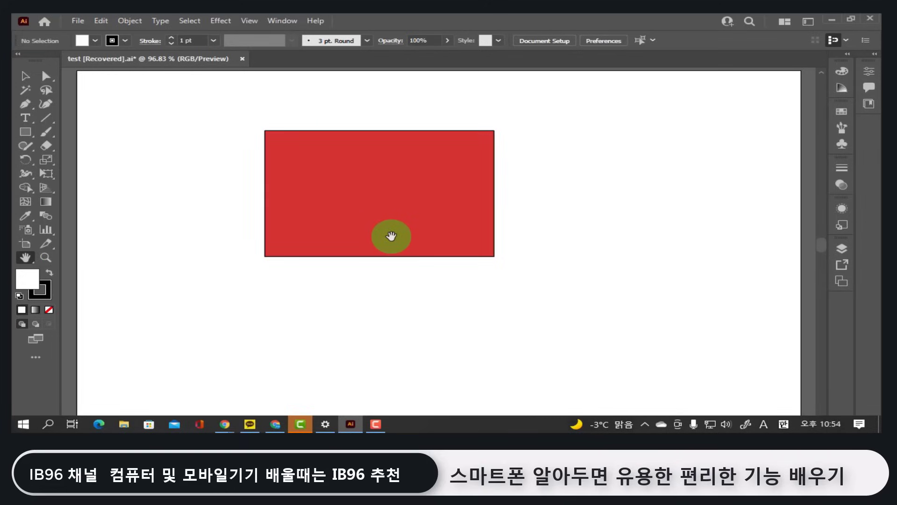
Magnify parts of the artwork with the Zoom tool, ending close up on the rectangle's left edge at about 6190%
left_click(45, 258)
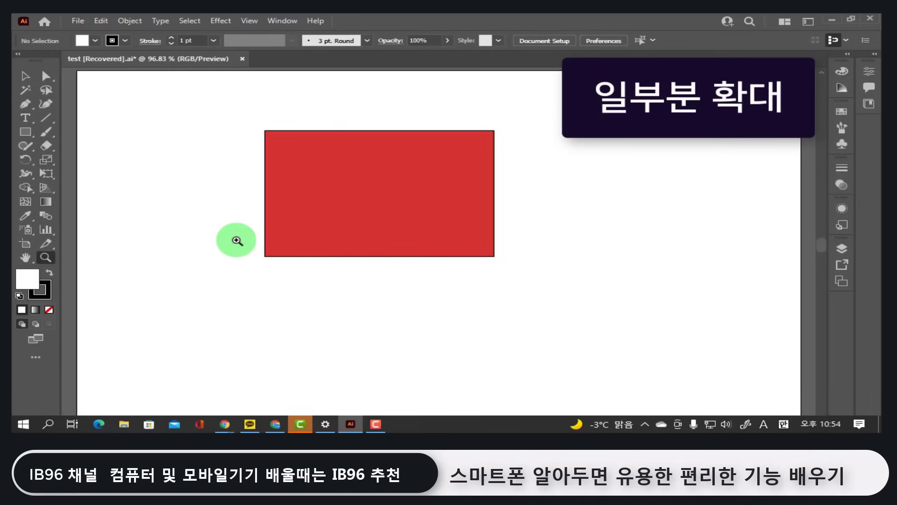
left_click_drag(237, 241, 414, 302)
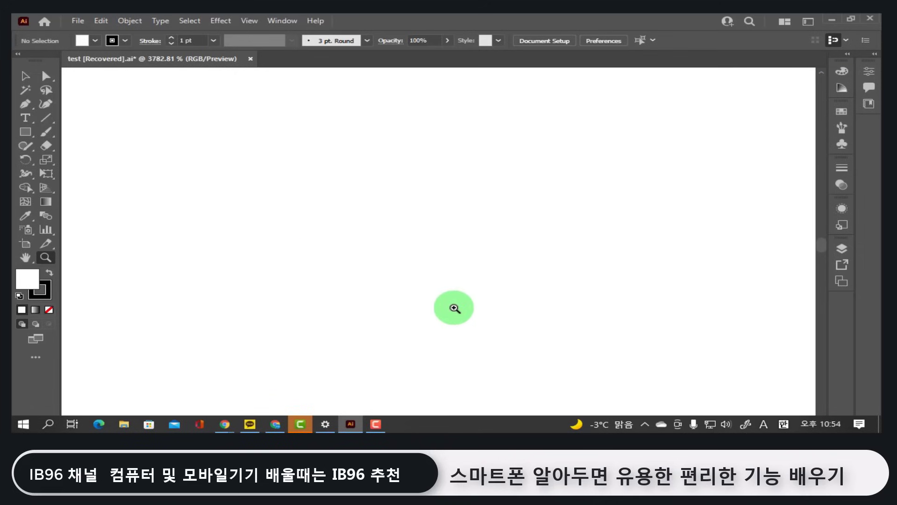
left_click_drag(450, 309, 25, 152)
left_click_drag(599, 300, 380, 260)
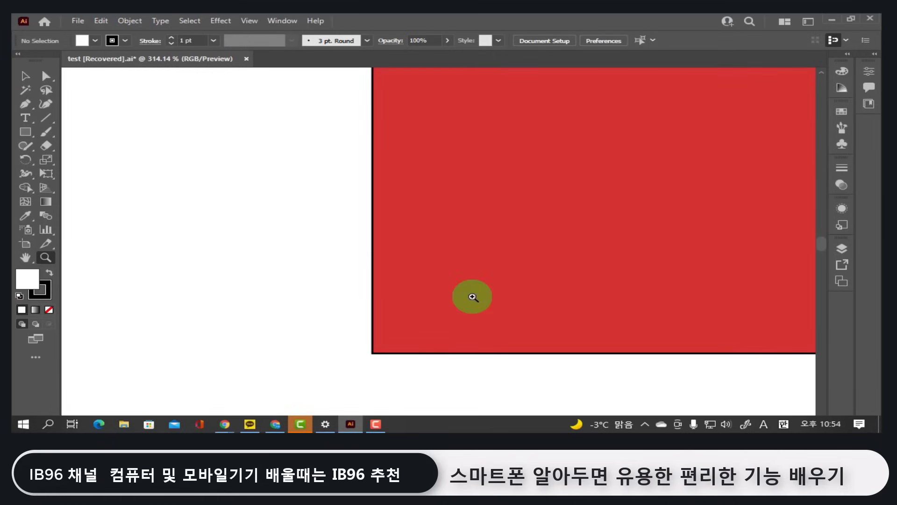
mouse_move(371, 300)
left_mouse_down()
mouse_move(541, 304)
mouse_move(242, 301)
mouse_move(545, 314)
mouse_move(44, 300)
mouse_move(617, 321)
mouse_move(576, 307)
mouse_move(706, 304)
mouse_move(390, 293)
left_mouse_up()
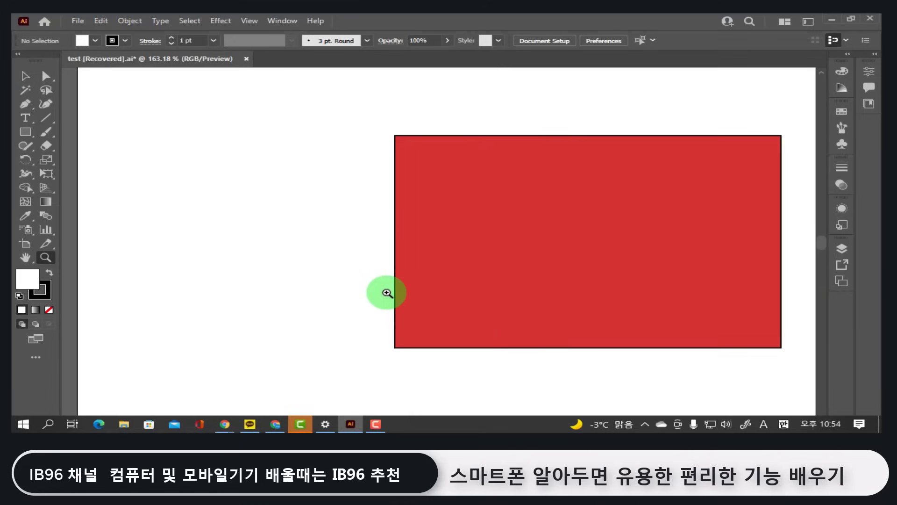
left_click_drag(395, 293, 395, 293)
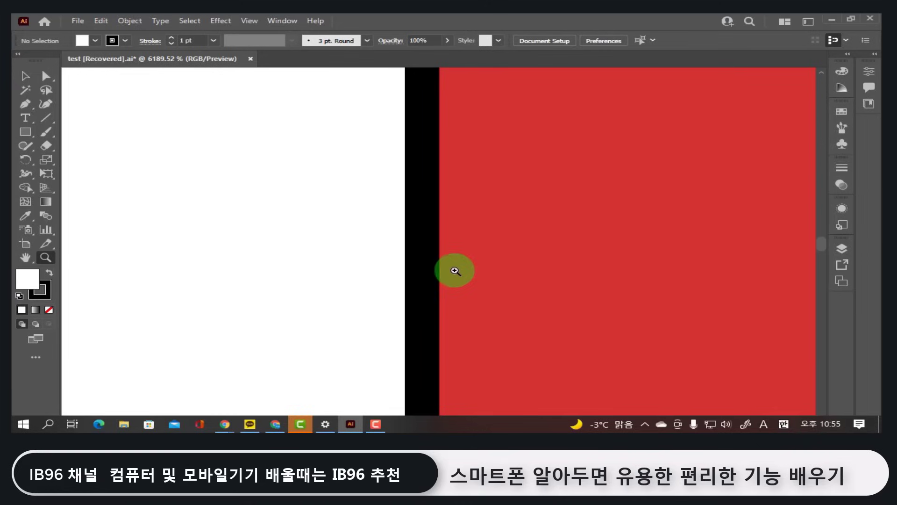
Zoom out from the rectangle's left edge until the whole artboard is in view at about 46%
key("alt")
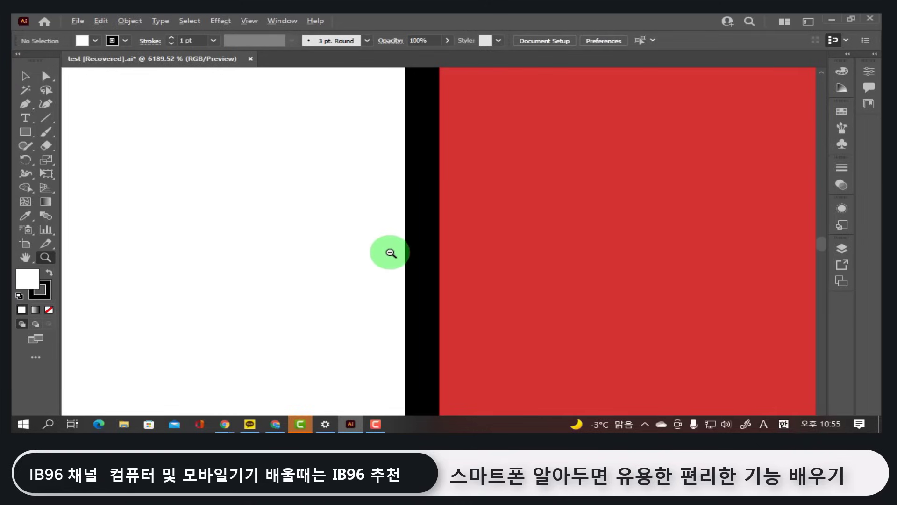
left_click(393, 255, "alt")
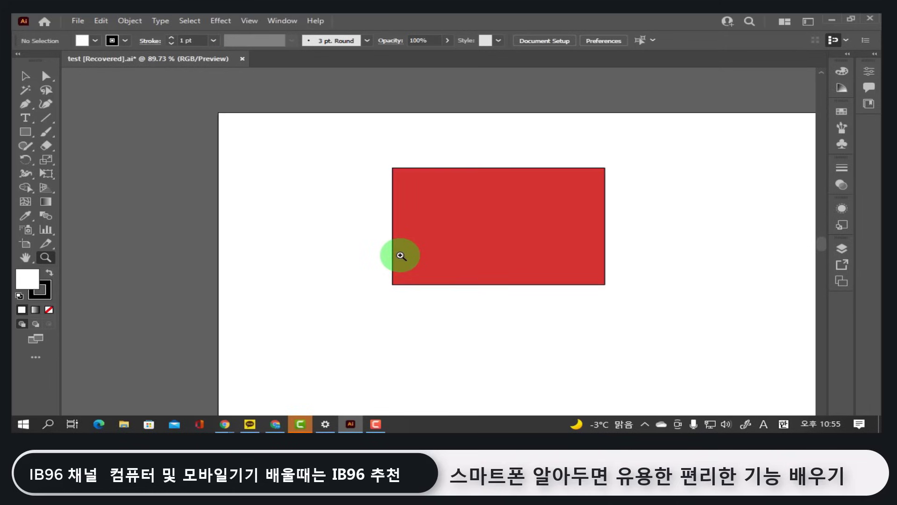
left_click_drag(488, 256, 428, 259)
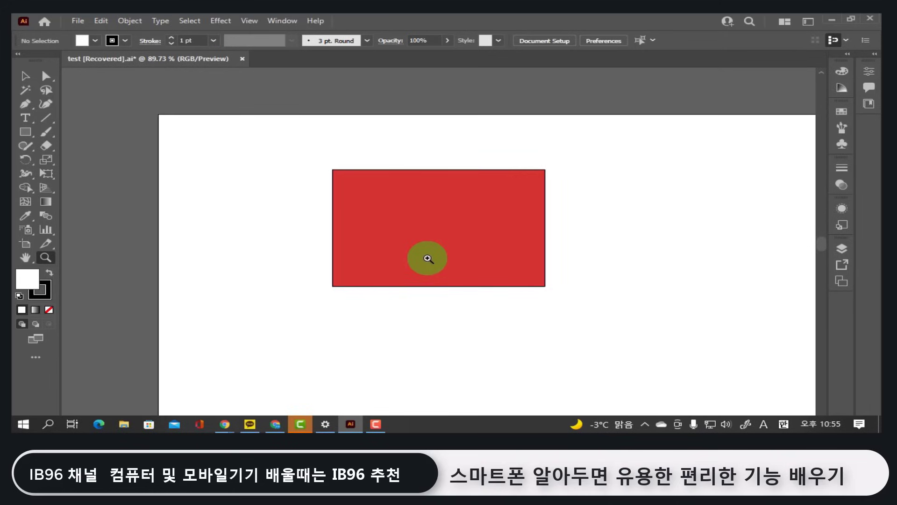
left_click(311, 261, "alt")
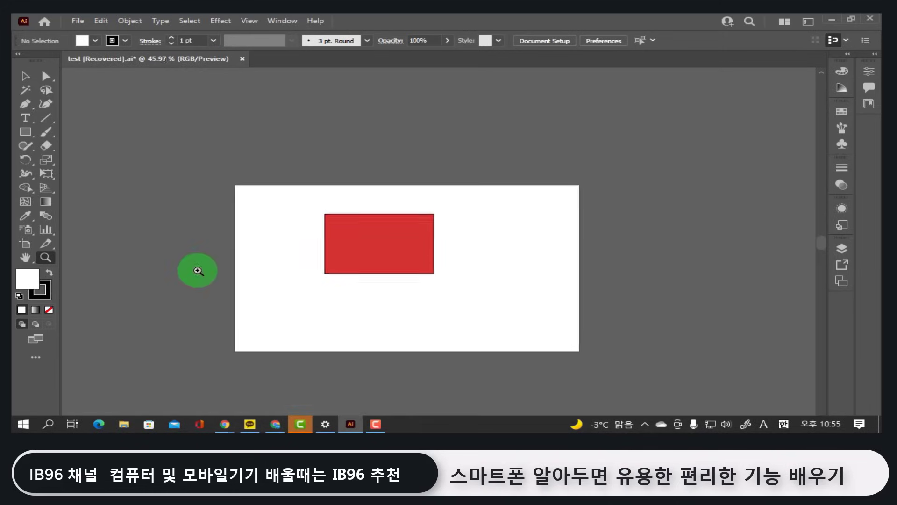
Zoom and pan around the rectangle at about 105%, and restore the fitted artboard view with the Selection tool active
left_click_drag(198, 271, 348, 261)
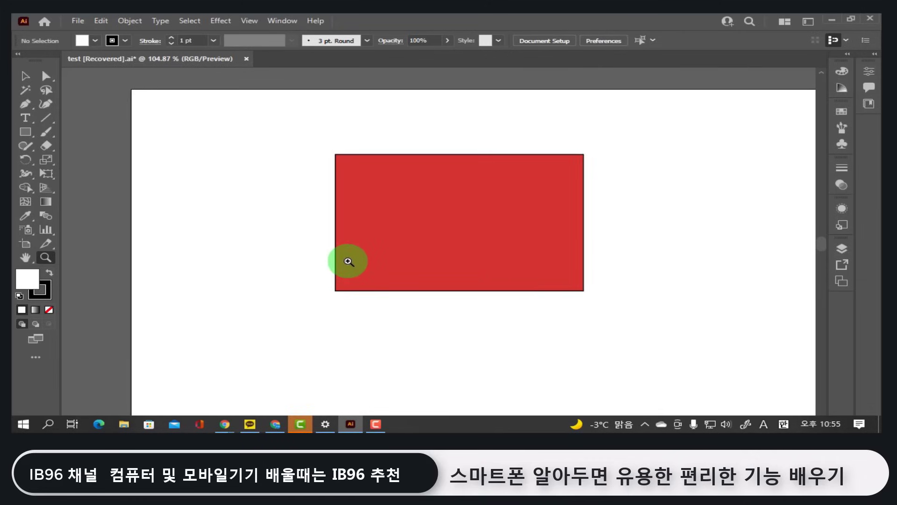
left_click_drag(480, 271, 428, 259)
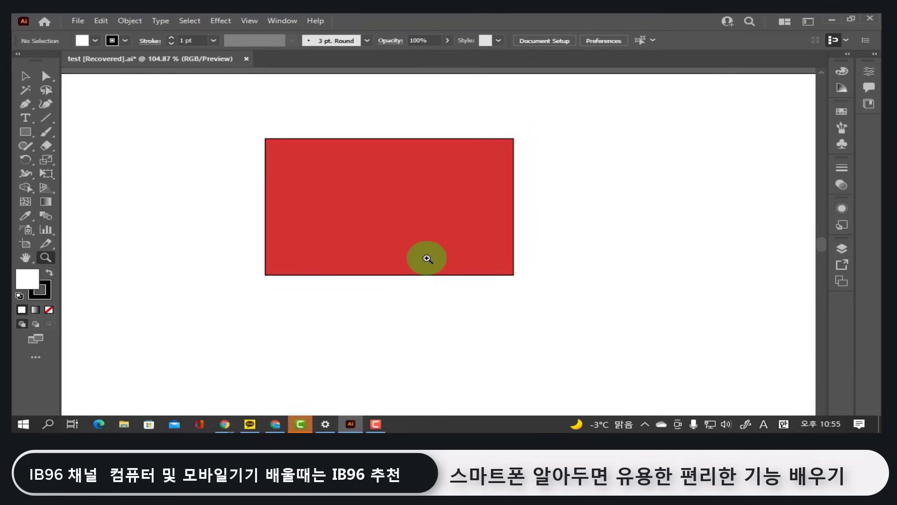
left_click_drag(263, 235, 433, 241)
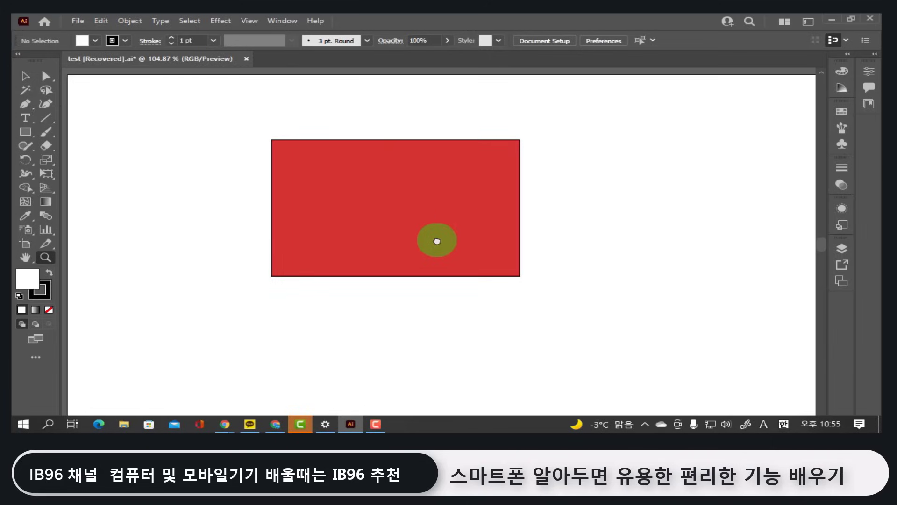
double_click(26, 258)
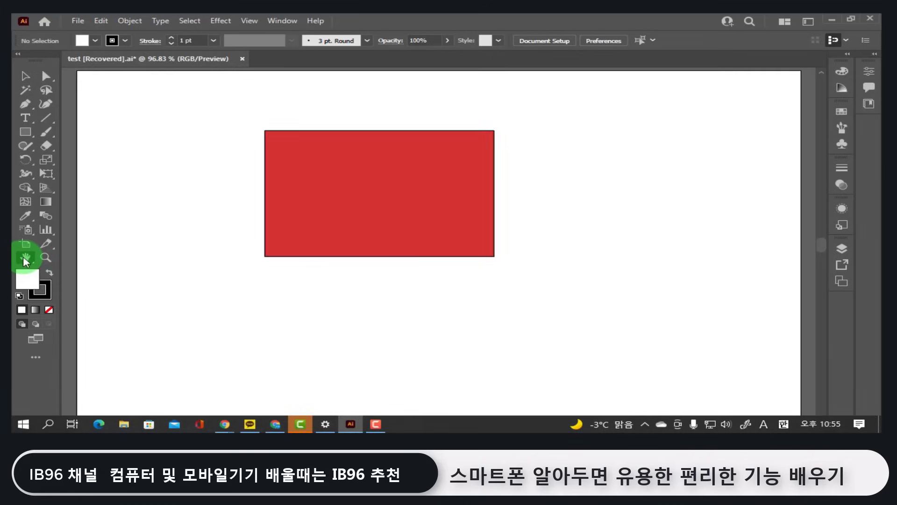
left_click(25, 76)
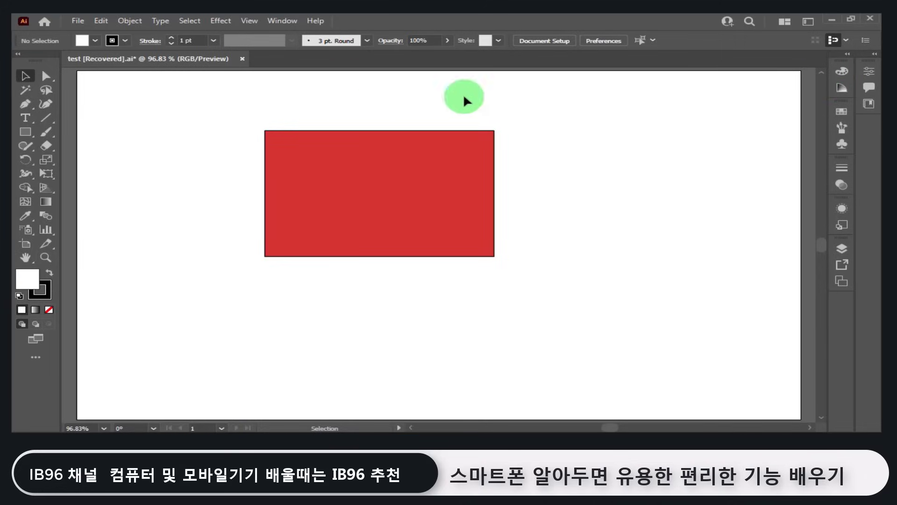
Zoom in on the rectangle to 300% and pan across it to its right edge with the Hand tool
left_click(46, 257)
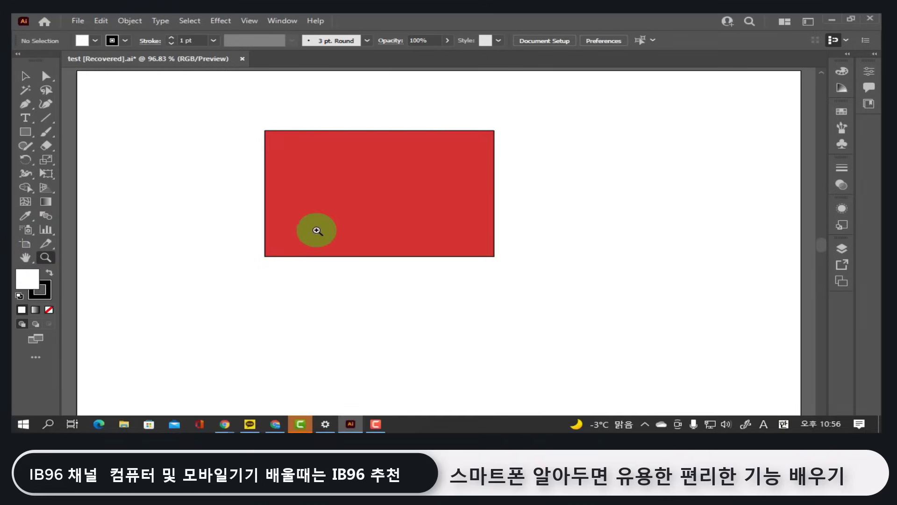
left_click(344, 226)
left_click(348, 225)
left_click(405, 225)
left_click(435, 224)
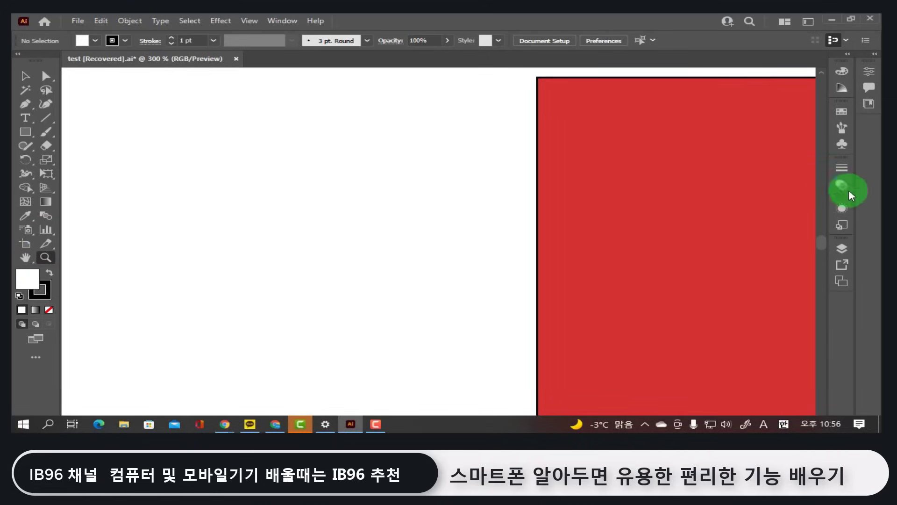
left_click(25, 257)
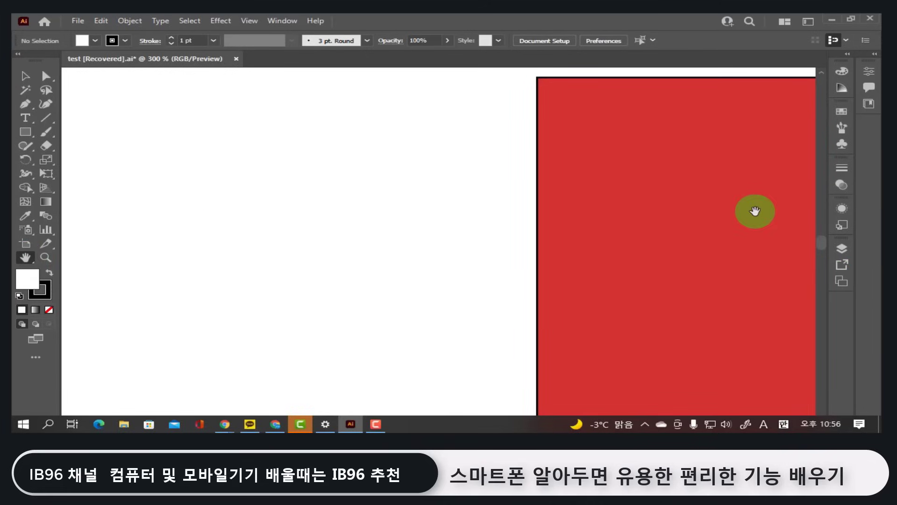
left_click_drag(753, 210, 402, 227)
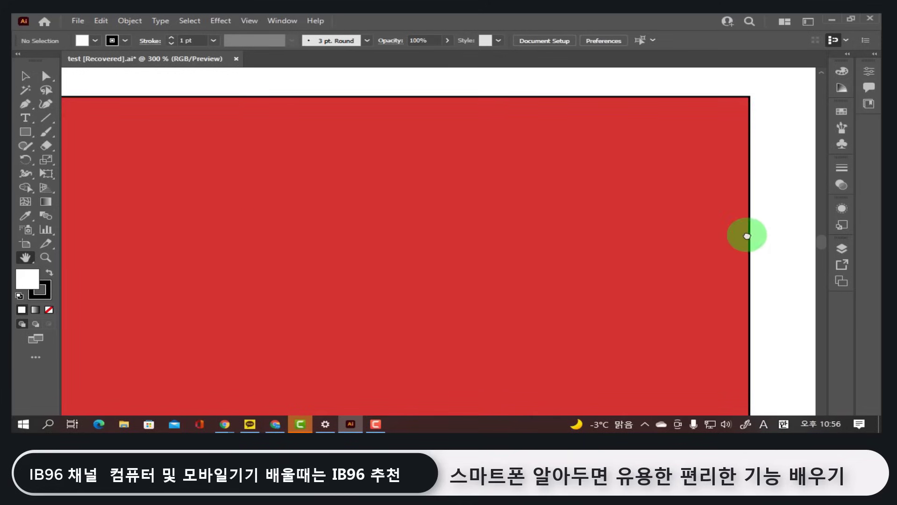
Pan across the red rectangle at 300% with the Hand tool and fit the artboard back into the window
left_click_drag(745, 234, 459, 234)
left_click_drag(531, 232, 791, 223)
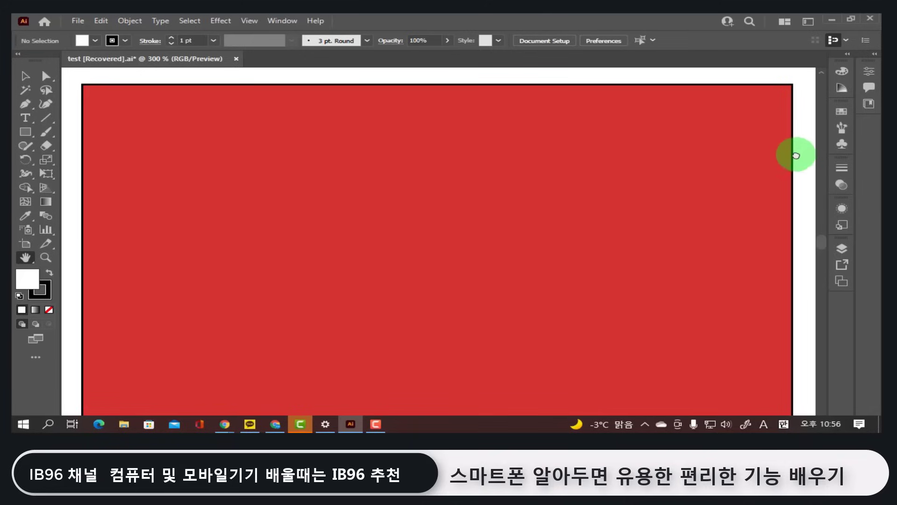
left_click_drag(795, 152, 359, 187)
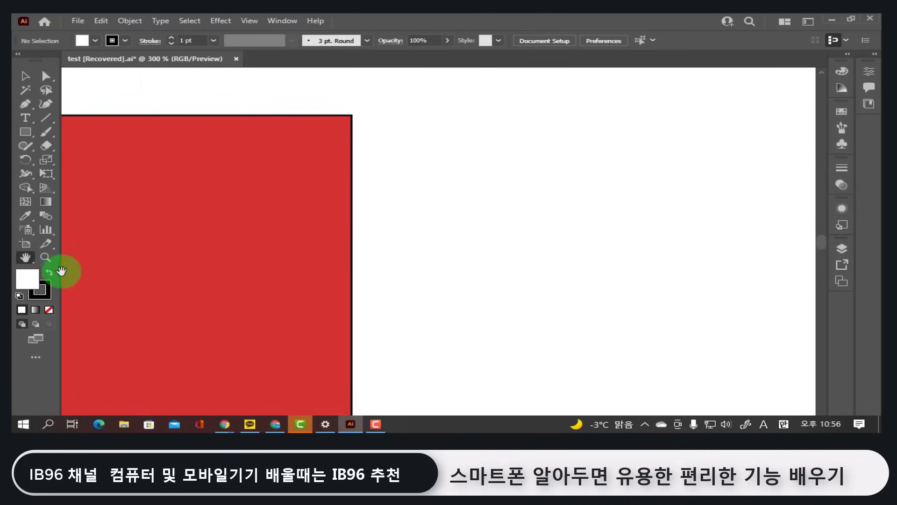
double_click(26, 257)
Zoom out to 50% with the Zoom tool and pan the whole artboard around the canvas with the Hand tool
left_click(45, 257)
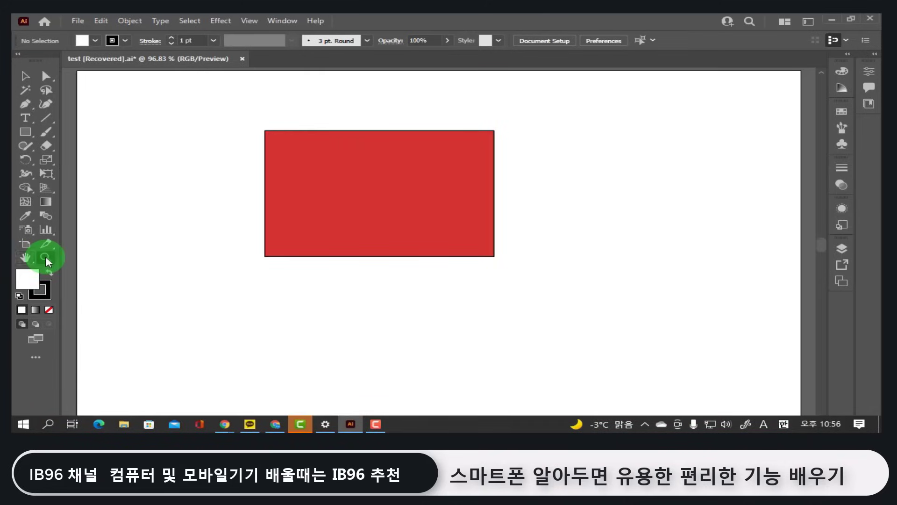
left_click(410, 221, "alt")
left_click(410, 221, "alt")
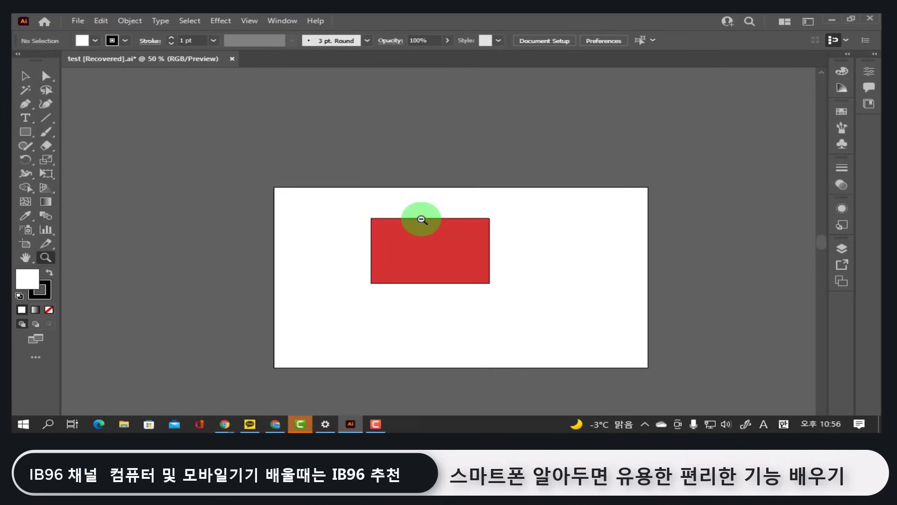
left_click(24, 256)
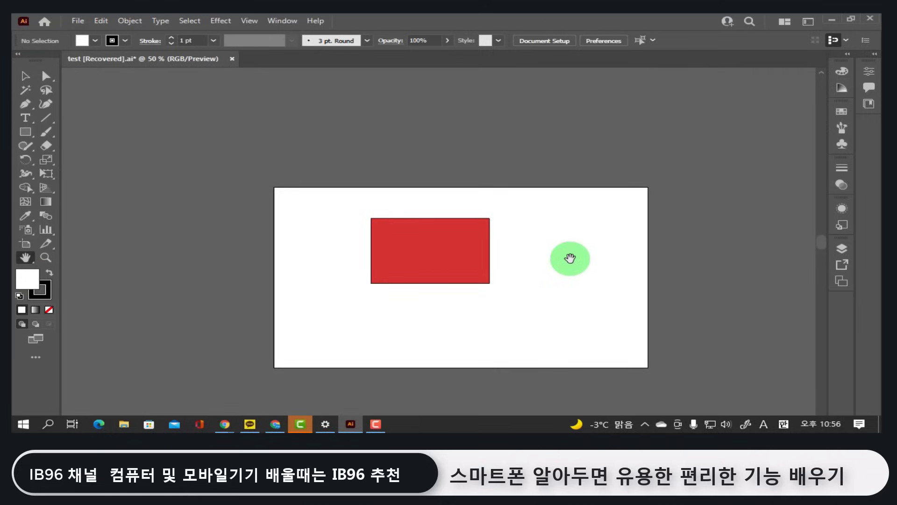
left_click_drag(615, 241, 718, 165)
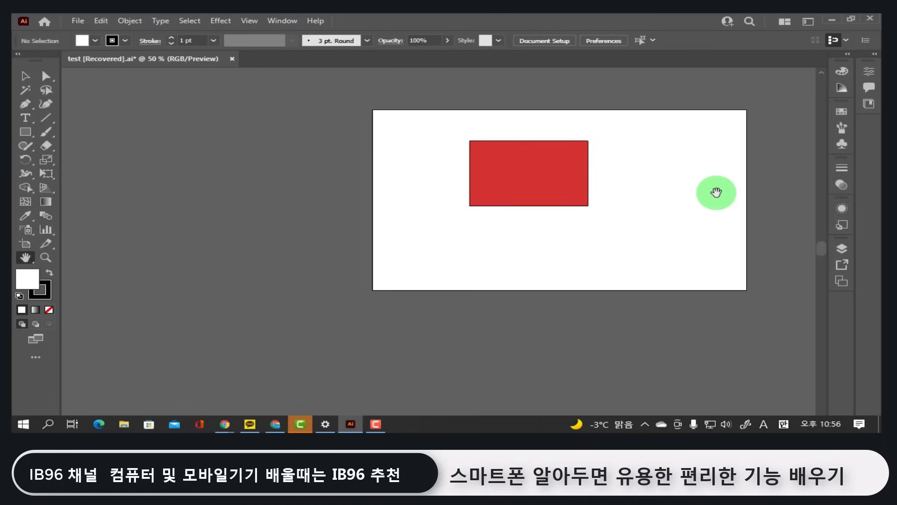
left_click_drag(688, 195, 577, 189)
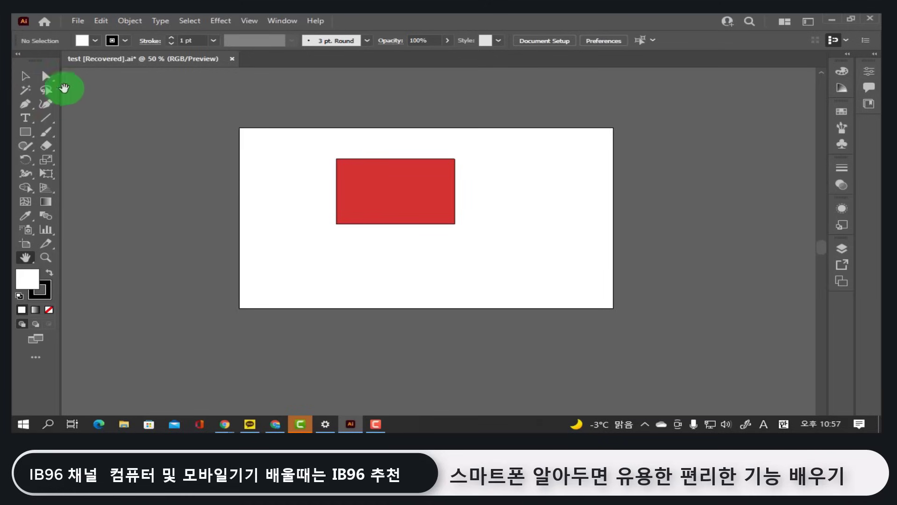
With the Zoom tool active, switch temporarily to the Hand tool and shift the artboard slightly
left_click(46, 256)
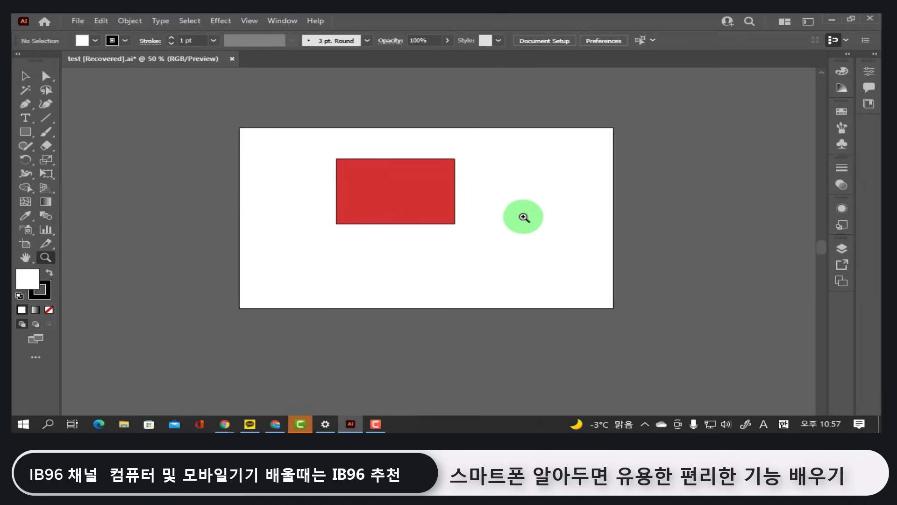
key("space")
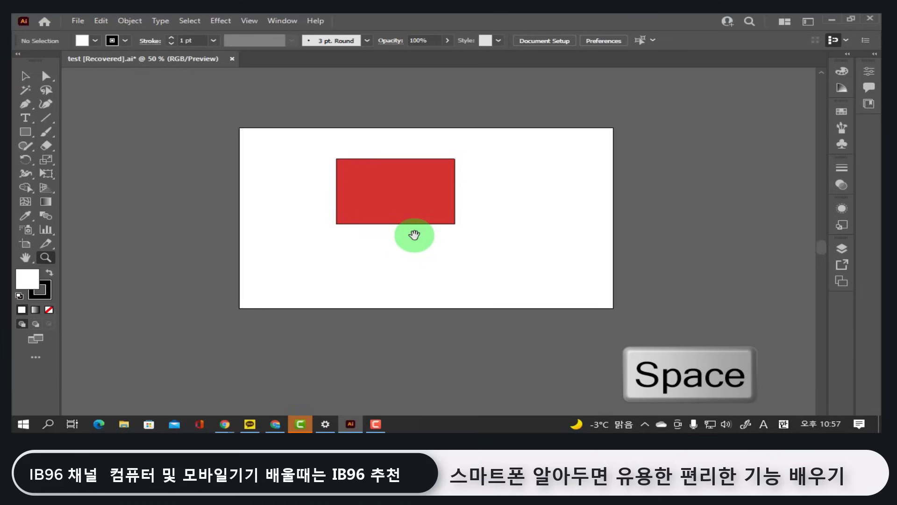
left_click_drag(412, 234, 367, 225)
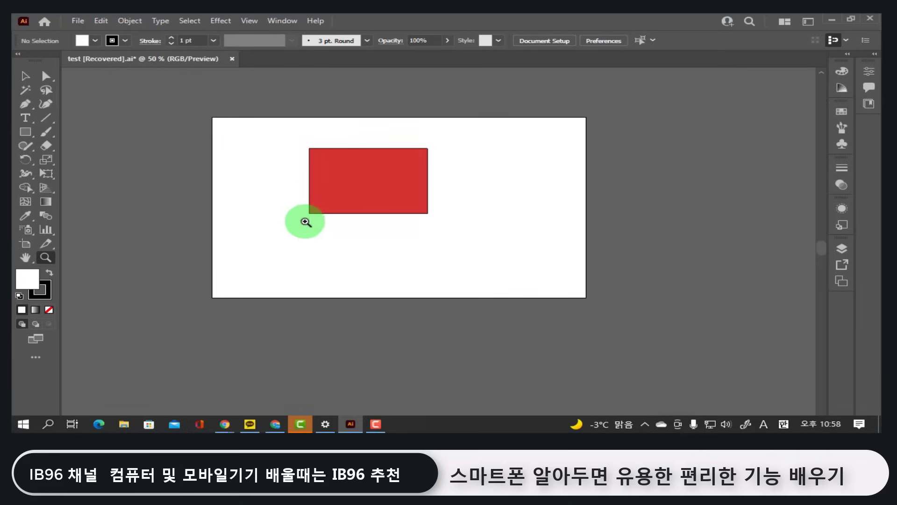
Switch between the Selection, Zoom and Paintbrush tools, try temporary panning from the Paintbrush, and return to the Selection tool
left_click(45, 257)
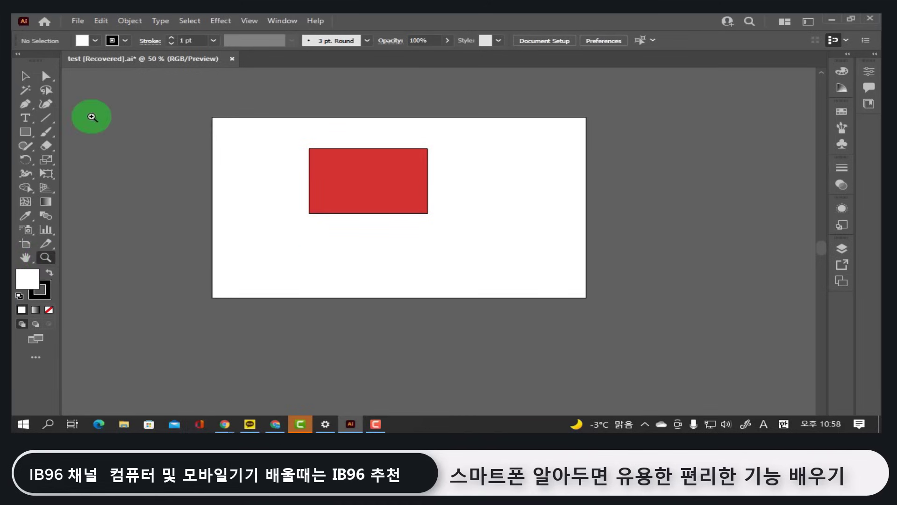
left_click(25, 76)
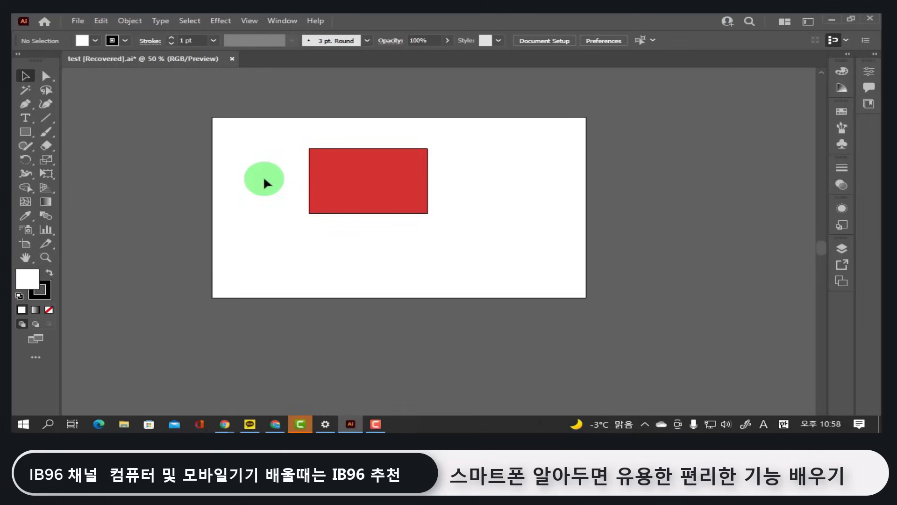
key("z")
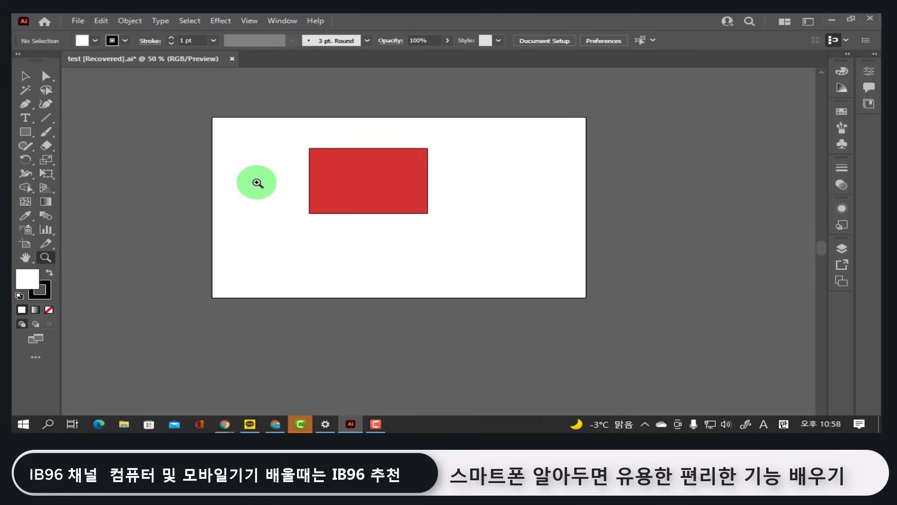
key("b")
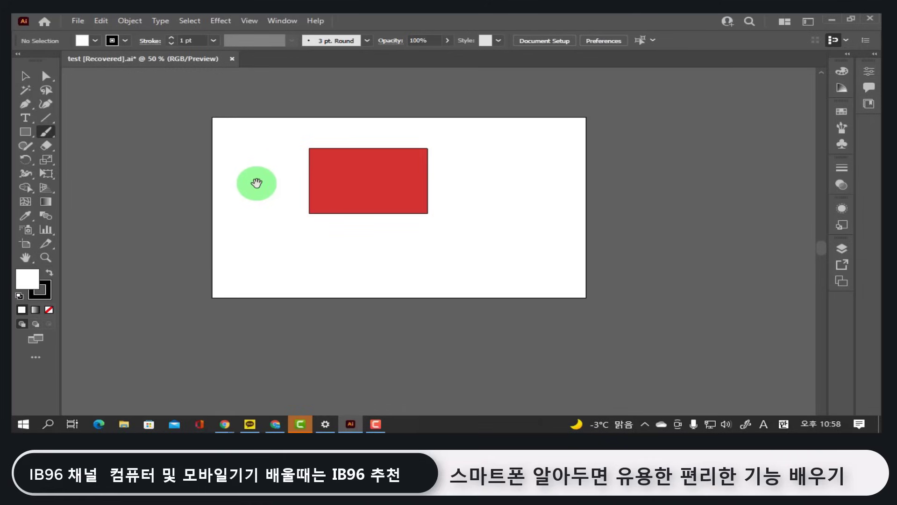
mouse_move(231, 181)
left_mouse_down()
mouse_move(351, 184)
mouse_move(236, 176)
left_mouse_up()
left_click(25, 76)
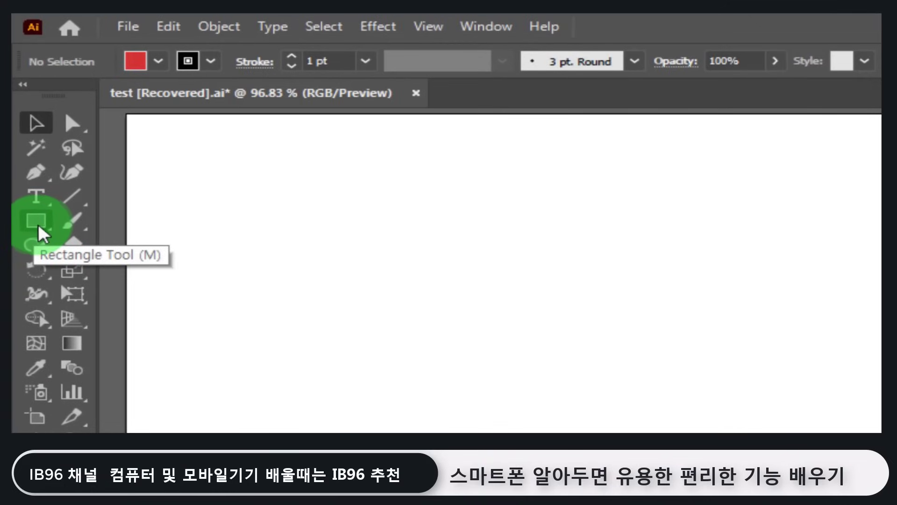
Examine the hidden tool groups behind the Rectangle, Type, Width, Eraser and Paintbrush tools, and return to the Selection tool
left_click(40, 224)
left_click_drag(44, 229, 106, 246)
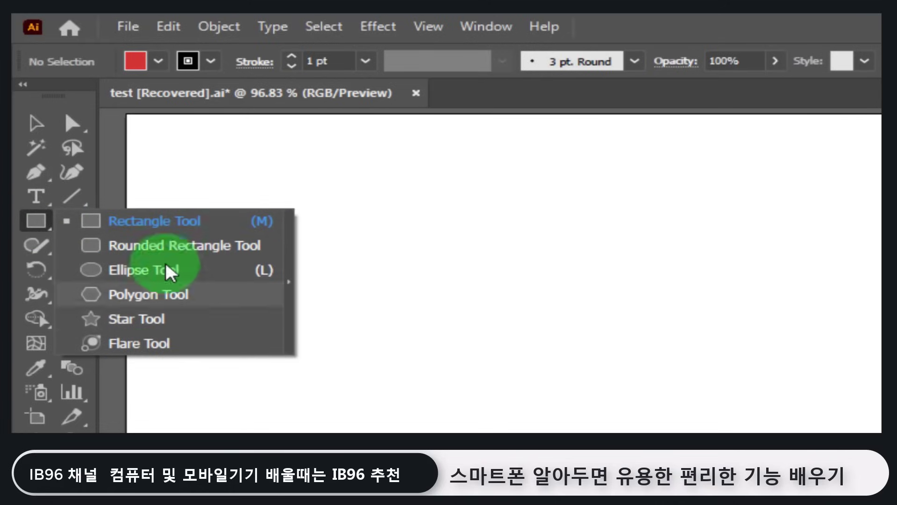
left_click(56, 92)
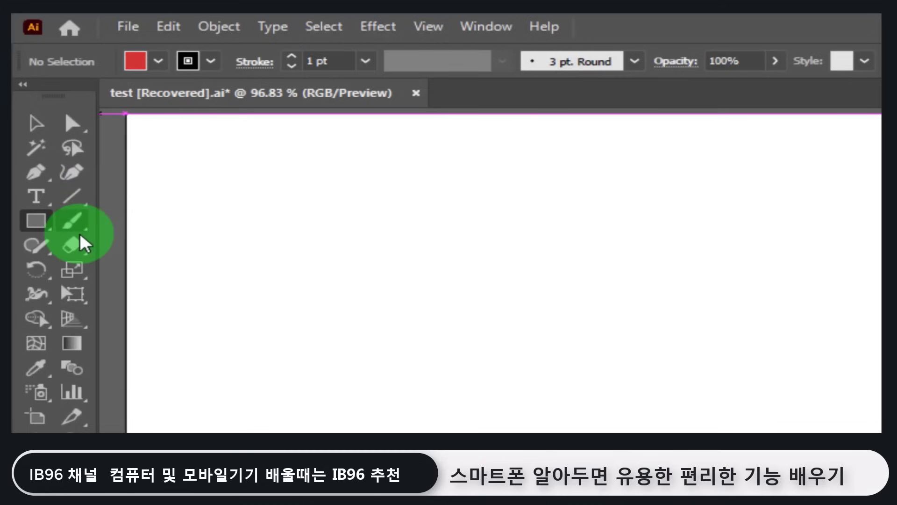
left_click(39, 200)
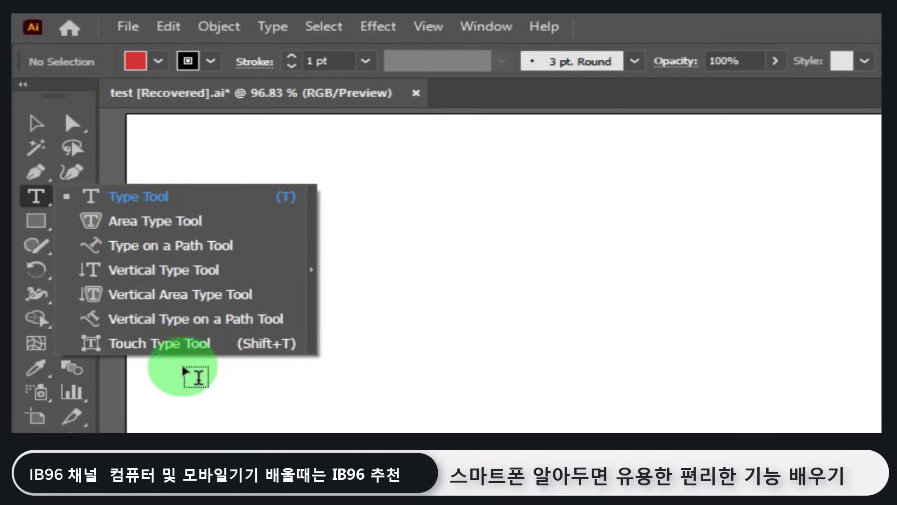
left_click(38, 295)
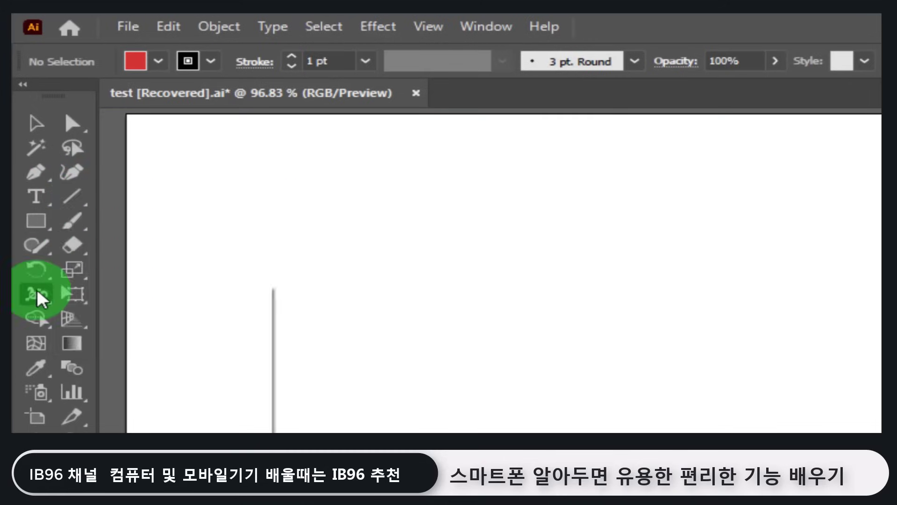
left_click(72, 247)
left_click(80, 227)
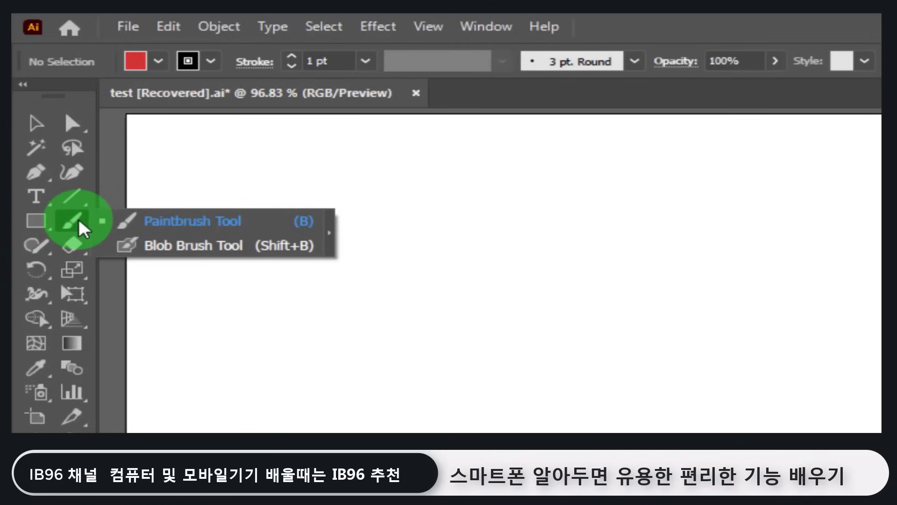
left_click(47, 126)
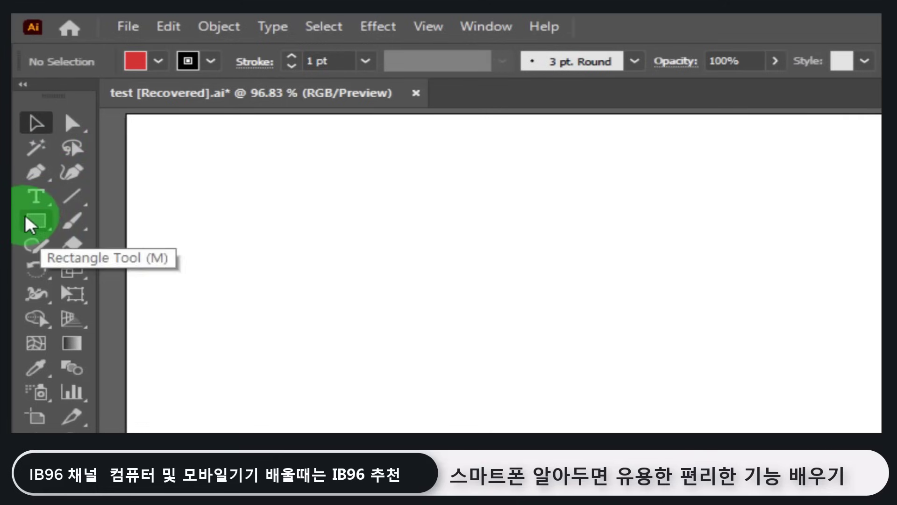
Detach the shape tools as a floating panel near the artboard's upper-left corner and draw a red rectangle below it
left_click_drag(37, 222, 286, 278)
left_click_drag(171, 242, 285, 134)
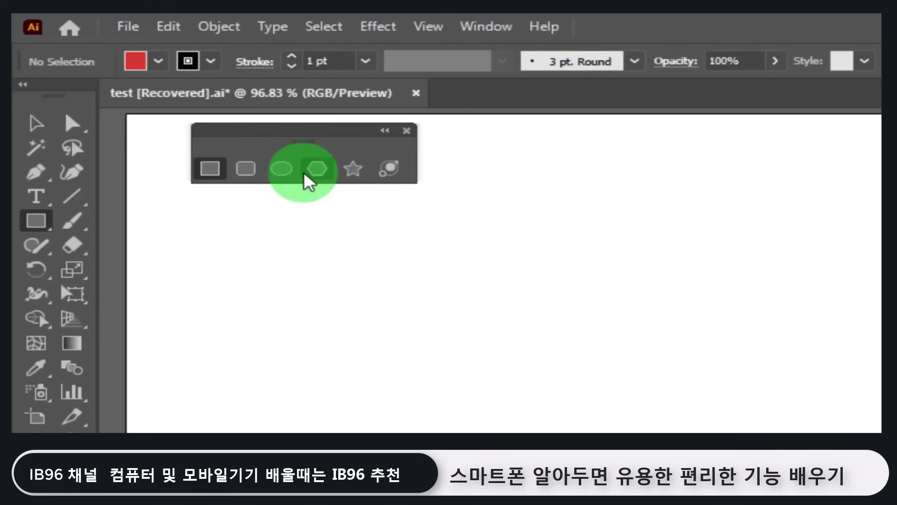
left_click(215, 176)
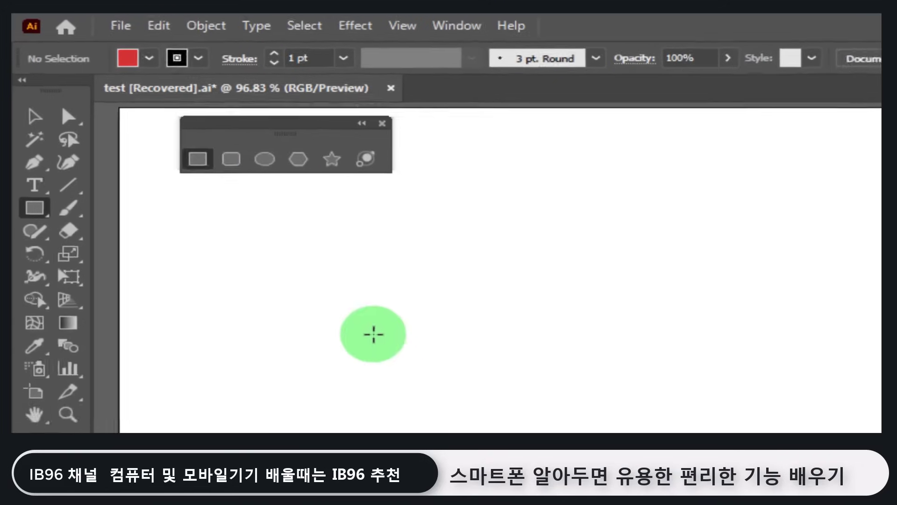
left_click_drag(256, 194, 510, 344)
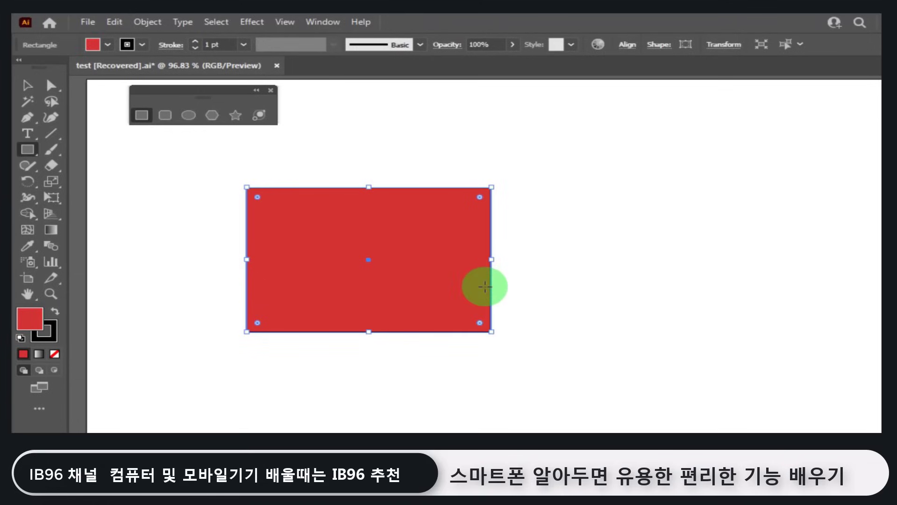
Draw a rounded rectangle to the right of the rectangle and a nearly circular ellipse between and below the two shapes
left_click(166, 118)
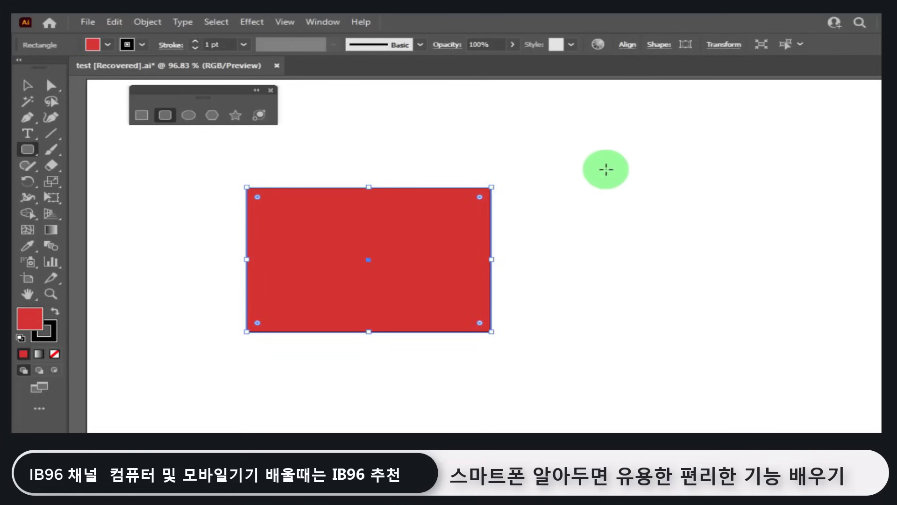
left_click_drag(606, 168, 851, 293)
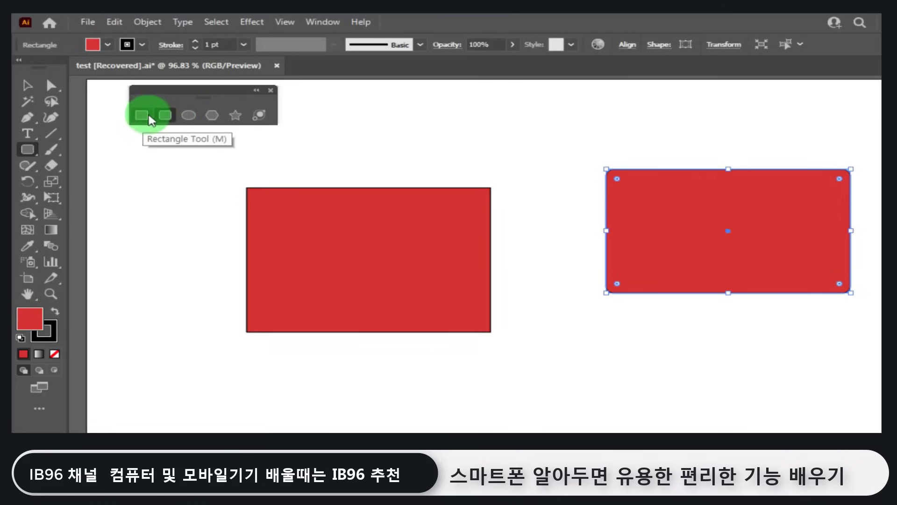
left_click(187, 117)
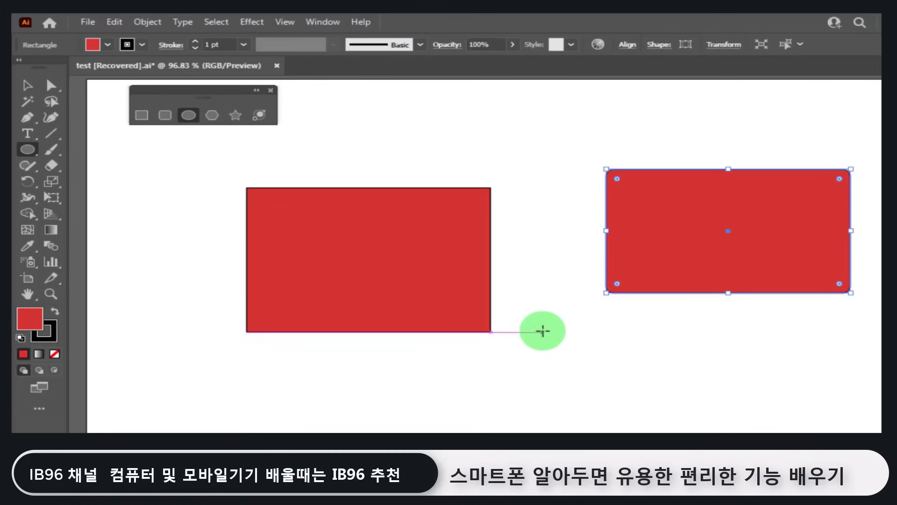
left_click_drag(543, 331, 667, 427)
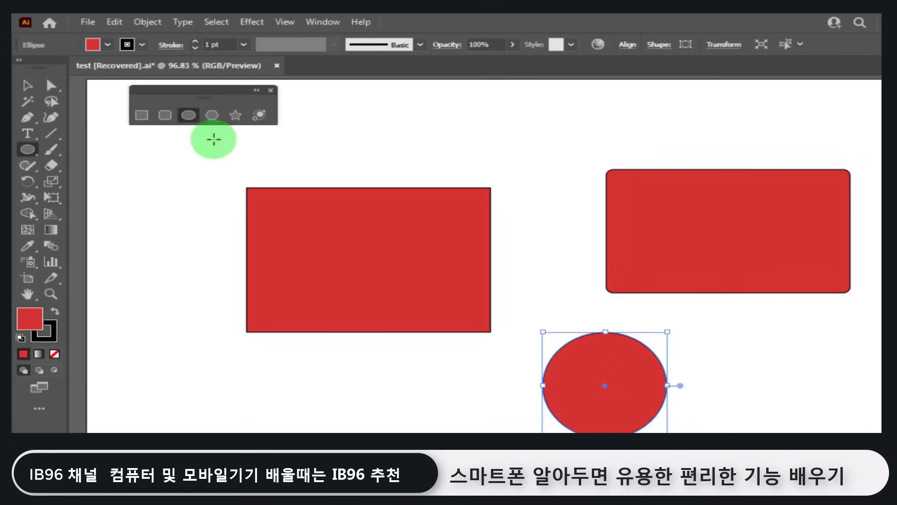
Draw a hexagon to the lower left of the rectangle and a five-pointed star overlapping the rectangle's bottom edge
left_click(212, 115)
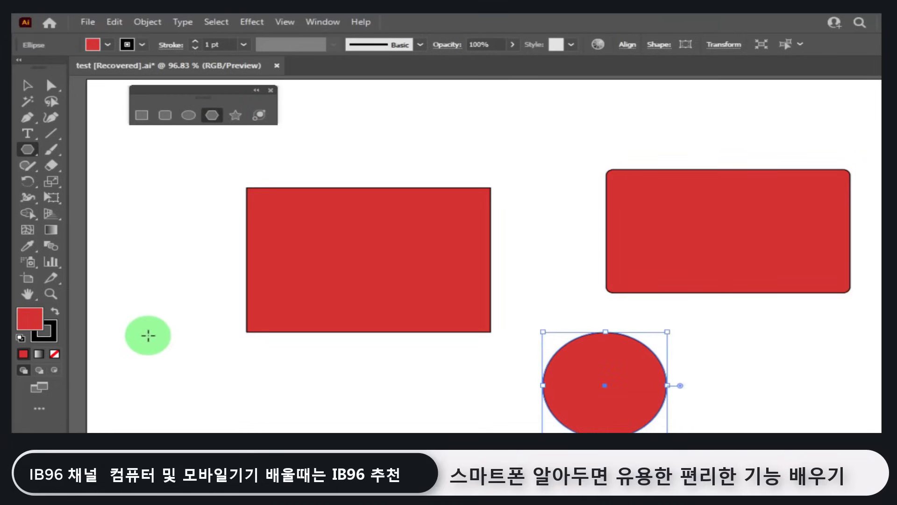
left_click_drag(148, 335, 182, 375)
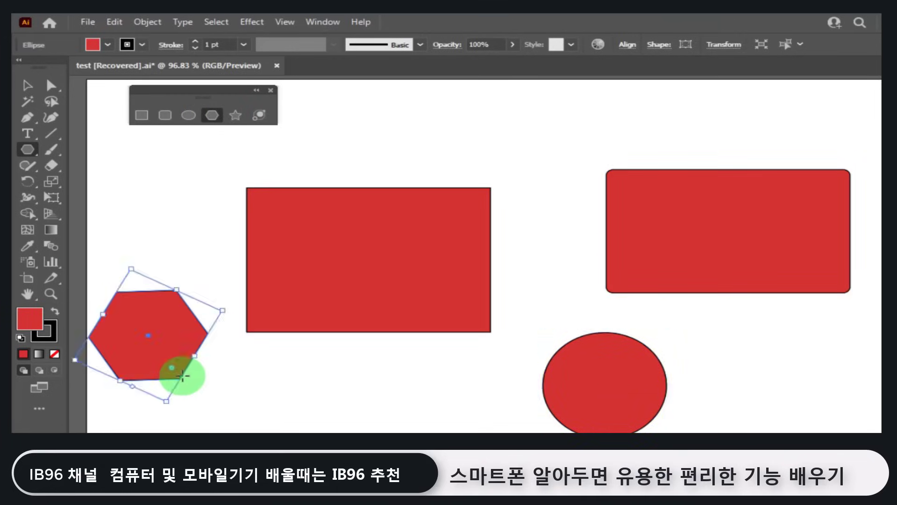
left_click(235, 115)
left_click_drag(353, 356, 392, 401)
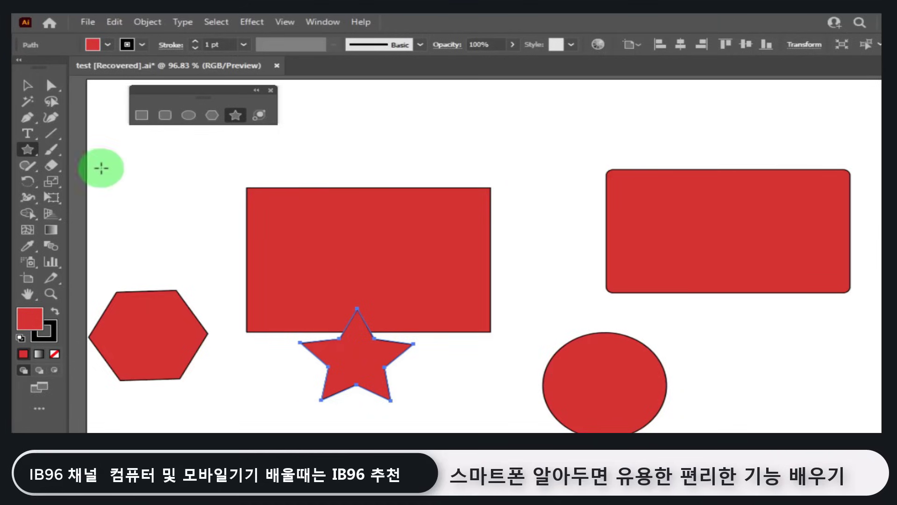
Move the hexagon, rounded rectangle, ellipse and star with the Selection tool so they overlap around the rectangle's upper-right side
left_click(28, 87)
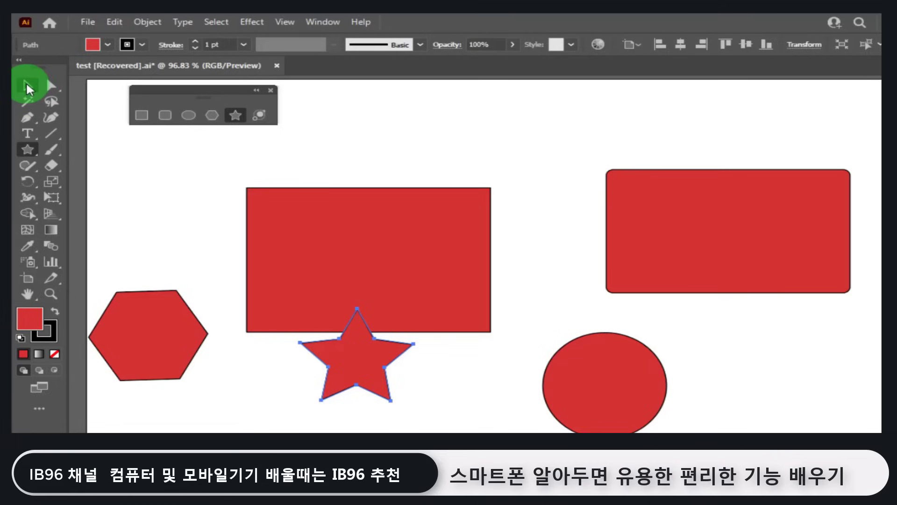
left_click(27, 84)
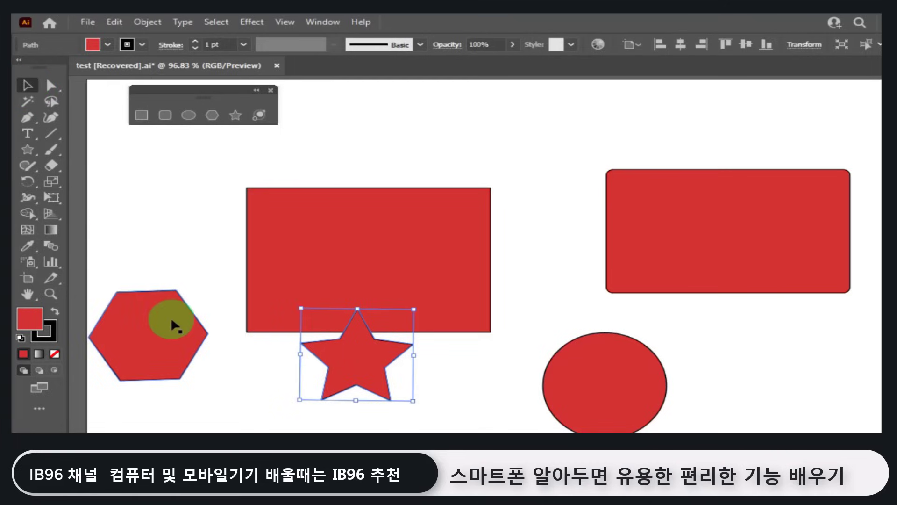
left_click_drag(156, 335, 574, 180)
left_click_drag(731, 241, 549, 215)
left_click_drag(636, 378, 691, 242)
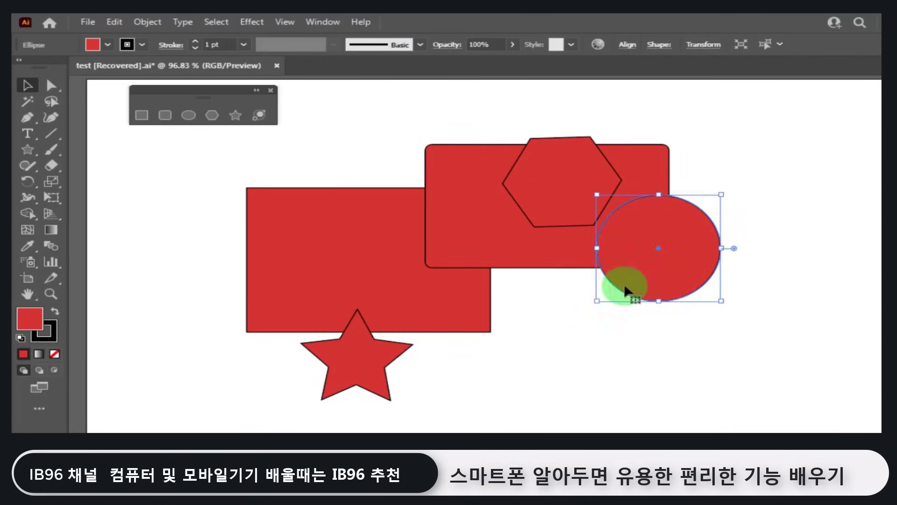
left_click_drag(356, 360, 563, 230)
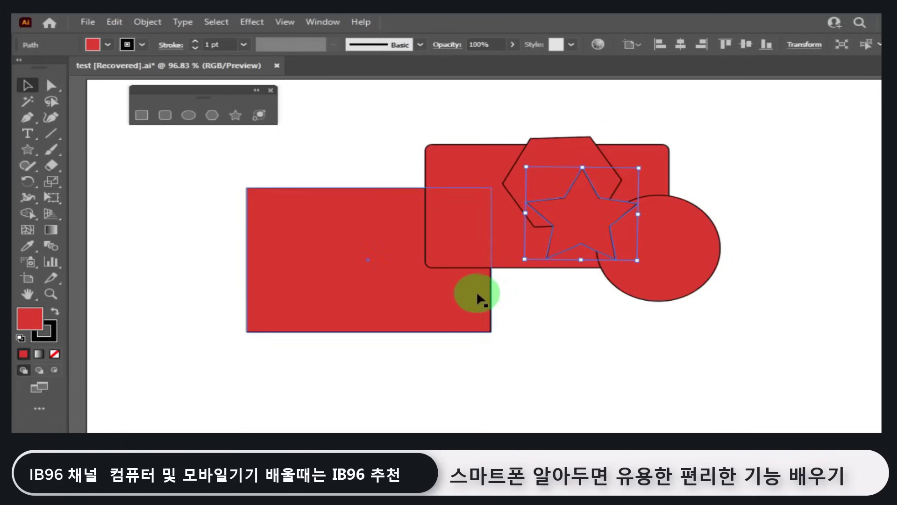
Move the rounded rectangle, hexagon, ellipse and star down or left so they form a cluster overlapping the rectangle's right side
left_click(622, 355)
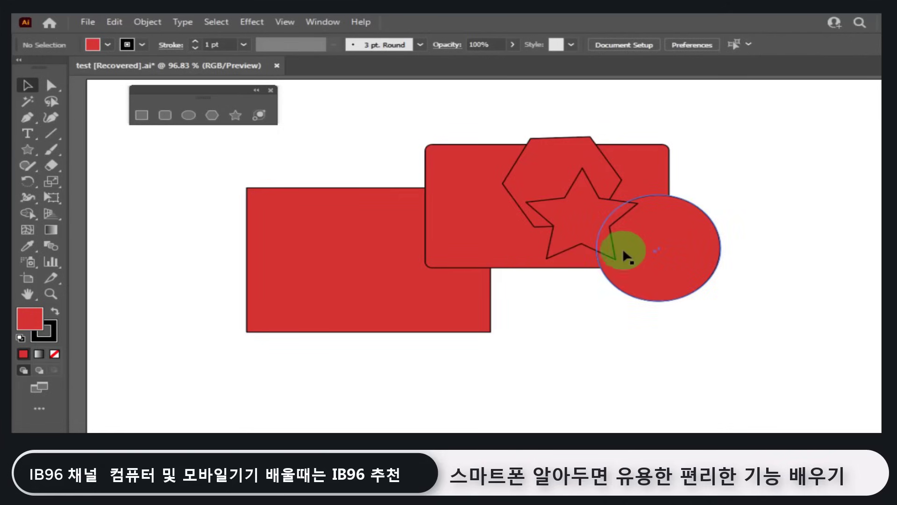
left_click_drag(511, 254, 464, 354)
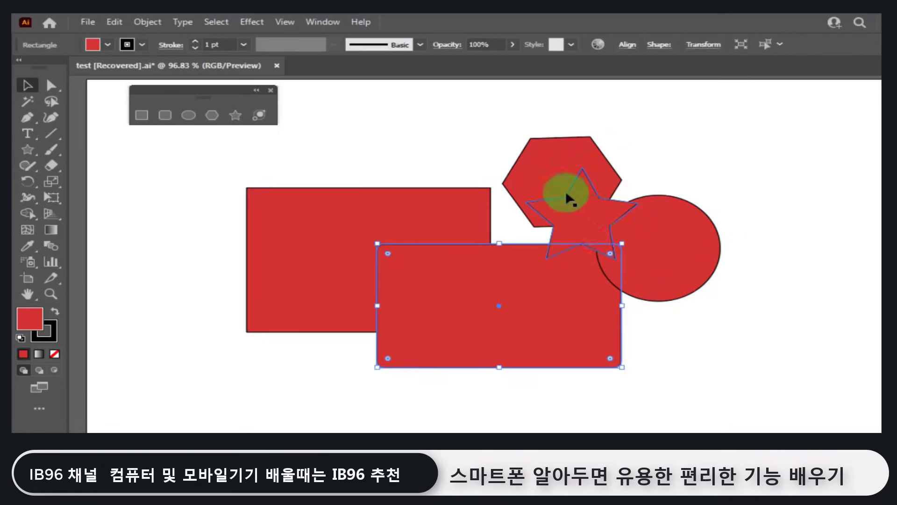
left_click_drag(569, 198, 507, 275)
left_click_drag(715, 261, 648, 289)
left_click_drag(582, 189, 513, 177)
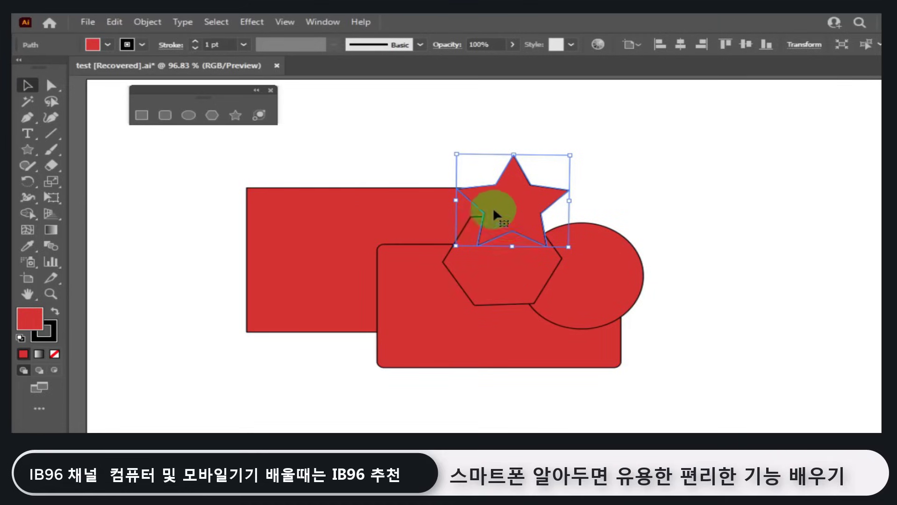
Move the rectangle to the upper left and bring the rounded rectangle, ellipse, hexagon and star leftward to overlap around its right side
left_click_drag(385, 221, 277, 180)
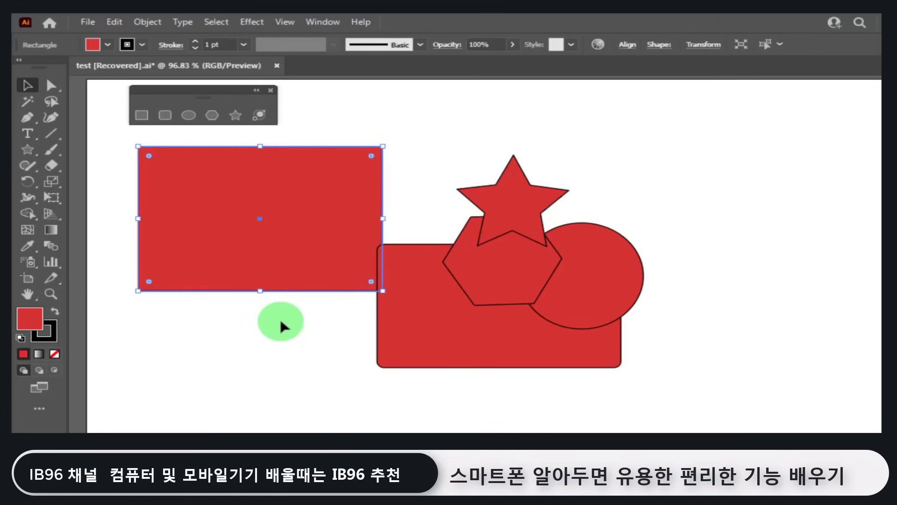
left_click_drag(513, 352, 366, 323)
left_click(183, 243)
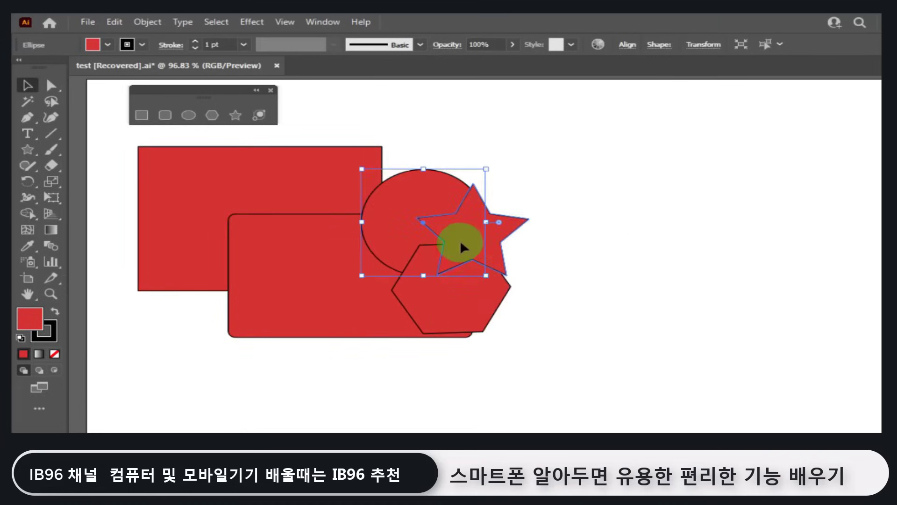
left_click_drag(461, 242, 536, 233)
left_click_drag(466, 272, 486, 230)
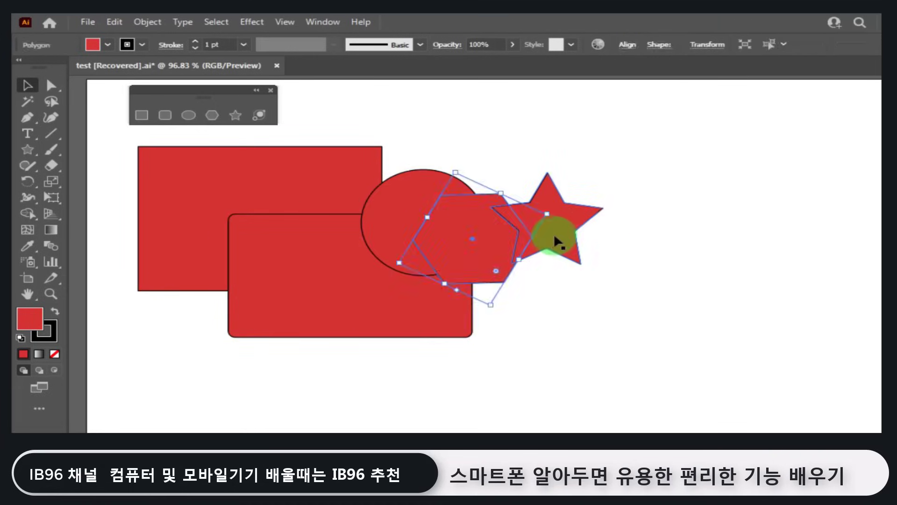
left_click_drag(557, 240, 530, 239)
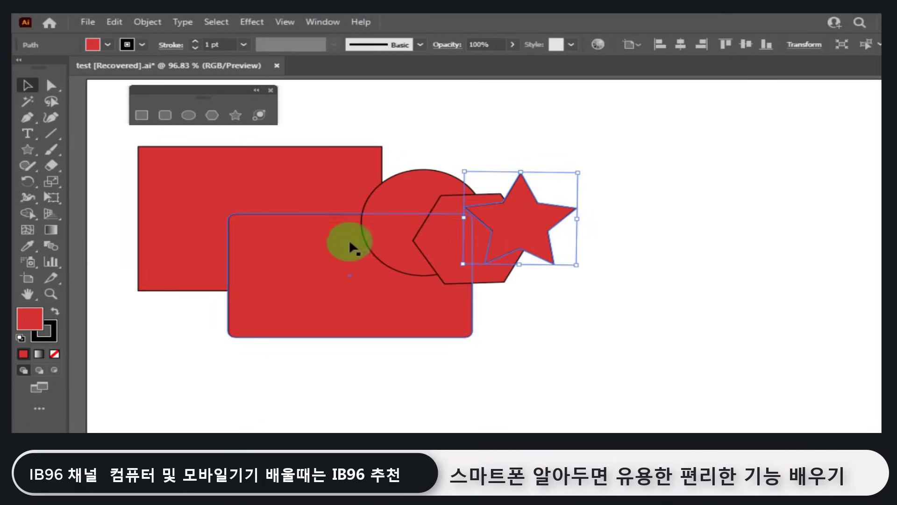
left_click(397, 290, "shift")
left_click(576, 315)
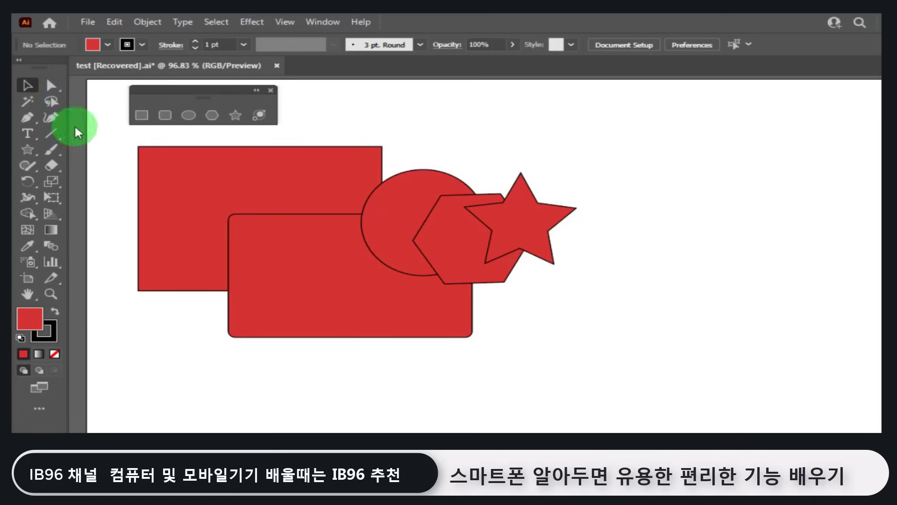
Move all five shapes to the right half of the artboard, with the rounded rectangle lowest and the star above the hexagon
left_click_drag(250, 229, 487, 284)
left_click_drag(533, 211, 638, 179)
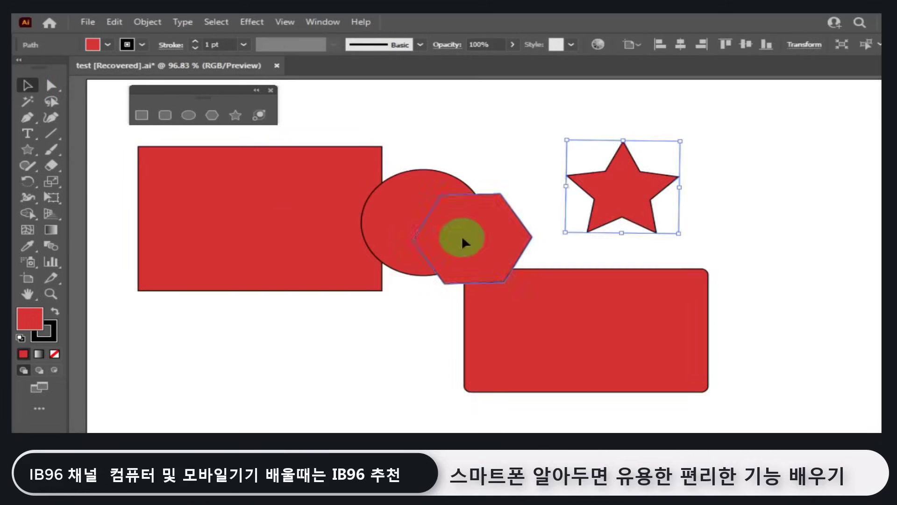
left_click_drag(462, 242, 582, 254)
left_click_drag(411, 240, 553, 286)
left_click_drag(241, 220, 486, 301)
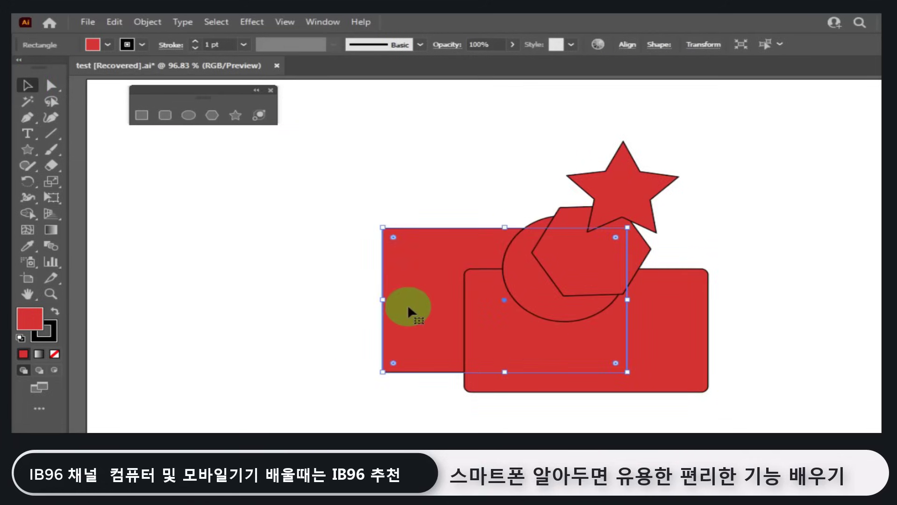
left_click(528, 277)
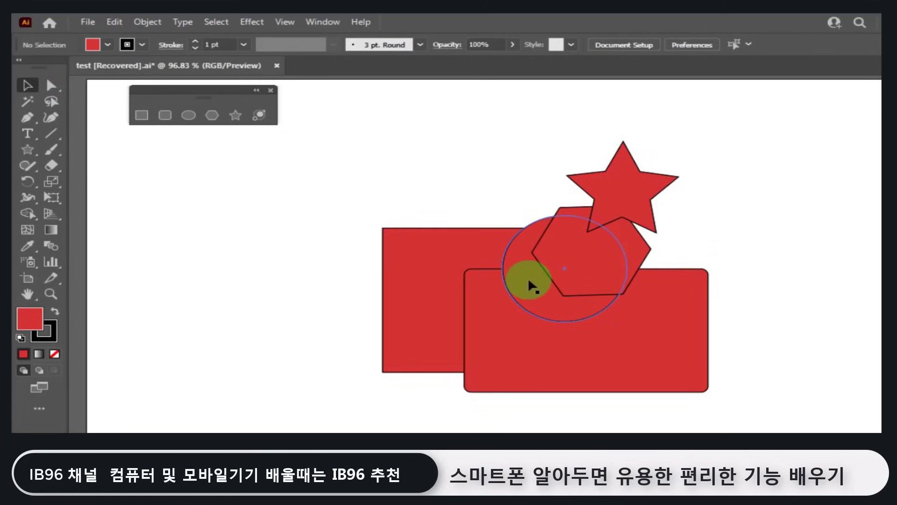
Move the rectangle left, clear of the other shapes, and select the rounded rectangle, ellipse and hexagon in turn
left_click_drag(402, 236, 158, 186)
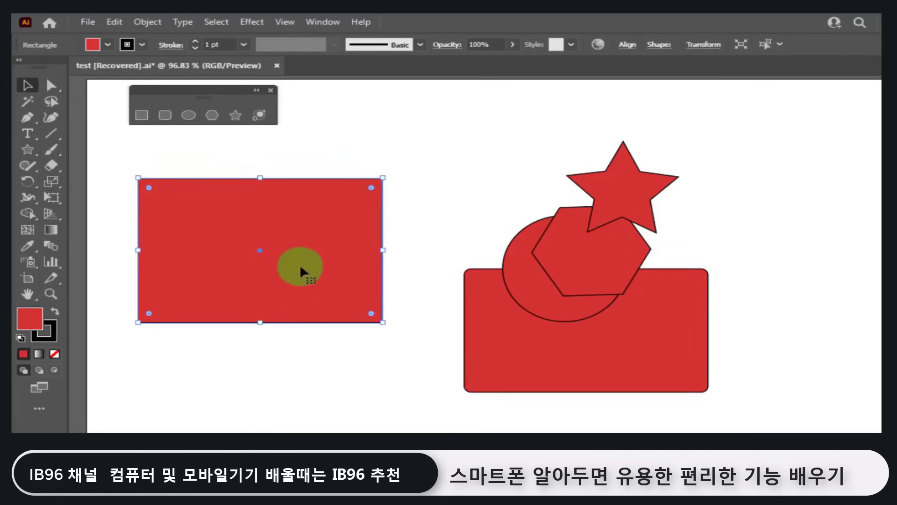
left_click_drag(300, 267, 373, 244)
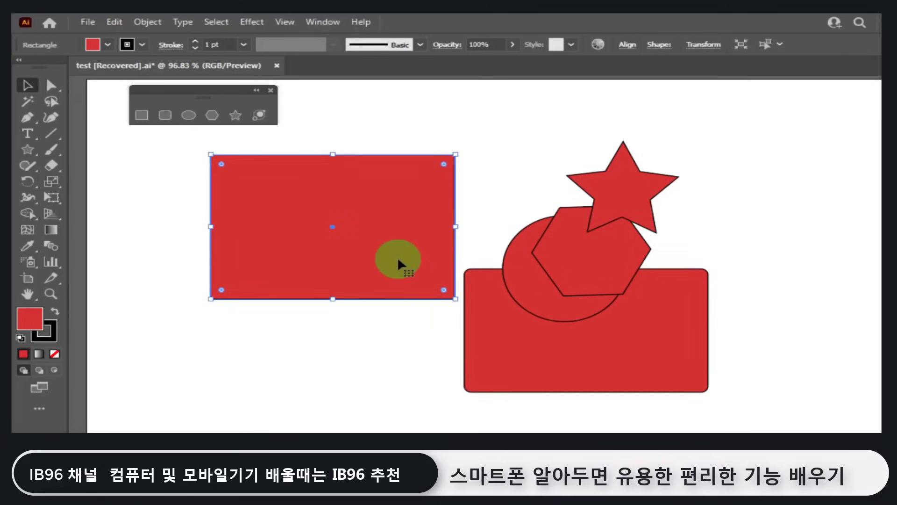
left_click(500, 316)
left_click(530, 295)
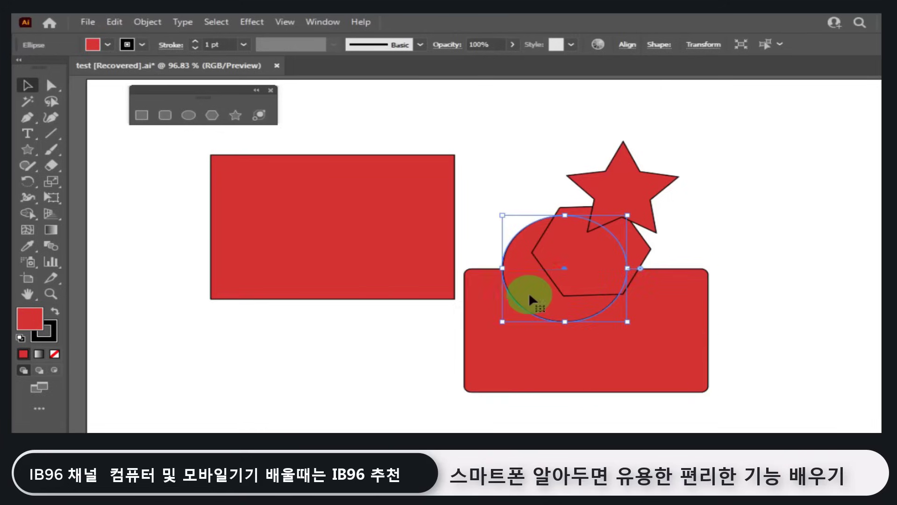
left_click(562, 249)
left_click(496, 206)
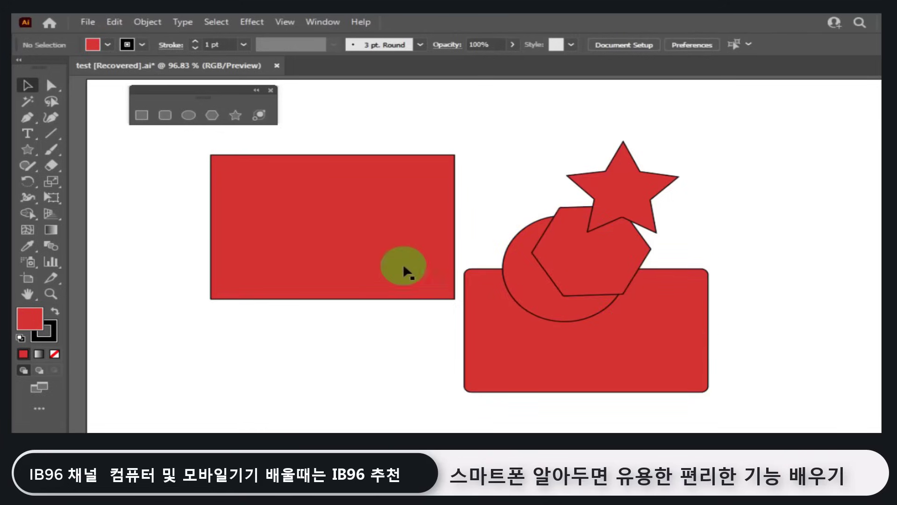
Shift the rectangle slightly left and down with the Selection tool, and practise selecting and deselecting it
left_click_drag(313, 229, 295, 241)
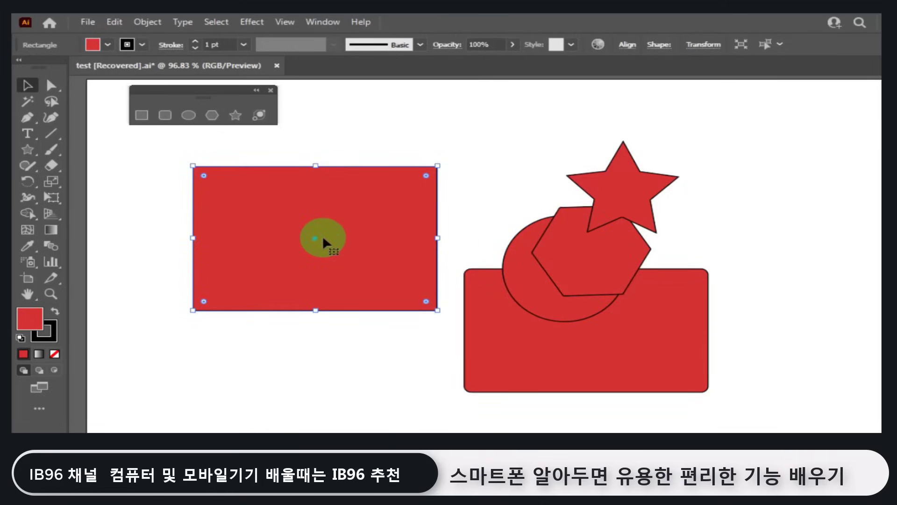
left_click(367, 149)
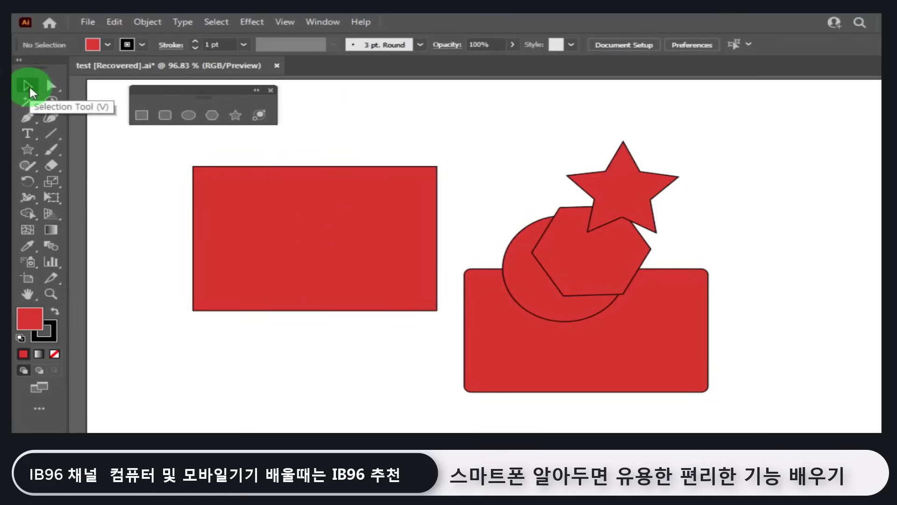
left_click(375, 199)
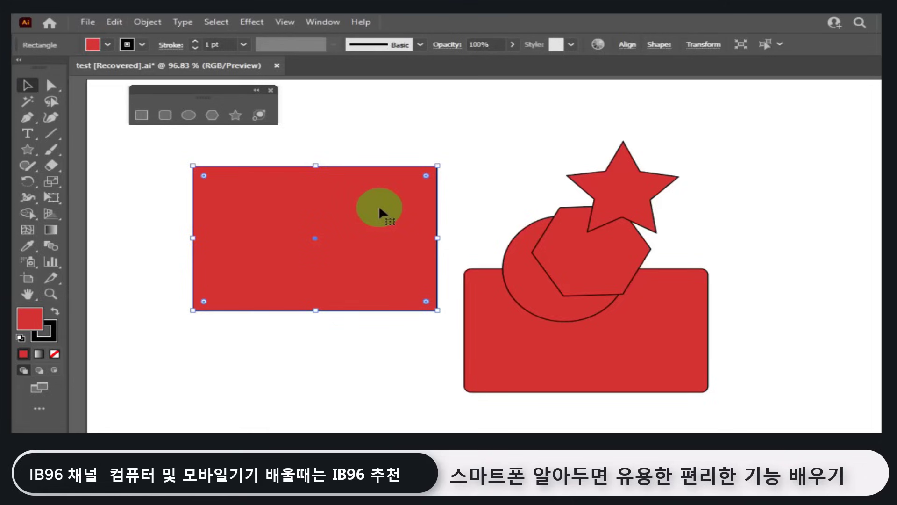
left_click(248, 369)
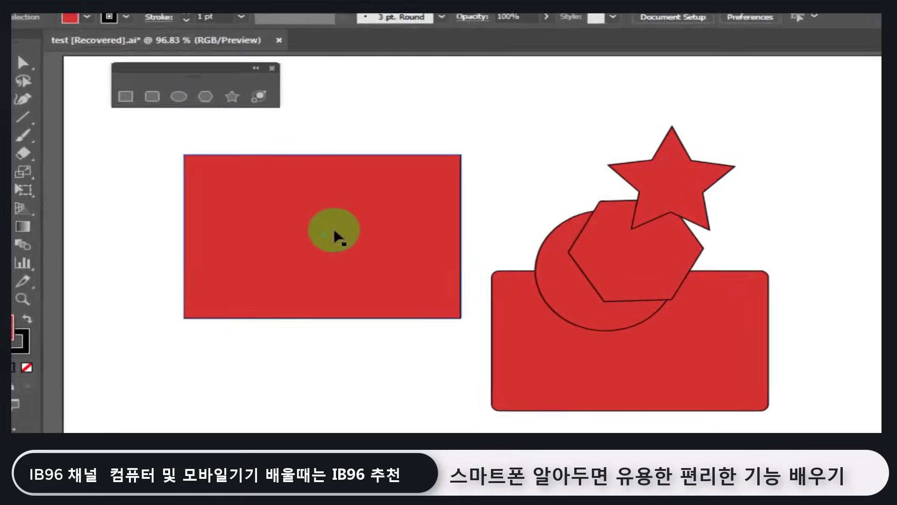
Select the rectangle, open the Color Picker for its fill and pick the blue 4880BC
left_click(337, 236)
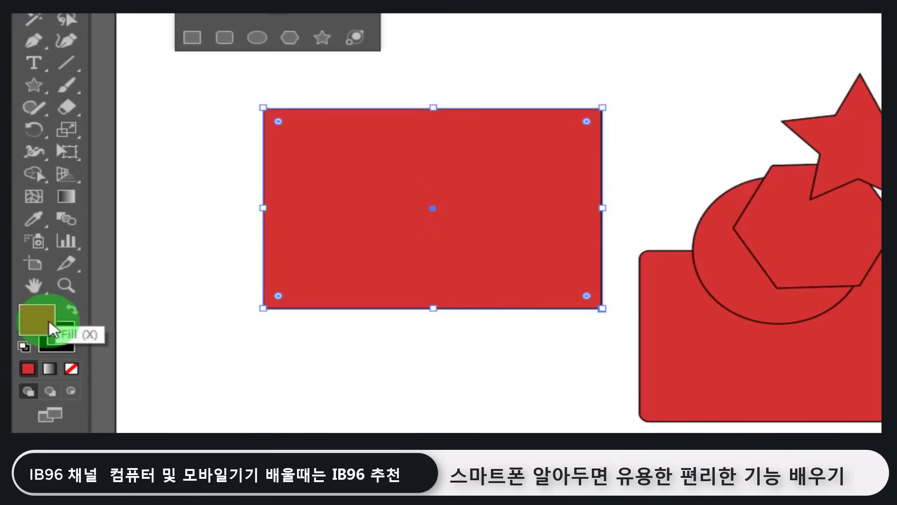
left_click(71, 348)
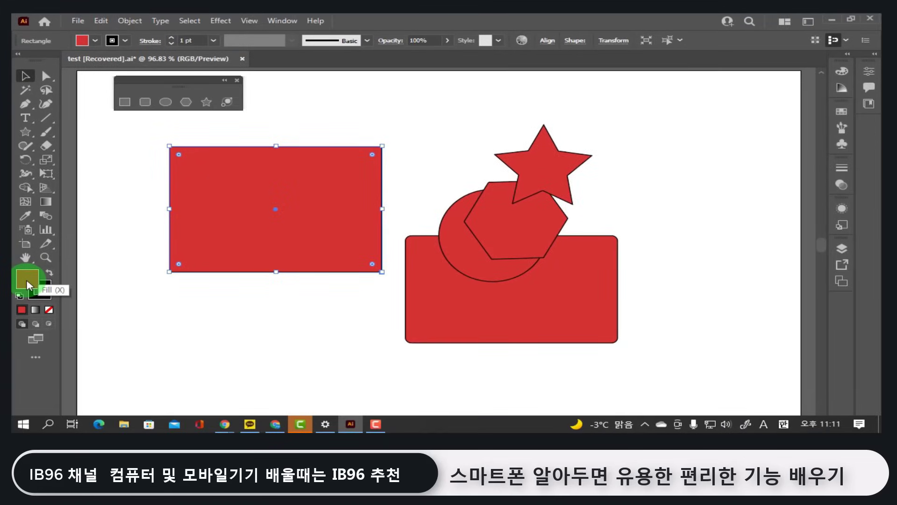
double_click(28, 284)
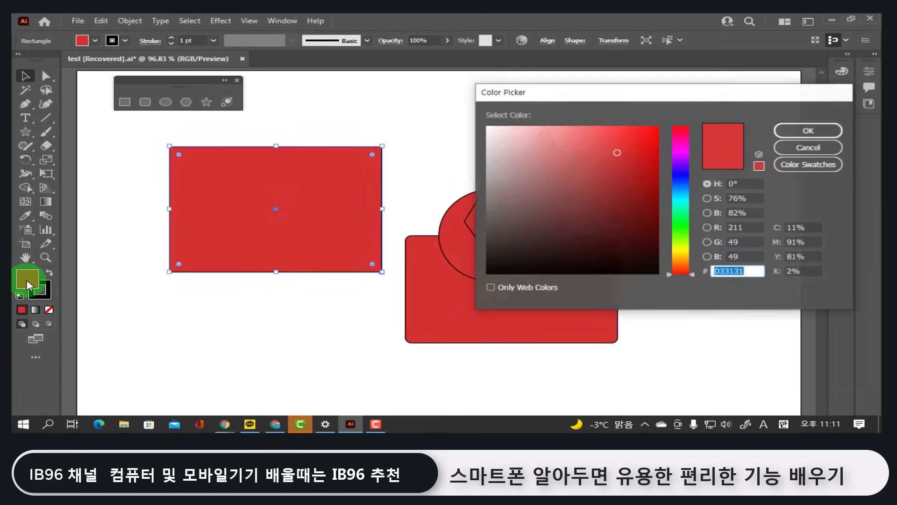
left_click_drag(591, 91, 515, 100)
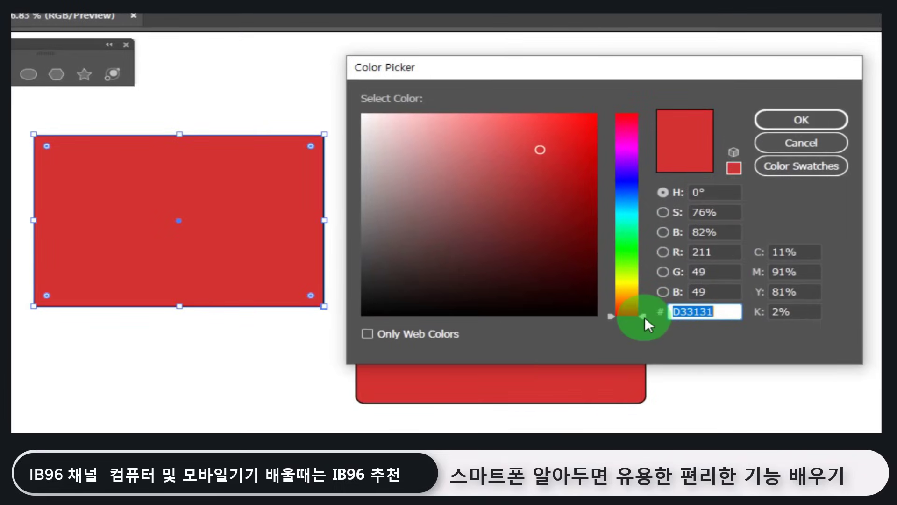
left_click_drag(644, 316, 626, 251)
mouse_move(577, 182)
left_mouse_down()
mouse_move(599, 105)
mouse_move(591, 289)
mouse_move(599, 318)
mouse_move(621, 120)
mouse_move(591, 121)
mouse_move(599, 109)
mouse_move(354, 112)
mouse_move(567, 106)
mouse_move(613, 120)
mouse_move(629, 338)
mouse_move(667, 104)
mouse_move(615, 104)
mouse_move(533, 176)
mouse_move(467, 150)
mouse_move(534, 228)
mouse_move(472, 235)
mouse_move(432, 214)
mouse_move(486, 198)
left_mouse_up()
left_click_drag(640, 249, 640, 191)
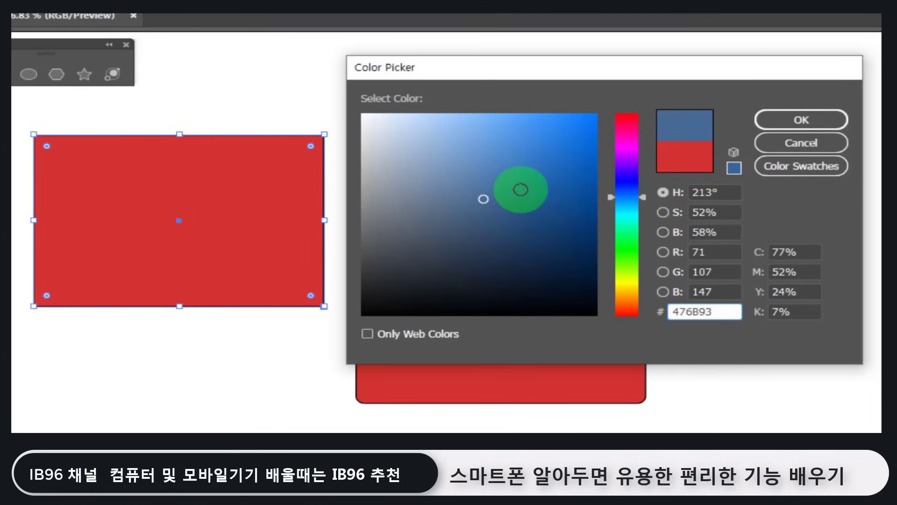
mouse_move(521, 189)
left_mouse_down()
mouse_move(571, 124)
mouse_move(487, 114)
mouse_move(581, 126)
mouse_move(575, 210)
mouse_move(424, 207)
mouse_move(507, 166)
left_mouse_up()
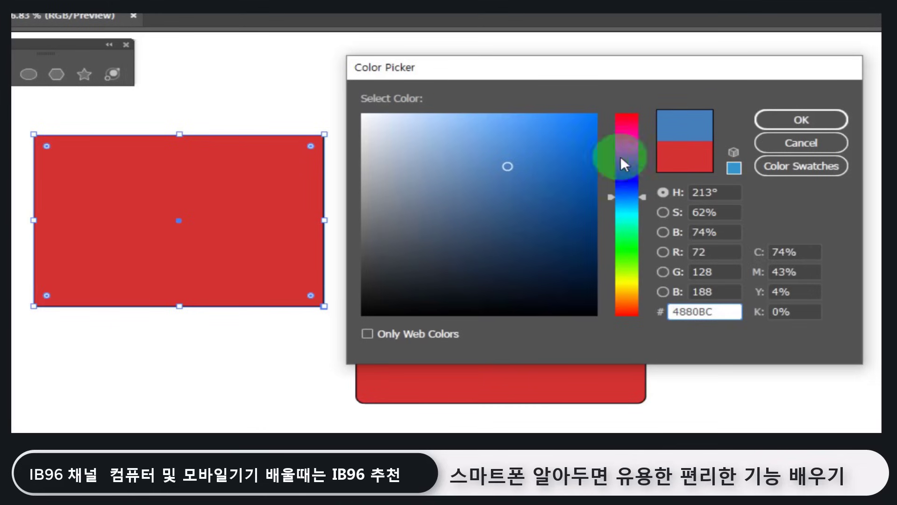
Change the rectangle's fill to the green 19C914 in the Color Picker and apply it
left_click(555, 138)
left_click(629, 254)
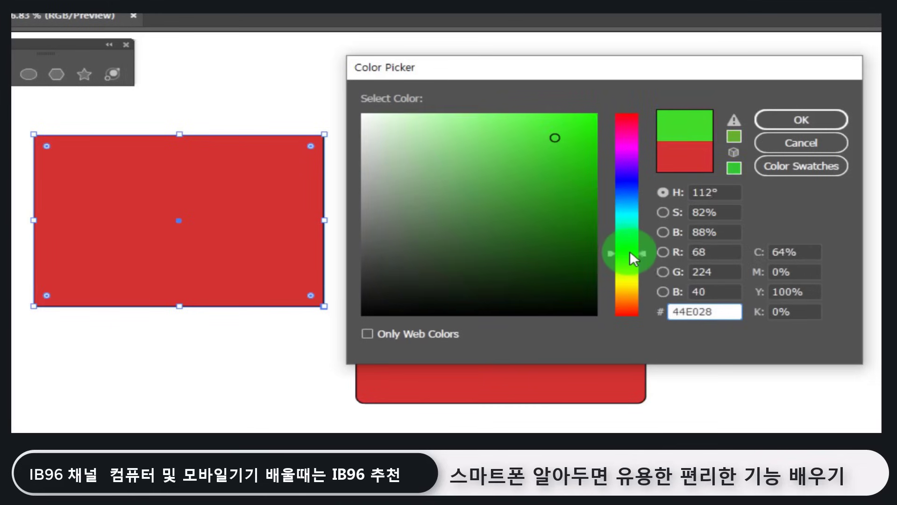
left_click_drag(629, 252, 629, 250)
left_click(574, 156)
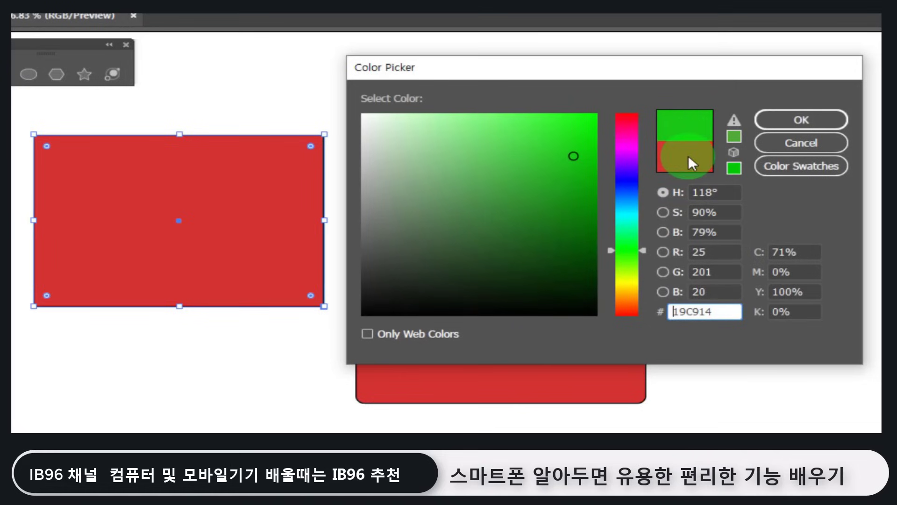
left_click(798, 120)
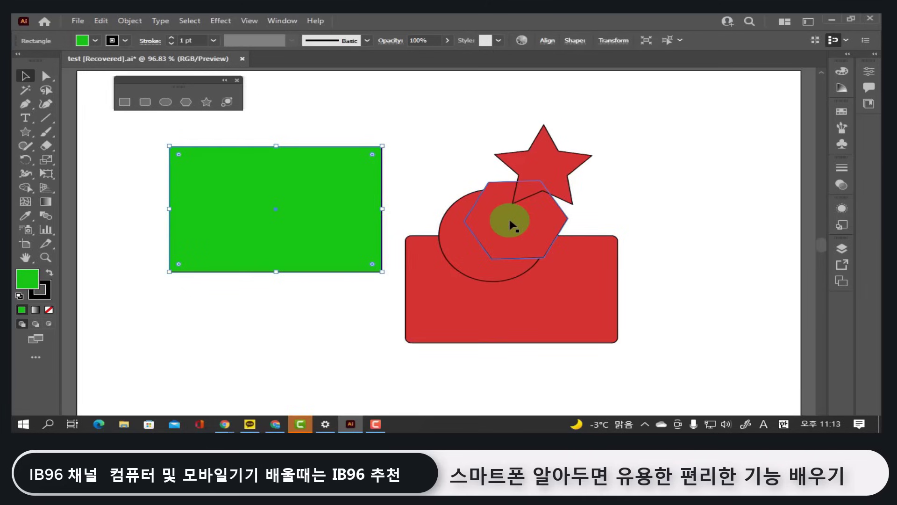
Fill the hexagon with the yellow DDD812 using the Color Picker and clear the selection
left_click(513, 225)
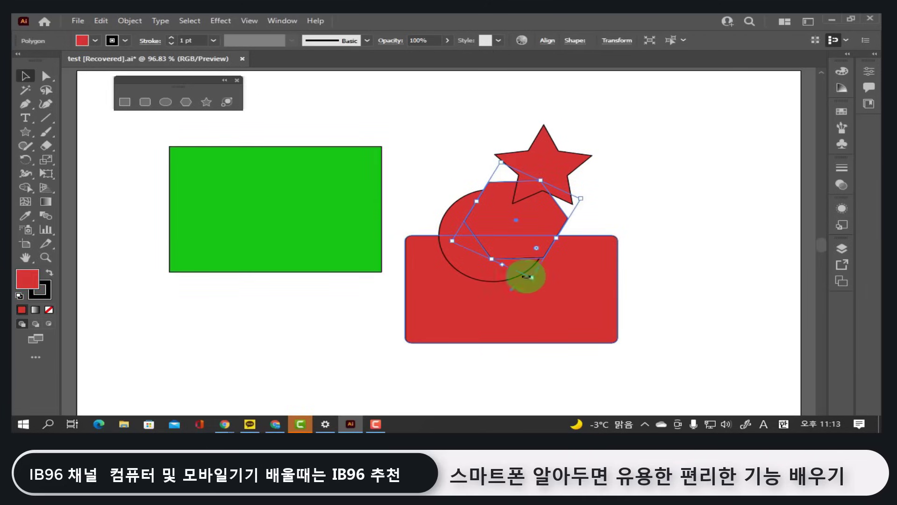
double_click(28, 281)
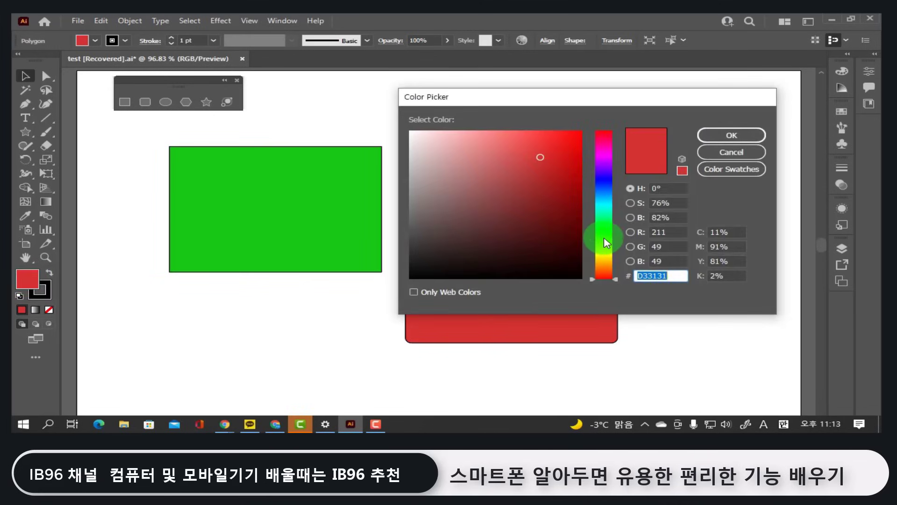
left_click_drag(607, 243, 607, 255)
left_click(567, 145)
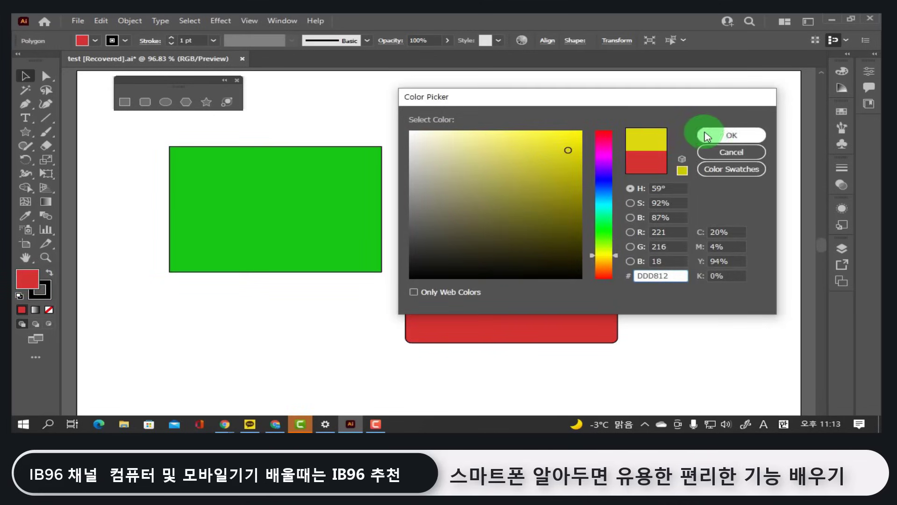
left_click(706, 135)
left_click(631, 195)
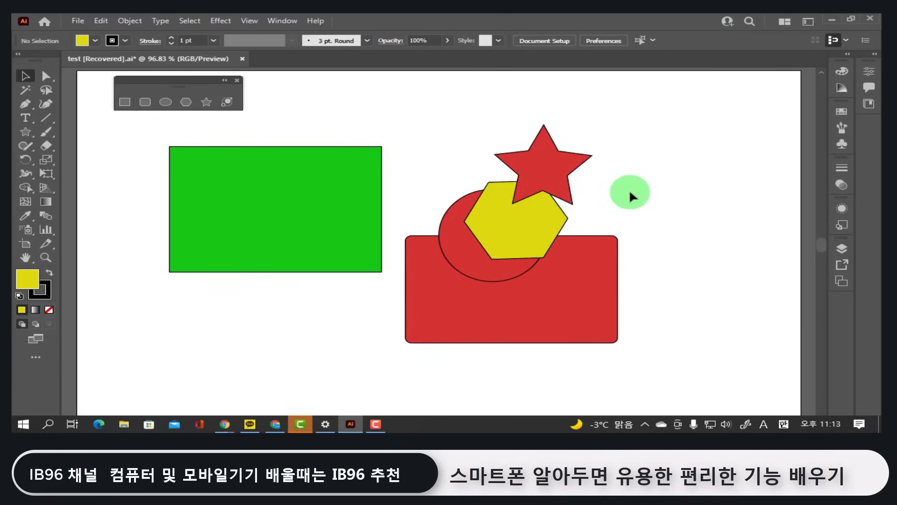
Move the rounded rectangle, ellipse, hexagon and star left so they overlap the green rectangle's lower-right side
left_click_drag(584, 292, 503, 287)
left_click_drag(494, 254, 391, 268)
left_click_drag(573, 176, 471, 193)
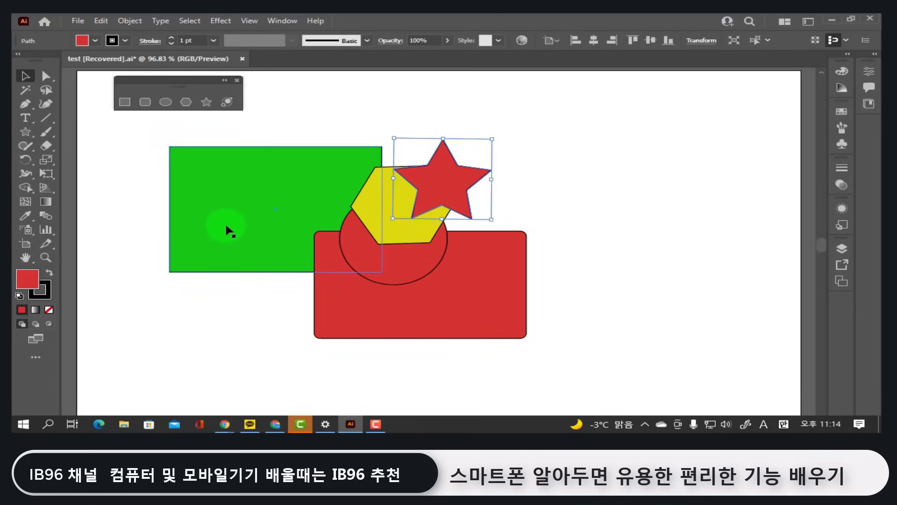
Change the green rectangle's stroke to magenta with the Color Picker and clear the selection
left_click(246, 176)
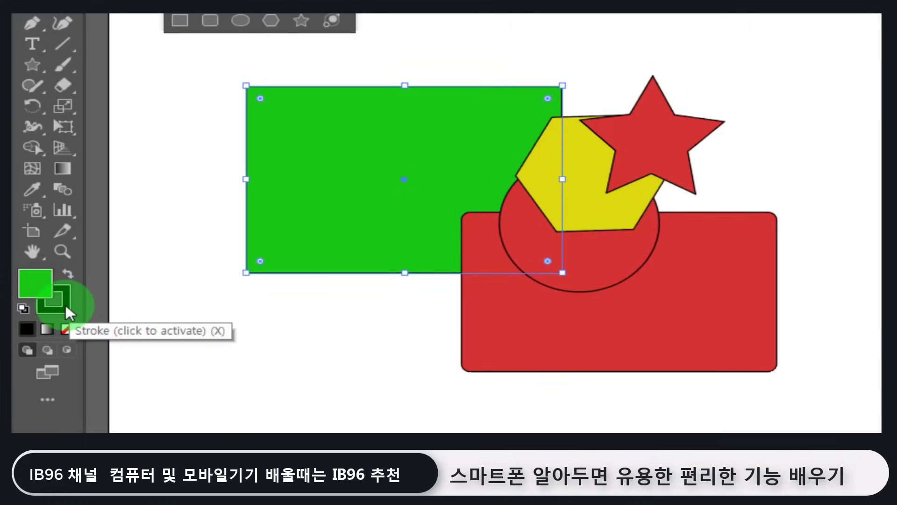
left_click(64, 310)
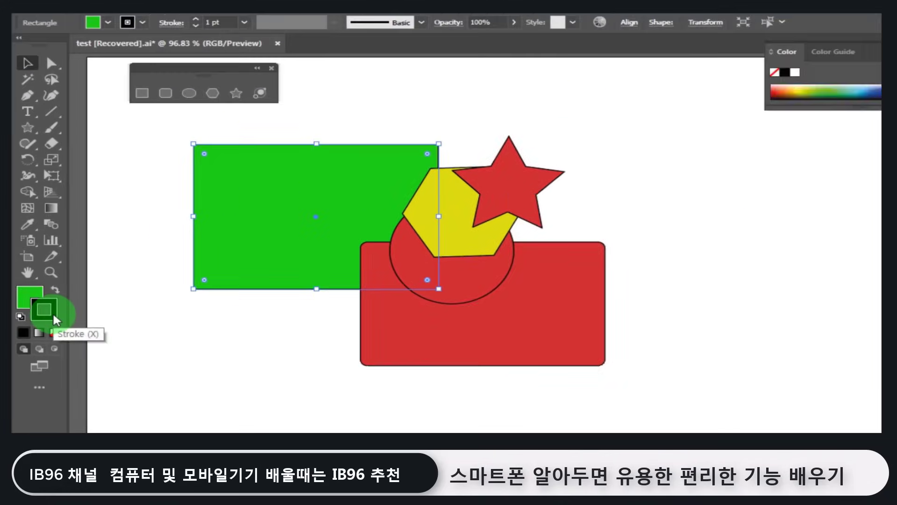
double_click(54, 316)
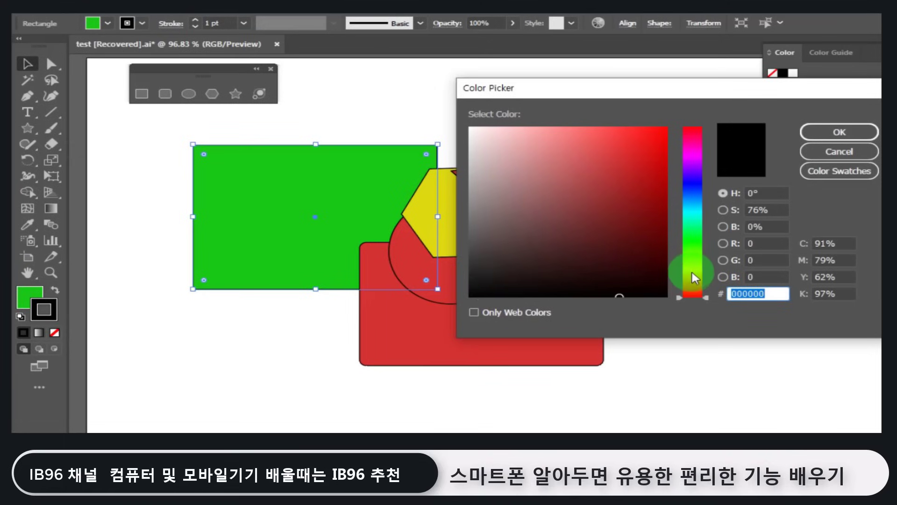
left_click_drag(698, 294, 671, 121)
mouse_move(692, 154)
left_mouse_down()
mouse_move(708, 165)
mouse_move(706, 157)
left_mouse_up()
left_click(861, 136)
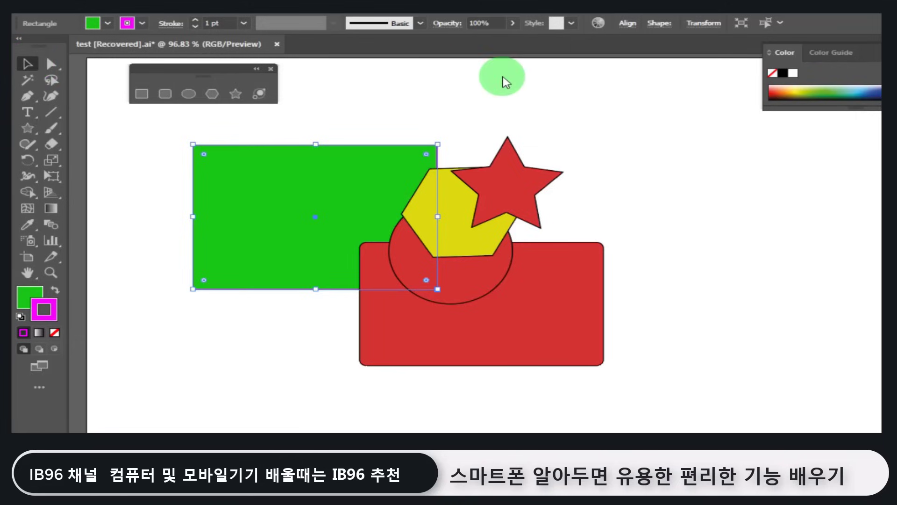
left_click(505, 83)
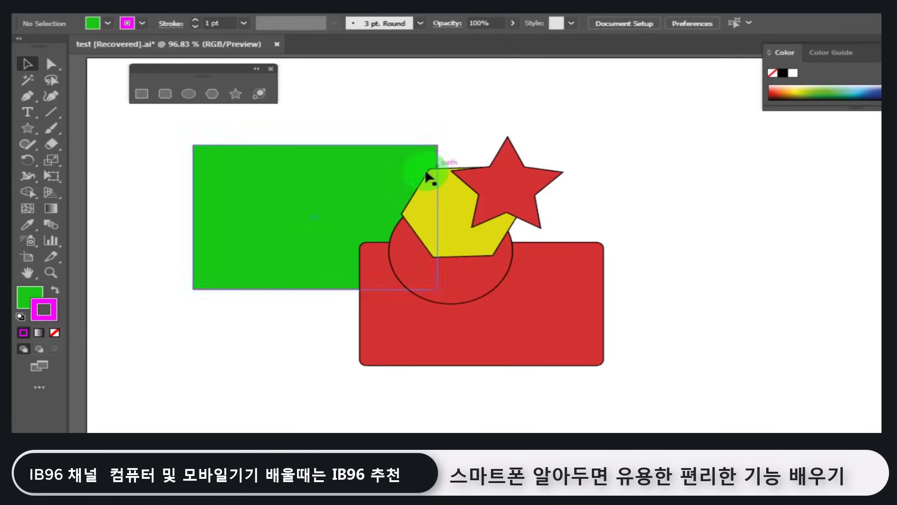
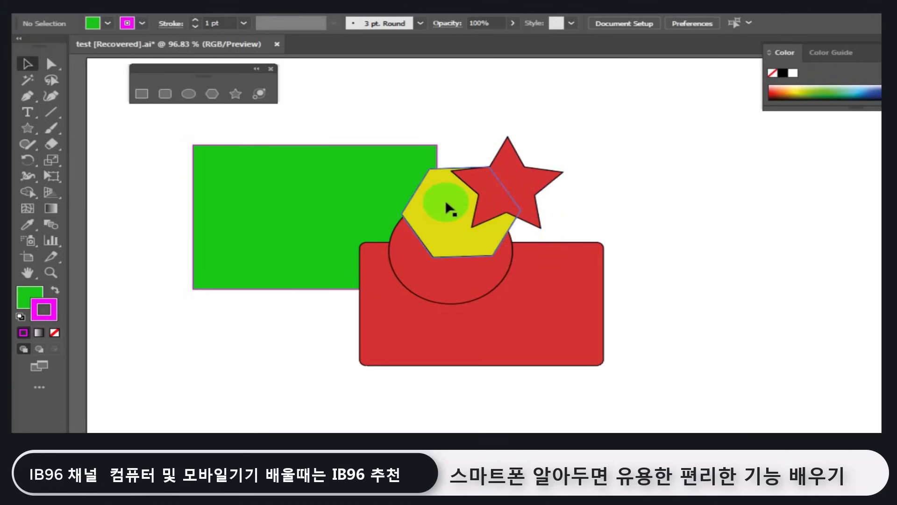
Move the green rectangle, rounded rectangle, ellipse, hexagon and star toward the artboard's right side and clear the selection
left_click(377, 296)
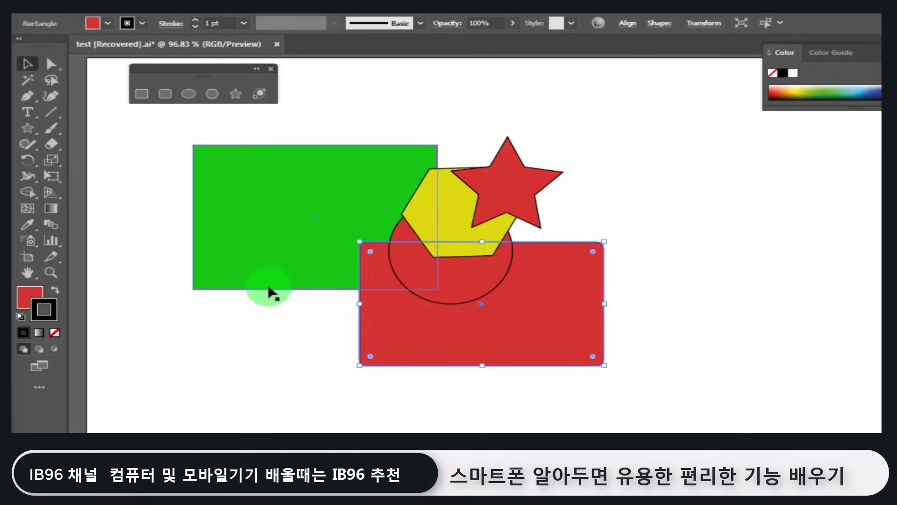
left_click(271, 287)
left_click(304, 312)
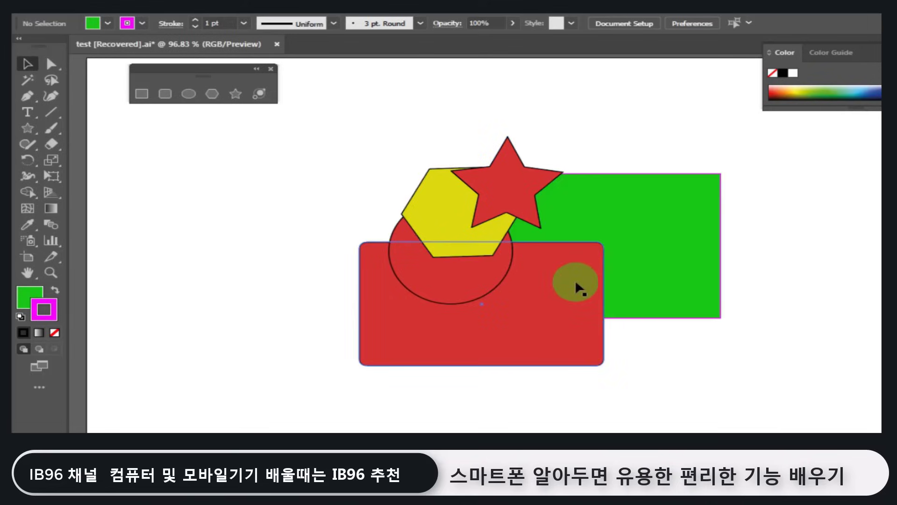
left_click_drag(550, 300, 760, 313)
left_click(506, 223)
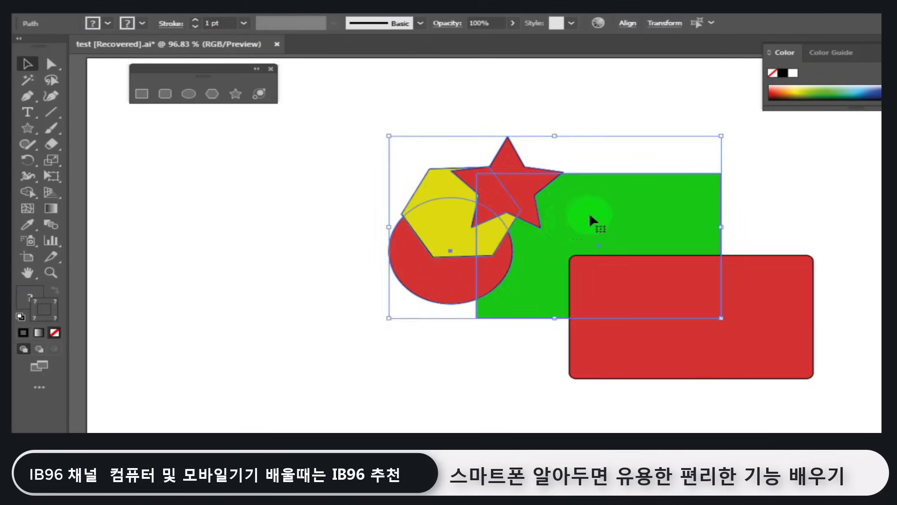
left_click_drag(593, 221, 689, 191)
left_click(351, 250)
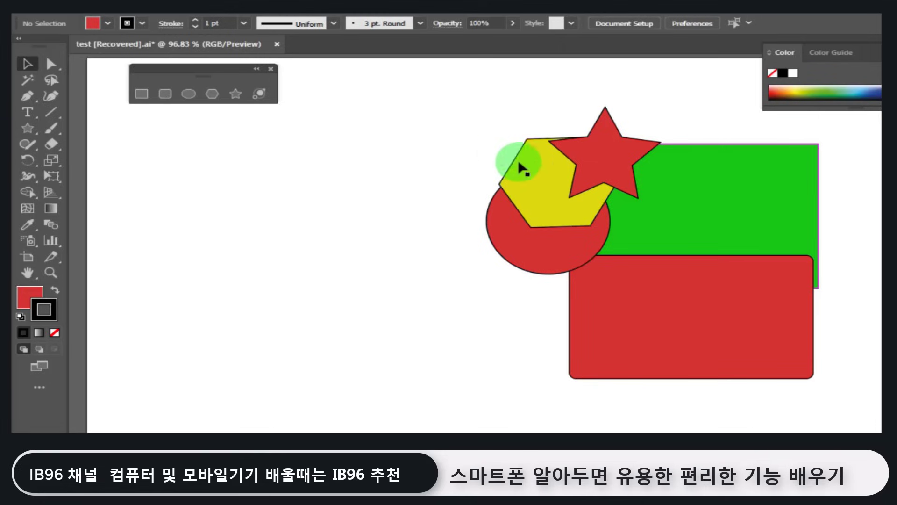
Delete the yellow hexagon
left_click(540, 184)
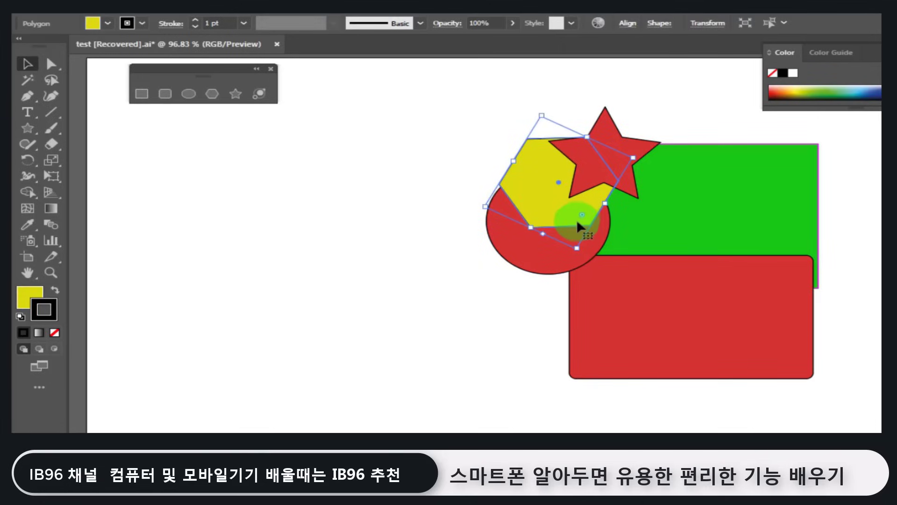
key("Delete")
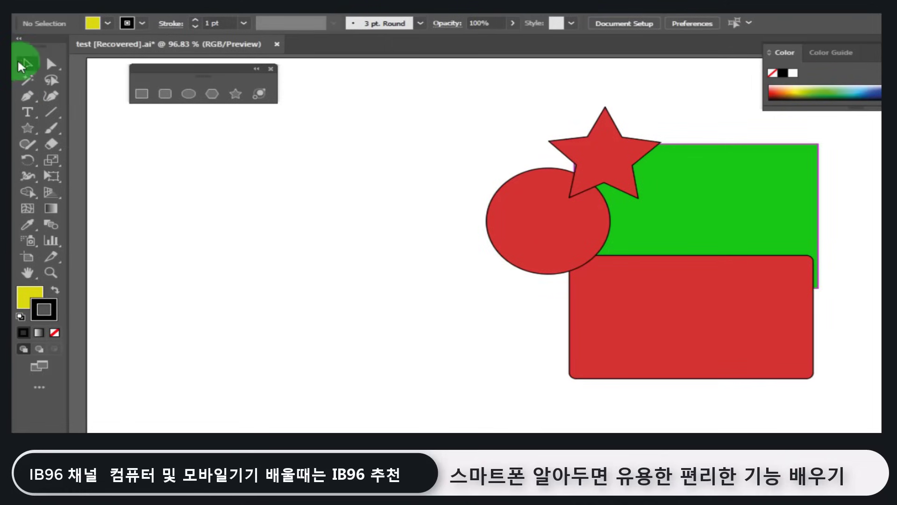
Practise marquee selection with the Selection tool on empty canvas, around the ellipse and star, and across all four shapes, clearing the selection at the end
left_click(26, 66)
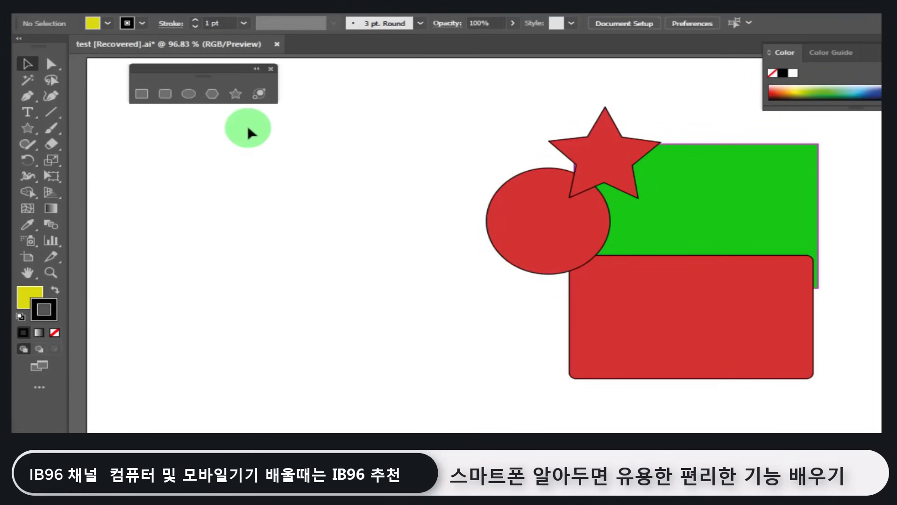
left_click_drag(247, 126, 402, 265)
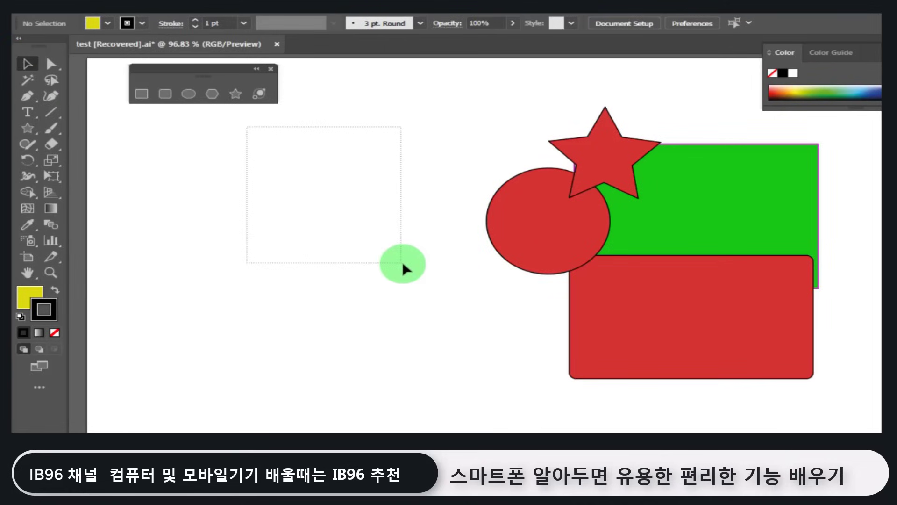
left_click_drag(156, 142, 342, 290)
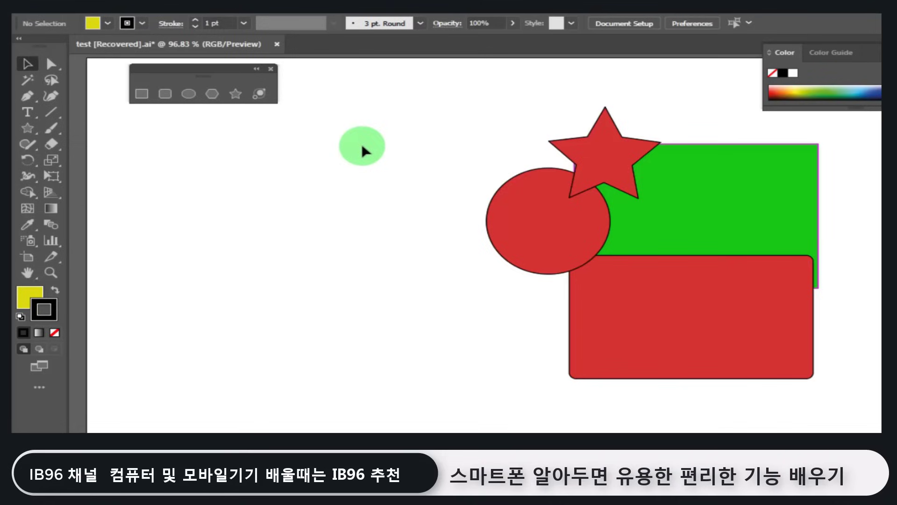
left_click_drag(321, 111, 384, 182)
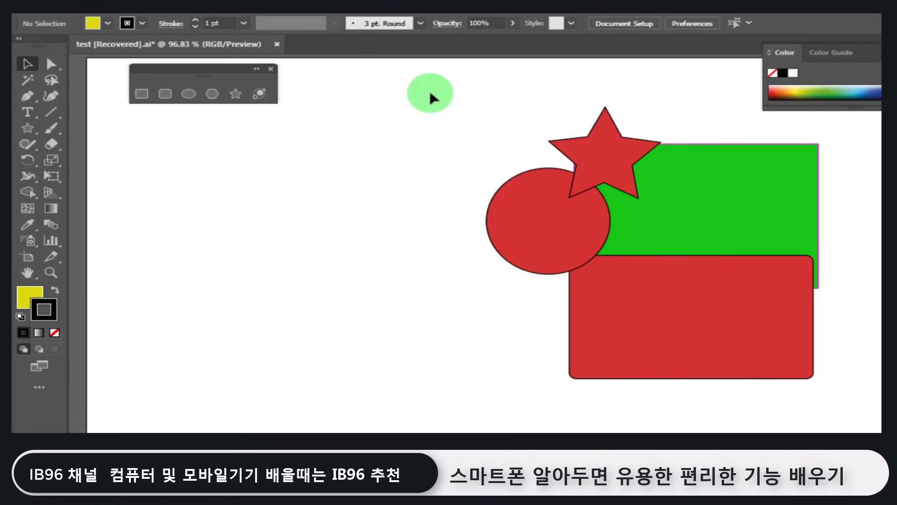
left_click_drag(431, 94, 562, 182)
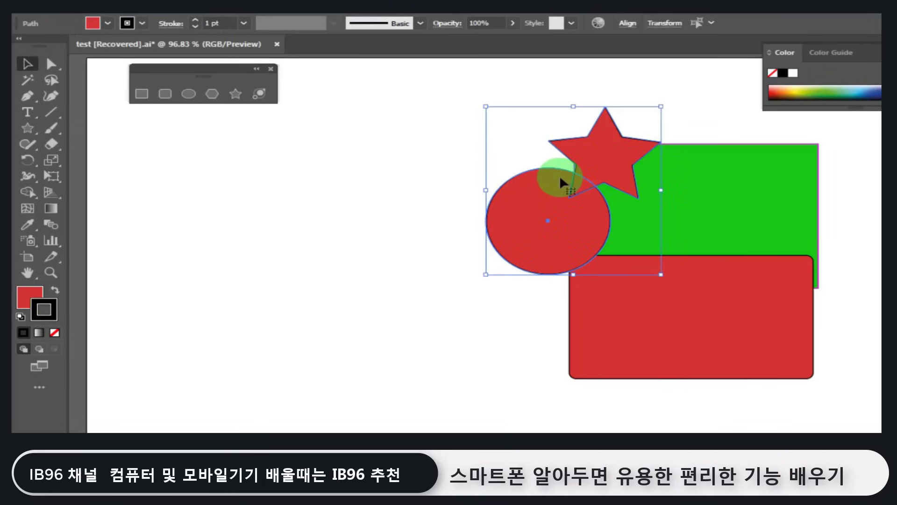
left_click_drag(352, 122, 503, 202)
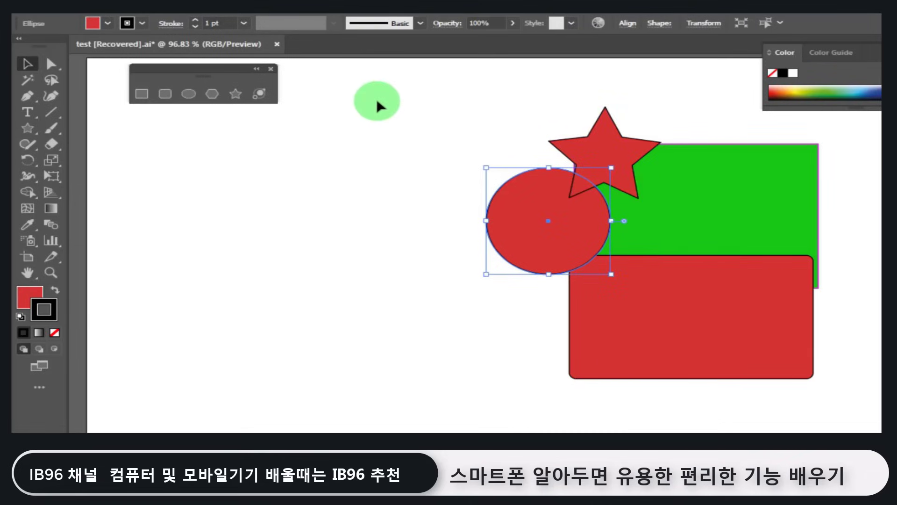
left_click_drag(372, 99, 555, 192)
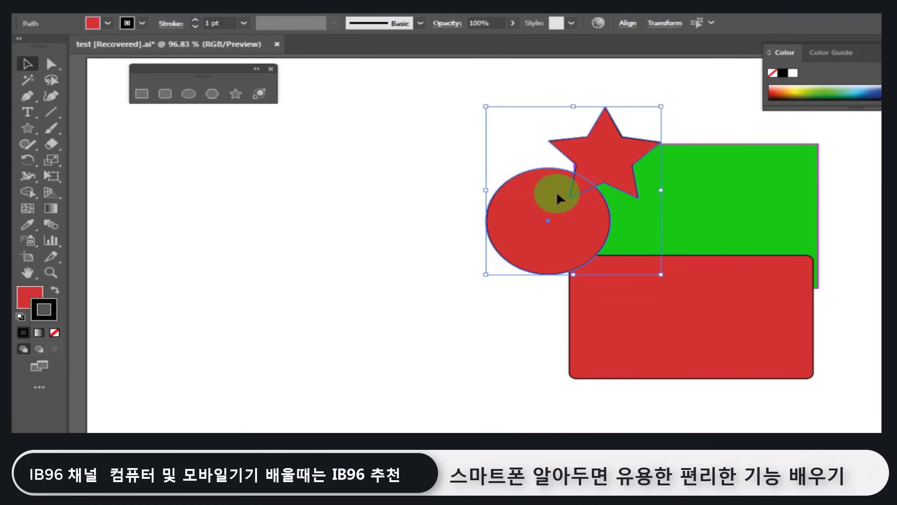
left_click_drag(363, 80, 704, 232)
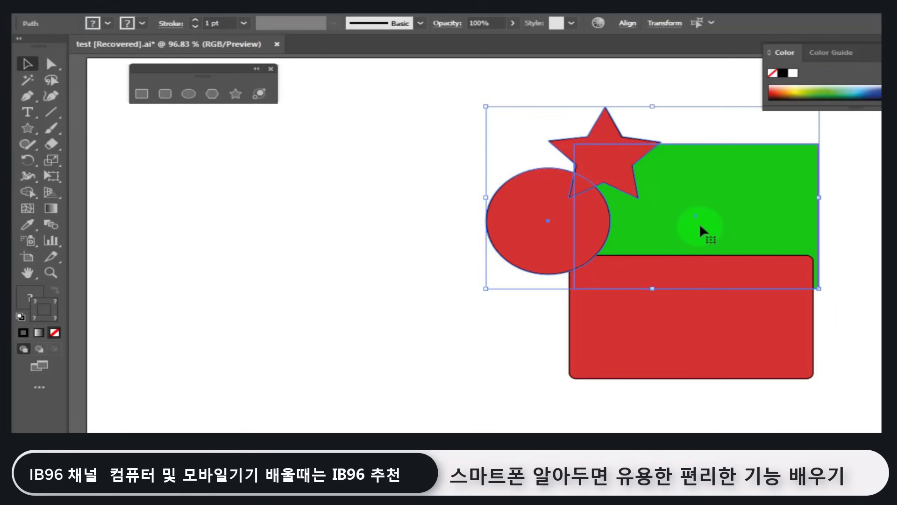
left_click_drag(430, 129, 760, 316)
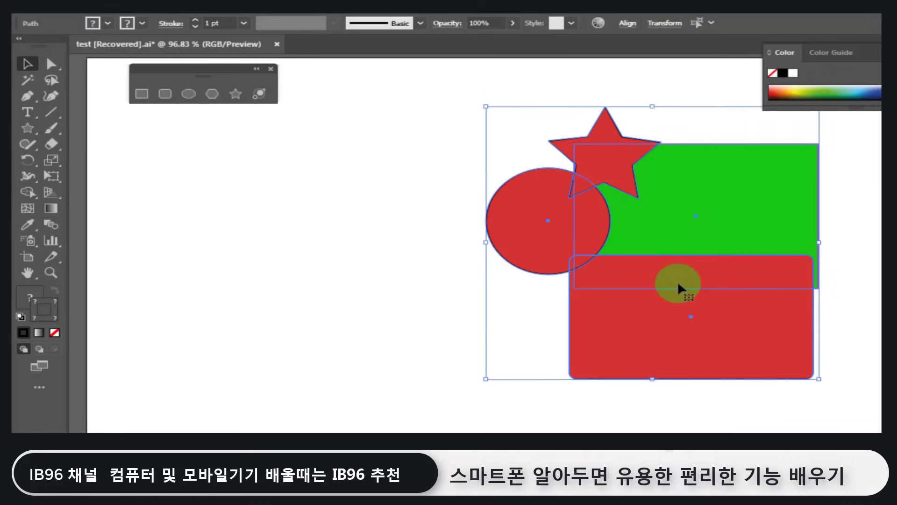
left_click(367, 170)
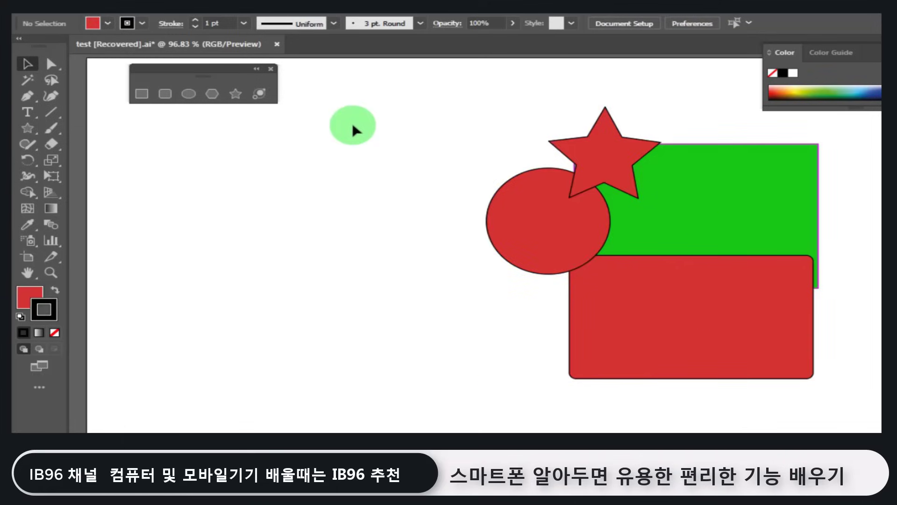
Marquee-select the star, ellipse, green rectangle and rounded rectangle together and delete them
left_click_drag(352, 124, 371, 189)
left_click_drag(362, 74, 604, 123)
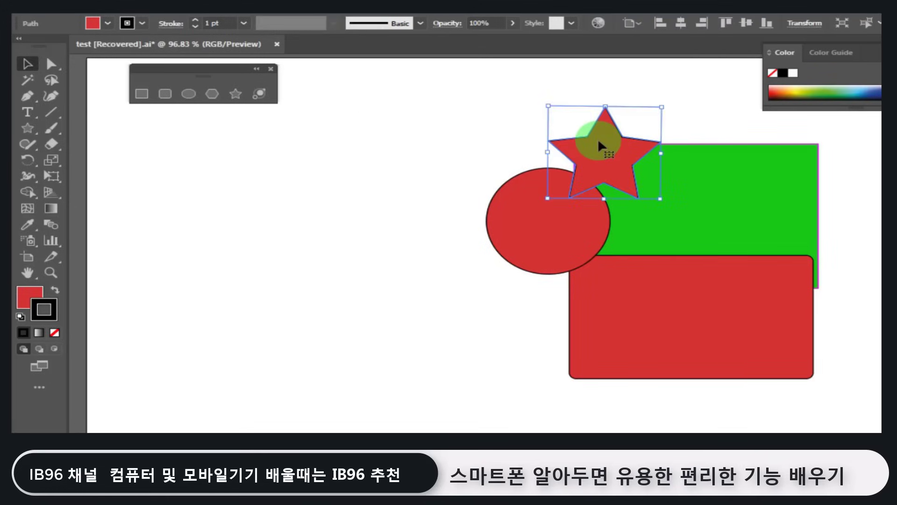
left_click(414, 101)
left_click_drag(408, 92, 758, 286)
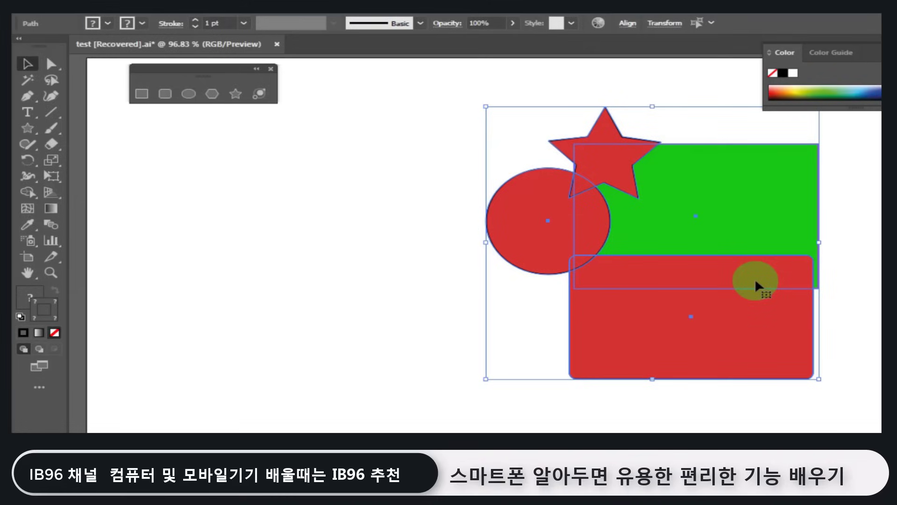
key("Delete")
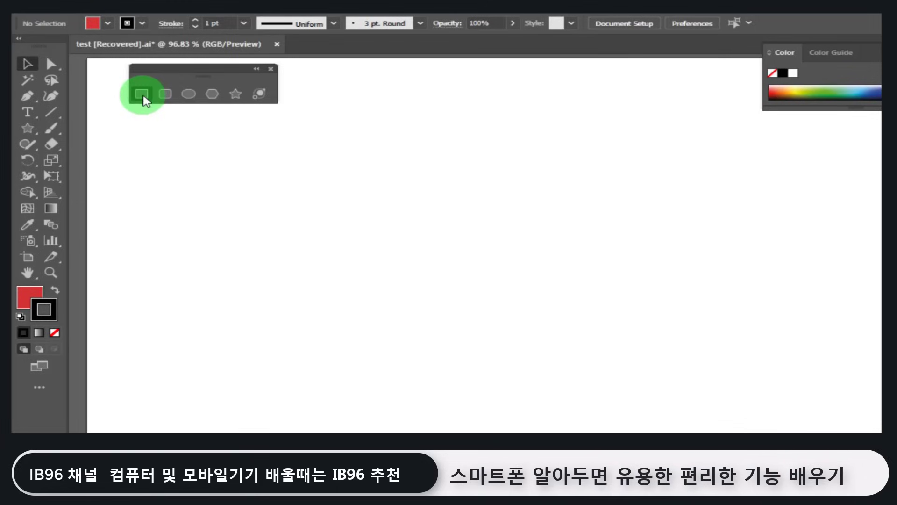
Draw three red rectangles freehand one after another with the Rectangle tool, deleting each one
left_click(142, 94)
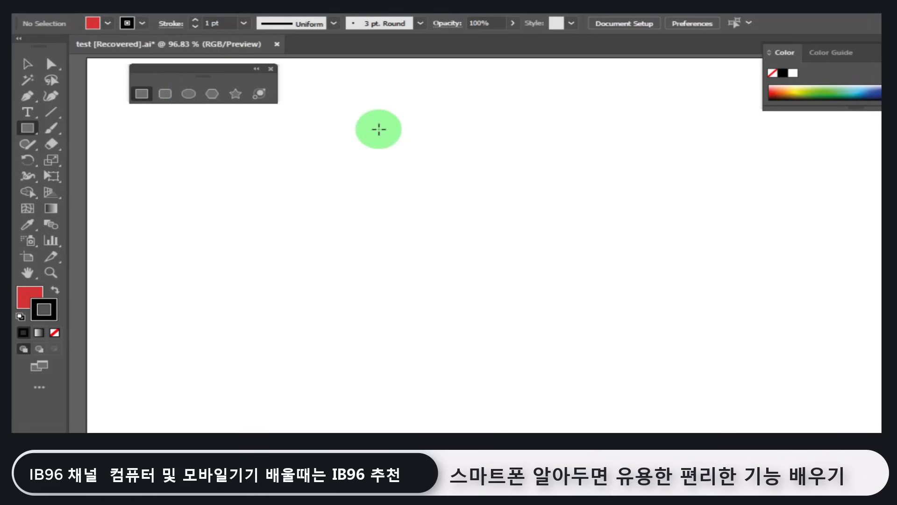
left_click_drag(378, 129, 624, 257)
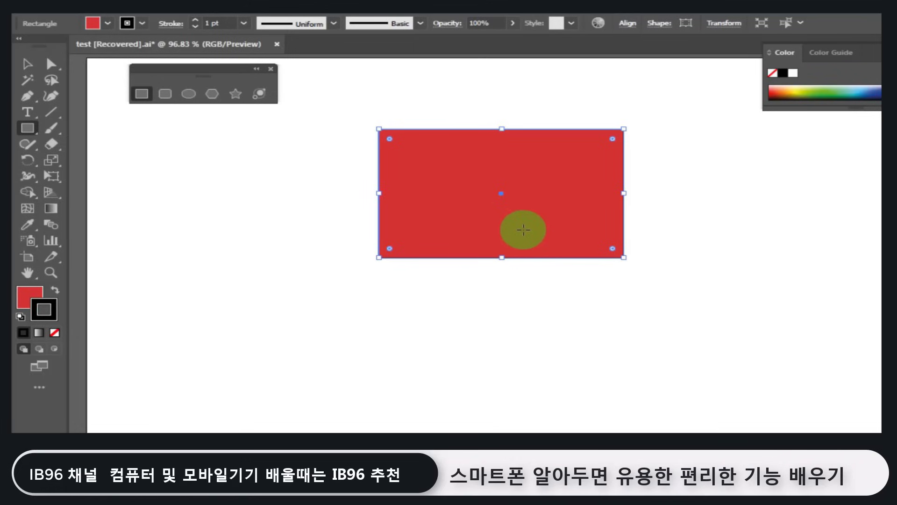
key("Delete")
left_click_drag(329, 147, 563, 280)
key("Delete")
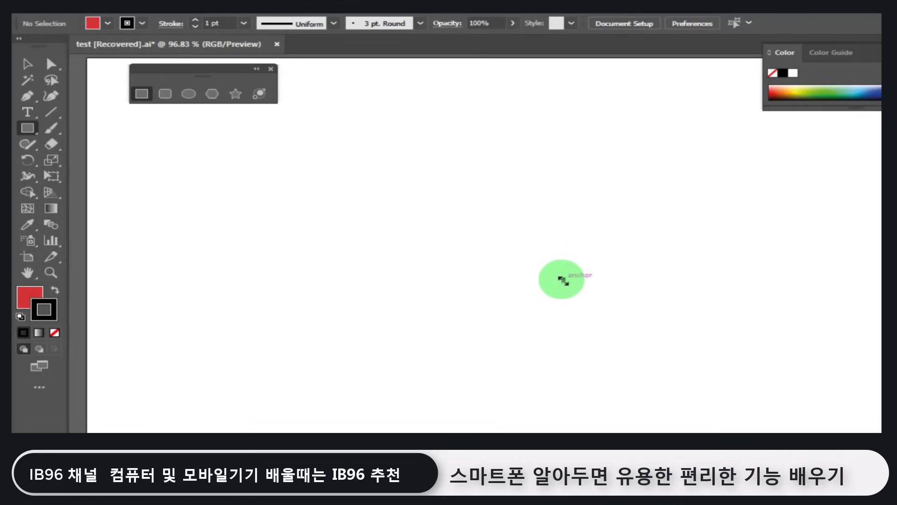
left_click_drag(364, 136, 697, 354)
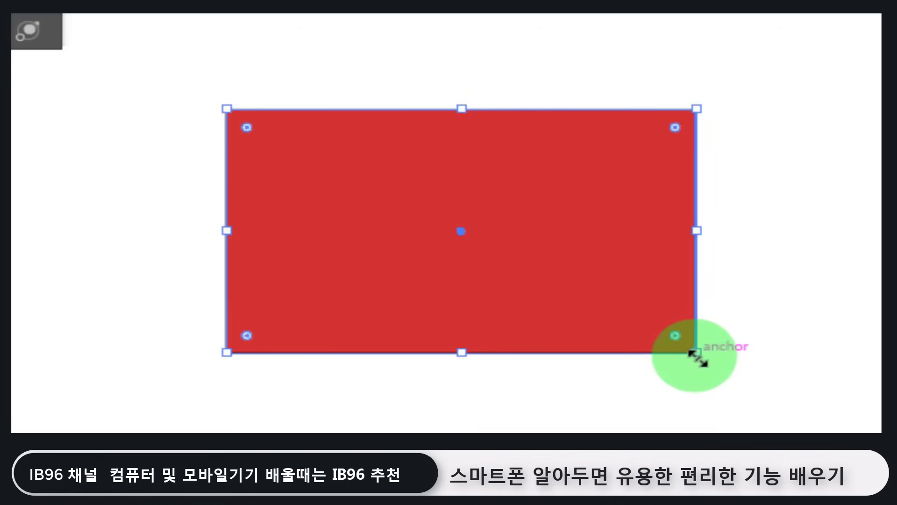
key("Delete")
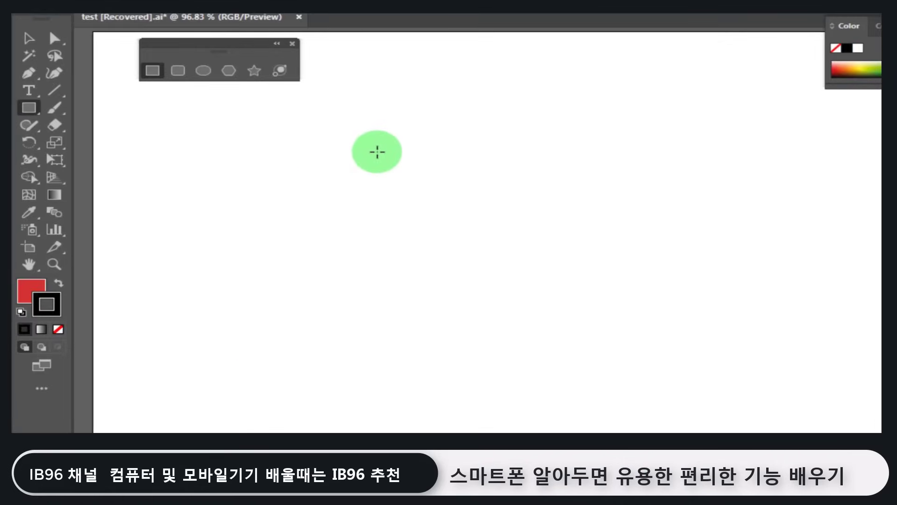
Open the Rectangle size dialog, examine its width and height fields, and cancel it
left_click(377, 152)
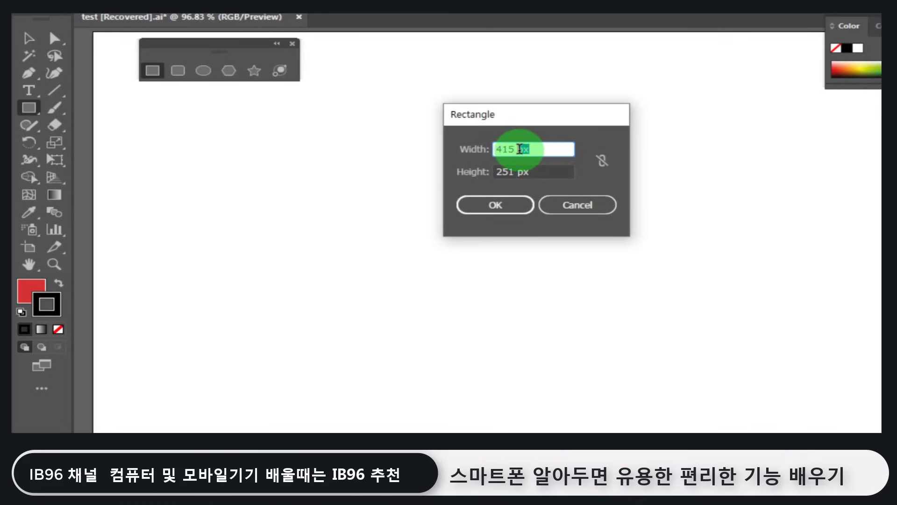
left_click(524, 171)
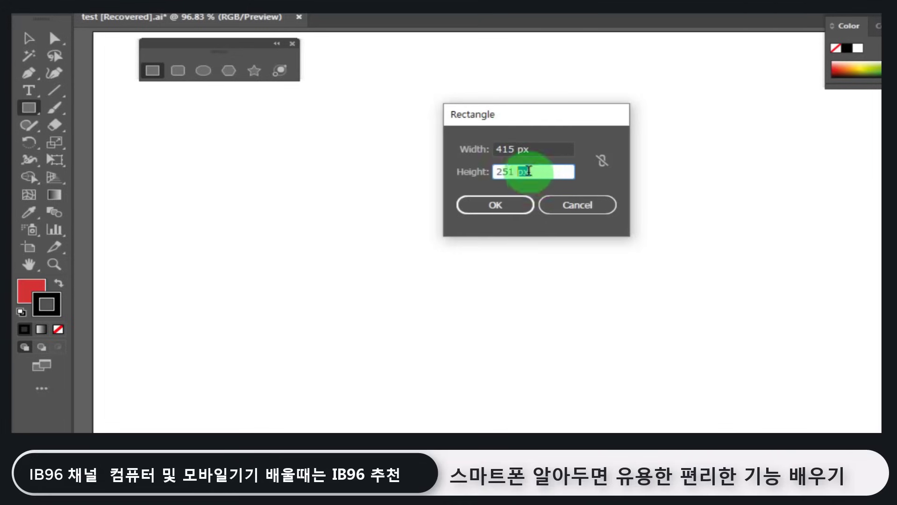
left_click(571, 211)
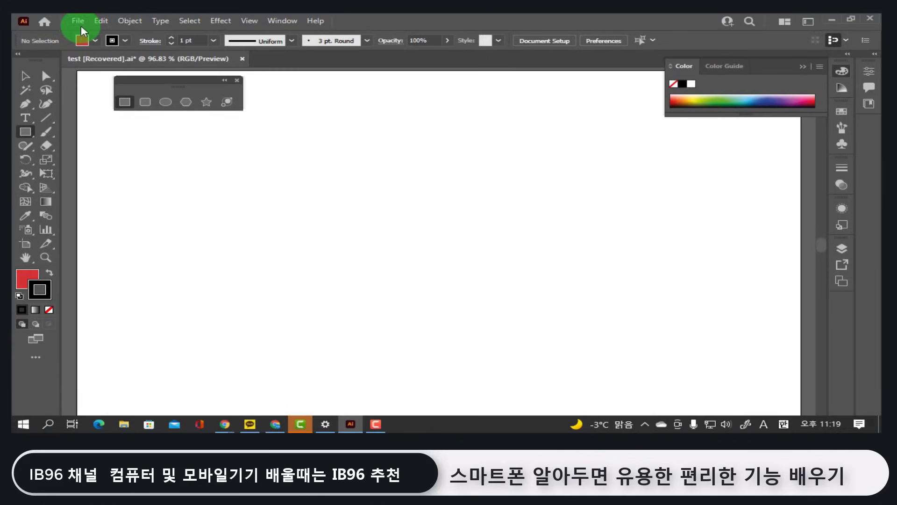
Create a new print document from the A4 preset in landscape orientation, 297 by 210 mm
left_click(77, 23)
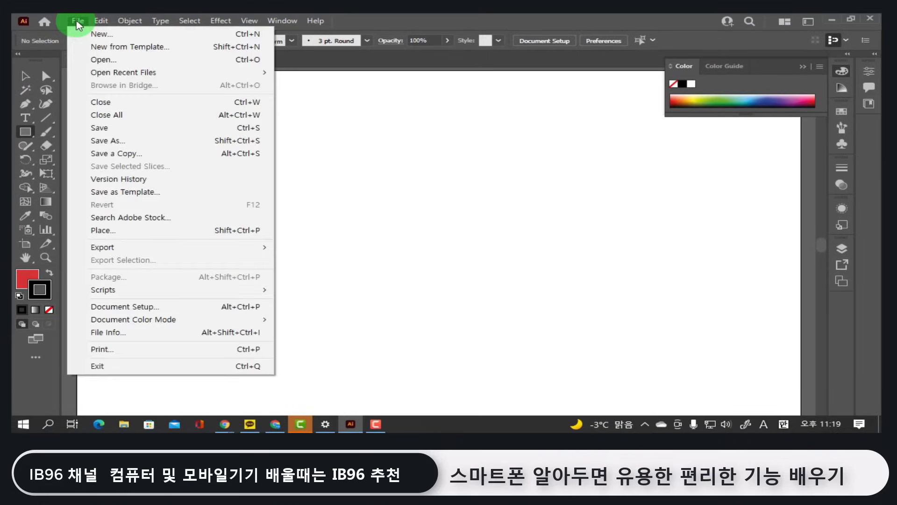
left_click(91, 35)
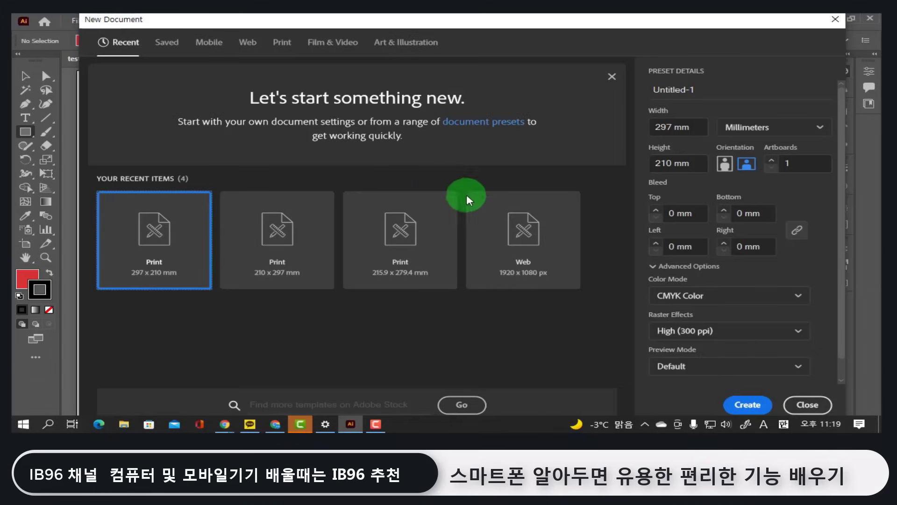
left_click(284, 43)
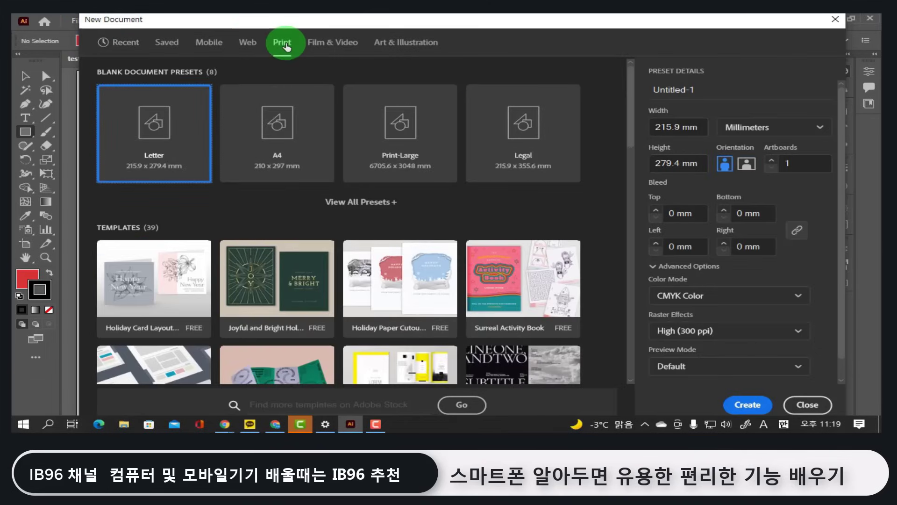
left_click(297, 134)
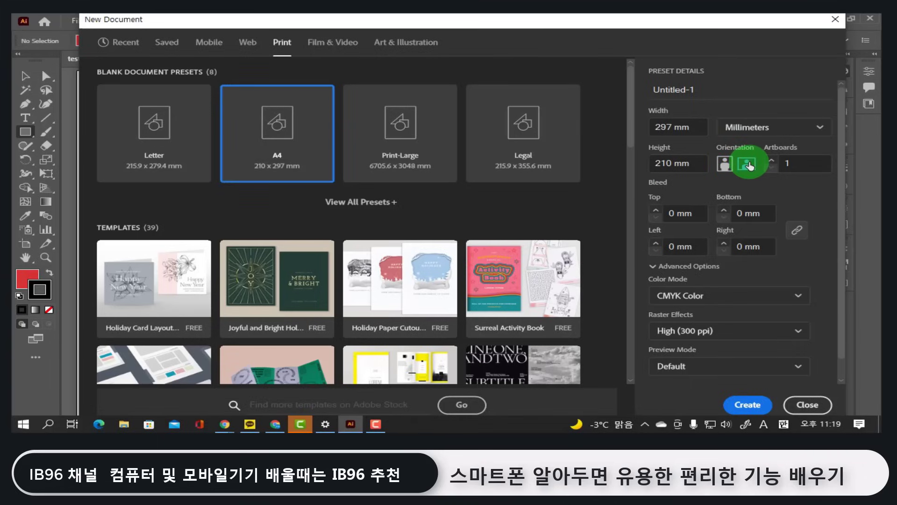
left_click(750, 404)
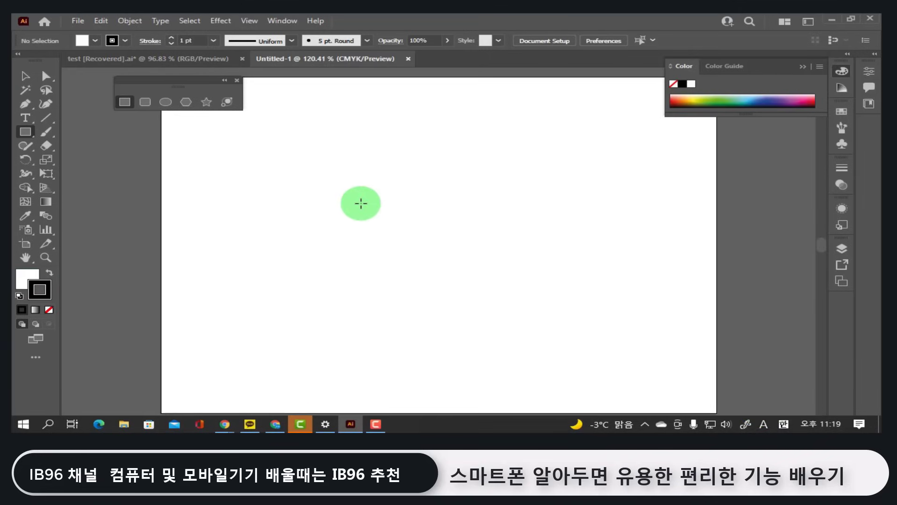
Draw a rectangle about 117 by 48 mm freehand with the Rectangle tool and delete it
left_click_drag(245, 152, 410, 212)
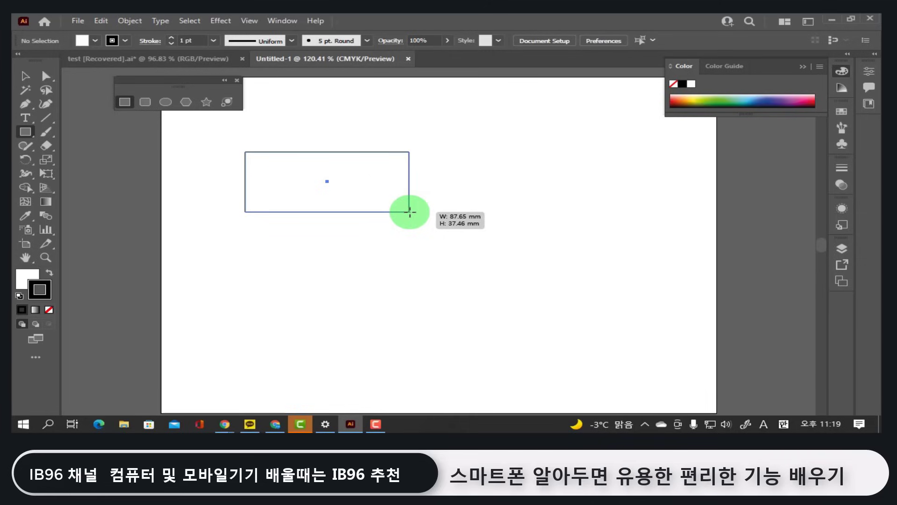
mouse_move(411, 211)
left_mouse_down()
mouse_move(459, 225)
mouse_move(266, 160)
mouse_move(467, 222)
left_mouse_up()
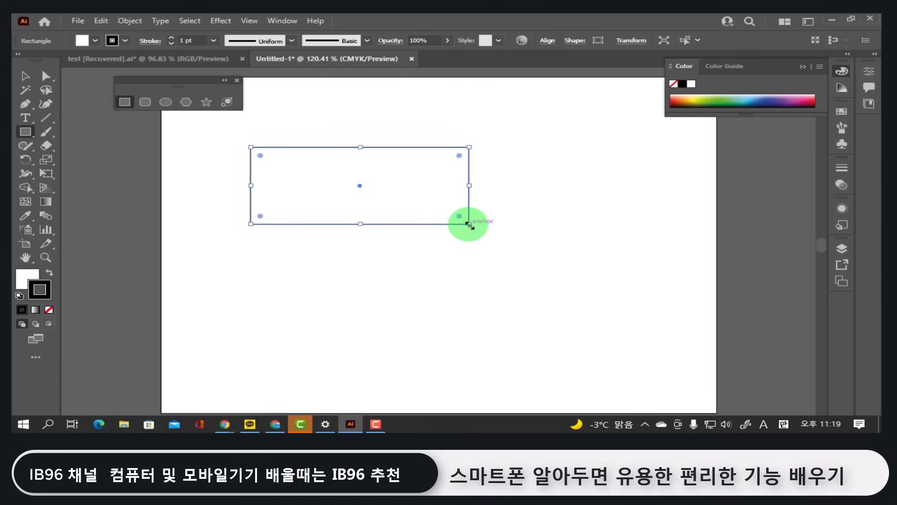
key("Delete")
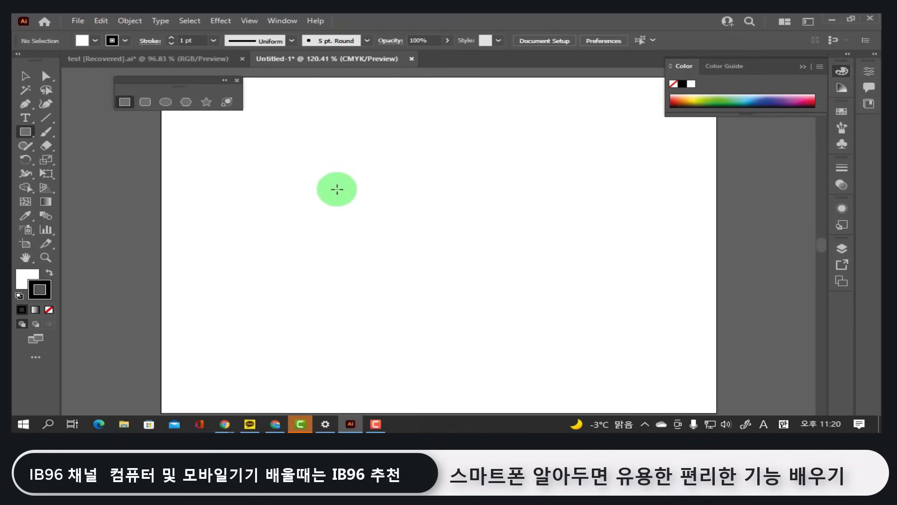
Create a rectangle by exact size, 150 mm wide and taller than it is wide
left_click(340, 178)
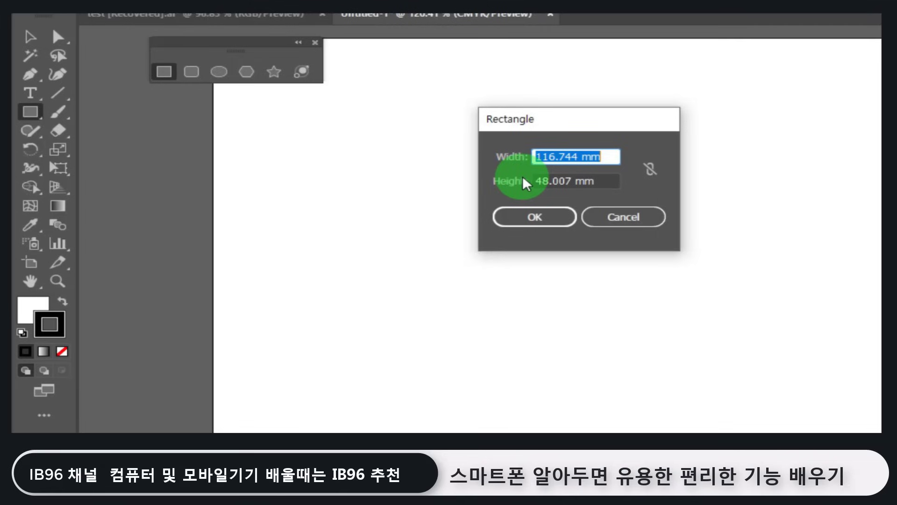
type("150")
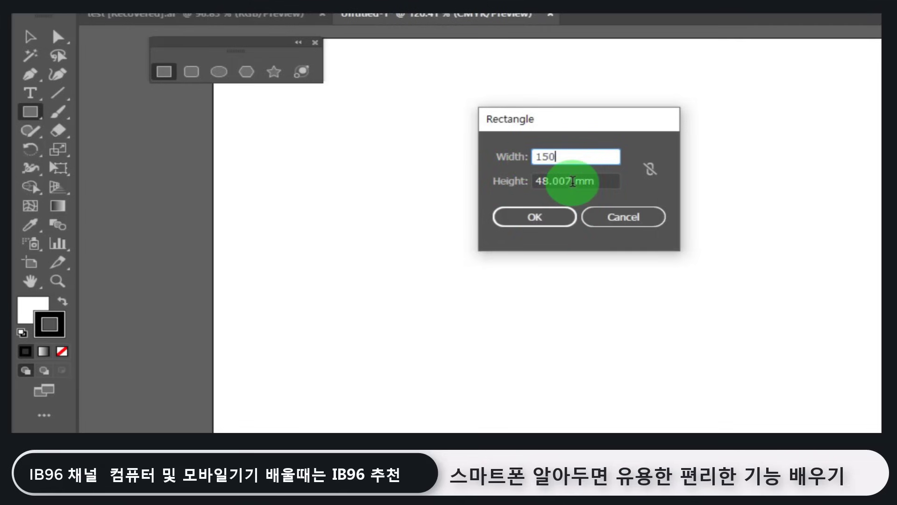
key("Tab")
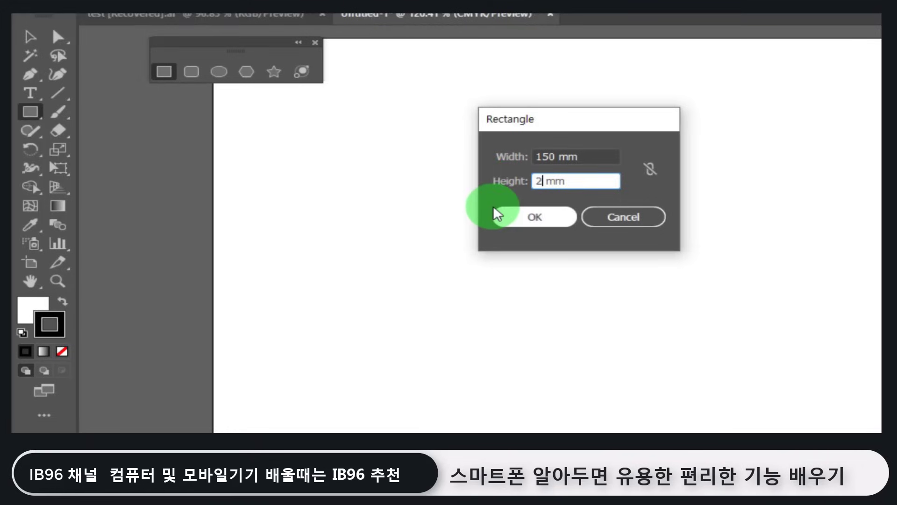
left_click(541, 219)
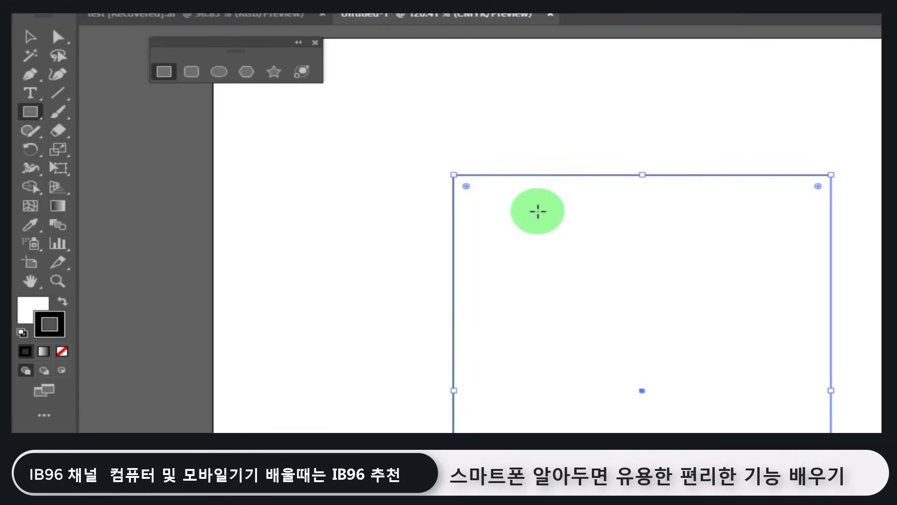
Move the rectangle up onto the artboard and round all its corners to a radius of about 28 mm
left_click(29, 38)
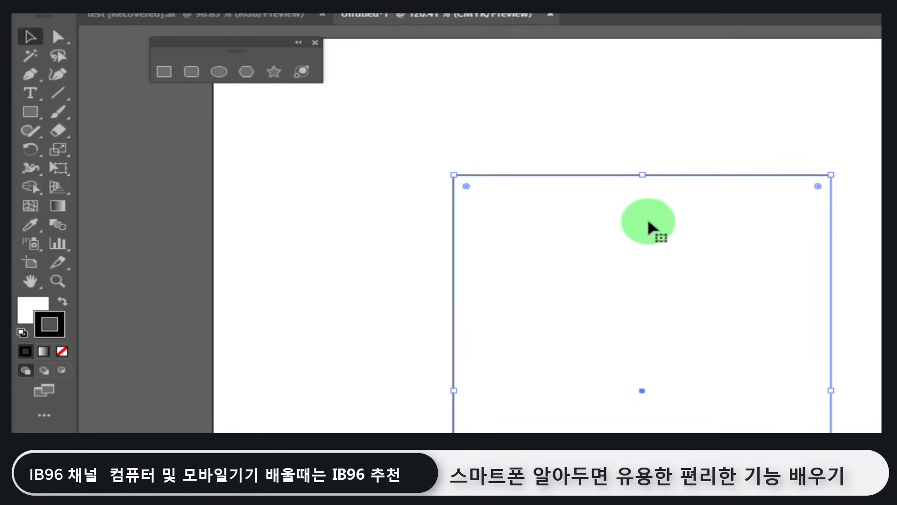
left_click_drag(699, 327, 647, 208)
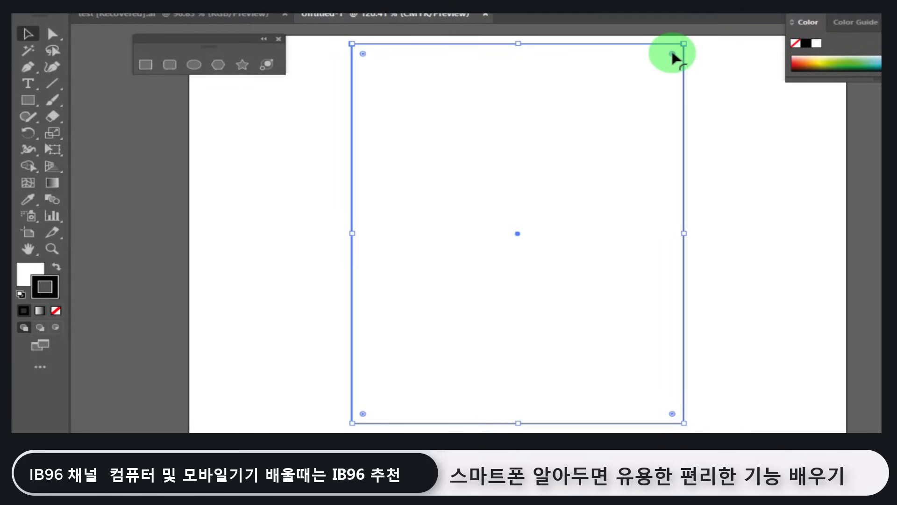
left_click_drag(672, 54, 618, 91)
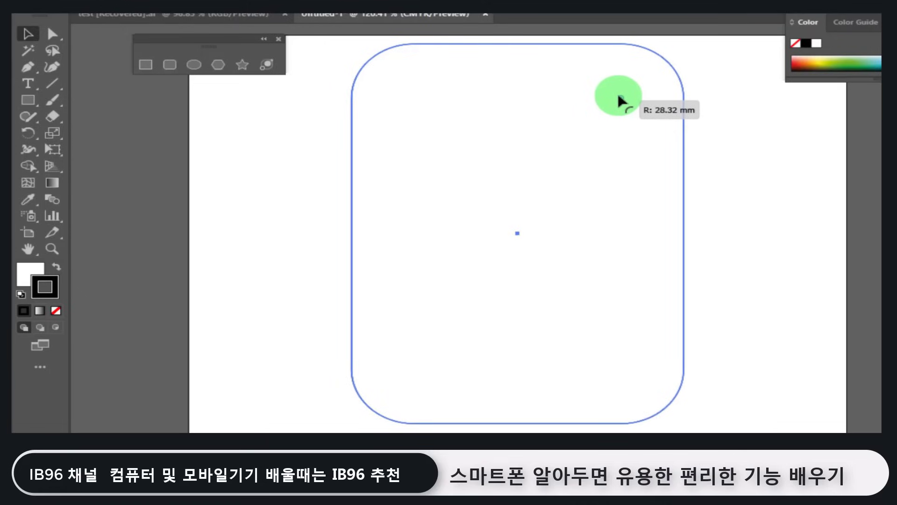
left_click_drag(621, 99, 621, 99)
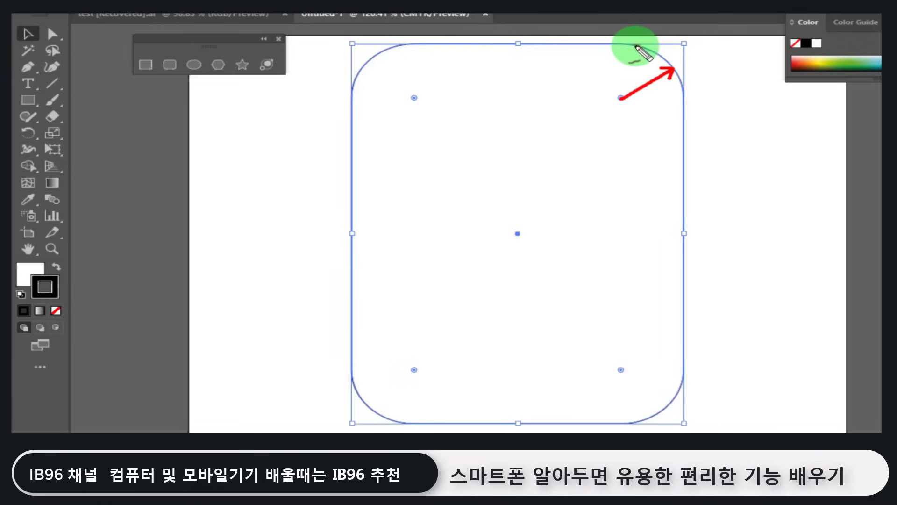
mouse_move(636, 47)
left_mouse_down()
mouse_move(573, 53)
mouse_move(553, 86)
mouse_move(559, 123)
mouse_move(600, 141)
mouse_move(653, 134)
mouse_move(683, 98)
mouse_move(677, 73)
mouse_move(639, 45)
left_mouse_up()
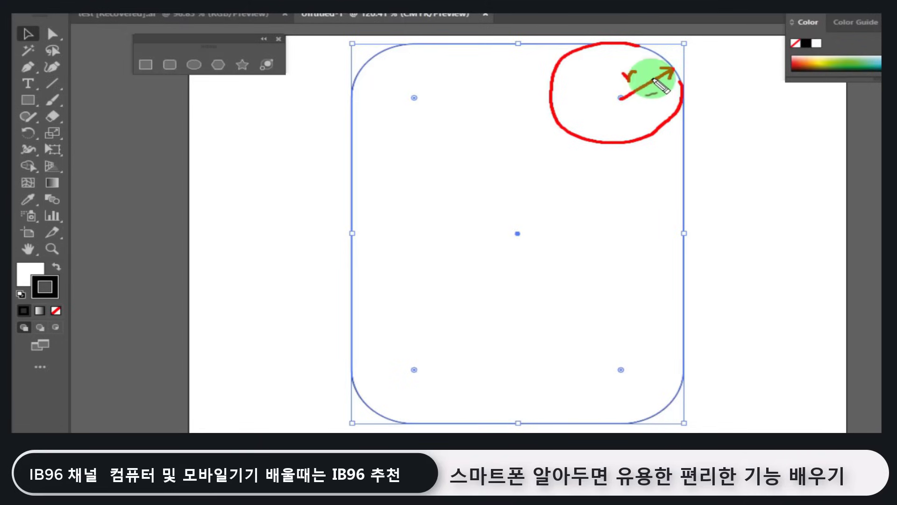
mouse_move(415, 99)
left_mouse_down()
mouse_move(407, 94)
mouse_move(414, 105)
left_mouse_up()
key("Escape")
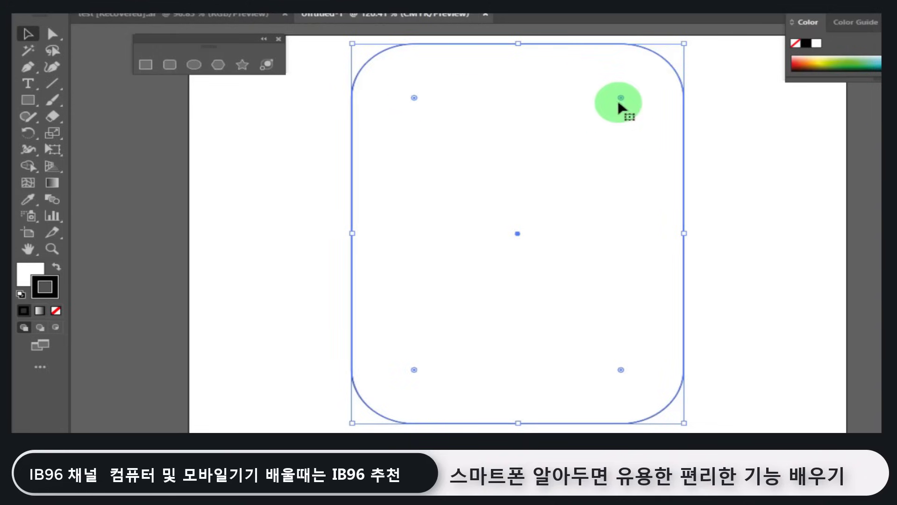
Reduce the rectangle's corner rounding with its upper-right corner widget and delete the rectangle
mouse_move(621, 98)
left_mouse_down()
mouse_move(639, 86)
mouse_move(615, 104)
mouse_move(652, 71)
mouse_move(643, 80)
left_mouse_up()
key("Delete")
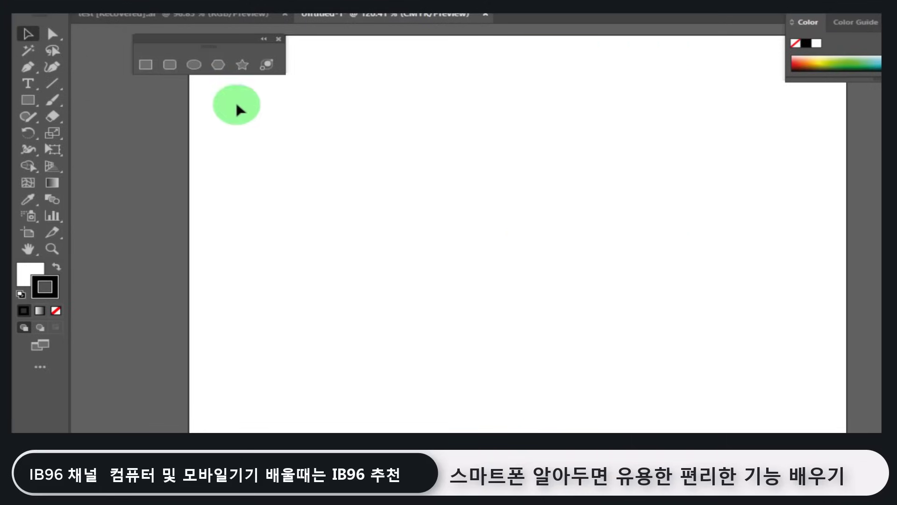
Draw two rounded rectangles freehand, the second about 83 by 85 mm with adjusted corners, deleting each one
left_click(172, 68)
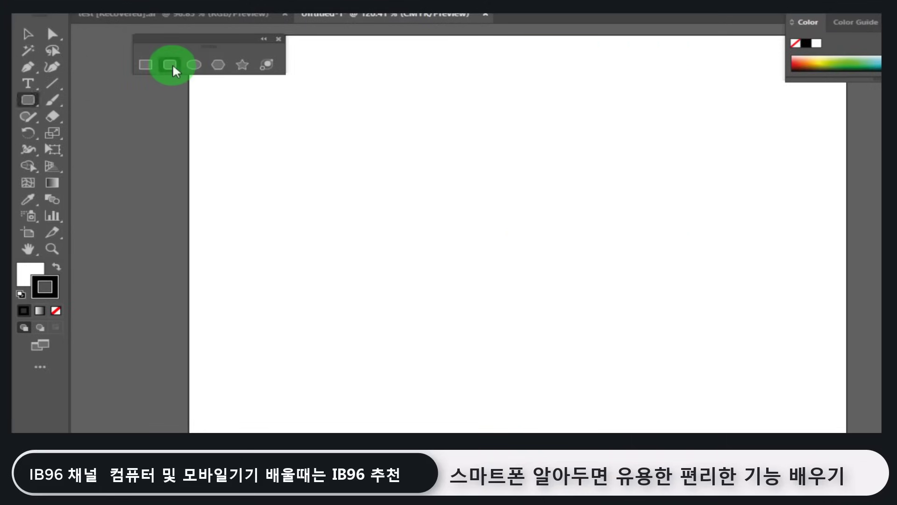
left_click_drag(390, 95, 592, 267)
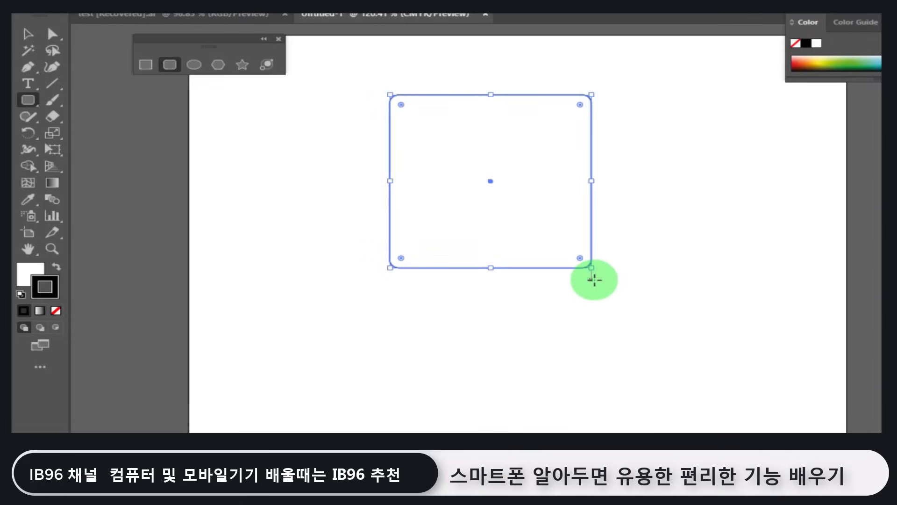
key("Delete")
left_click_drag(448, 123, 632, 284)
mouse_move(460, 133)
left_mouse_down()
mouse_move(511, 172)
mouse_move(467, 147)
left_mouse_up()
key("Delete")
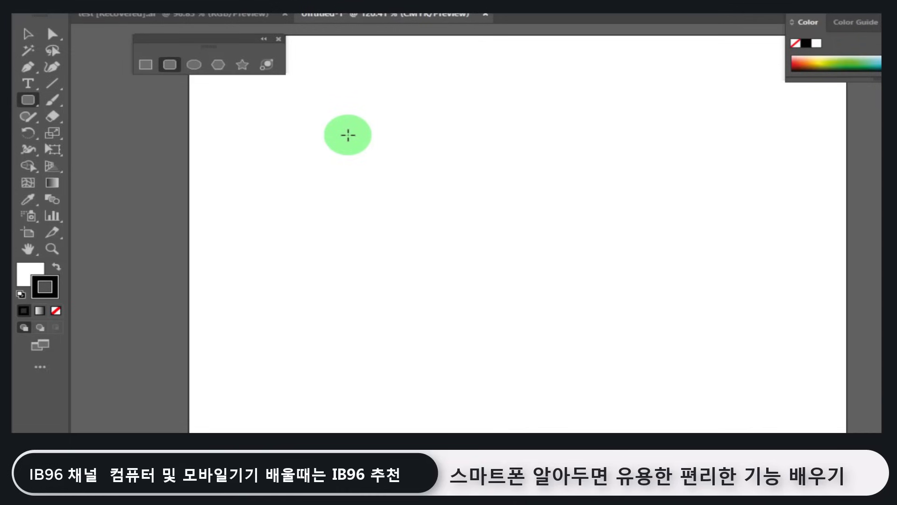
Create a rounded rectangle of exactly 80 by 80 mm with a larger corner radius, and delete it
left_click(169, 66)
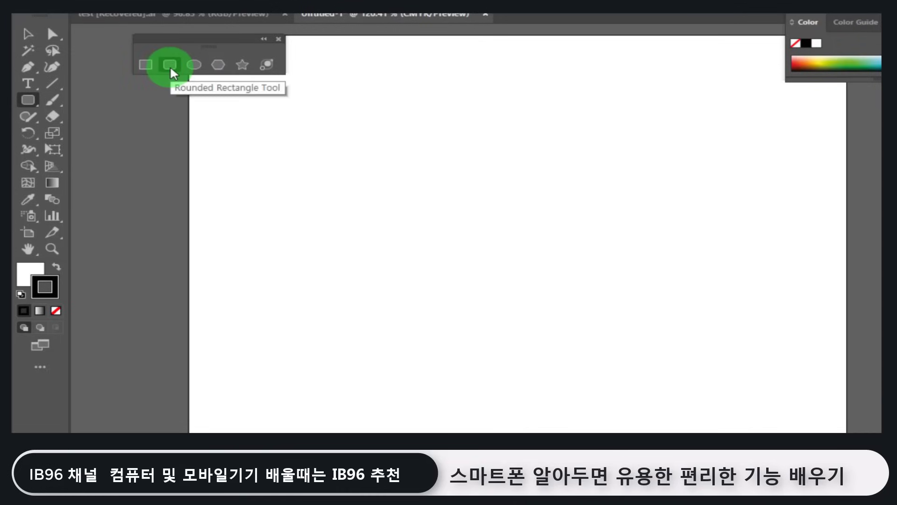
left_click(394, 131)
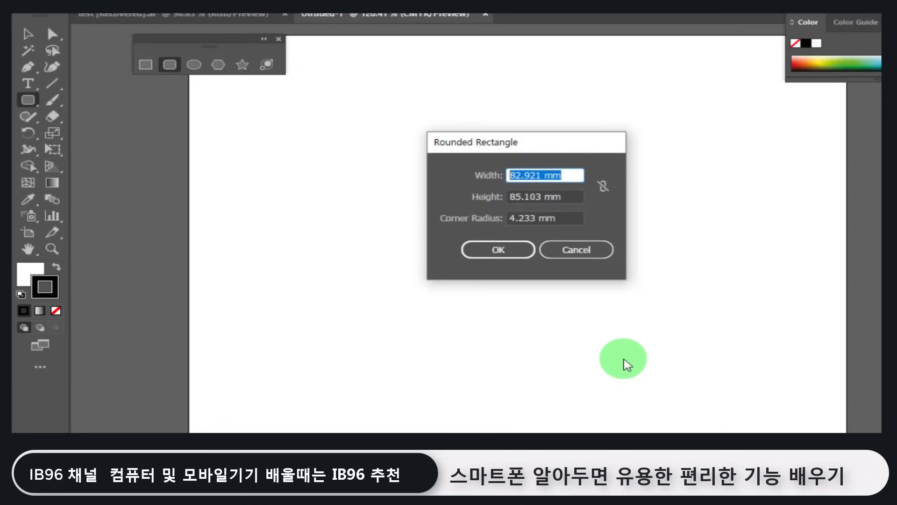
type("80")
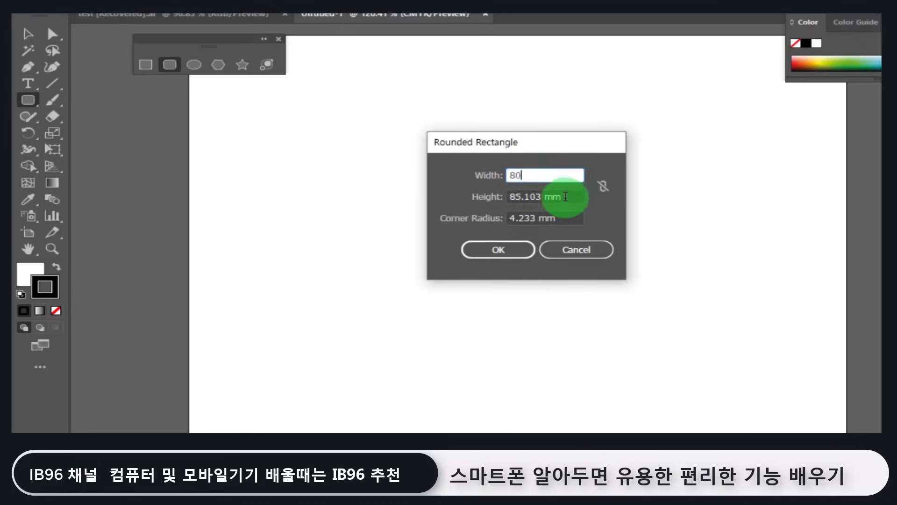
key("Tab")
type("80")
key("Tab")
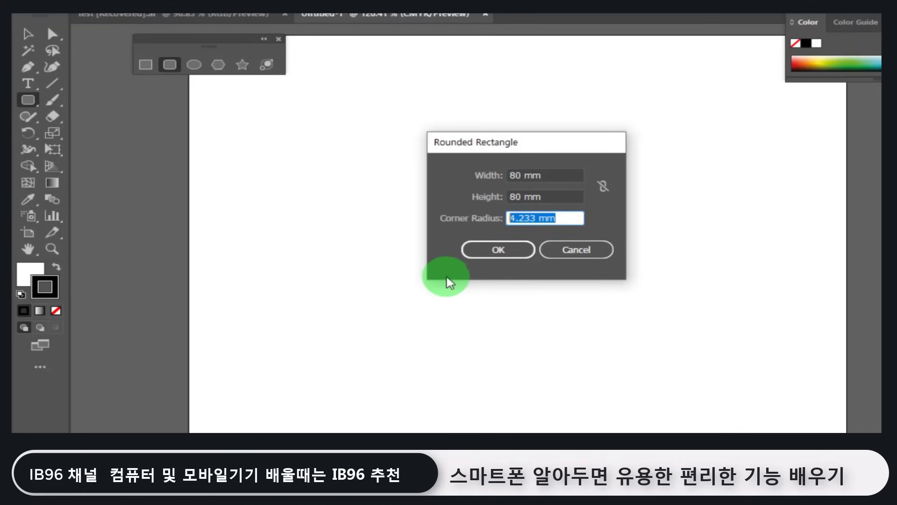
left_click(506, 253)
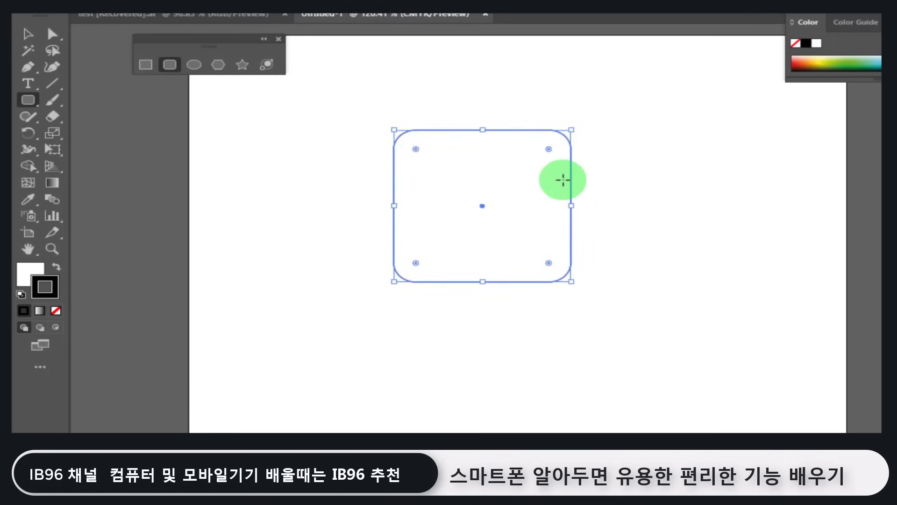
key("Delete")
Create a circle exactly 50 mm wide with the Ellipse tool and delete it
left_click(194, 65)
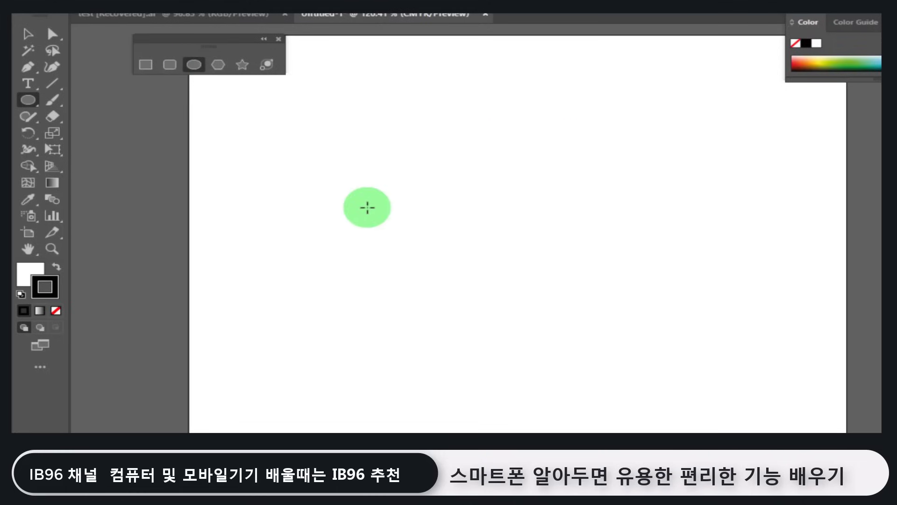
left_click(458, 161)
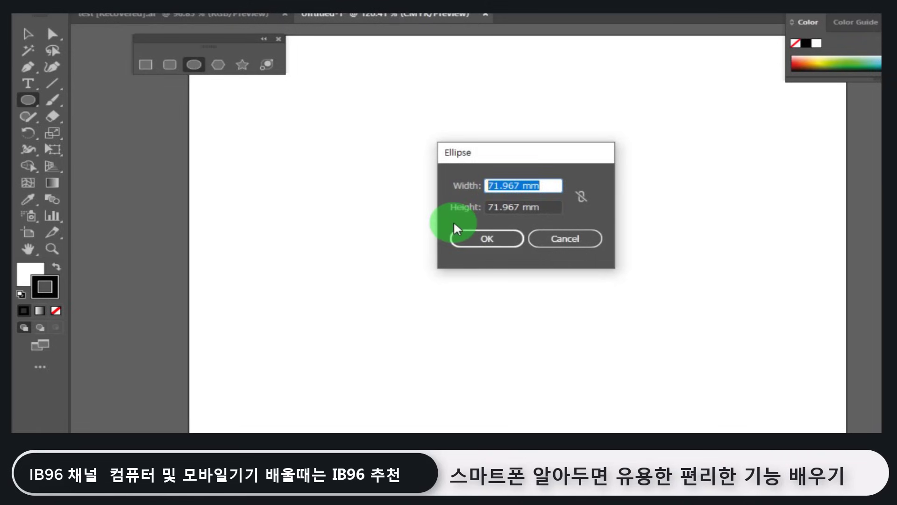
type("50")
left_click(536, 208)
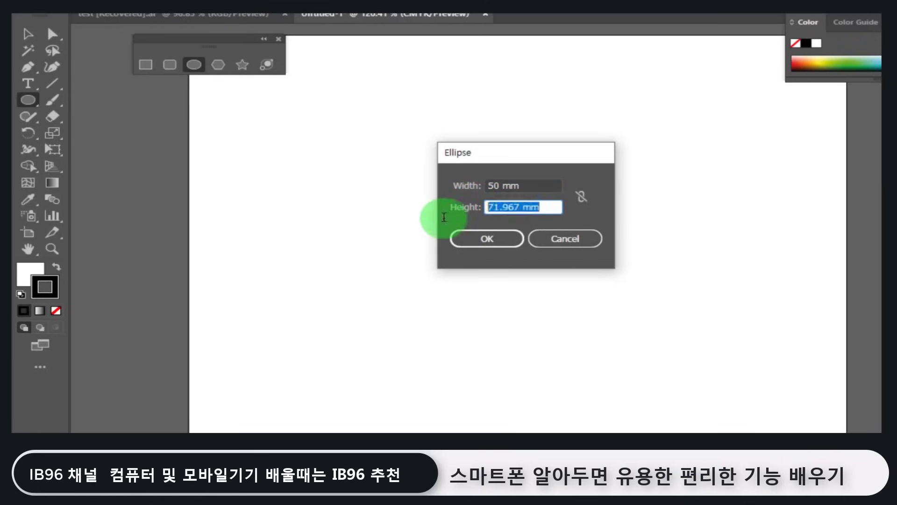
left_click(486, 240)
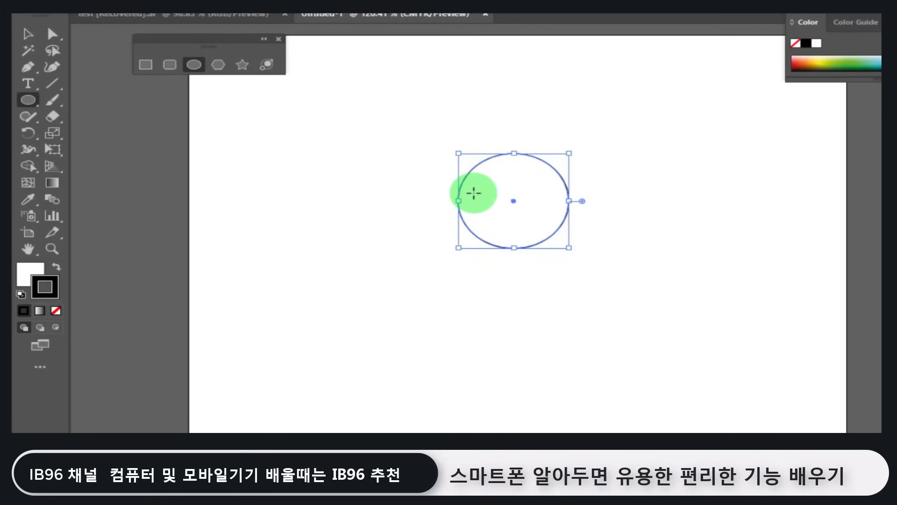
key("Delete")
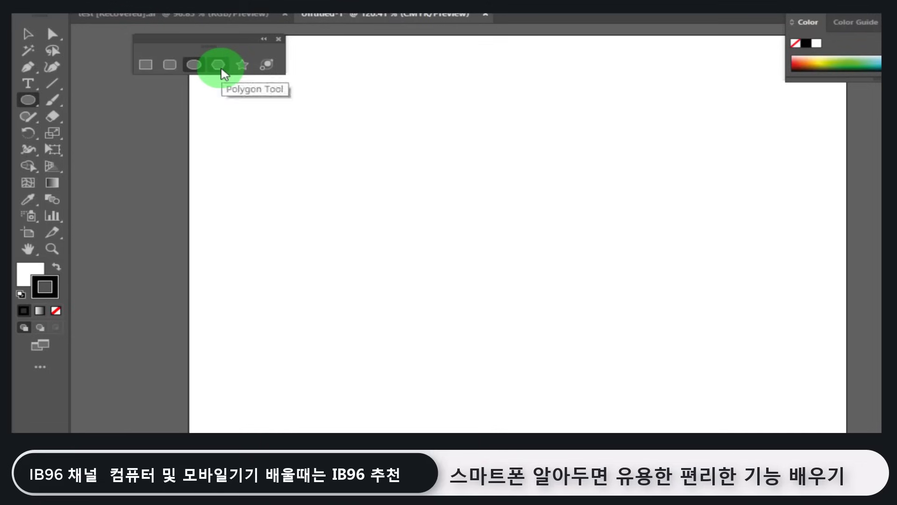
Draw a hexagon freehand with the Polygon tool and delete it
left_click(218, 66)
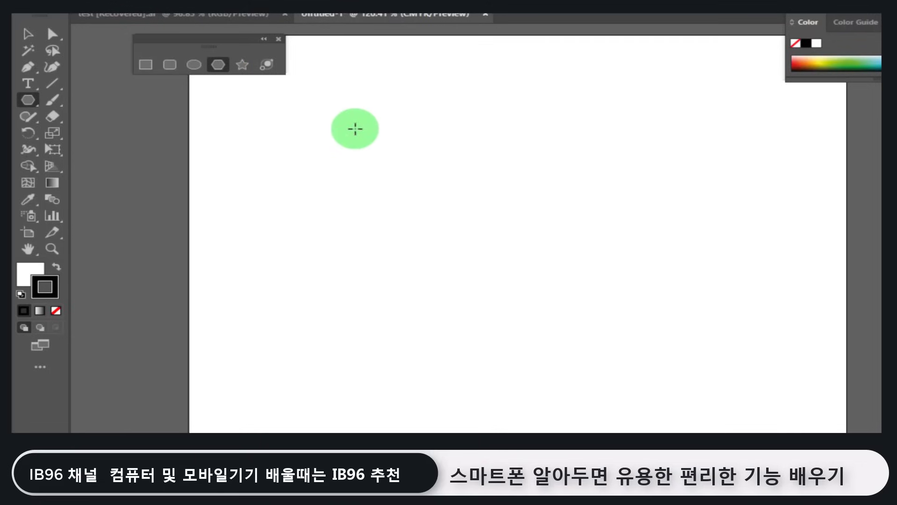
left_click_drag(345, 94, 394, 161)
key("Delete")
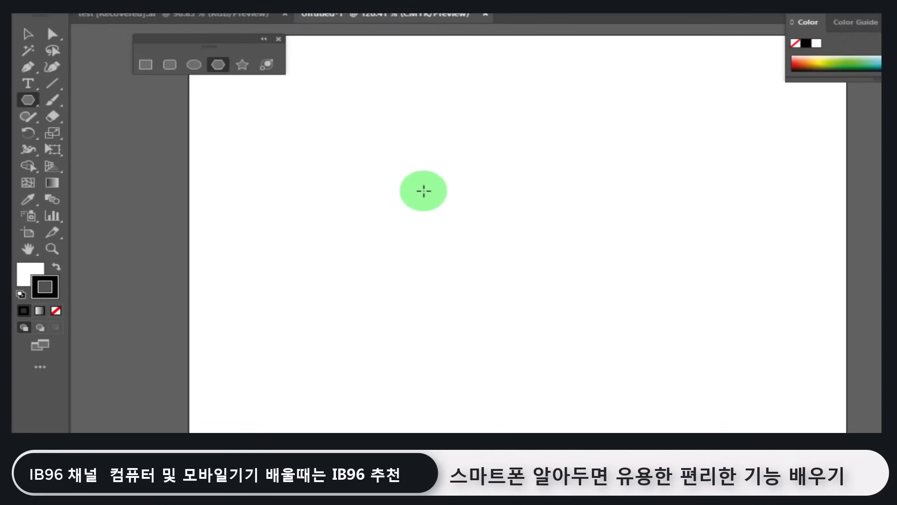
Create an octagon with a 50 mm radius and 8 sides using the Polygon tool, and delete it
left_click(423, 190)
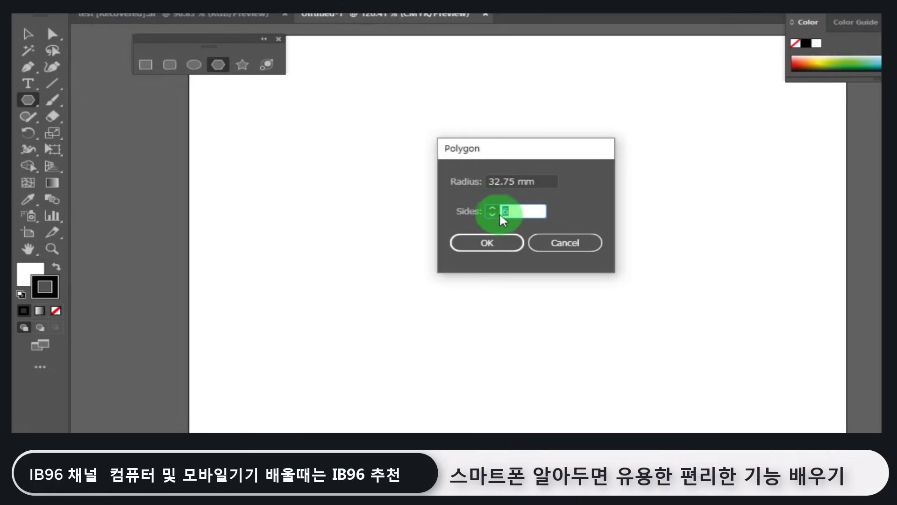
double_click(543, 181)
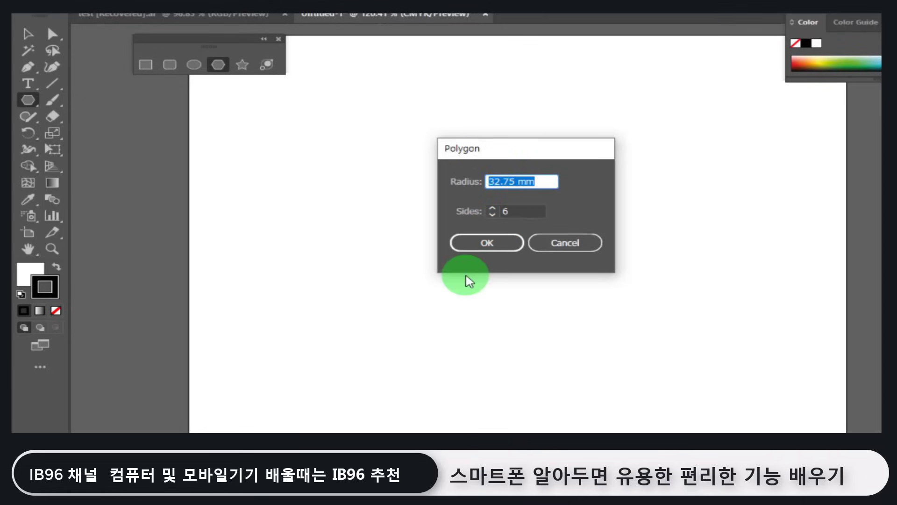
left_click(489, 206)
type("8")
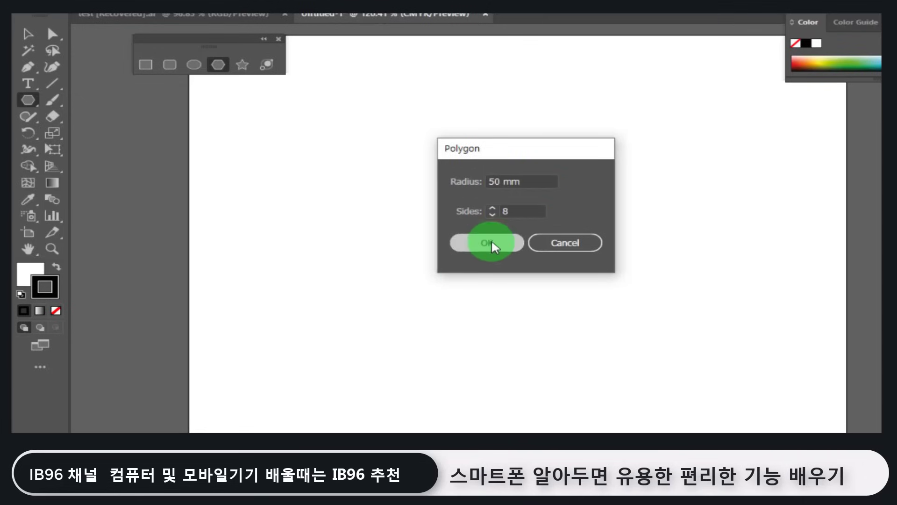
left_click(490, 242)
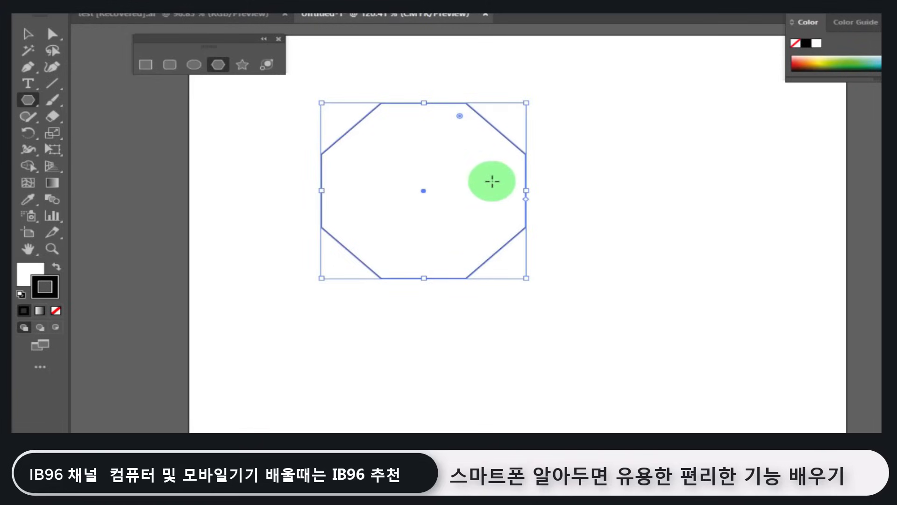
key("Delete")
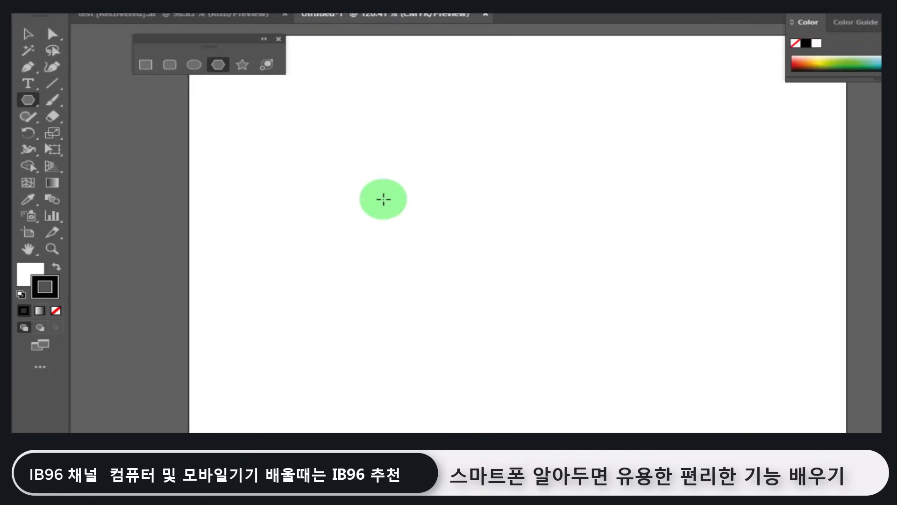
Start a star of exact size on the upper part of the artboard with the Star tool
left_click(242, 65)
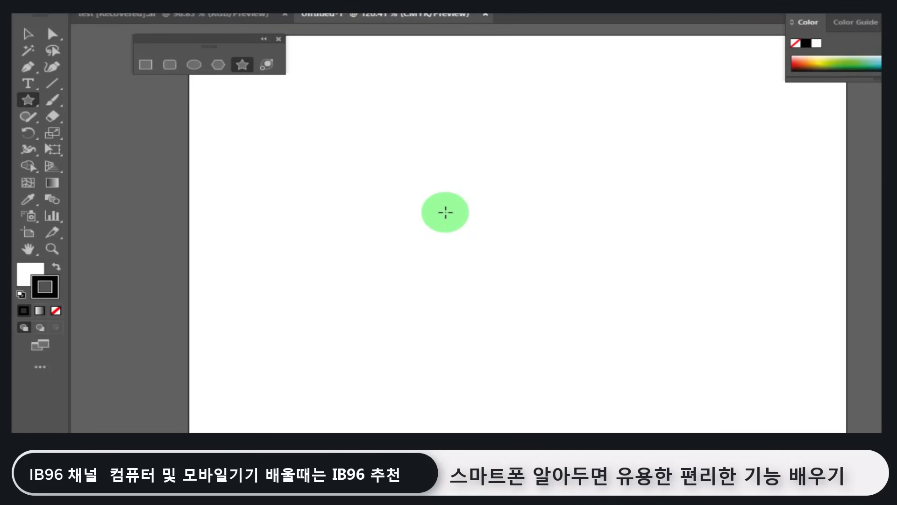
left_click(439, 185)
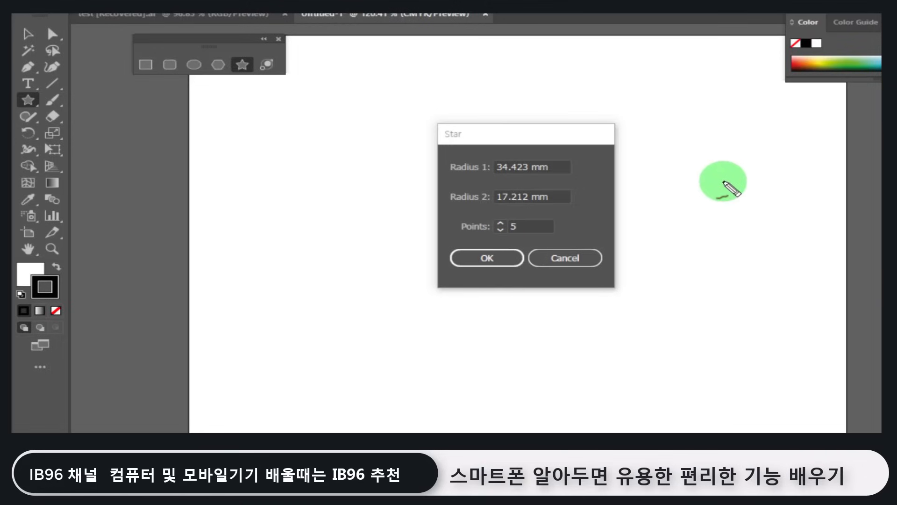
mouse_move(706, 172)
left_mouse_down()
mouse_move(731, 122)
mouse_move(745, 157)
mouse_move(813, 168)
mouse_move(760, 200)
mouse_move(799, 238)
mouse_move(739, 214)
mouse_move(668, 240)
mouse_move(701, 205)
mouse_move(661, 182)
mouse_move(698, 177)
mouse_move(727, 148)
mouse_move(727, 186)
mouse_move(732, 121)
mouse_move(674, 149)
mouse_move(659, 179)
mouse_move(660, 222)
mouse_move(701, 256)
mouse_move(758, 256)
mouse_move(790, 241)
mouse_move(815, 209)
mouse_move(815, 172)
mouse_move(786, 141)
mouse_move(734, 120)
left_mouse_up()
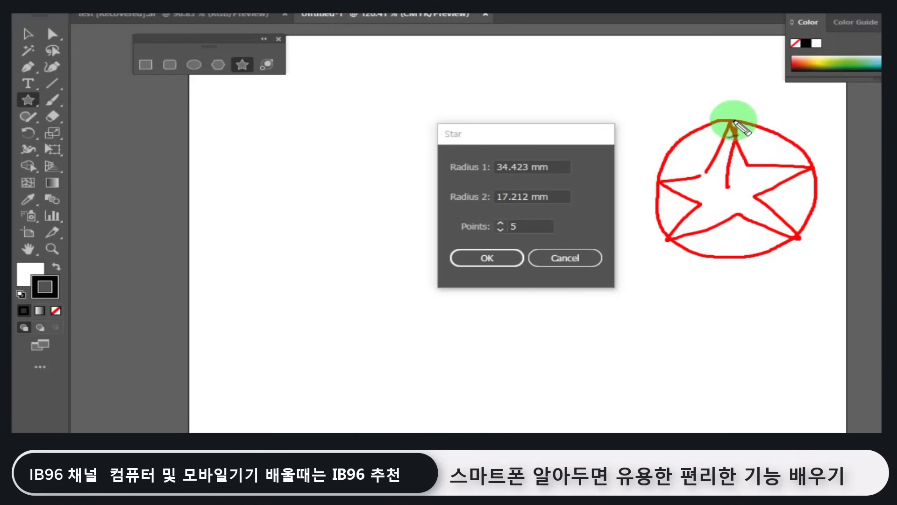
mouse_move(747, 167)
left_mouse_down()
mouse_move(718, 162)
mouse_move(702, 171)
mouse_move(694, 190)
mouse_move(709, 214)
mouse_move(732, 218)
mouse_move(765, 178)
left_mouse_up()
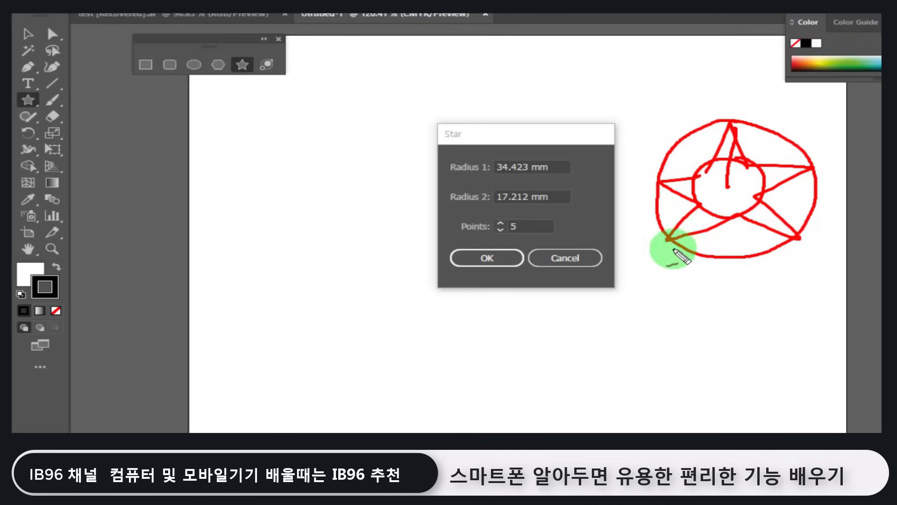
left_click_drag(564, 236, 535, 251)
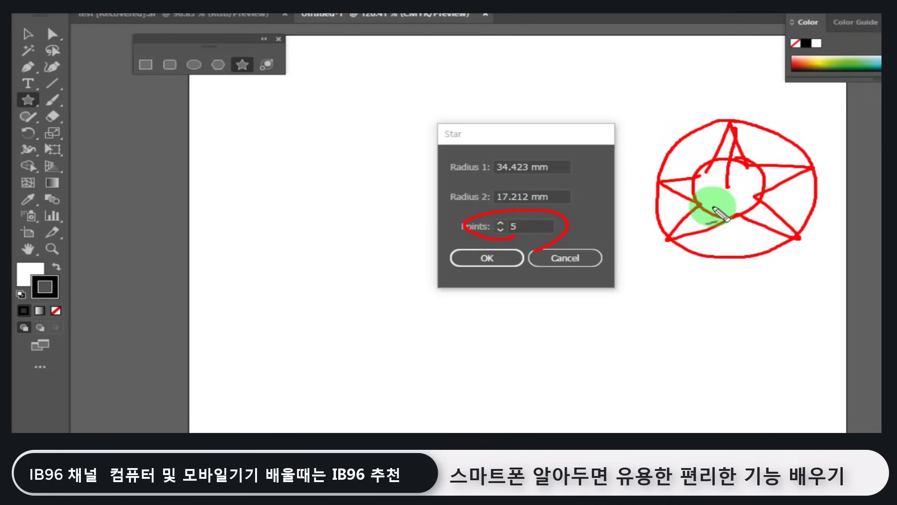
mouse_move(737, 121)
left_mouse_down()
mouse_move(723, 118)
mouse_move(736, 121)
left_mouse_up()
left_click_drag(819, 174, 818, 171)
left_click_drag(800, 236, 792, 236)
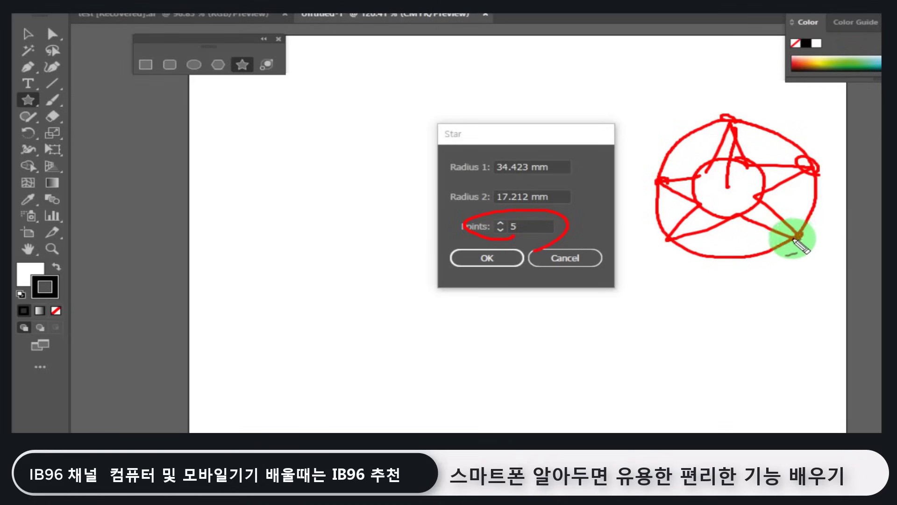
left_click_drag(665, 245, 681, 237)
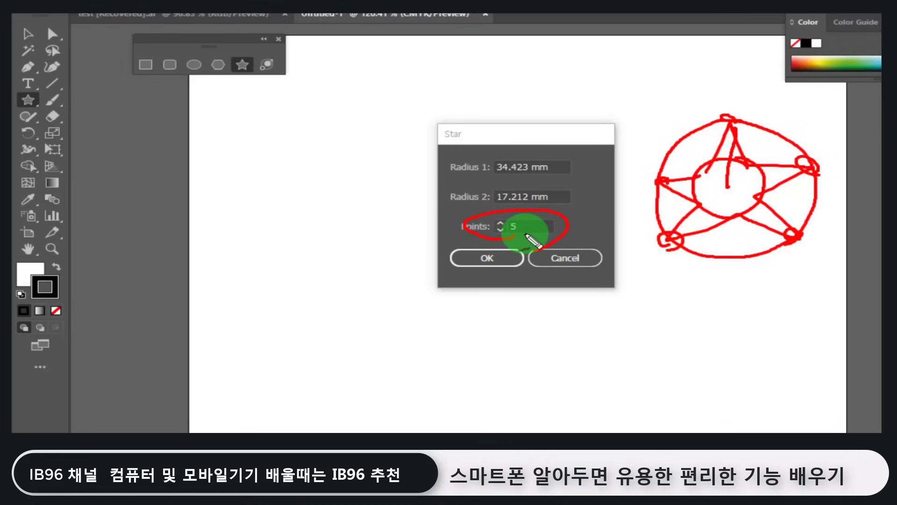
key("Escape")
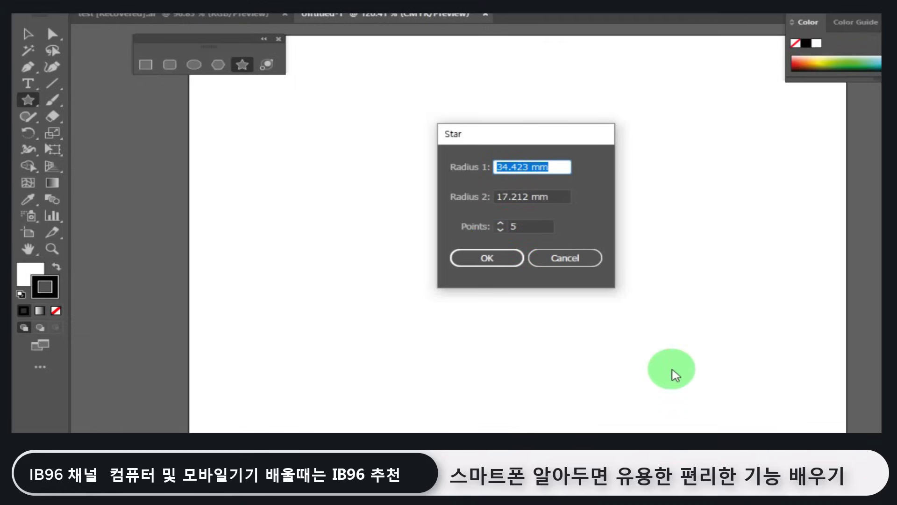
Create the star with Radius 1 of 50 mm, Radius 2 of 20 mm and 20 points
type("50")
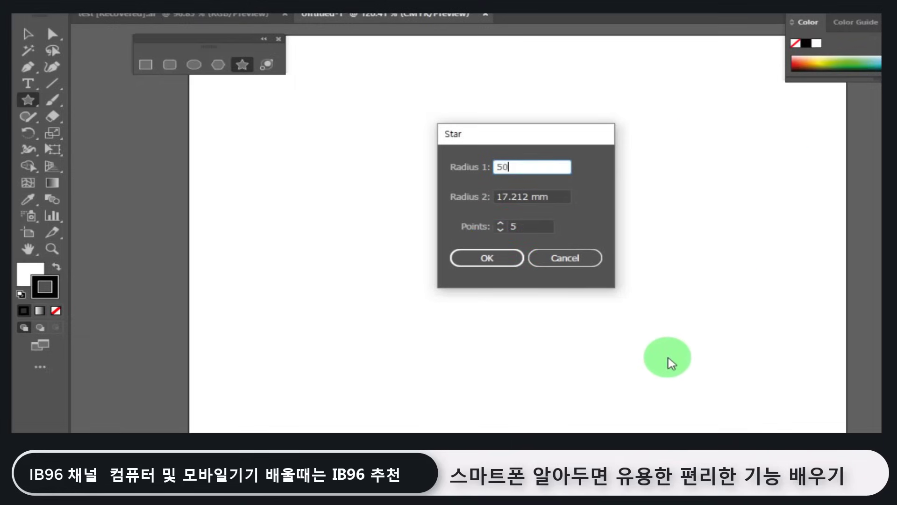
left_click_drag(561, 200, 462, 206)
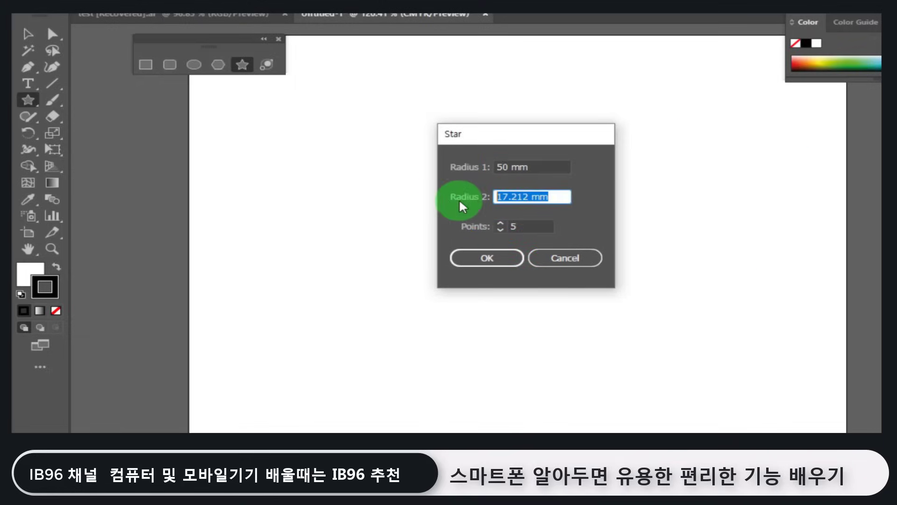
type("20")
left_click_drag(511, 226, 495, 241)
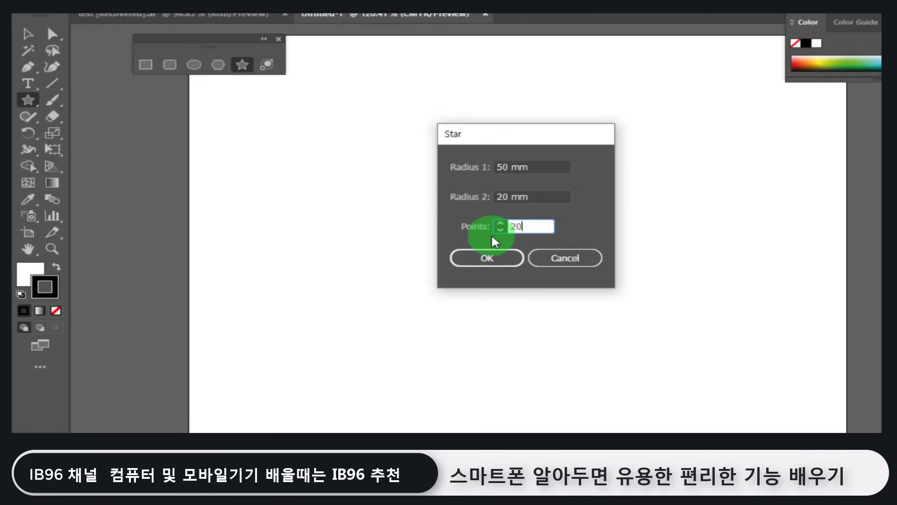
left_click(506, 259)
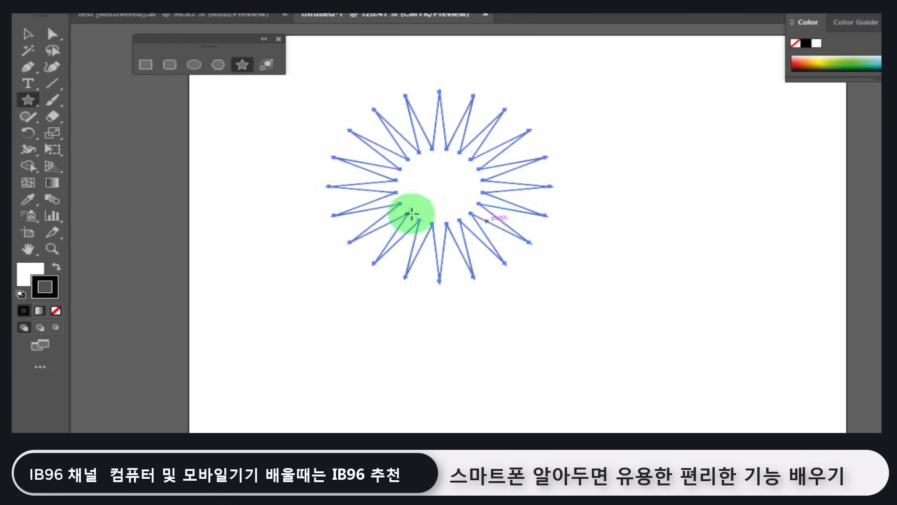
Fill the 20-point star with bright red and deselect it
double_click(30, 272)
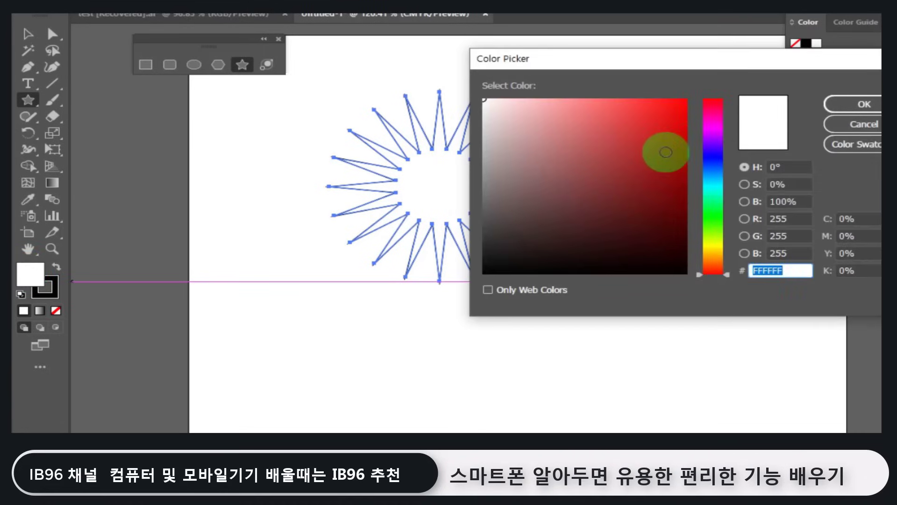
left_click_drag(664, 150, 696, 91)
left_click(864, 110)
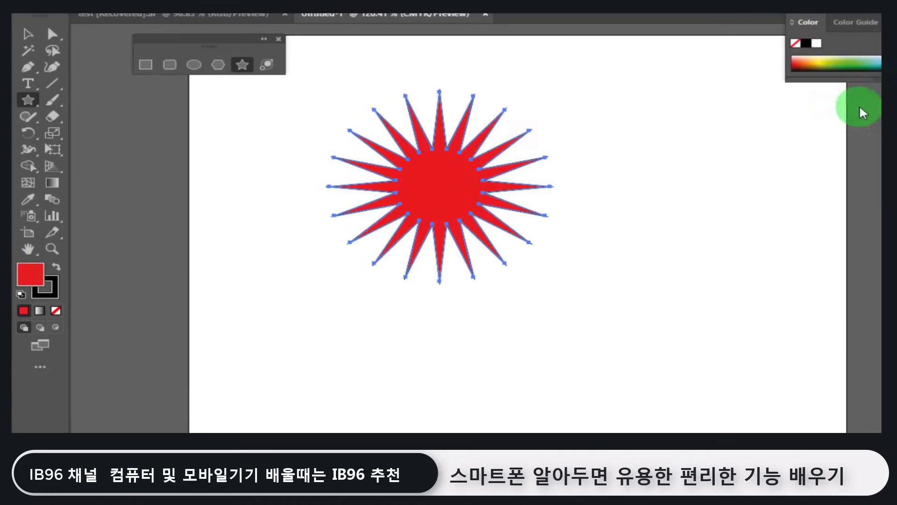
left_click(27, 34)
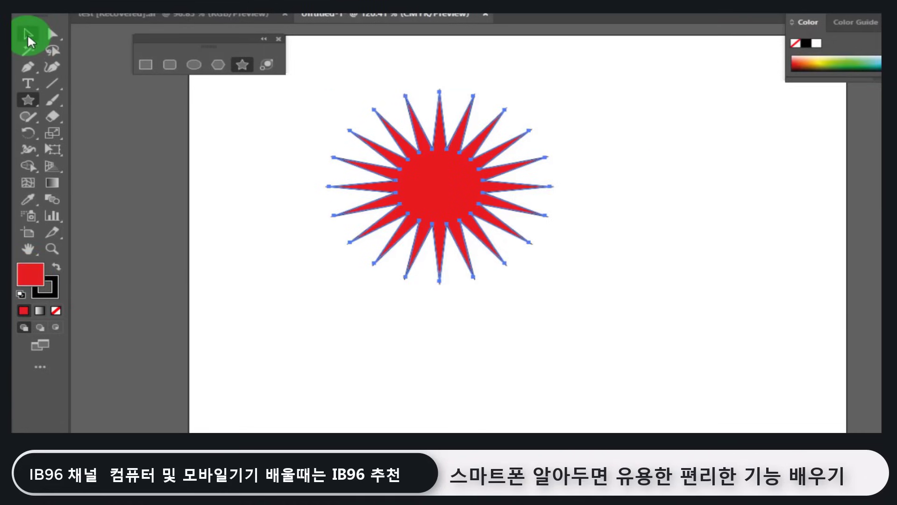
left_click(226, 133)
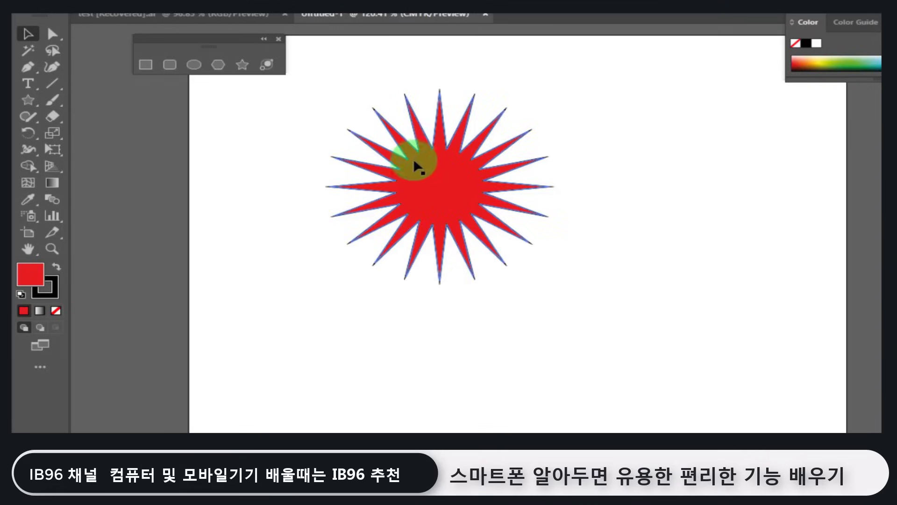
Make the stroke colour active and practise selecting the star directly and with a marquee, leaving it selected
left_click(51, 300)
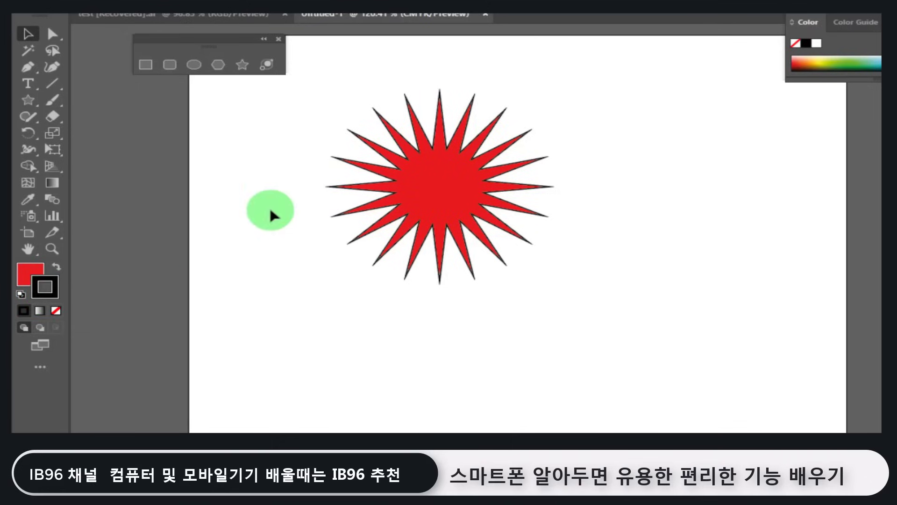
left_click(455, 190)
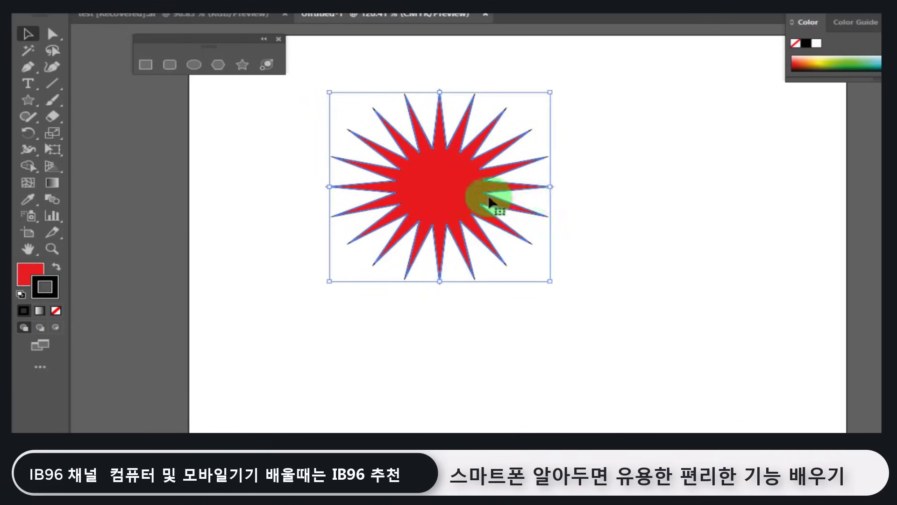
left_click(587, 208)
left_click(444, 194)
left_click(626, 263)
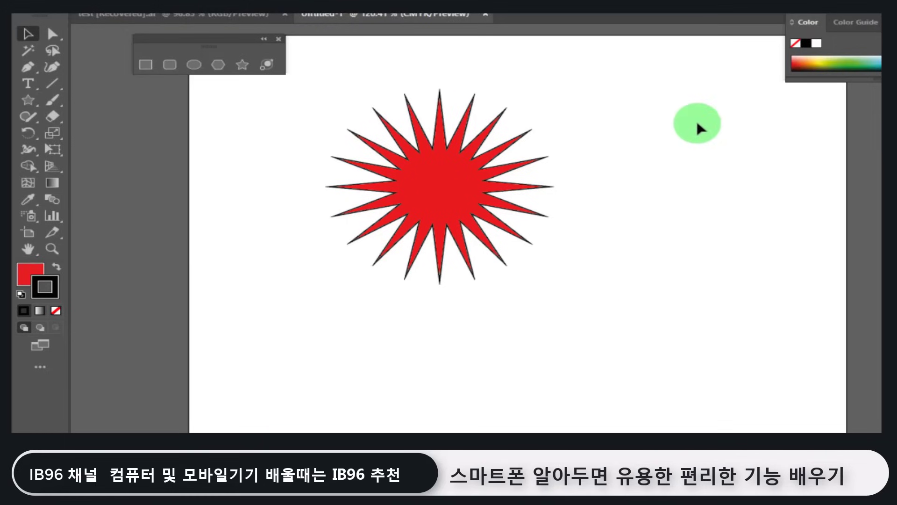
left_click_drag(706, 84, 408, 243)
left_click(680, 210)
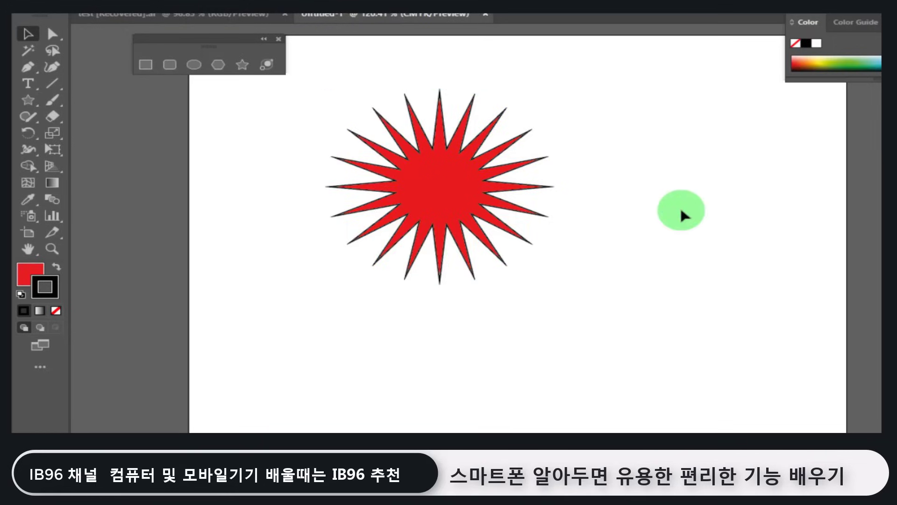
left_click_drag(677, 170, 405, 307)
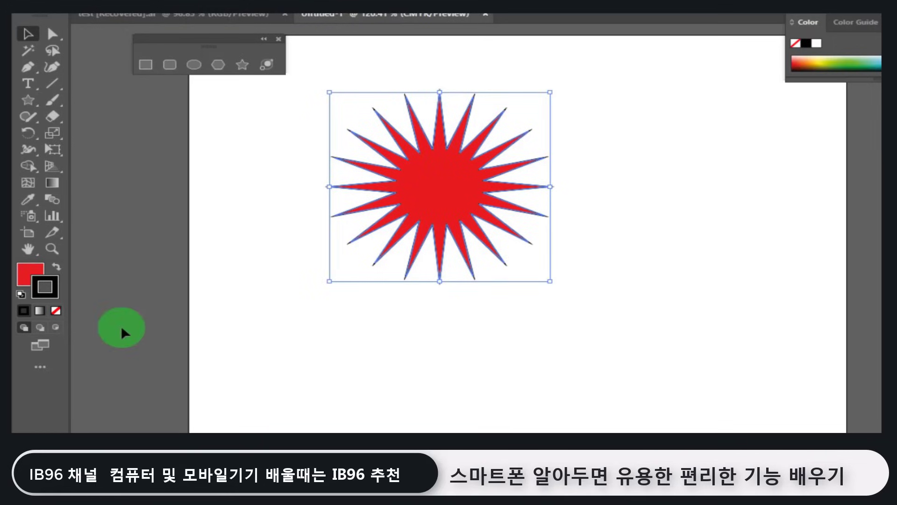
double_click(57, 288)
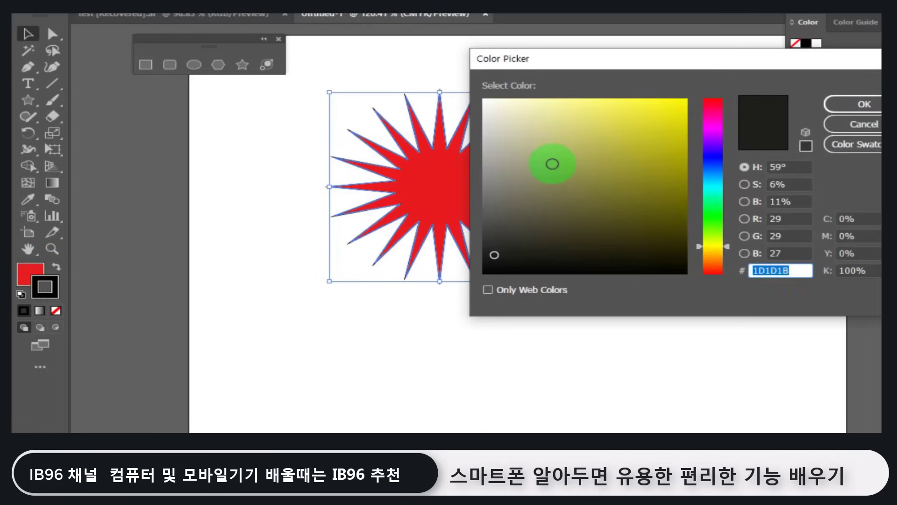
mouse_move(552, 164)
left_mouse_down()
mouse_move(456, 76)
mouse_move(481, 100)
left_mouse_up()
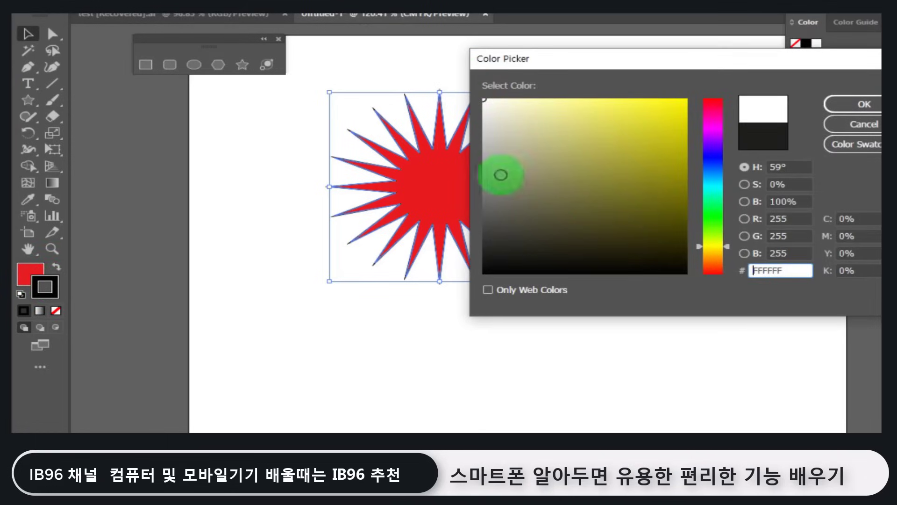
left_click(853, 125)
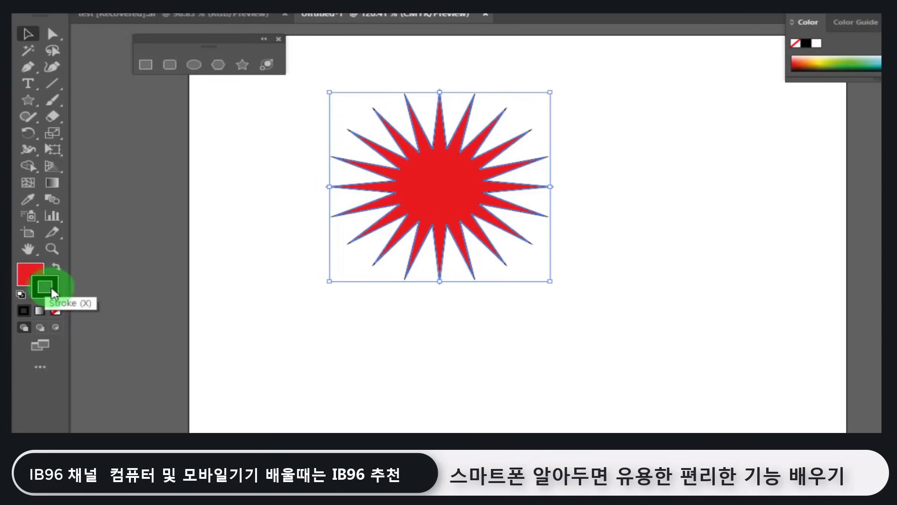
Remove the stroke from the red star and then delete the star
left_click(57, 315)
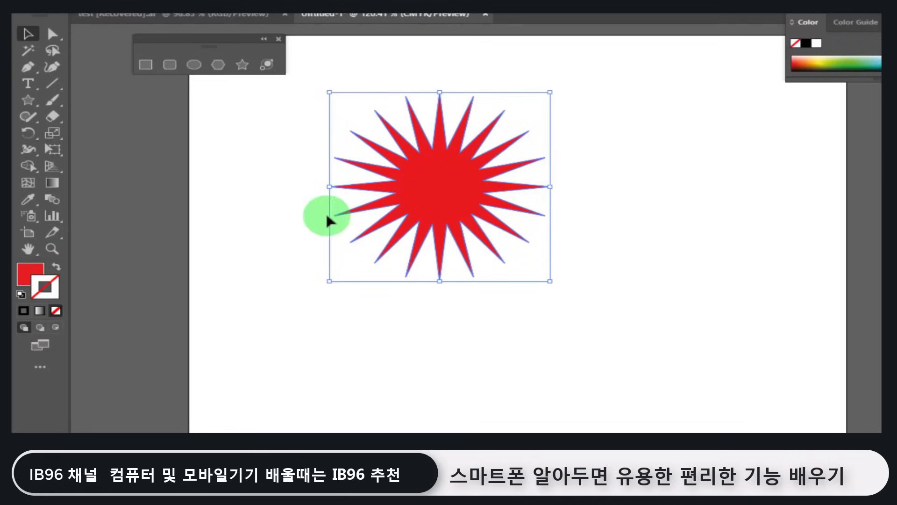
left_click(249, 256)
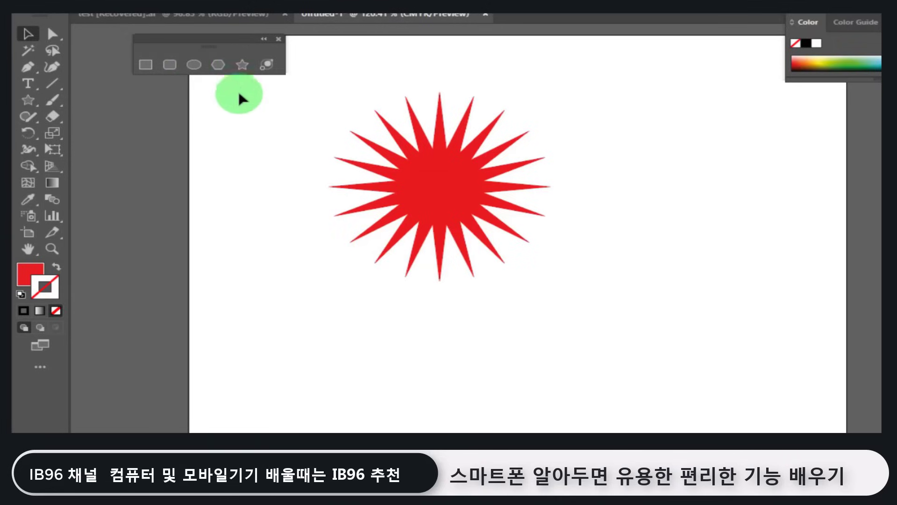
left_click(433, 187)
key("Delete")
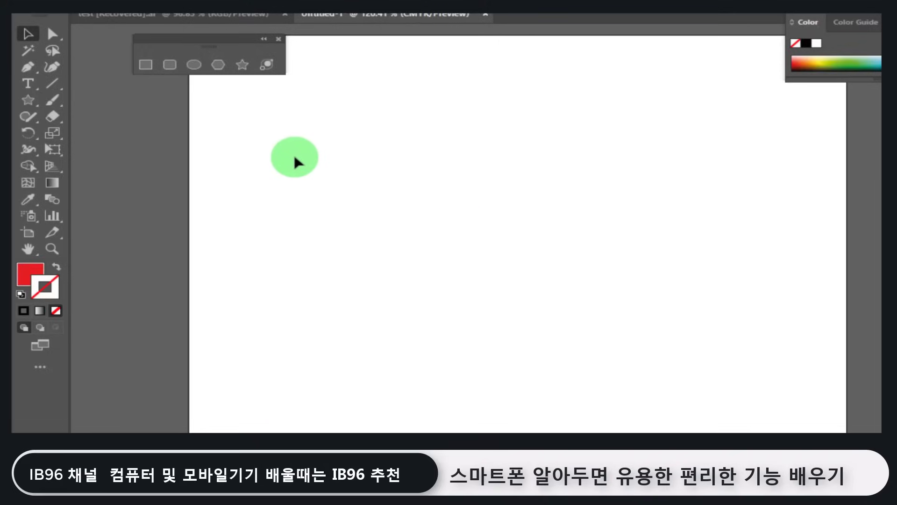
Close the floating shape tools palette and place a point text near the artboard's upper-left corner with the Type tool
left_click(28, 85)
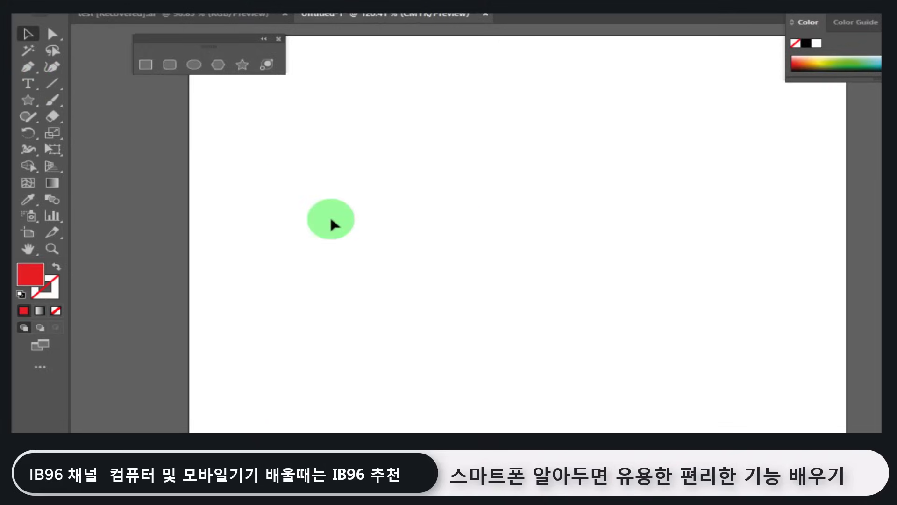
left_click(278, 39)
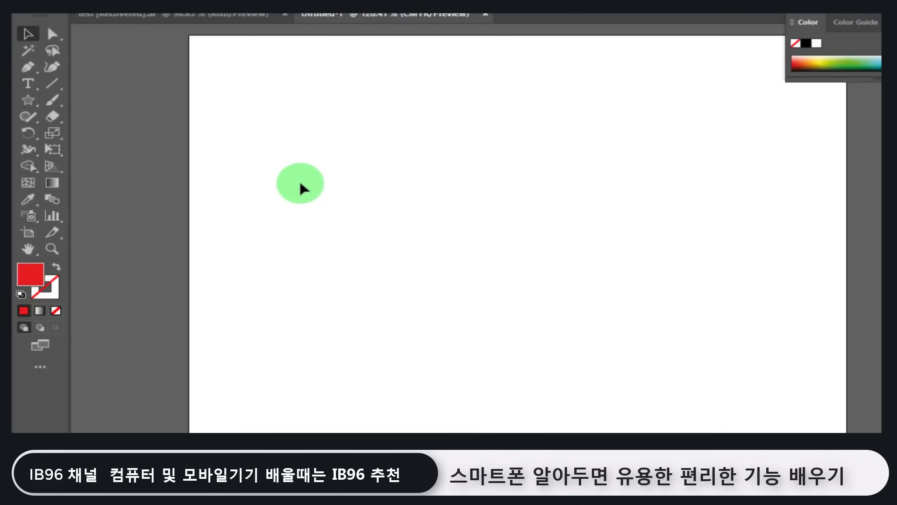
left_click(28, 83)
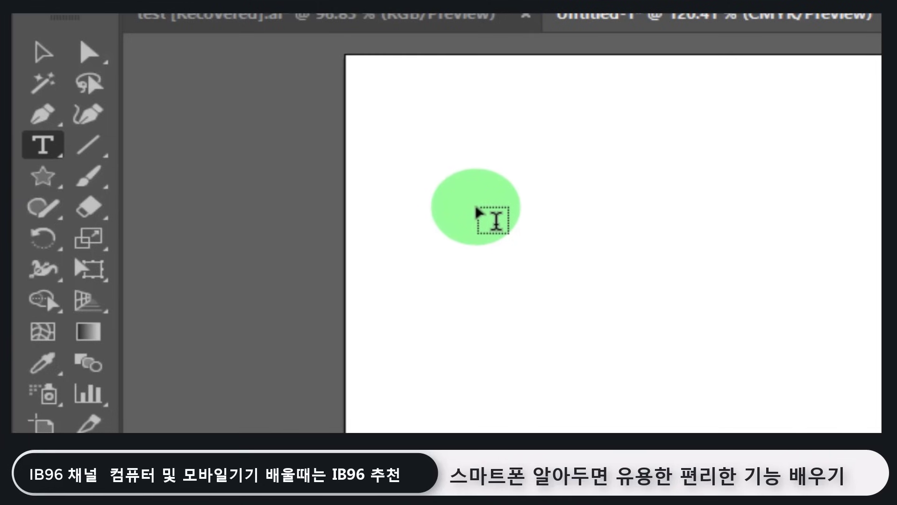
left_click(459, 205)
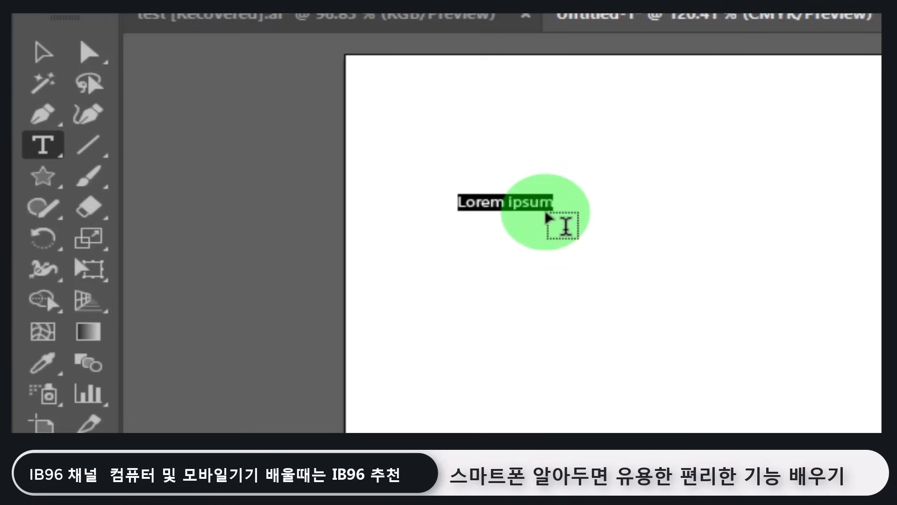
Replace the placeholder text with "illustrator" and overwrite it with "일러스트레이터"
type("illustrator")
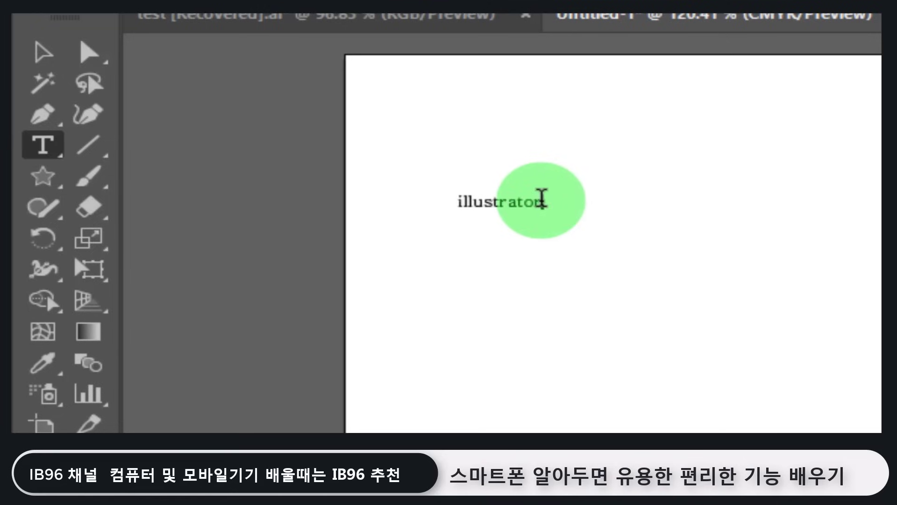
left_click_drag(454, 201, 575, 265)
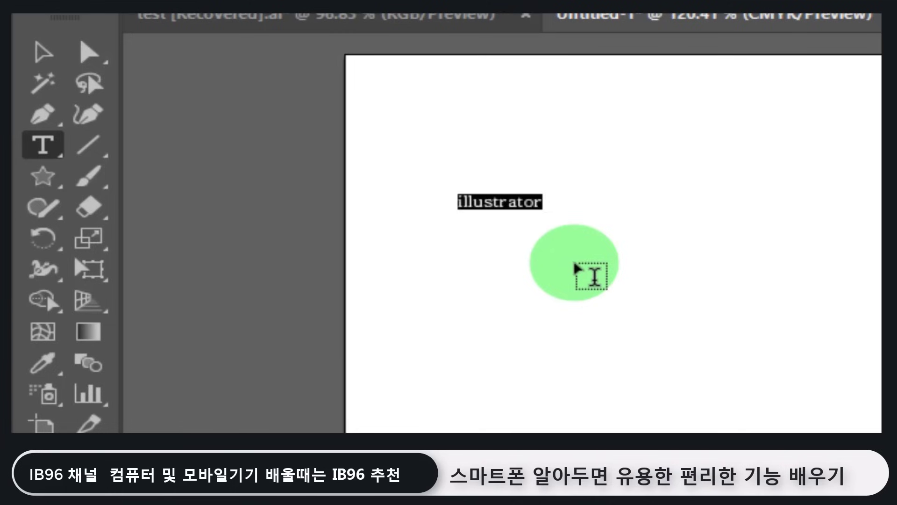
type("이")
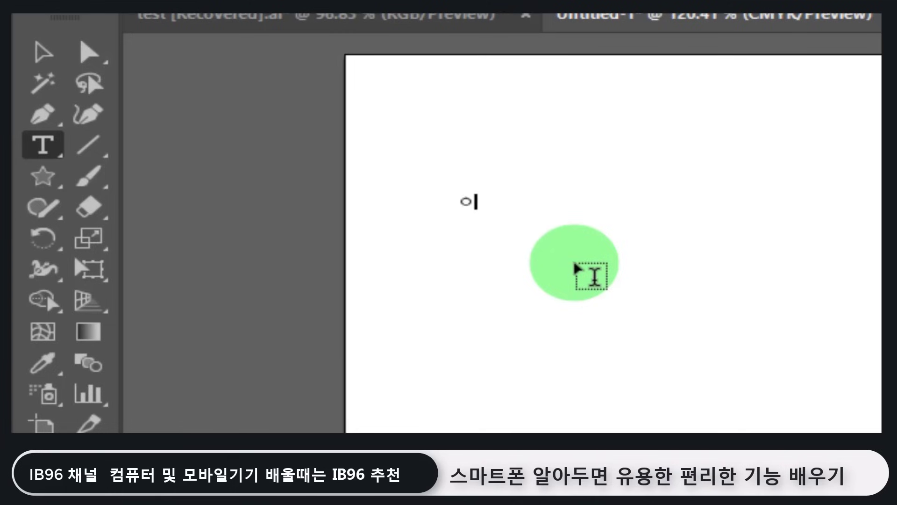
type("러스트레이터")
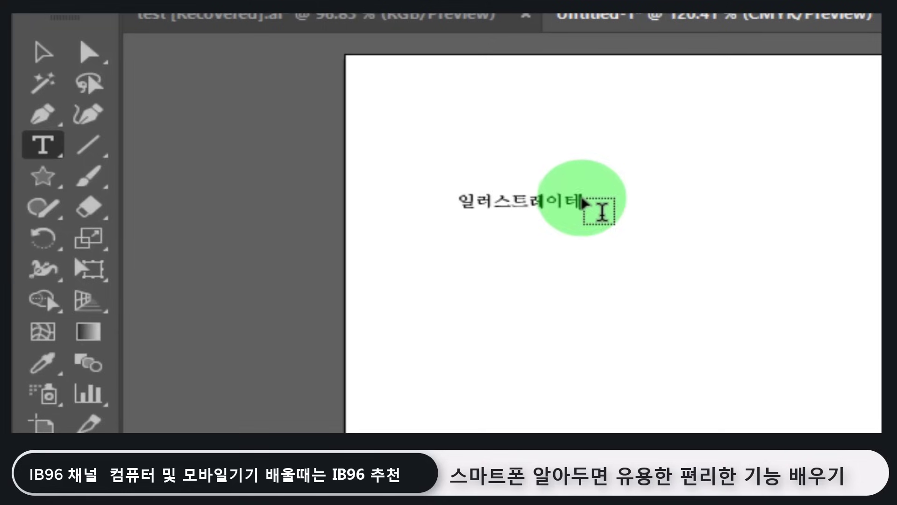
left_click_drag(579, 197, 442, 204)
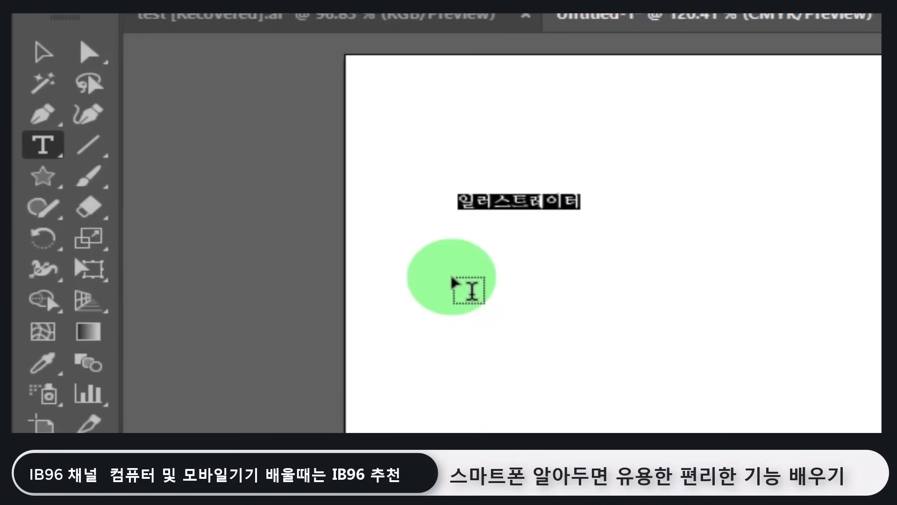
left_click(579, 196)
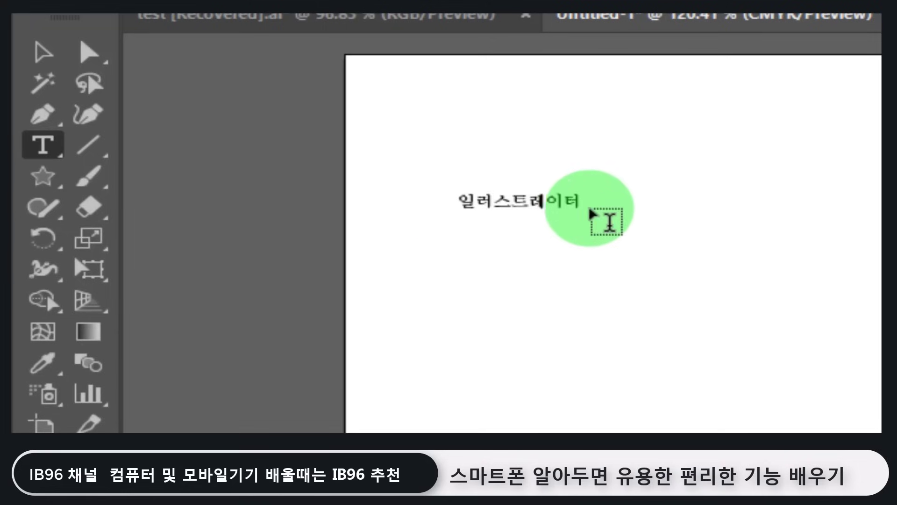
Select the whole word "일러스트레이터" and open the Character panel
left_click_drag(579, 196, 455, 202)
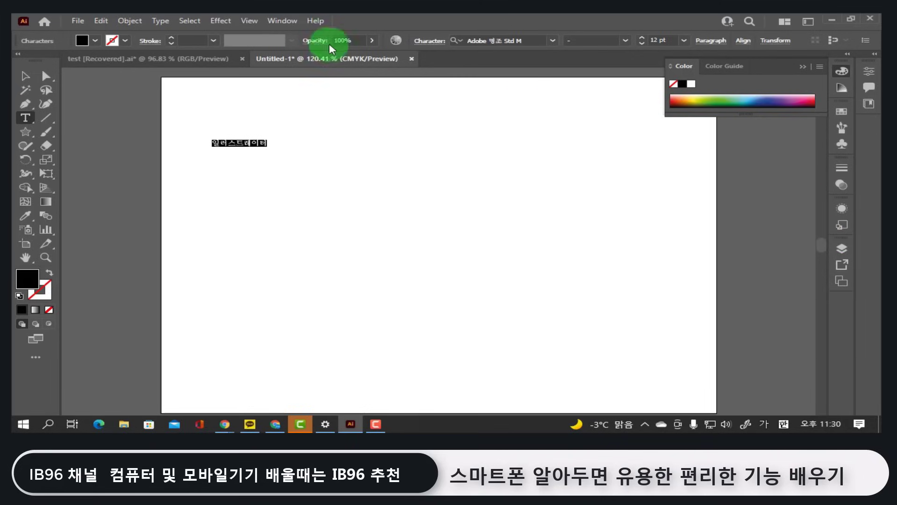
left_click(284, 21)
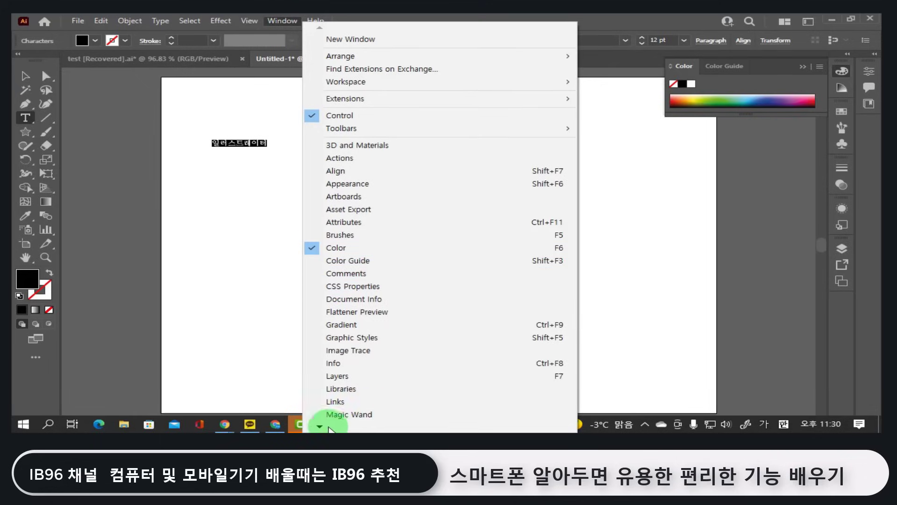
mouse_move(321, 426)
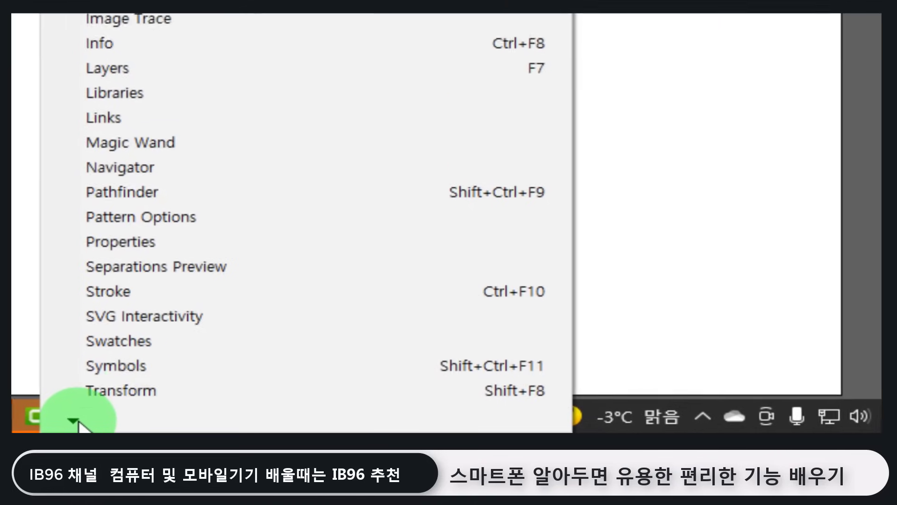
mouse_move(129, 169)
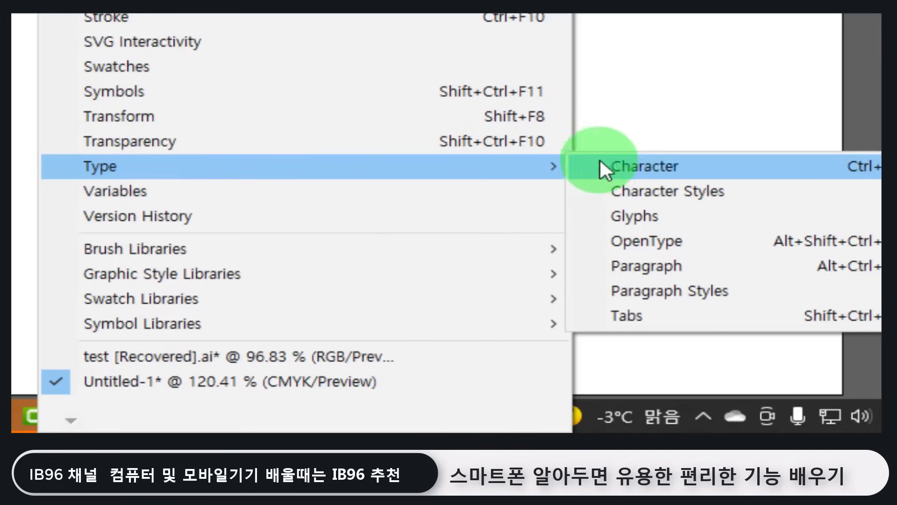
left_click(670, 158)
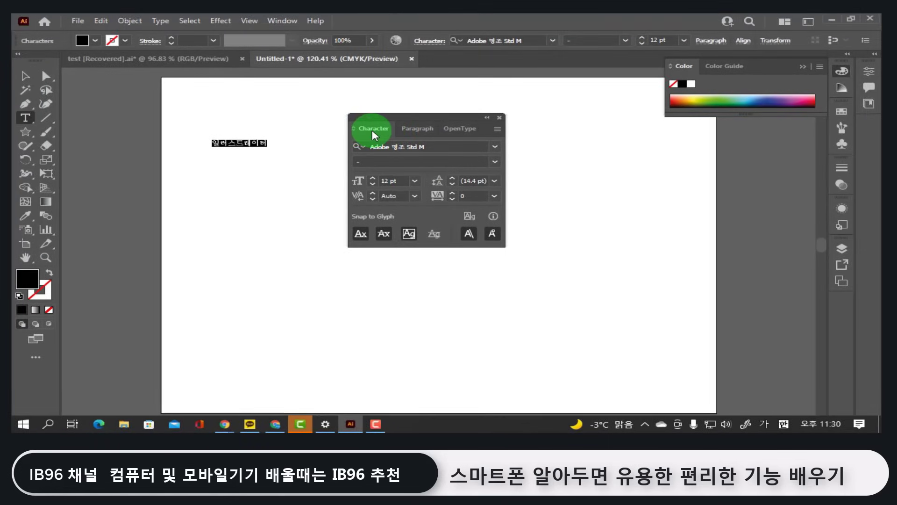
Try docking the Character panel beside the other panels, collapsing and expanding it, and return it to its floating group
left_click_drag(373, 130, 747, 68)
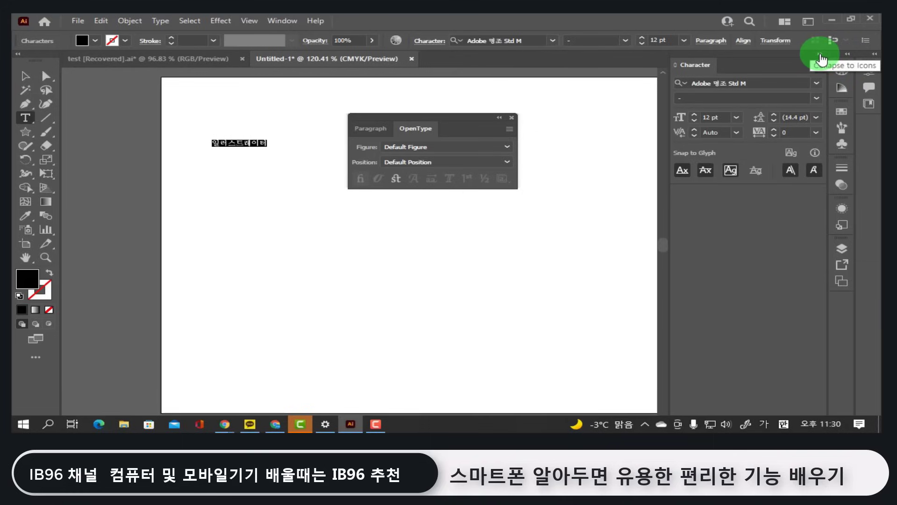
left_click(822, 60)
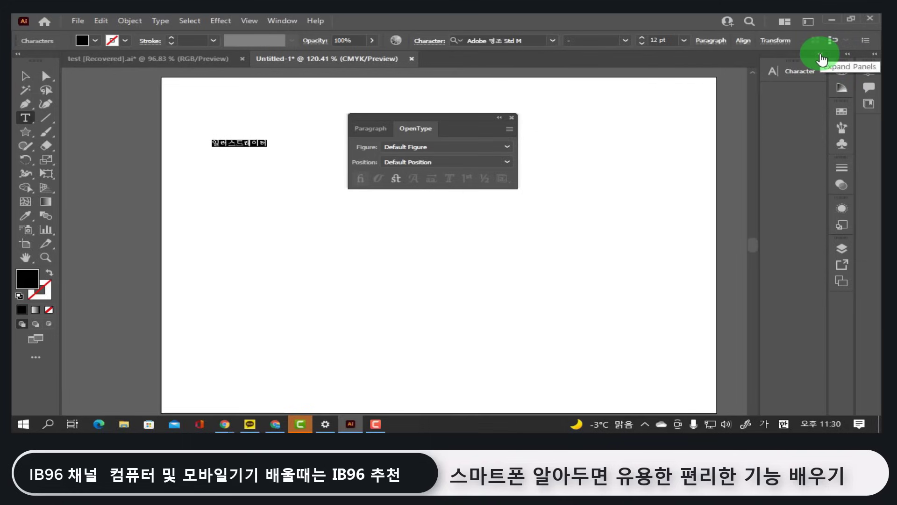
left_click(821, 60)
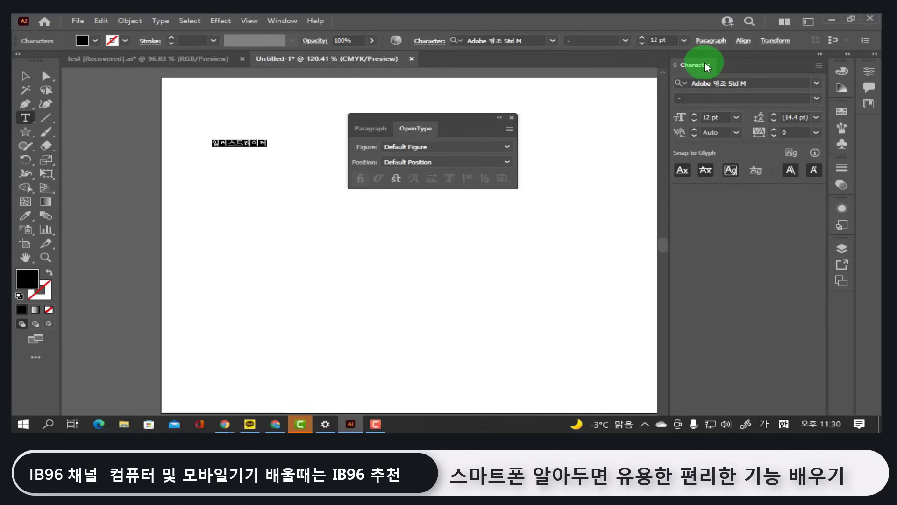
left_click_drag(705, 69, 376, 135)
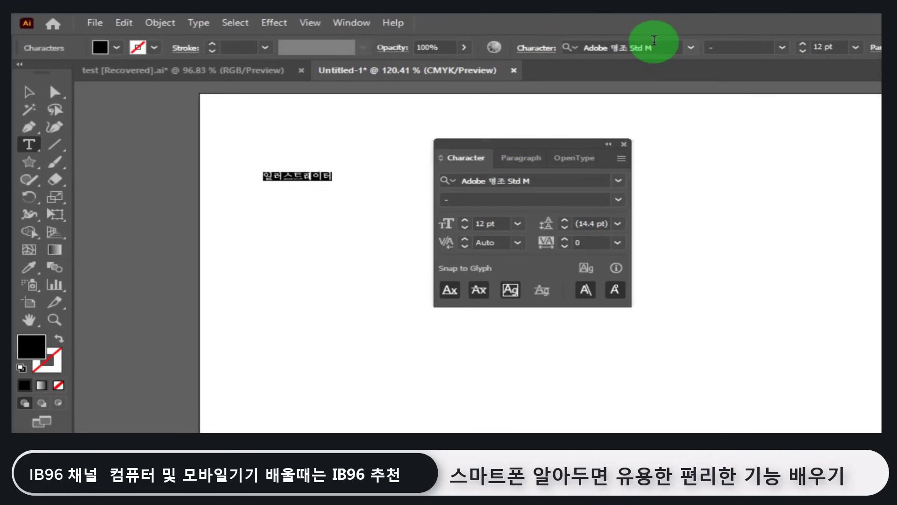
Browse the available fonts and set the selected text's font to 휴먼둥근헤드라인 with the "-" style
left_click(619, 181)
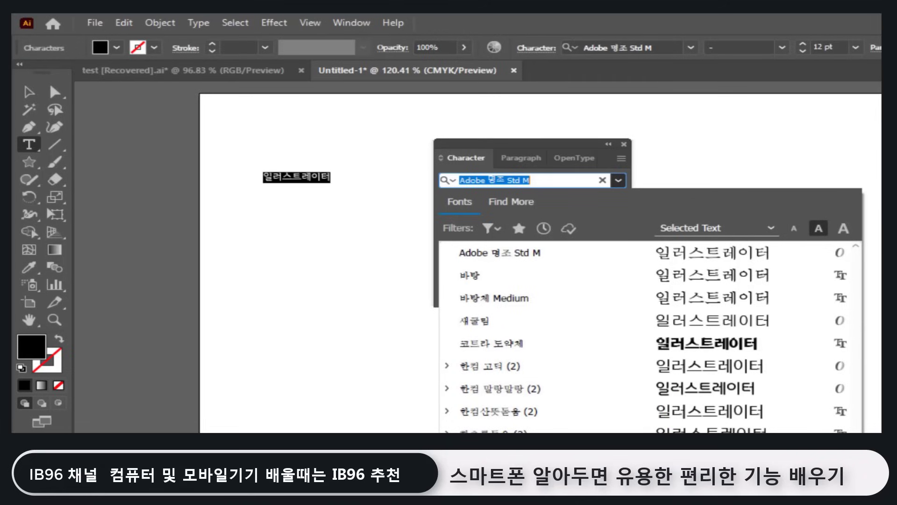
scroll(682, 322, "up", 2)
scroll(682, 322, "down", 5)
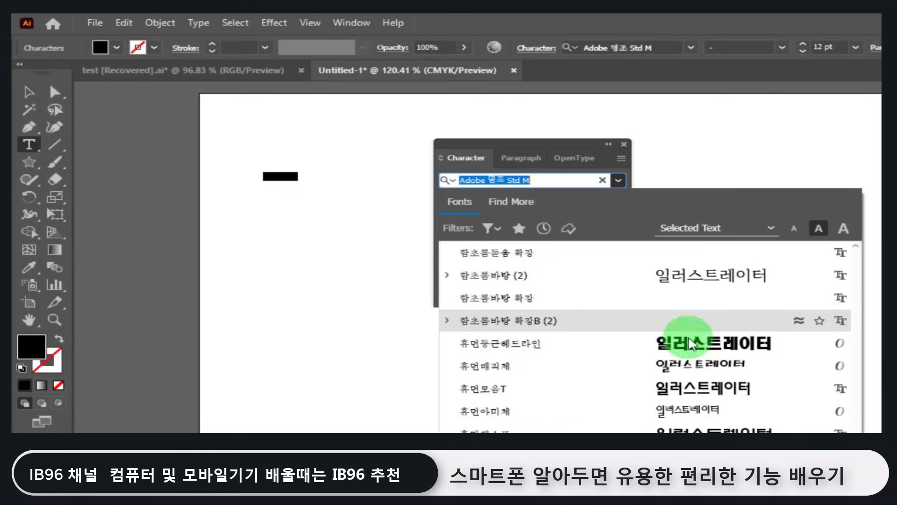
scroll(687, 351, "down", 2)
scroll(692, 356, "down", 2)
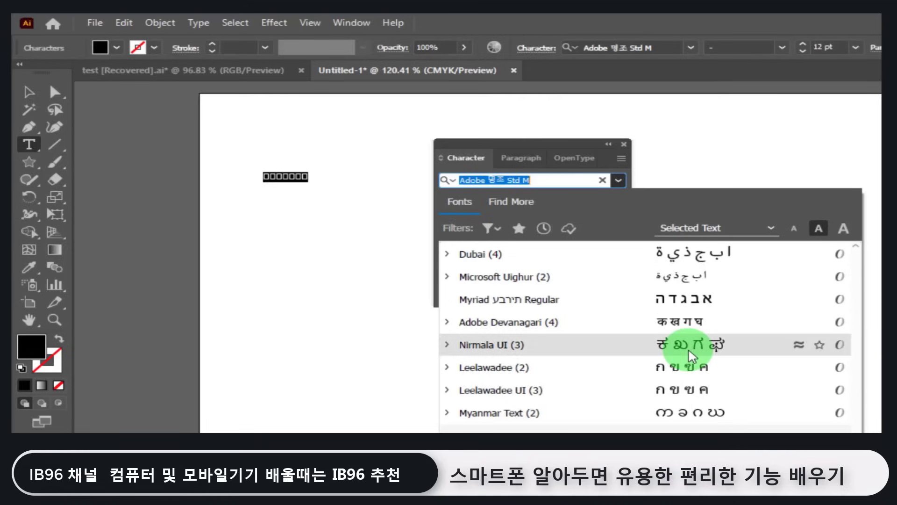
scroll(692, 356, "up", 5)
scroll(692, 356, "down", 1)
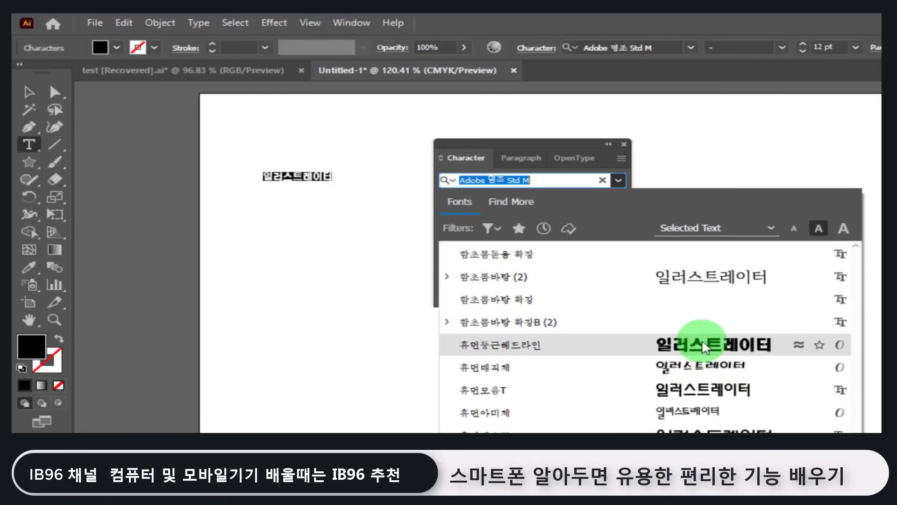
left_click(702, 344)
left_click(501, 187)
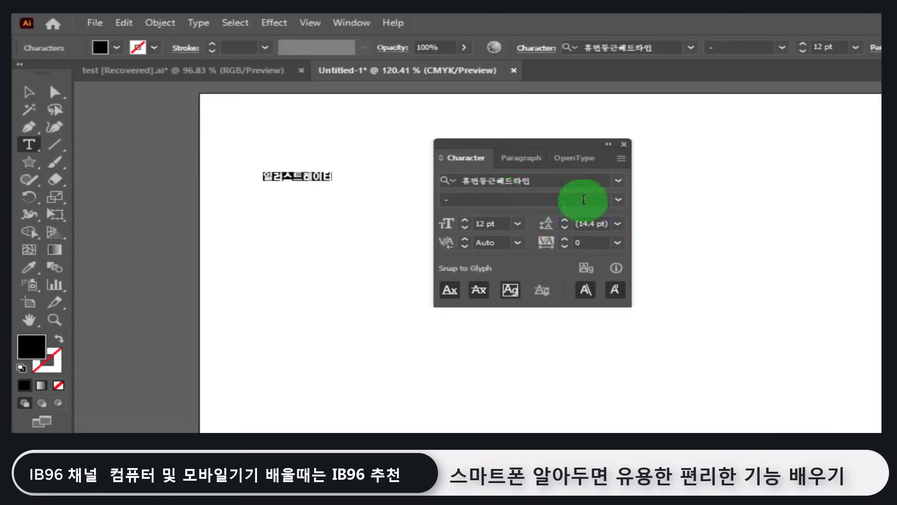
left_click(618, 201)
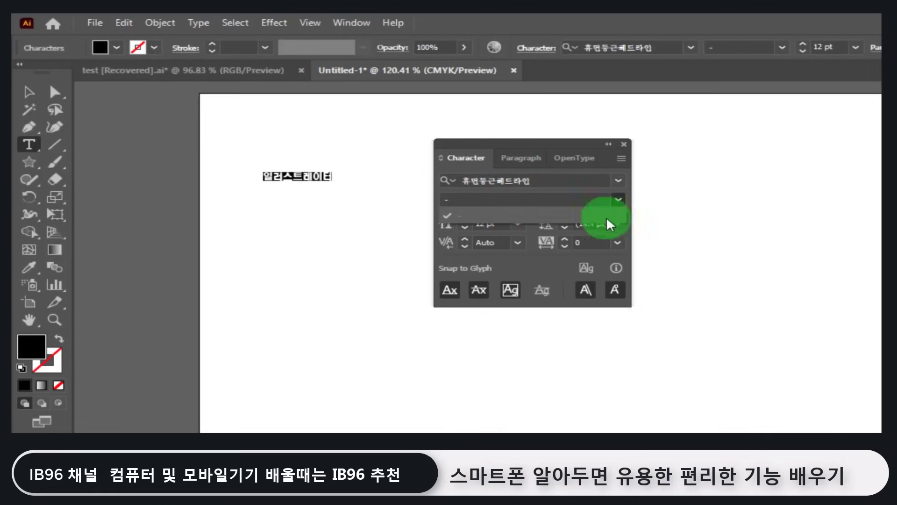
left_click(554, 215)
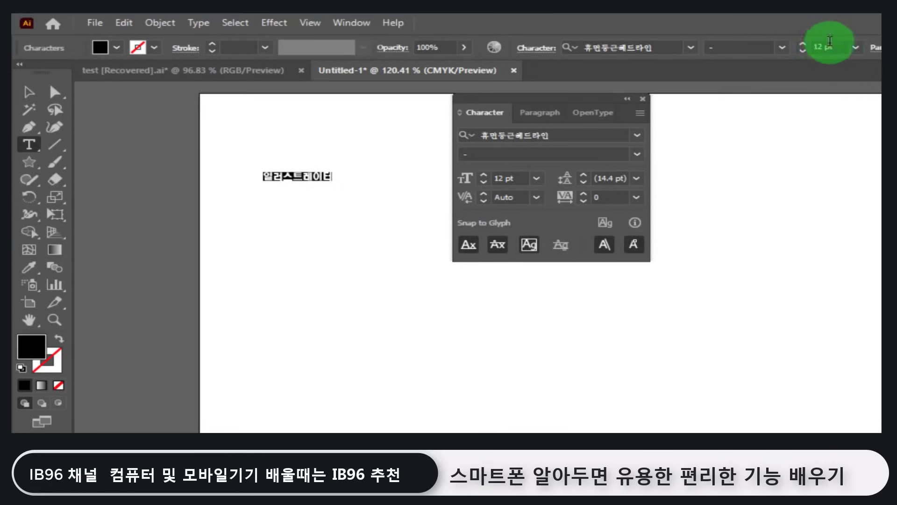
Set the selected text's font size to 21 pt and raise it to 30 pt
left_click(537, 178)
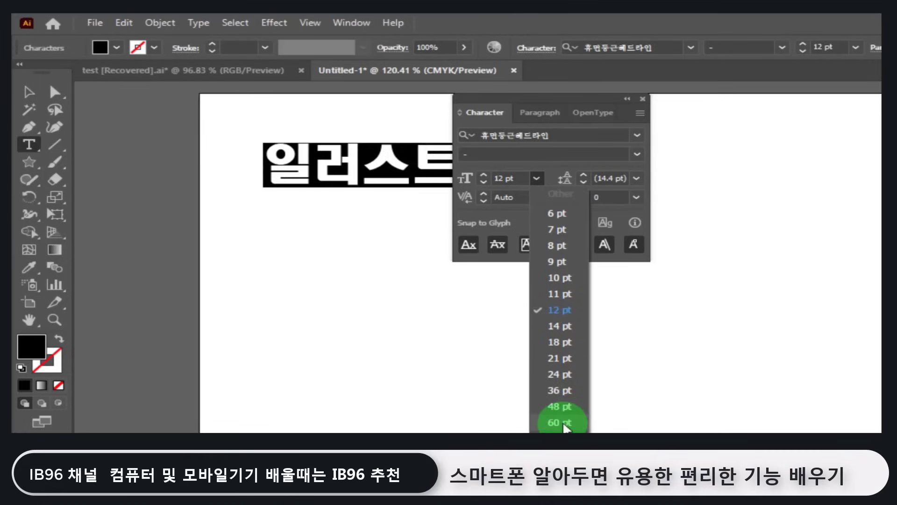
left_click(559, 357)
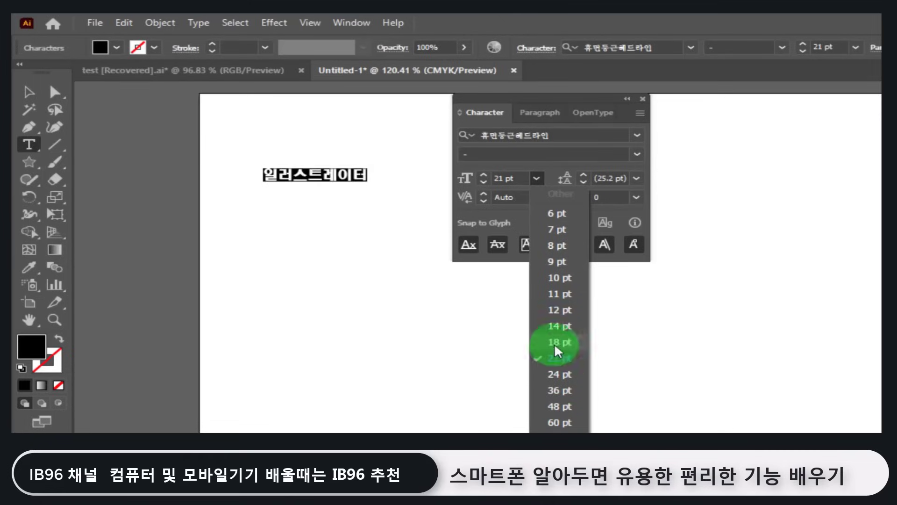
left_click(512, 179)
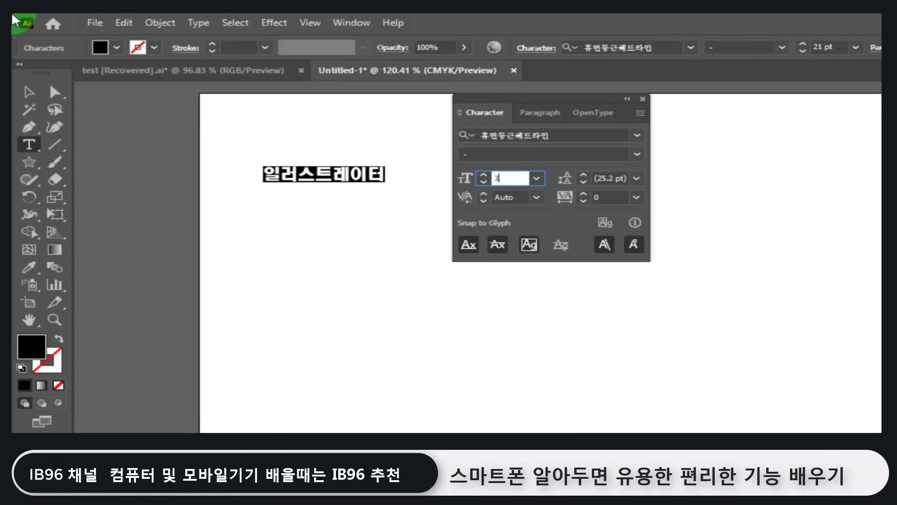
key("Return")
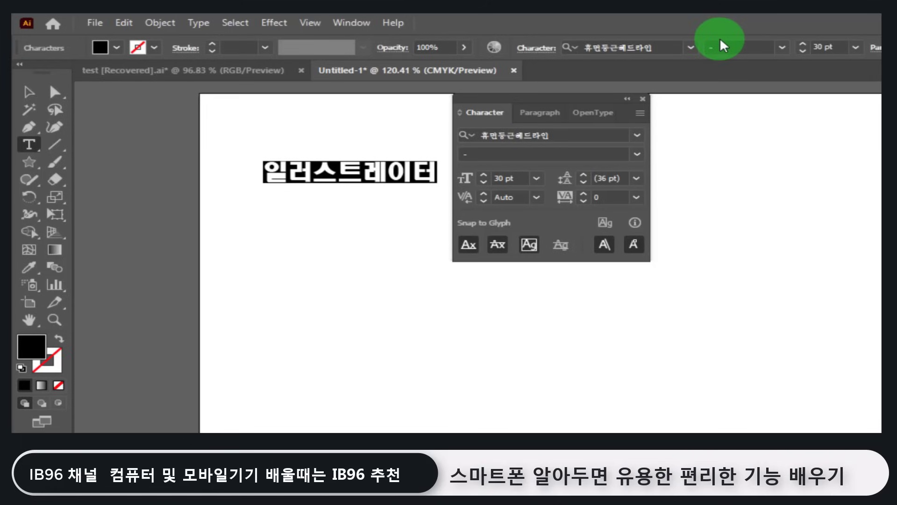
left_click(349, 23)
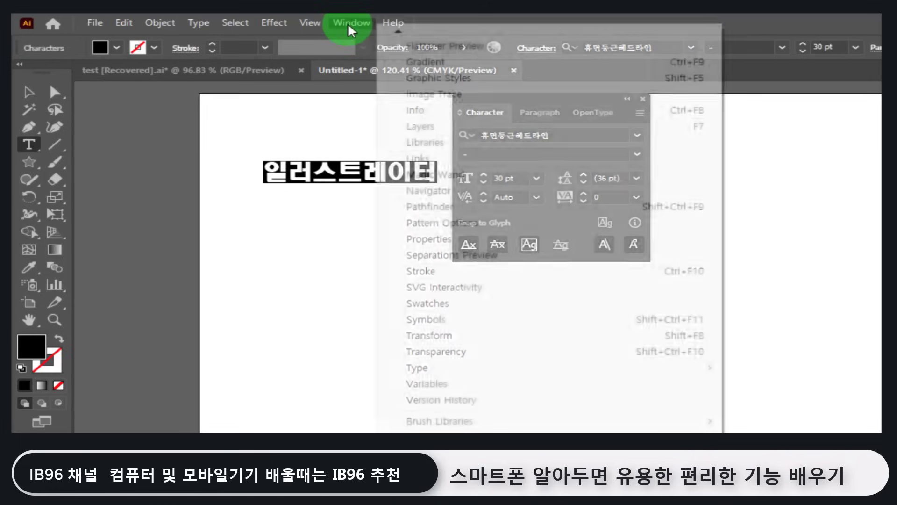
left_click(815, 19)
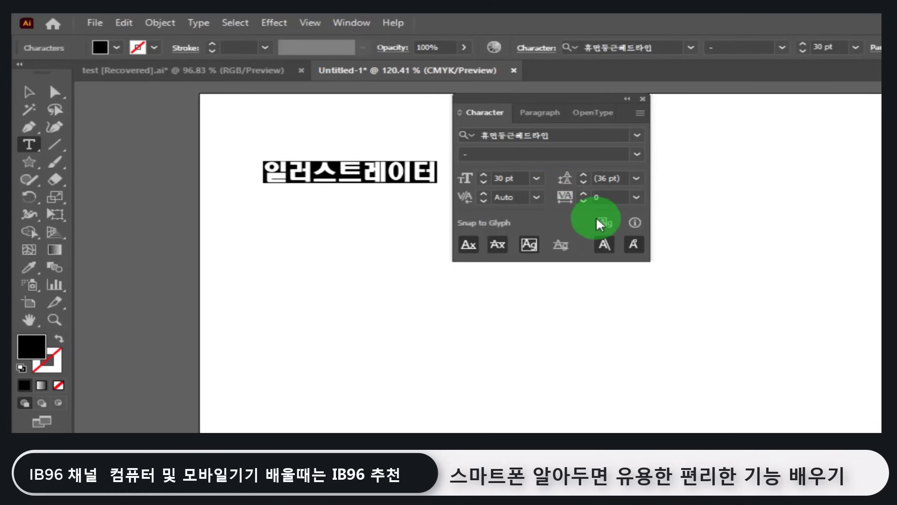
Increase the selected text's tracking to 7 and set it back to 0
left_click(585, 192)
left_click(585, 192)
left_click(585, 192)
left_click(586, 192)
left_click(585, 192)
left_click(585, 192)
left_click(585, 192)
left_click(639, 199)
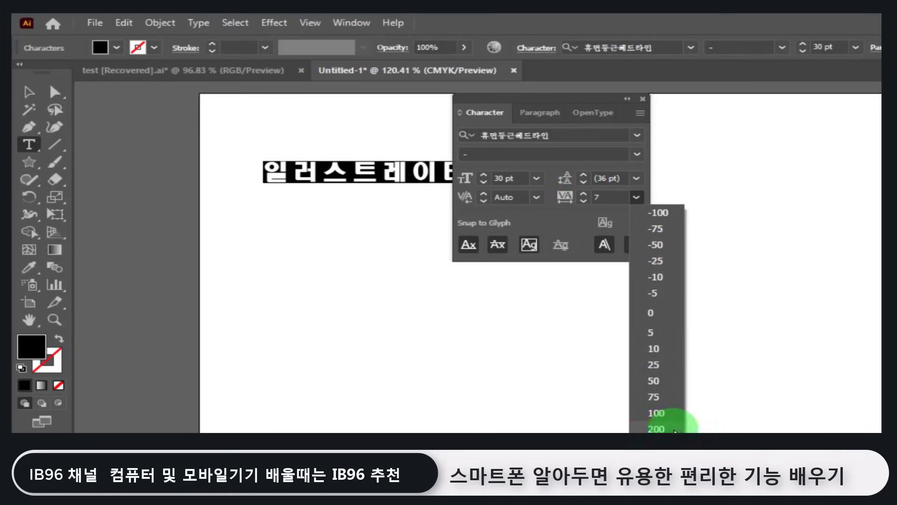
left_click(668, 316)
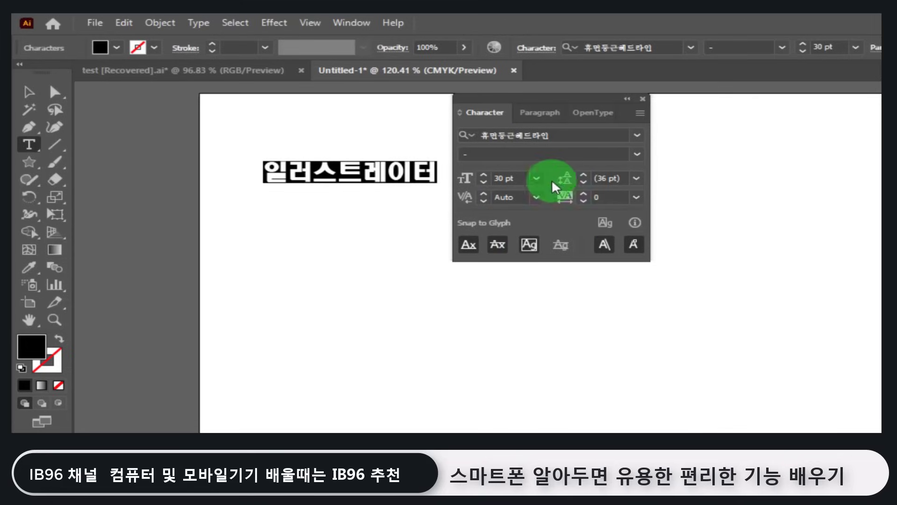
Add the lines "강좌입니다." and "쉽게 배울 수 있습니다." below the word "일러스트레이터"
left_click(434, 169)
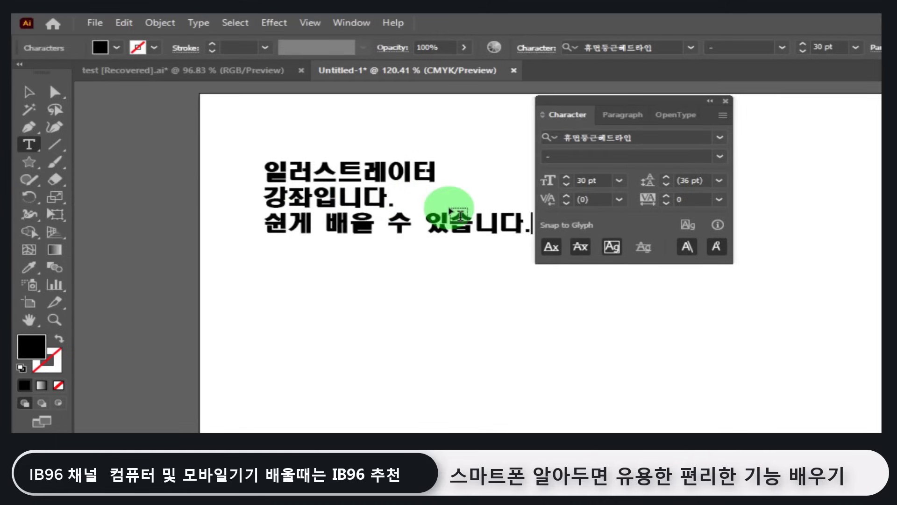
Select all three text lines and increase their leading to 55 pt
left_click_drag(531, 226, 238, 161)
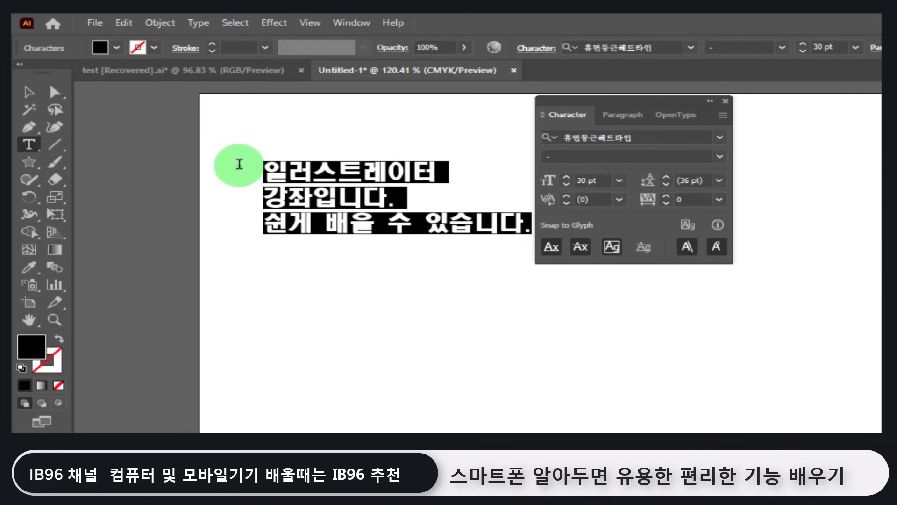
left_click(665, 177)
left_click(664, 177)
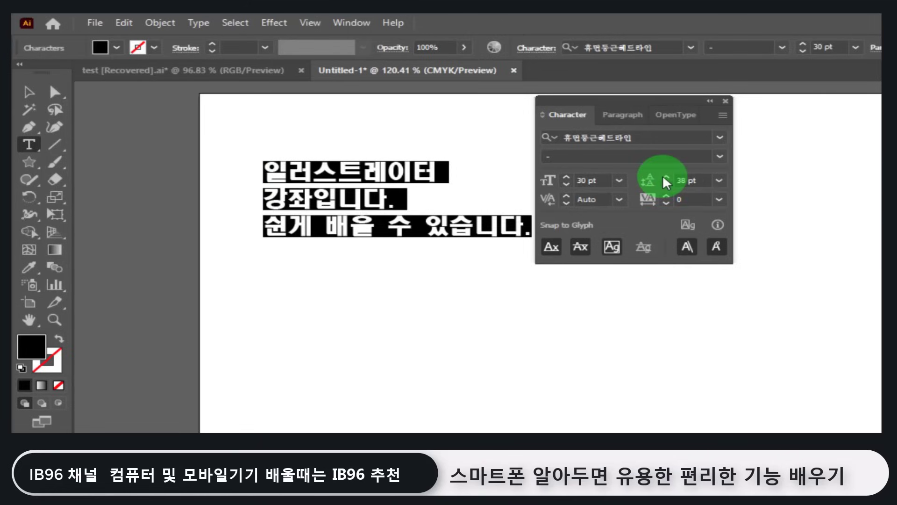
left_click(664, 177)
left_click(665, 177)
left_click(665, 177)
left_click(664, 177)
left_click(664, 177)
left_click(664, 177)
left_click(664, 177)
left_click(664, 177)
left_click(664, 177)
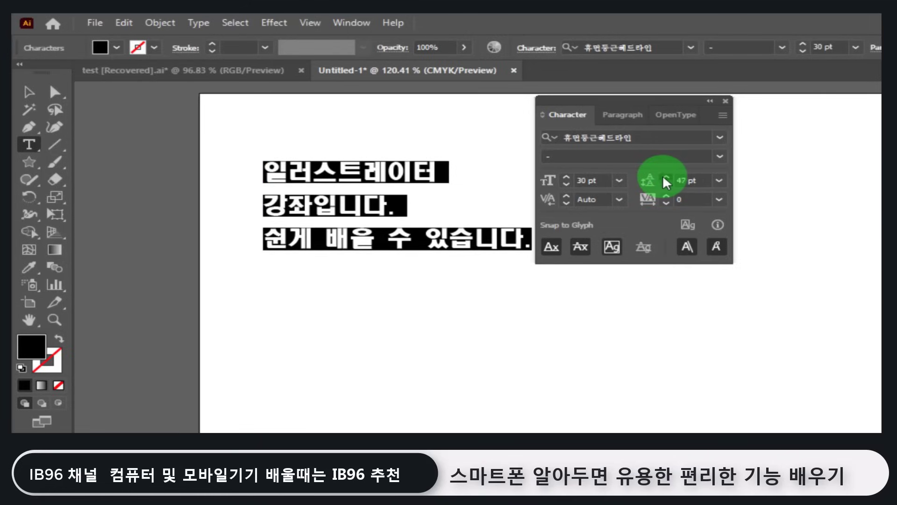
left_click(664, 177)
left_click(664, 177)
left_click(664, 177)
left_click(664, 178)
left_click(665, 177)
left_click(664, 177)
left_click(664, 178)
left_click(664, 177)
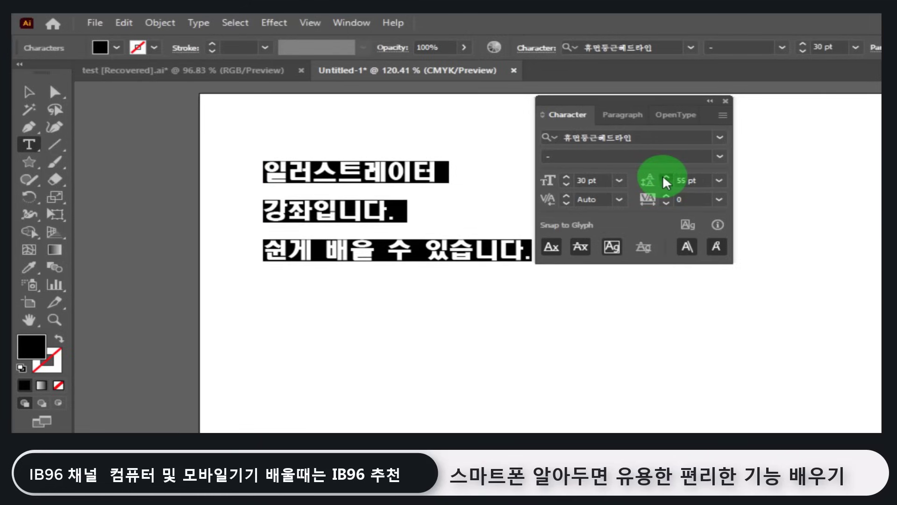
Increase the leading of the three selected text lines to 62 pt
left_click(664, 177)
left_click(664, 177)
left_click(664, 177)
left_click(664, 177)
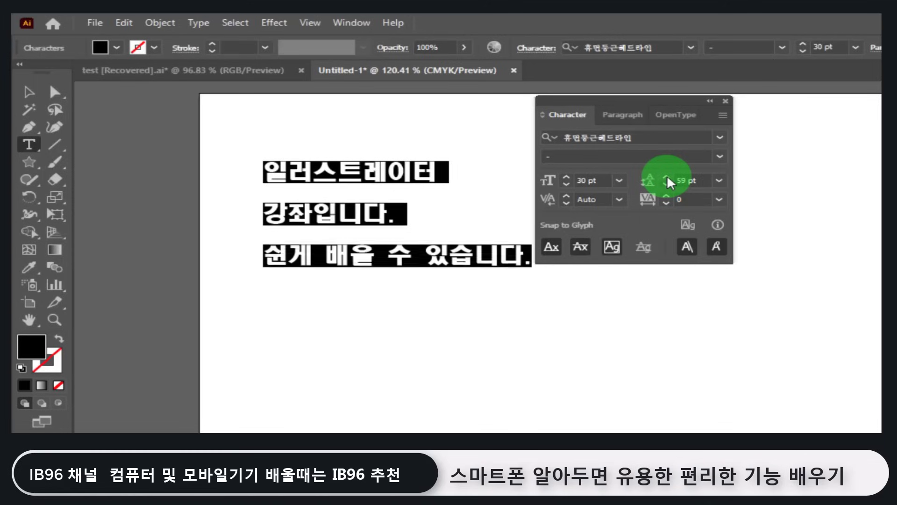
left_click(664, 177)
left_click(664, 178)
left_click(664, 177)
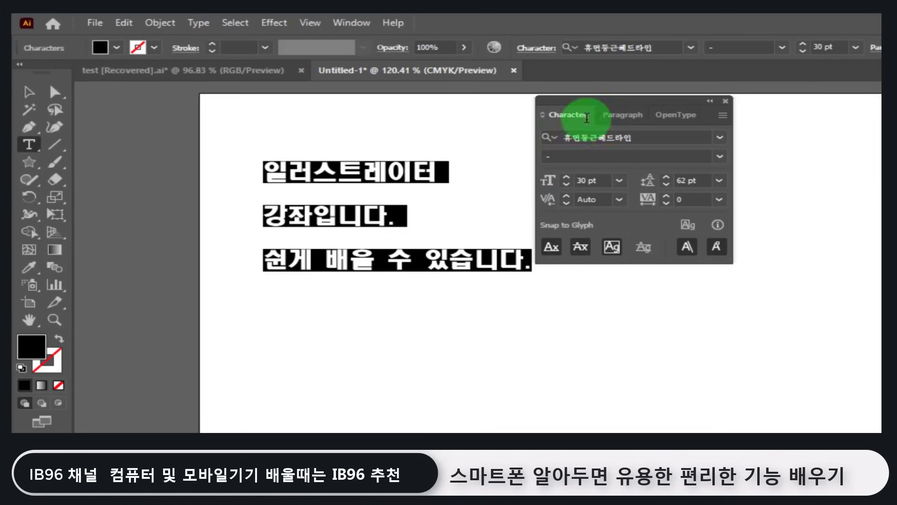
Move the Character panel clear of the text and reposition the text block near the upper middle of the artboard
left_click_drag(601, 100, 115, 136)
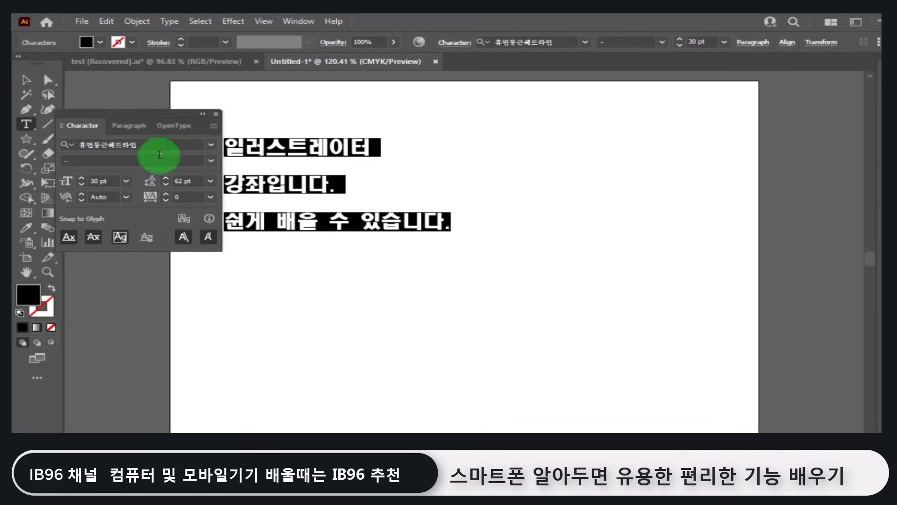
left_click(27, 83)
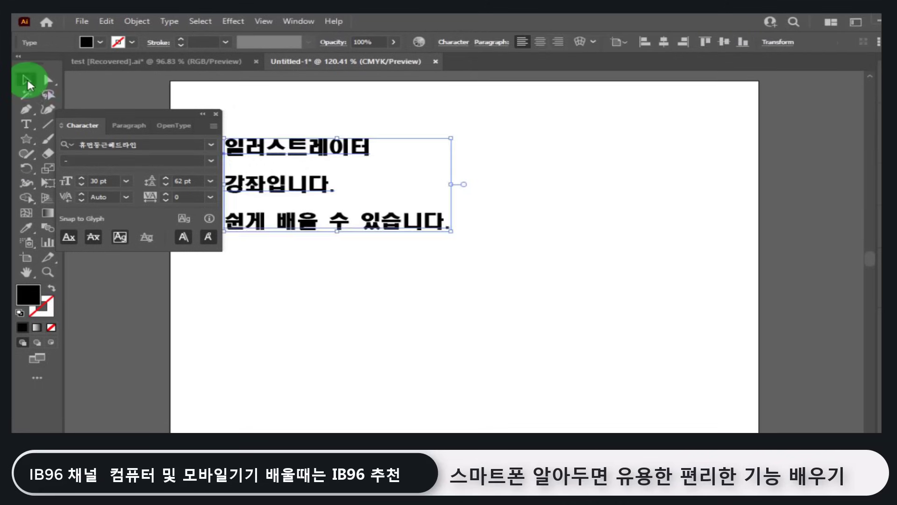
left_click_drag(302, 149, 460, 126)
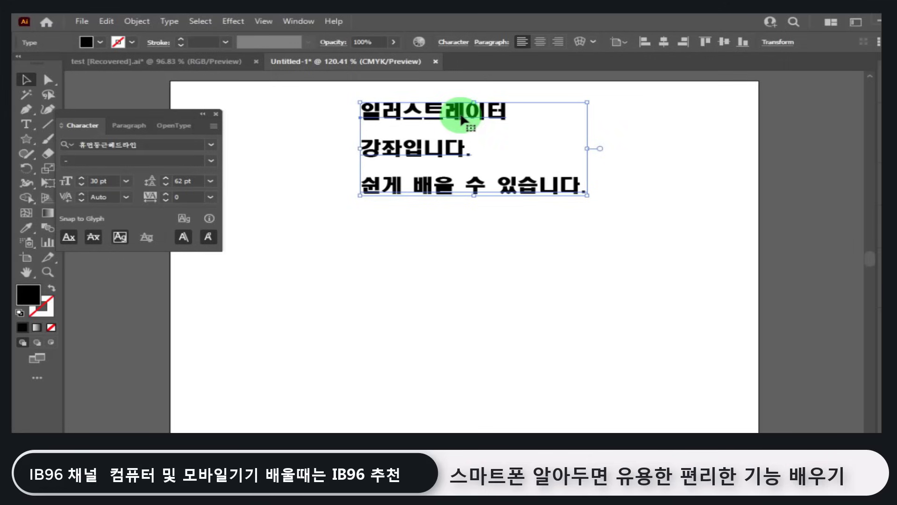
left_click_drag(463, 120, 592, 270)
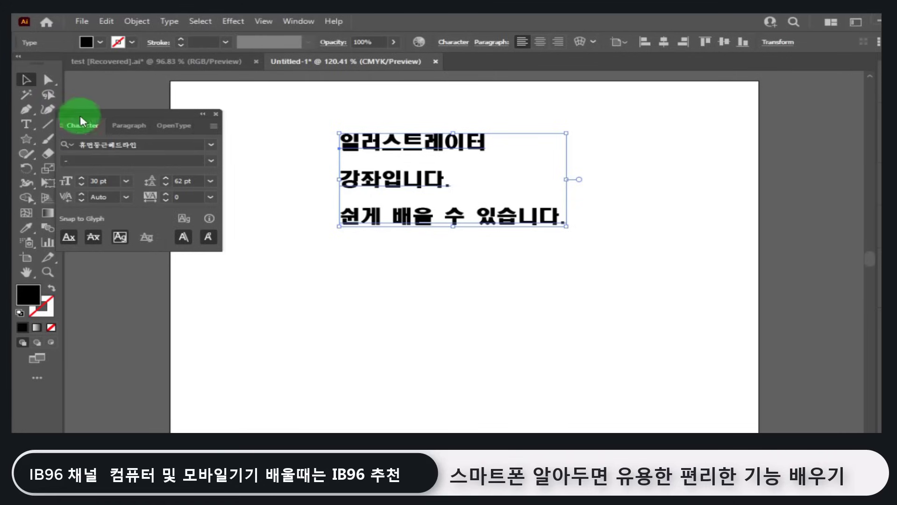
left_click_drag(94, 116, 126, 104)
Draw a rectangle below the text block and fill it with bright yellow
left_click(26, 139)
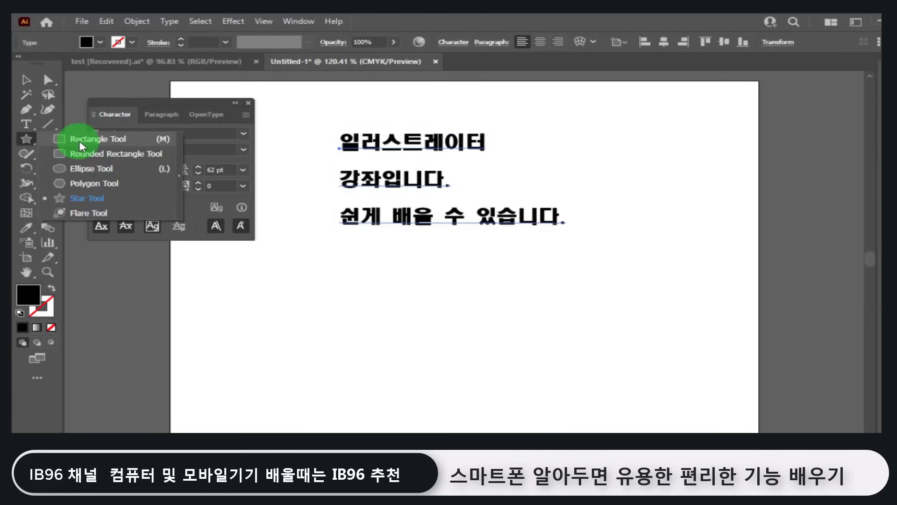
left_click(74, 137)
left_click_drag(352, 254, 525, 361)
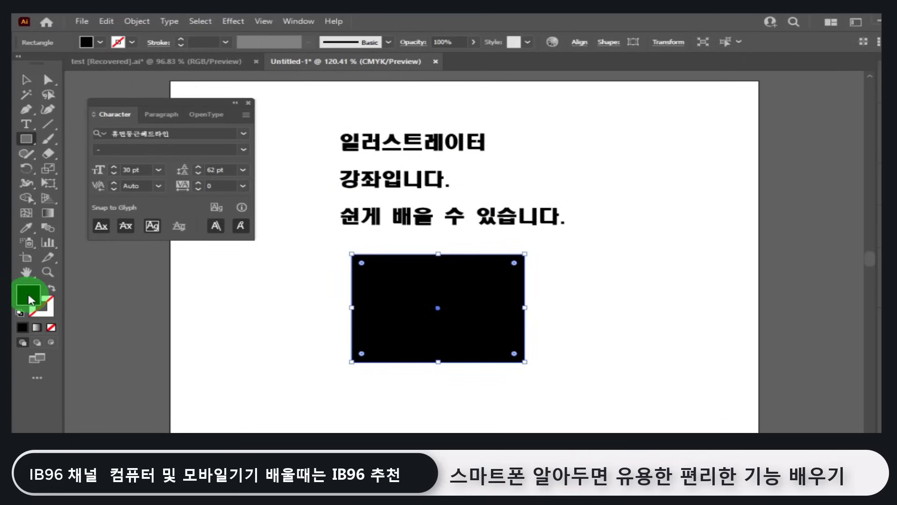
double_click(27, 299)
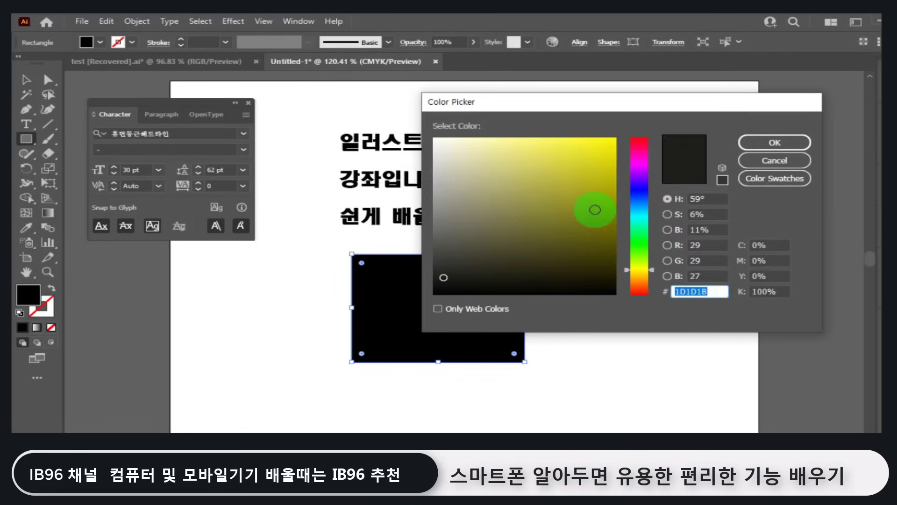
left_click_drag(606, 155, 622, 150)
left_click(775, 142)
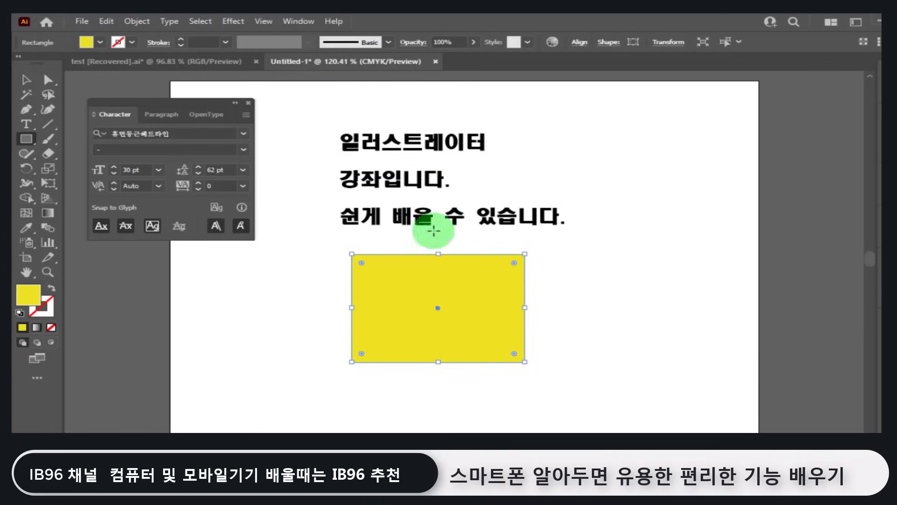
Move the yellow rectangle over the right part of the text so it overlaps all three lines
left_click(27, 79)
left_click_drag(376, 351, 471, 245)
left_click(478, 335)
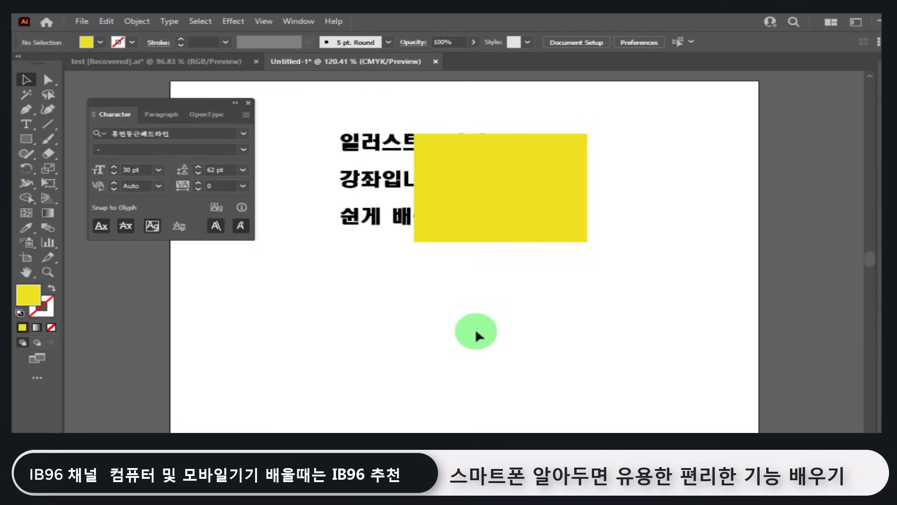
key("ctrl+z")
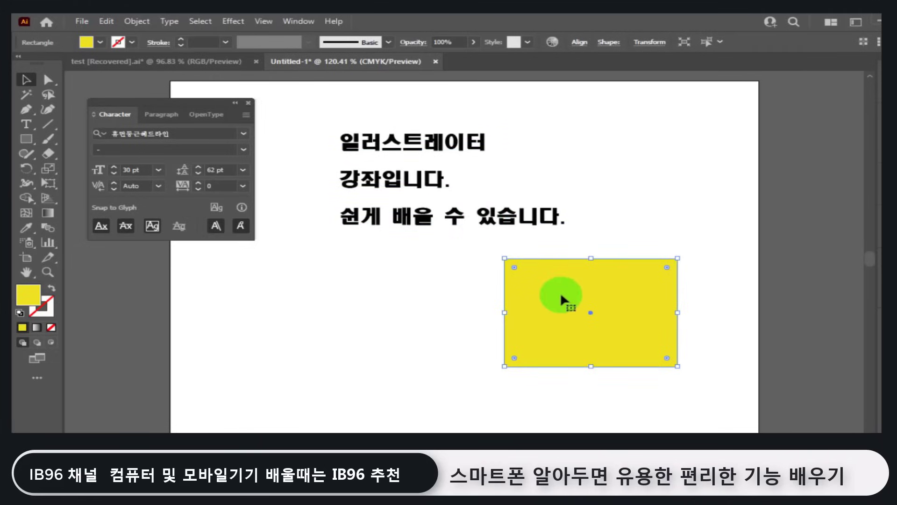
left_click_drag(561, 299, 467, 177)
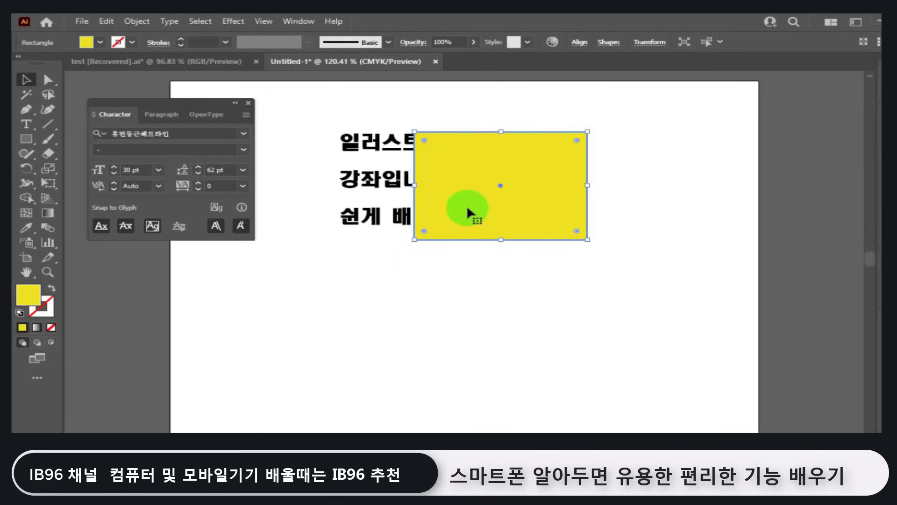
left_click_drag(478, 213, 501, 205)
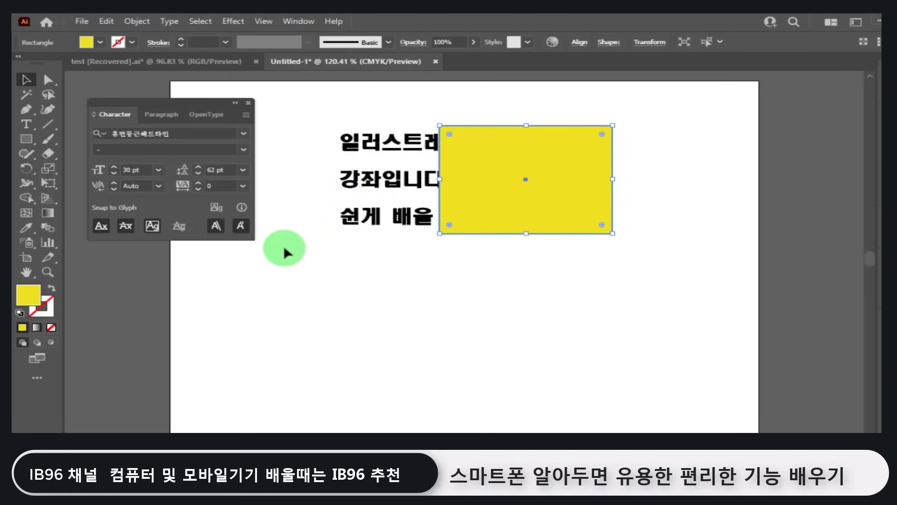
left_click(431, 241)
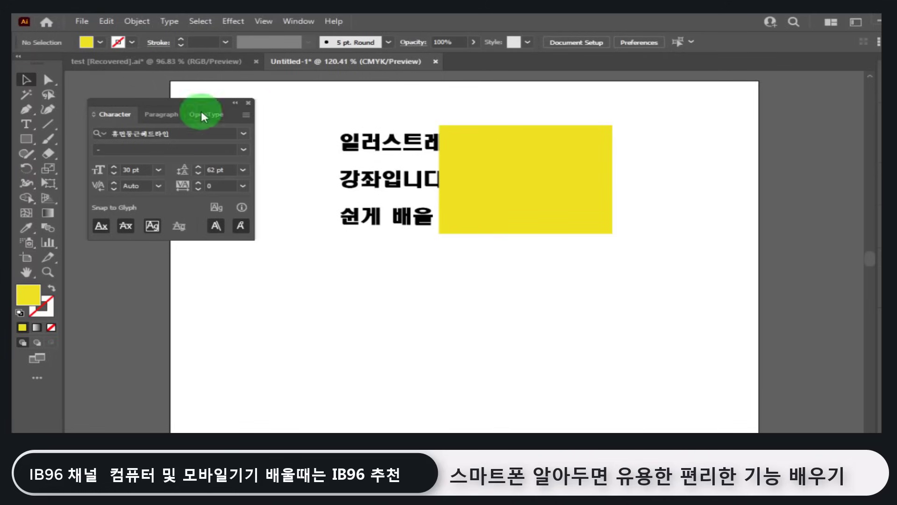
Send the yellow rectangle to the back, behind the text
left_click(138, 23)
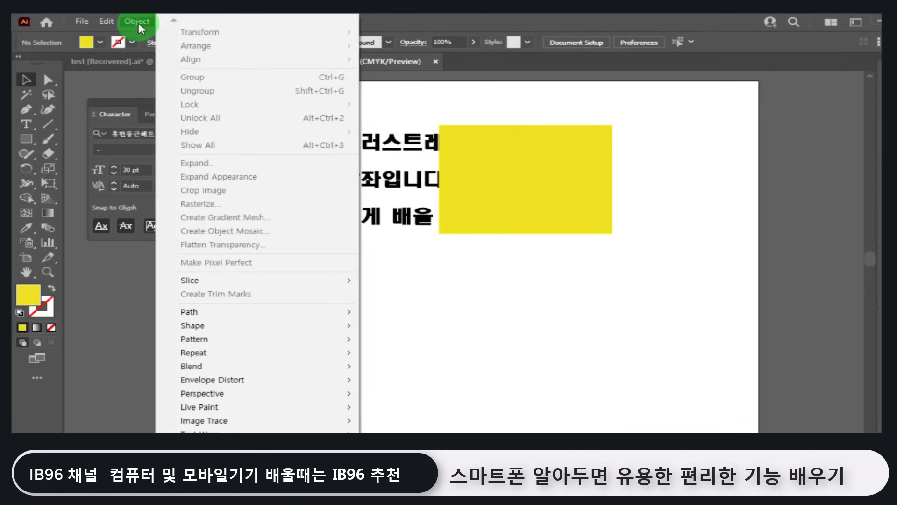
left_click(418, 19)
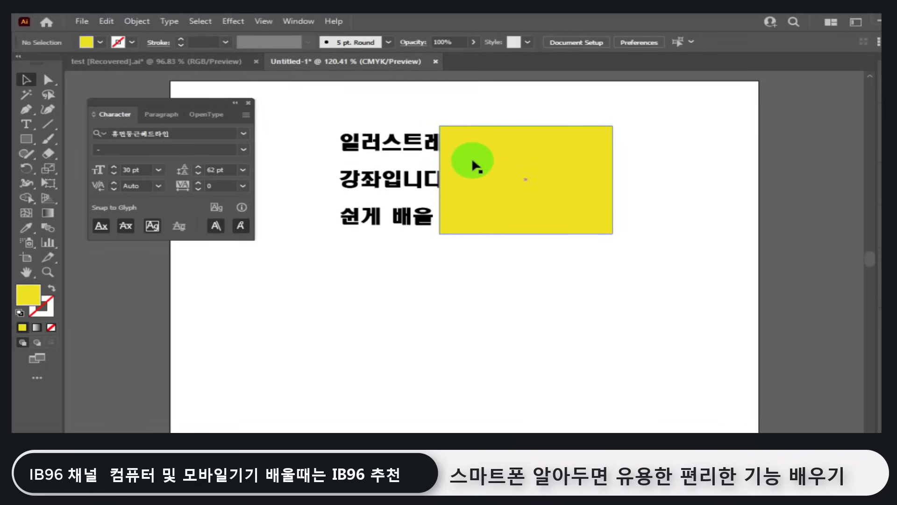
left_click(468, 149)
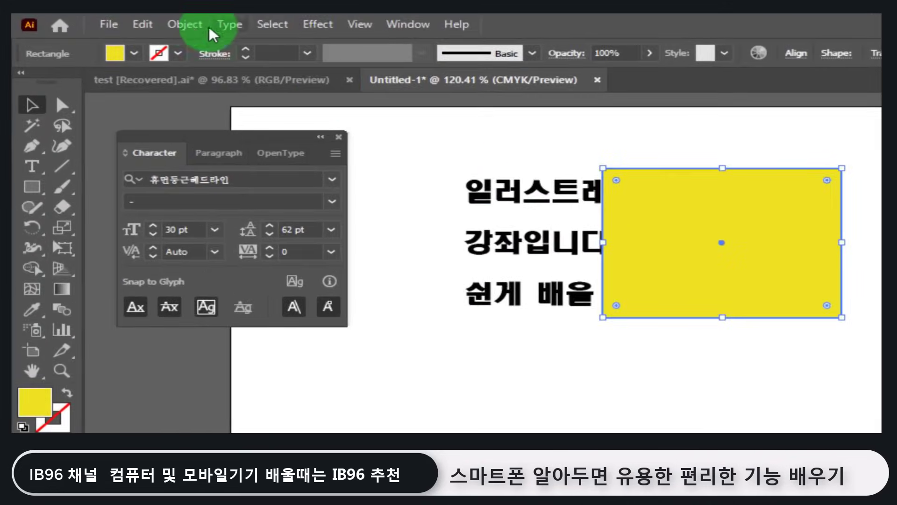
left_click(138, 21)
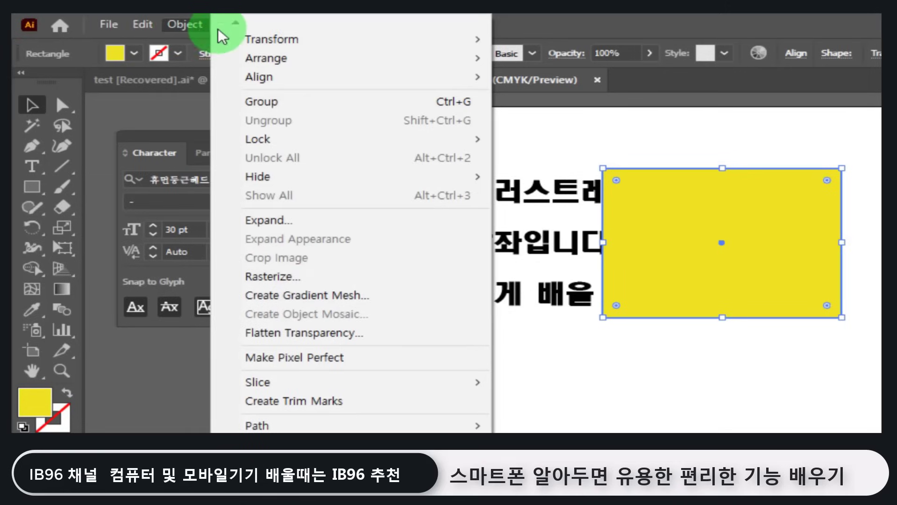
mouse_move(290, 59)
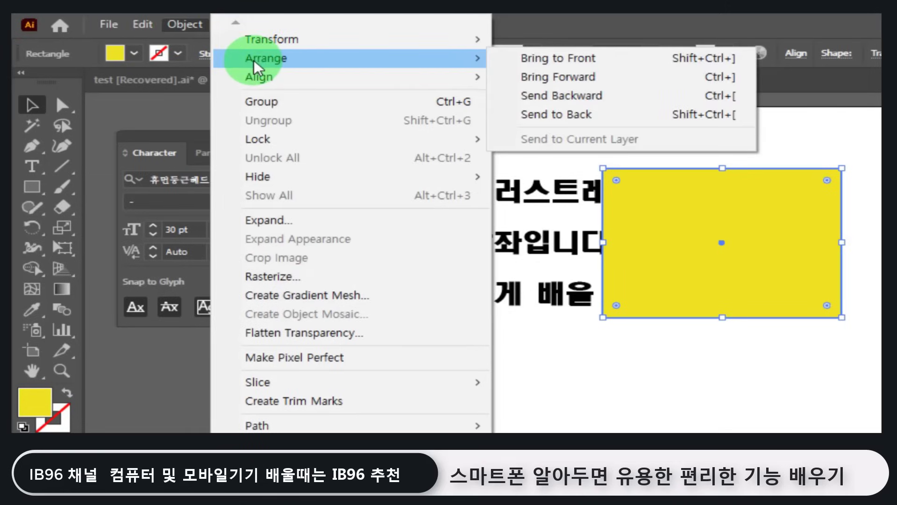
left_click(570, 123)
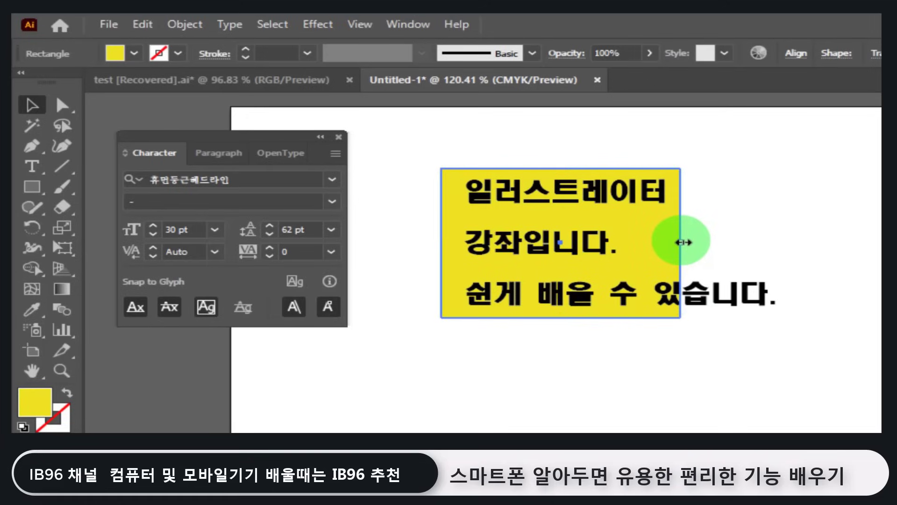
Widen the yellow rectangle to the right so it extends past the end of the longest text line
left_click_drag(683, 242, 797, 246)
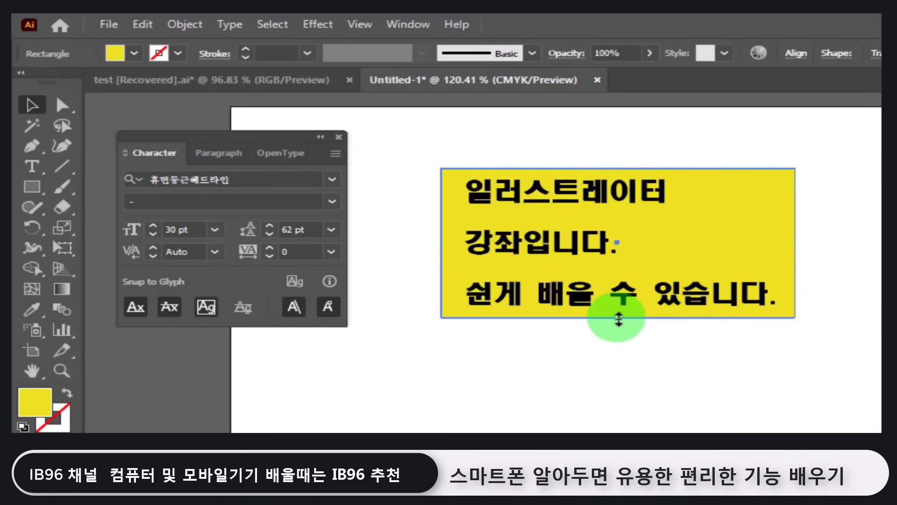
mouse_move(619, 320)
left_mouse_down()
mouse_move(618, 415)
mouse_move(616, 319)
left_mouse_up()
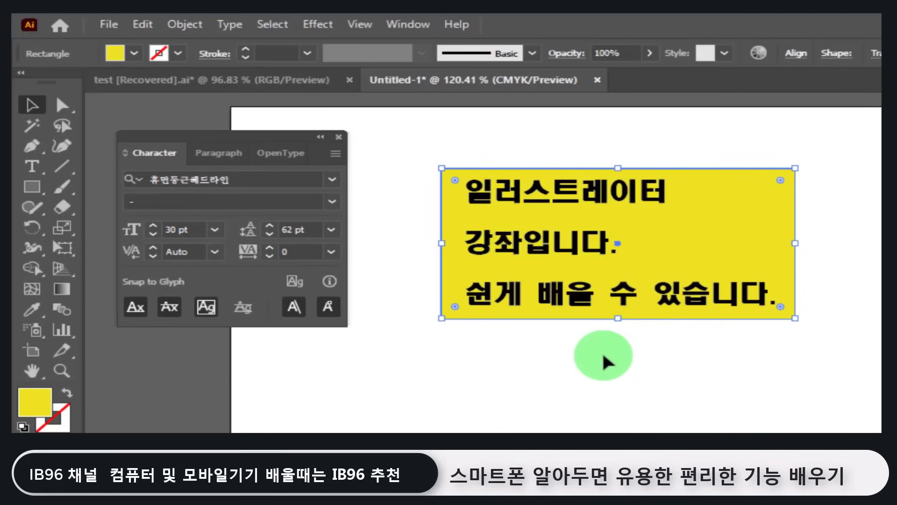
mouse_move(796, 317)
left_mouse_down()
mouse_move(644, 212)
mouse_move(797, 319)
left_mouse_up()
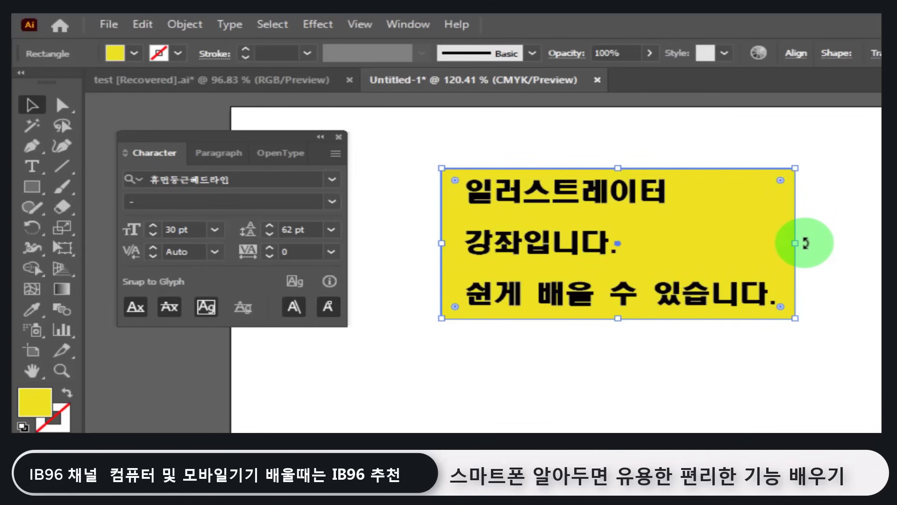
Rotate the yellow rectangle clockwise about its centre and turn it back to horizontal
left_click_drag(805, 244, 674, 356)
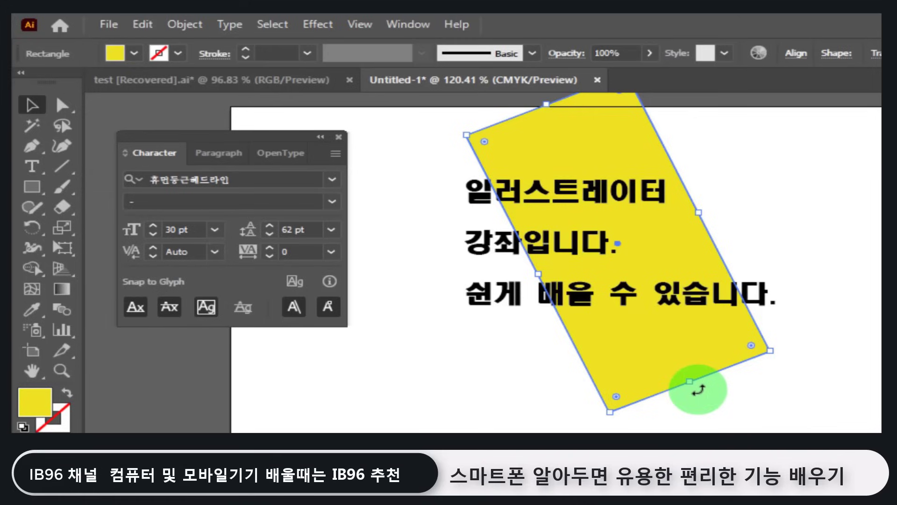
left_click_drag(698, 389, 760, 344)
left_click_drag(795, 248, 795, 244)
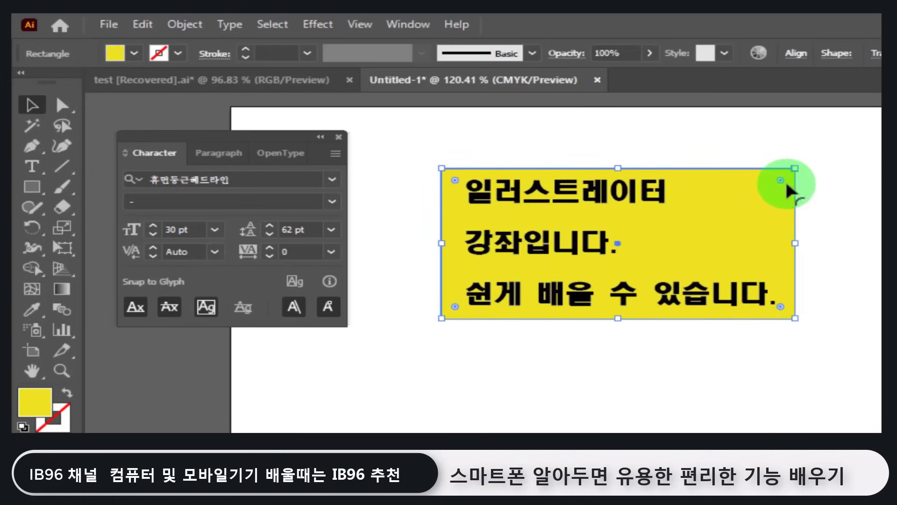
Enlarge the yellow rectangle slightly on all sides around the text and round its four corners
left_click_drag(795, 318, 800, 324)
left_click_drag(772, 253, 767, 243)
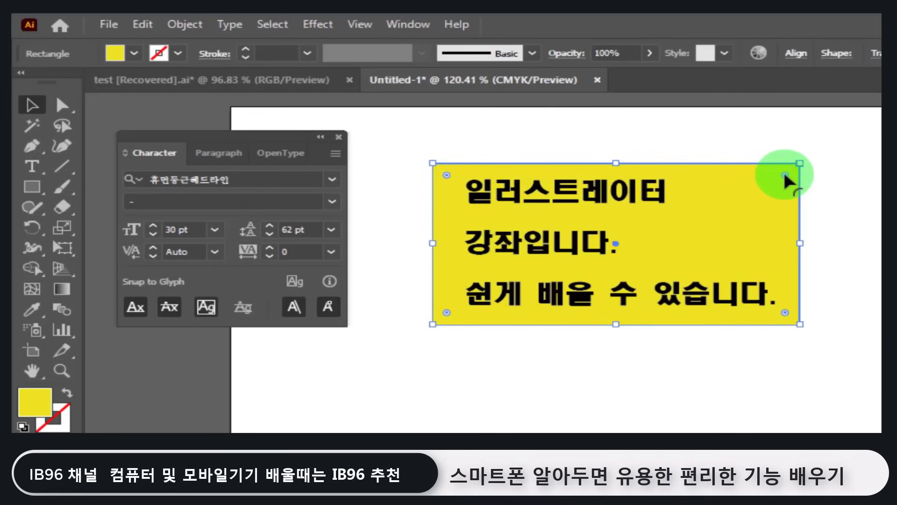
left_click_drag(785, 175, 775, 189)
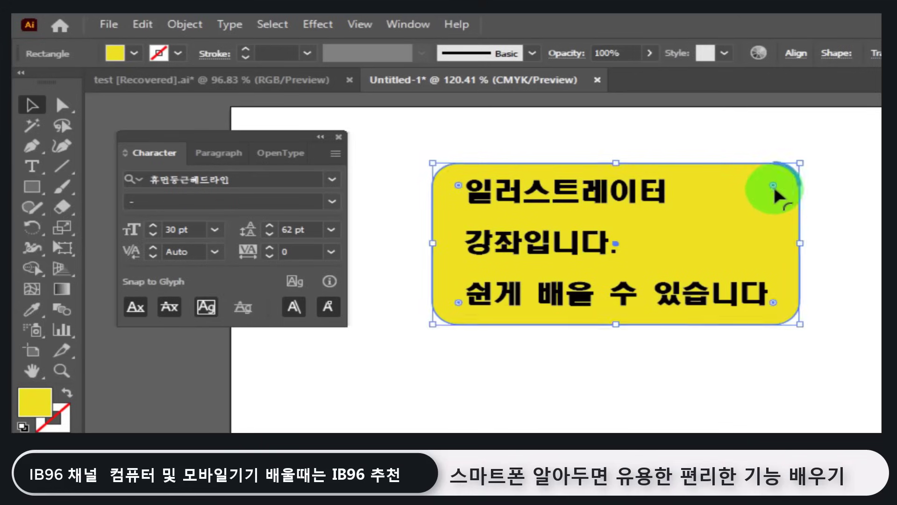
left_click(868, 314)
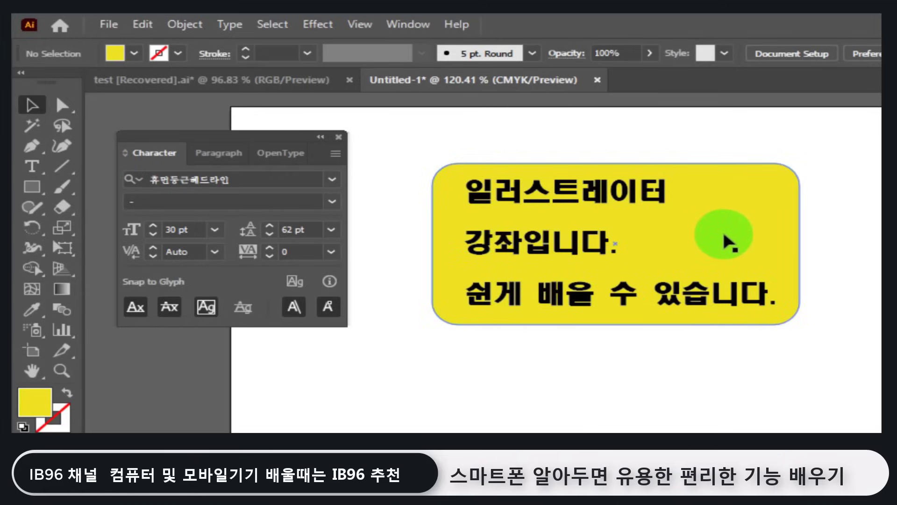
Reduce the corner rounding of the yellow rectangle to a smaller radius
left_click(726, 234)
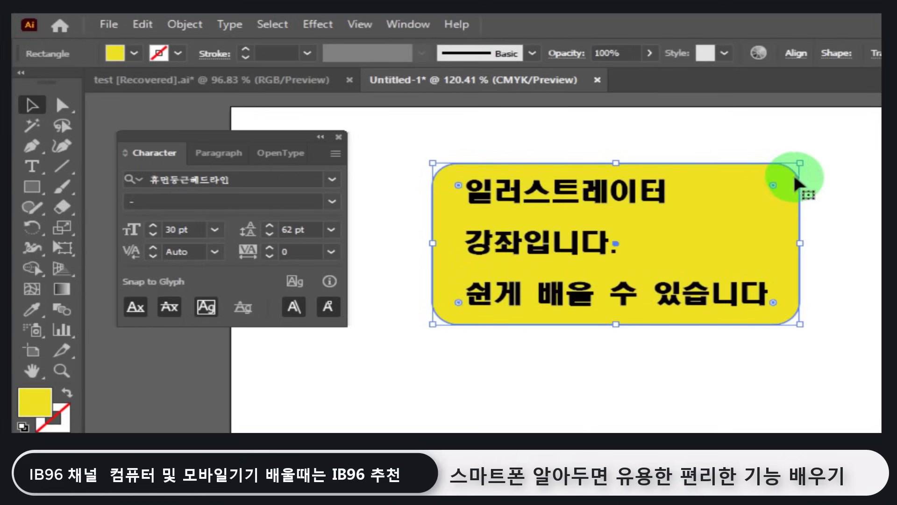
mouse_move(775, 180)
left_mouse_down()
mouse_move(791, 184)
mouse_move(786, 170)
left_mouse_up()
left_click(638, 427)
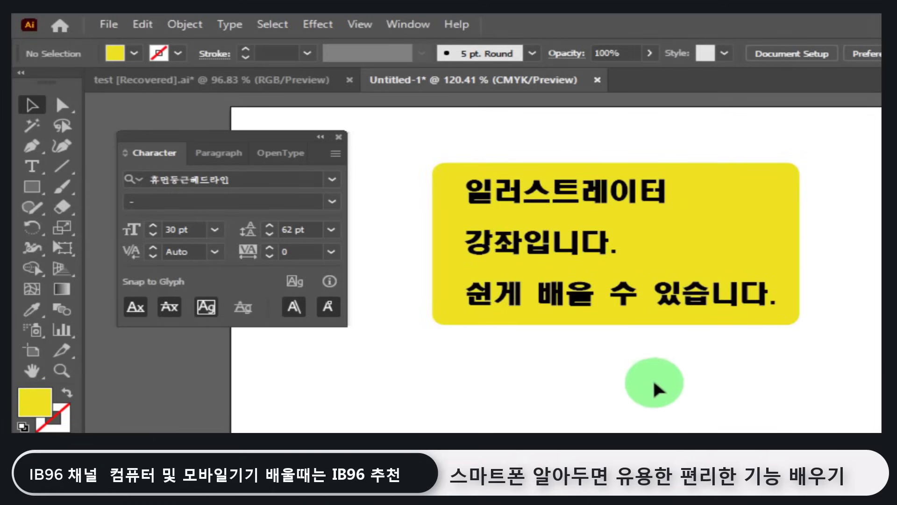
Select all characters of the three text lines with the Type tool and deselect the text
left_click(639, 299)
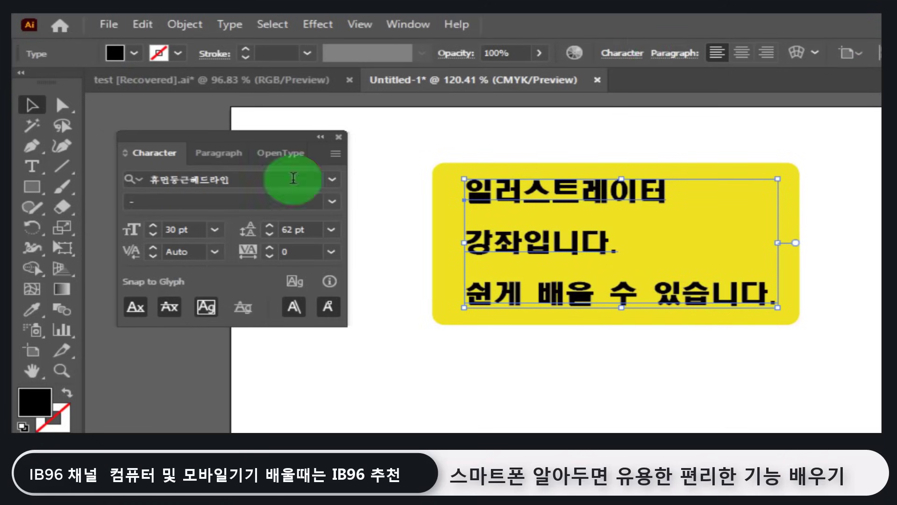
left_click(33, 165)
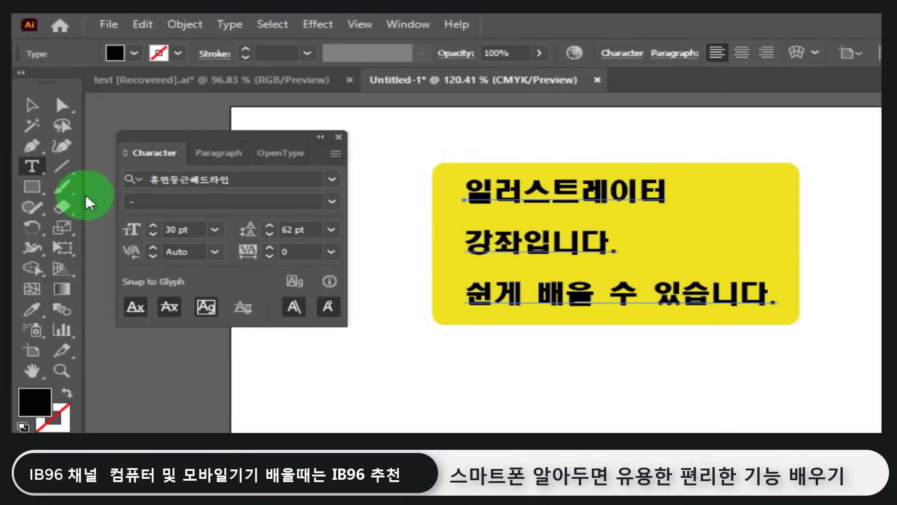
left_click_drag(464, 191, 580, 191)
left_click_drag(604, 231, 777, 295)
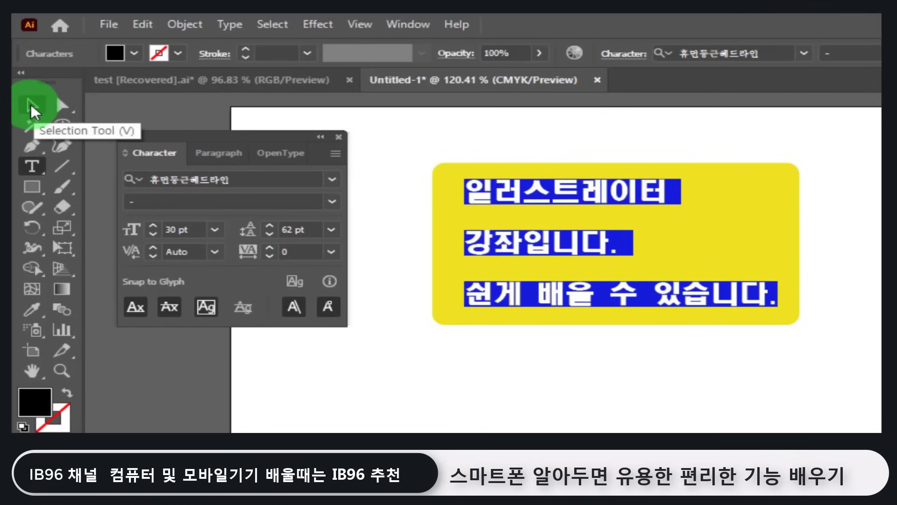
left_click(31, 105)
left_click(486, 414)
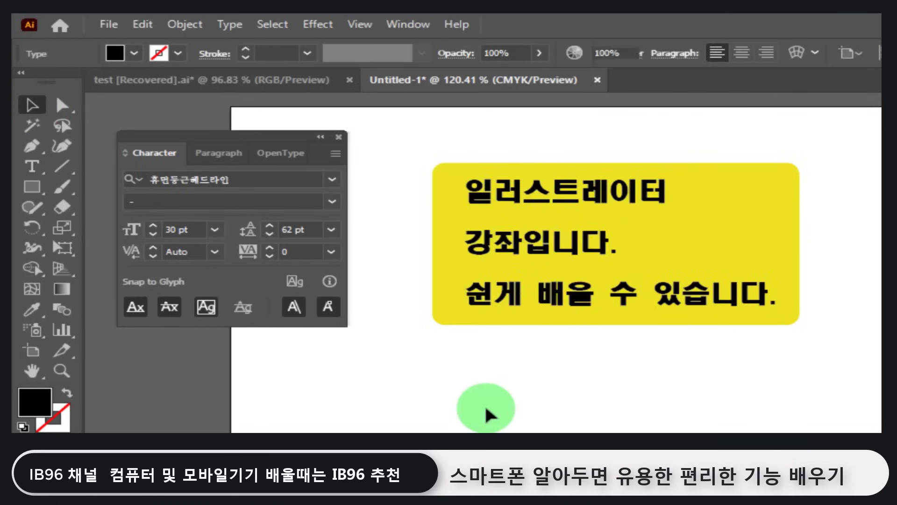
Highlight the characters 러스트레이 in the first text line with the Type tool and deselect the text
left_click(543, 253)
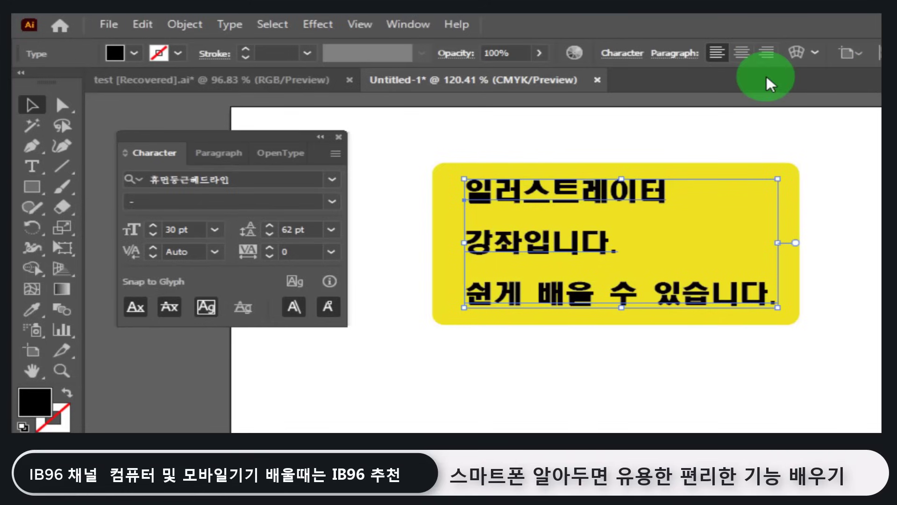
key("t")
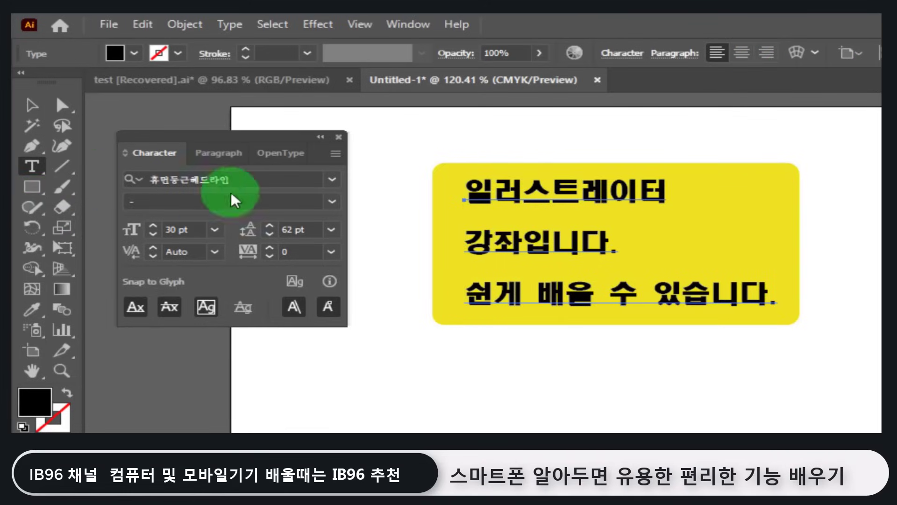
left_click_drag(500, 188, 639, 192)
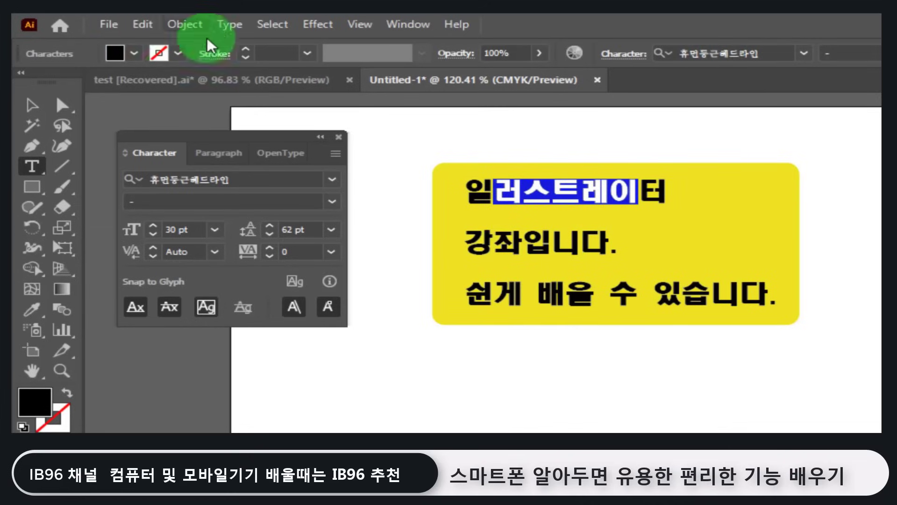
left_click(34, 105)
left_click(466, 368)
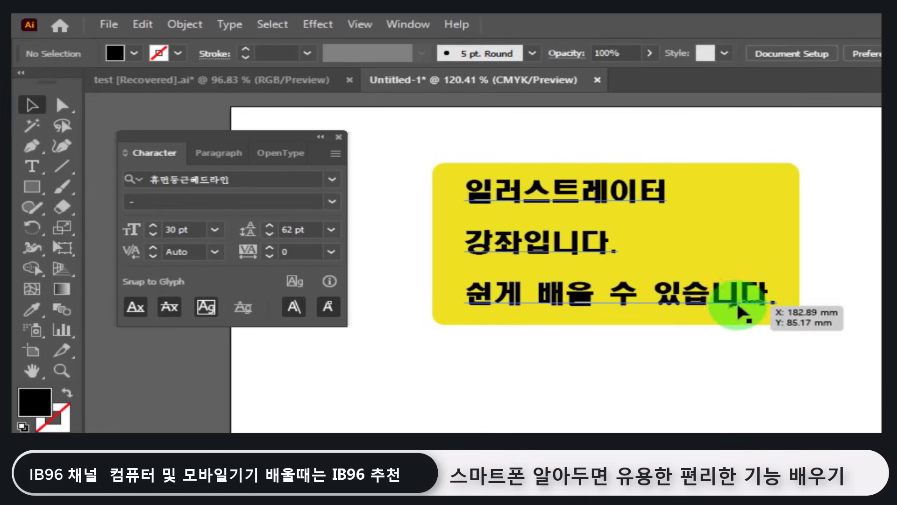
Move the three-line text below the yellow rectangle and back onto it
left_click_drag(617, 274, 753, 473)
left_click(804, 451)
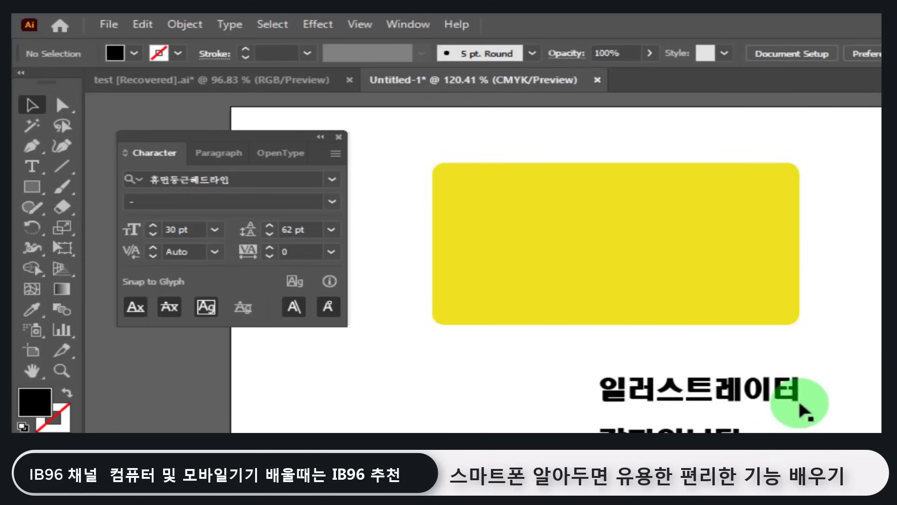
left_click_drag(771, 385, 726, 374)
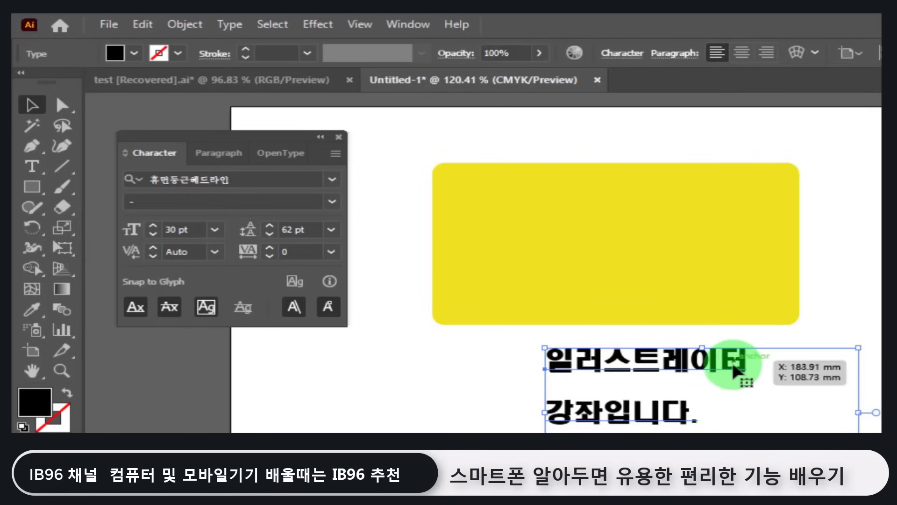
left_click_drag(734, 371, 724, 370)
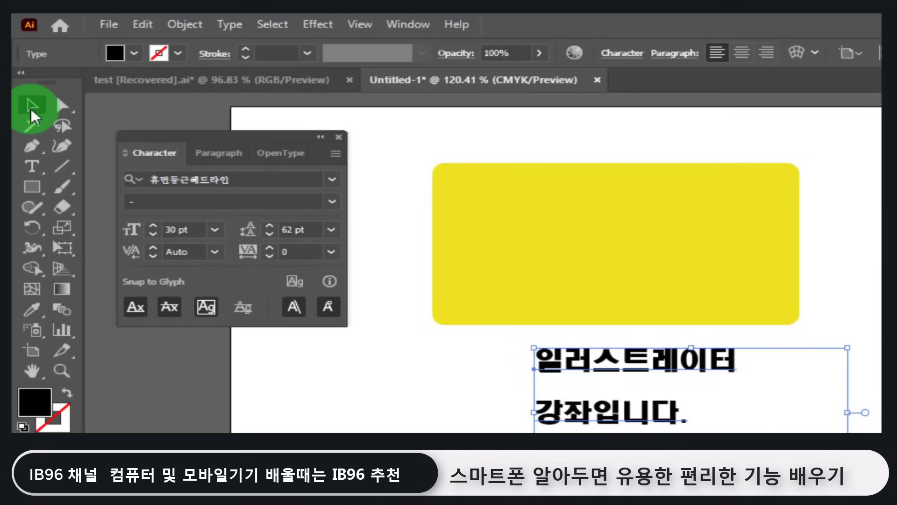
left_click_drag(653, 367, 586, 200)
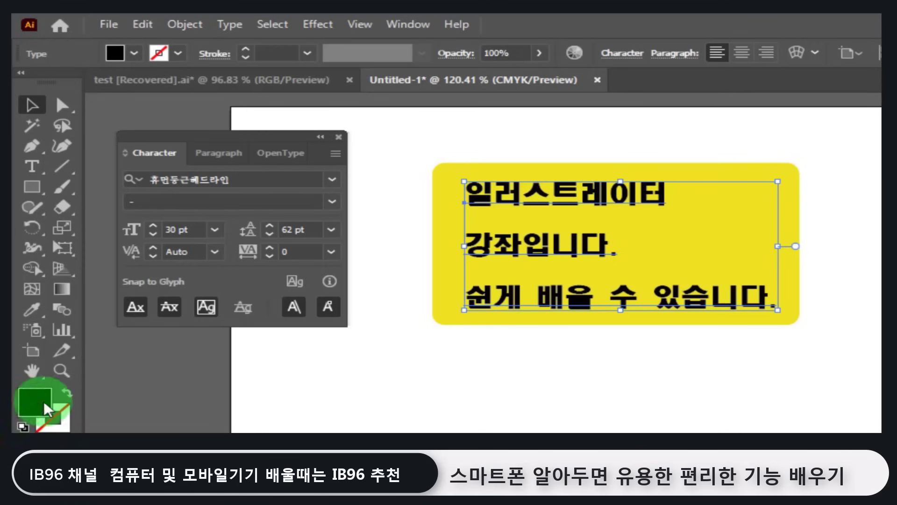
Set the fill colour of the three-line text to green 11B728
double_click(38, 393)
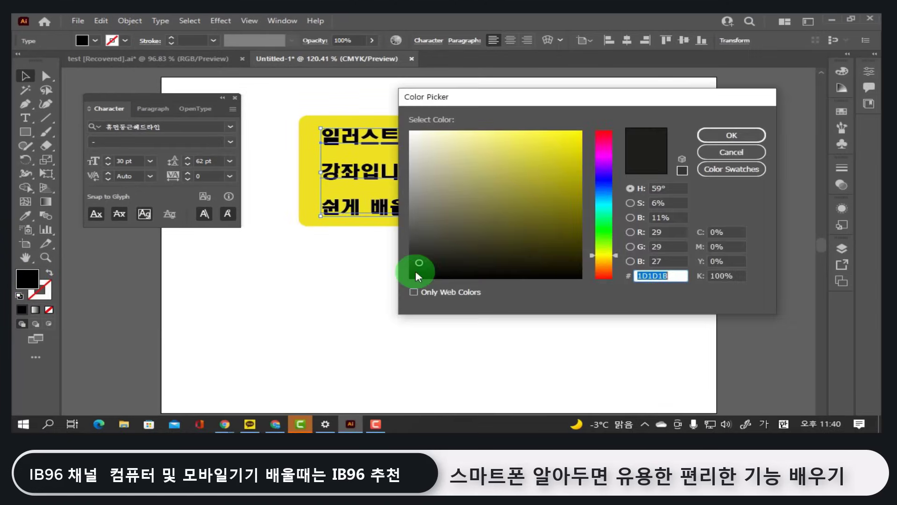
left_click_drag(608, 259, 610, 226)
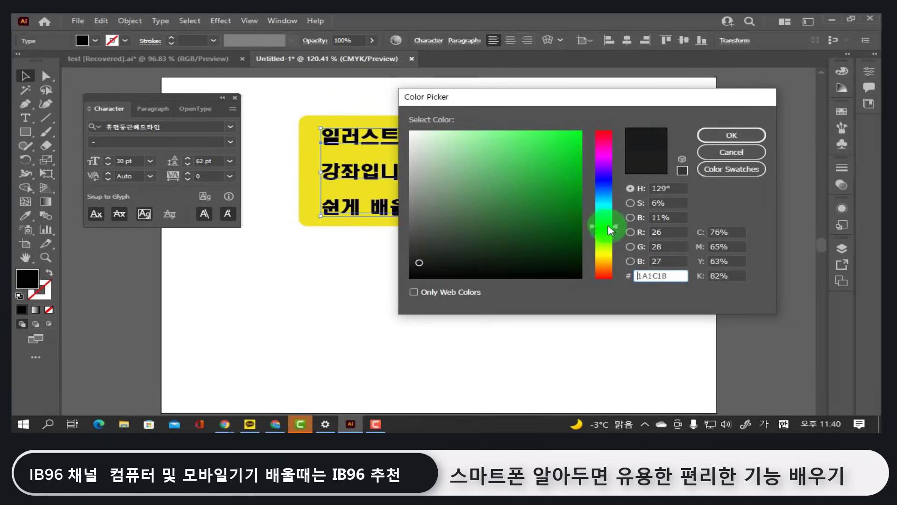
left_click(567, 173)
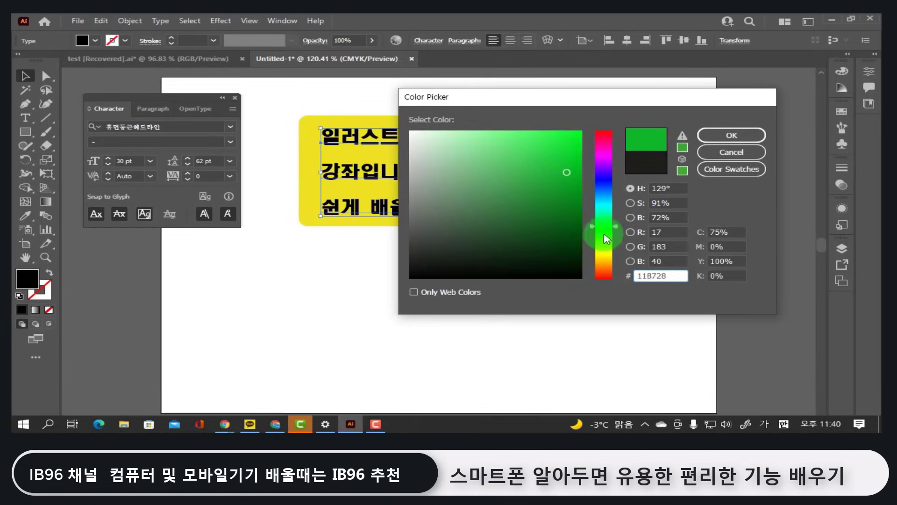
left_click(719, 135)
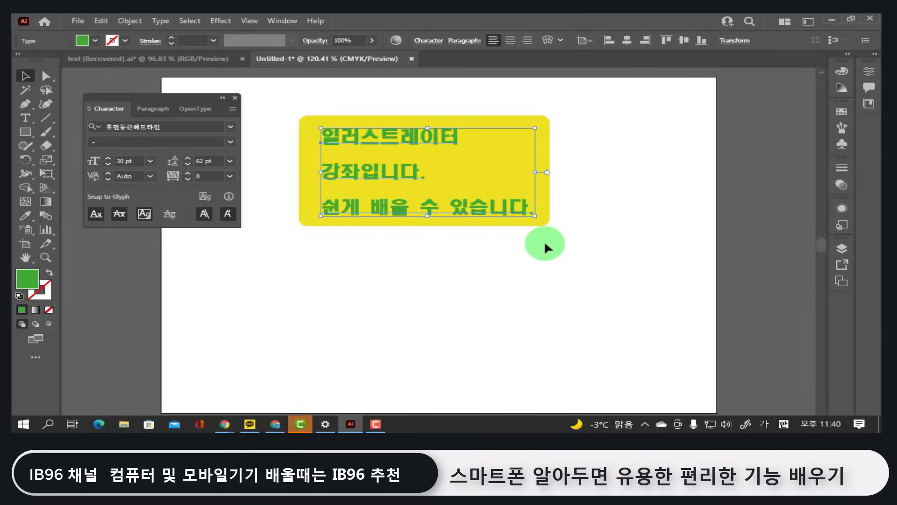
Set the fill colour of the three-line text to white FFFFFF and deselect it
double_click(28, 281)
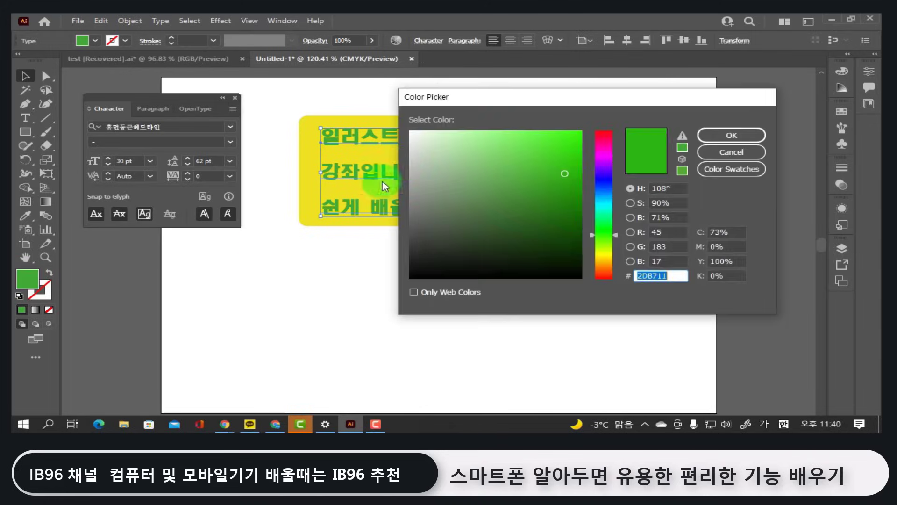
left_click_drag(423, 140, 411, 132)
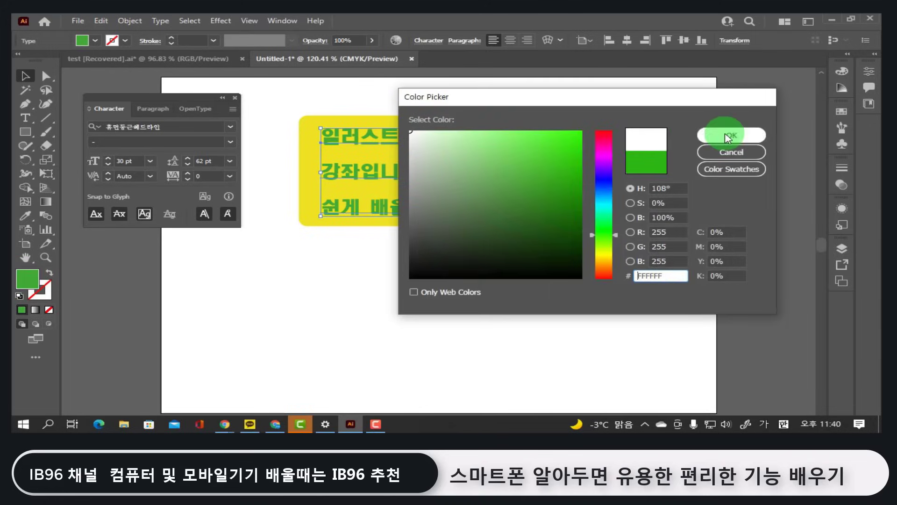
left_click(708, 135)
left_click(510, 280)
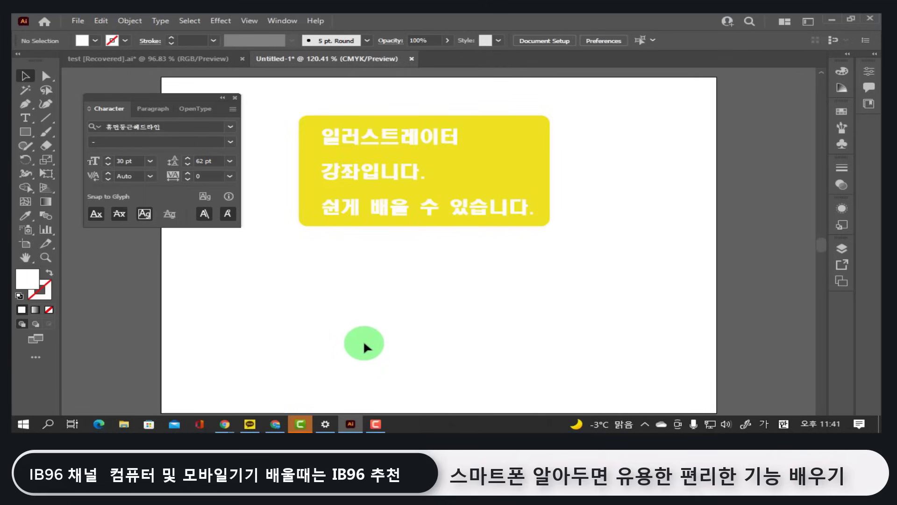
Add a separate text object reading "ib96 입니다." below the yellow rectangle
left_click(30, 123)
left_click(362, 280)
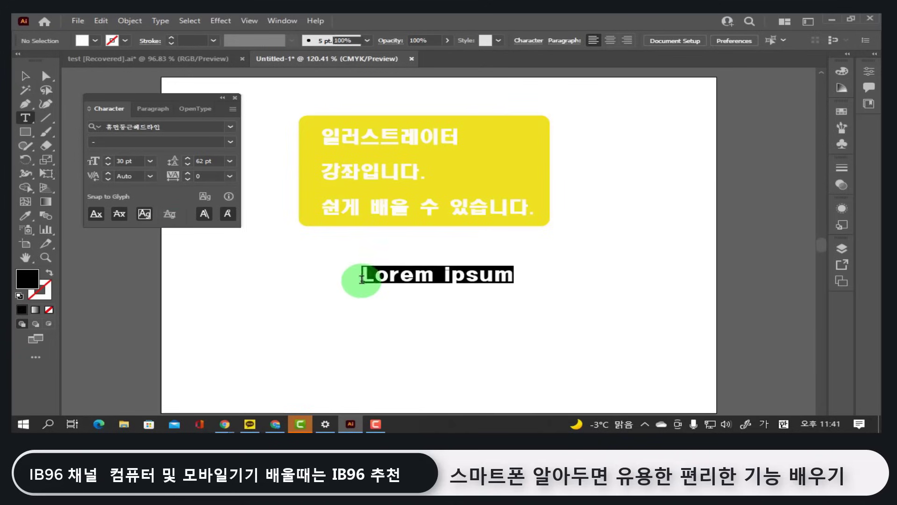
type("ib96 입니다.")
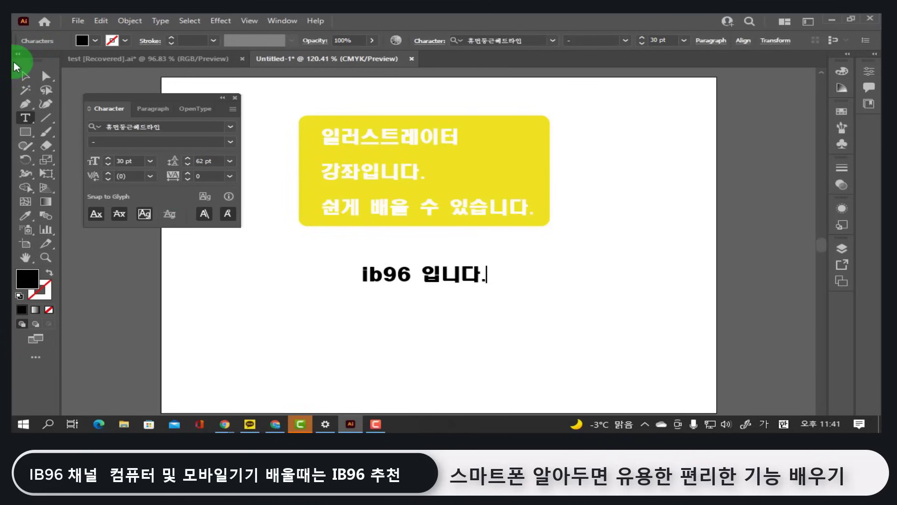
left_click(26, 76)
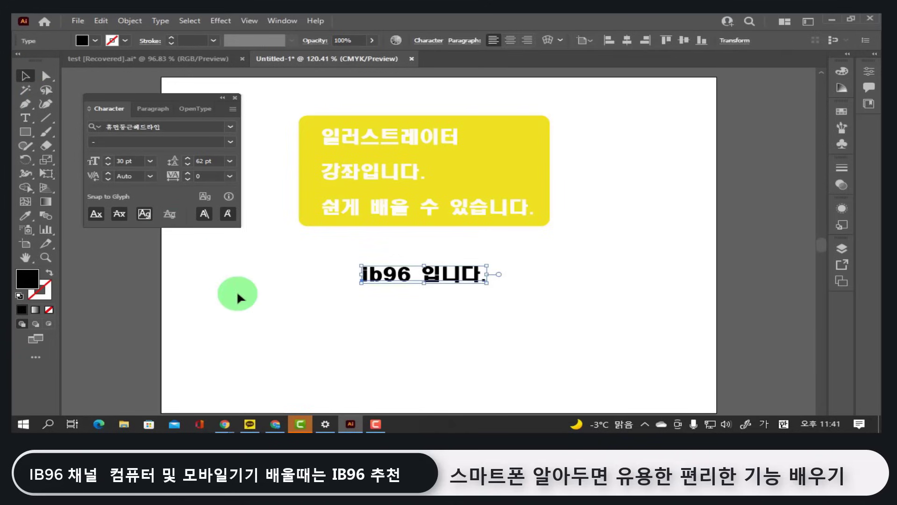
left_click(425, 312)
Move the "ib96 입니다." text over the right part of the yellow rectangle and set its font size to 60 pt
left_click_drag(427, 282, 498, 169)
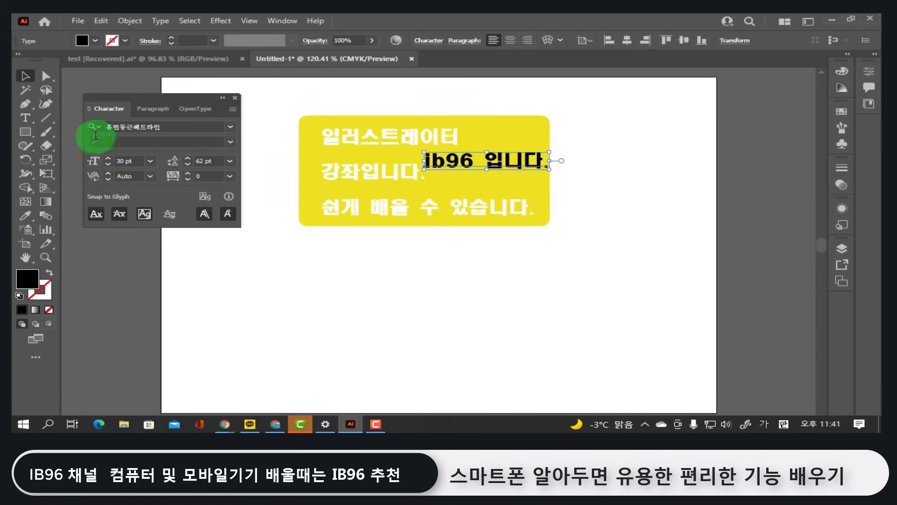
left_click(150, 160)
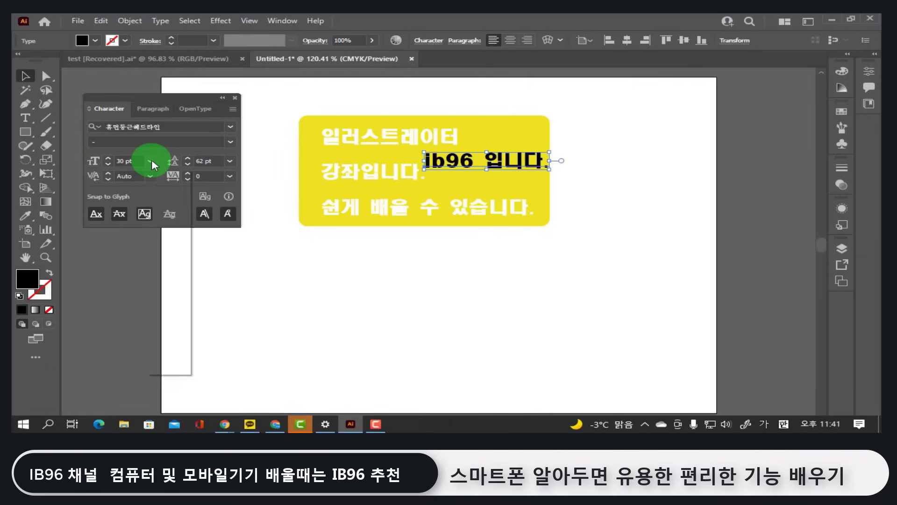
left_click(168, 356)
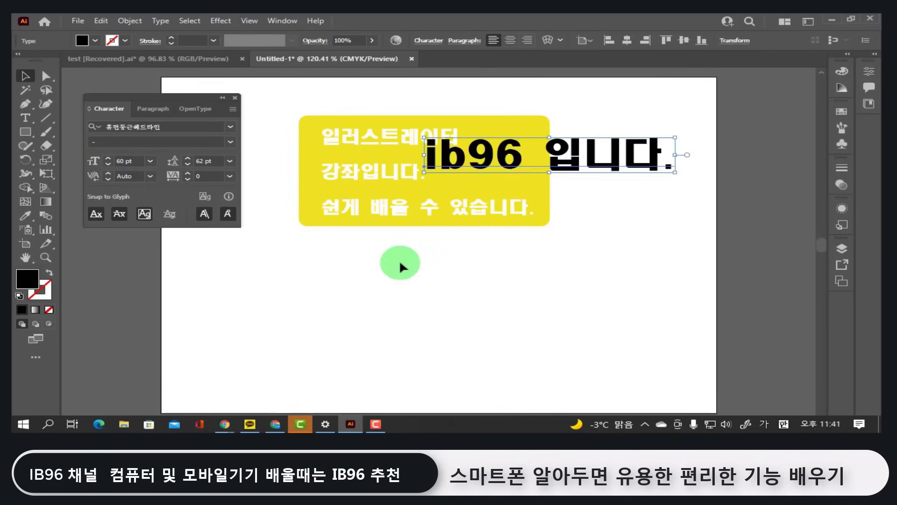
left_click_drag(517, 172, 606, 183)
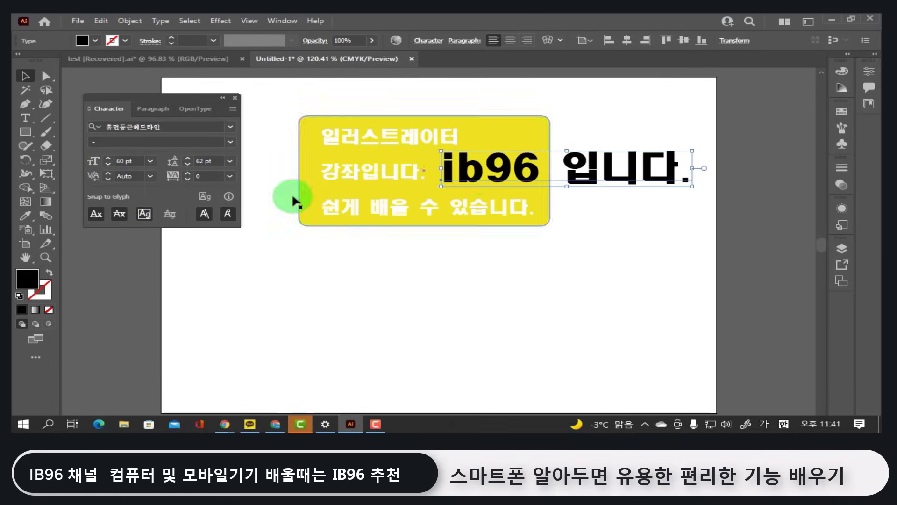
Change the fill colour of the "ib96 입니다." text to a pale yellow and deselect it
double_click(29, 280)
left_click(461, 124)
left_click(717, 135)
left_click(474, 286)
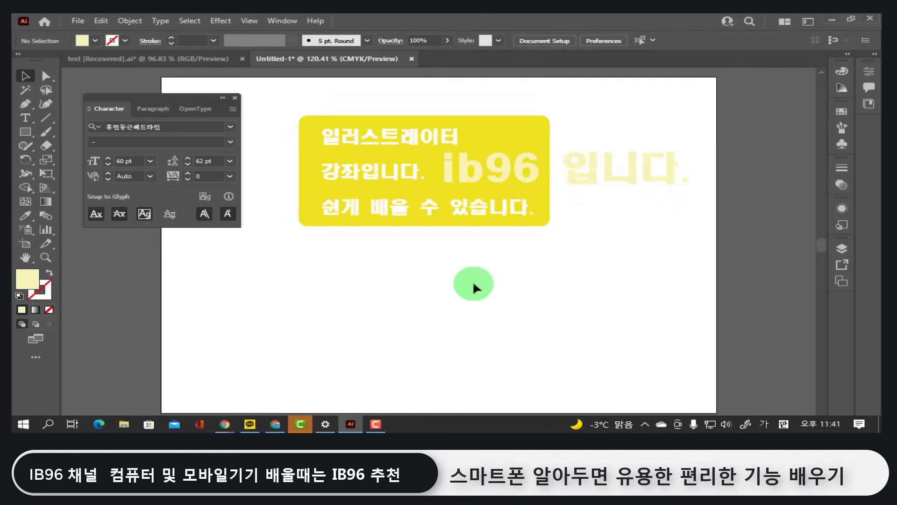
Move the pale yellow "ib96 입니다." text down so it overlaps the third line of white text
left_click_drag(521, 170, 510, 201)
left_click(491, 285)
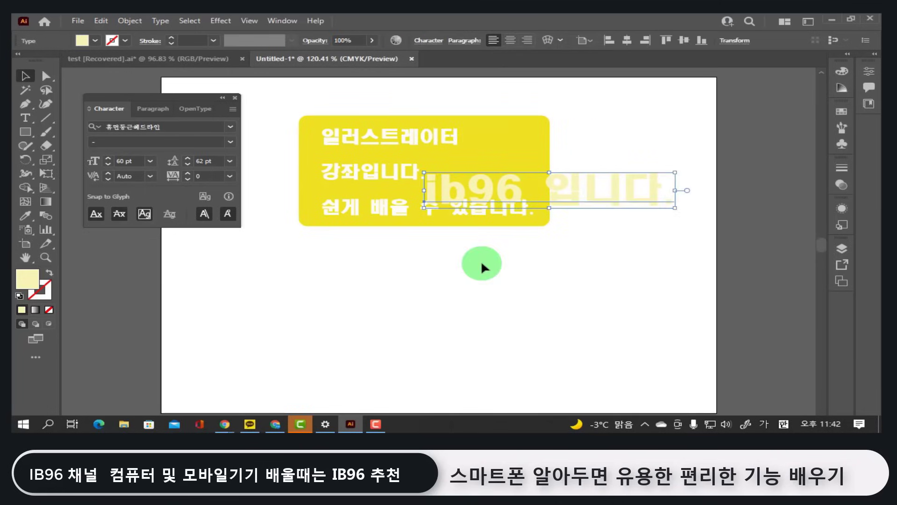
left_click(464, 271)
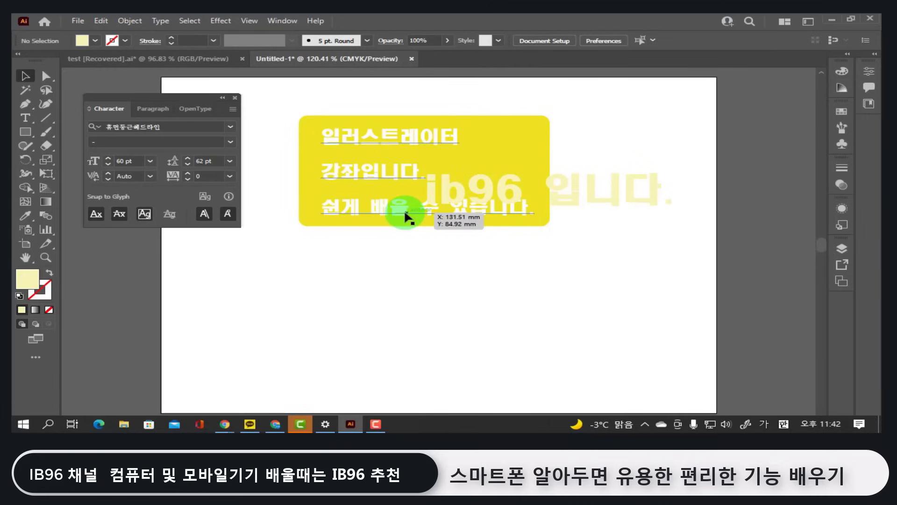
Bring the white three-line text to the front of the stacking order and deselect it
left_click(406, 216)
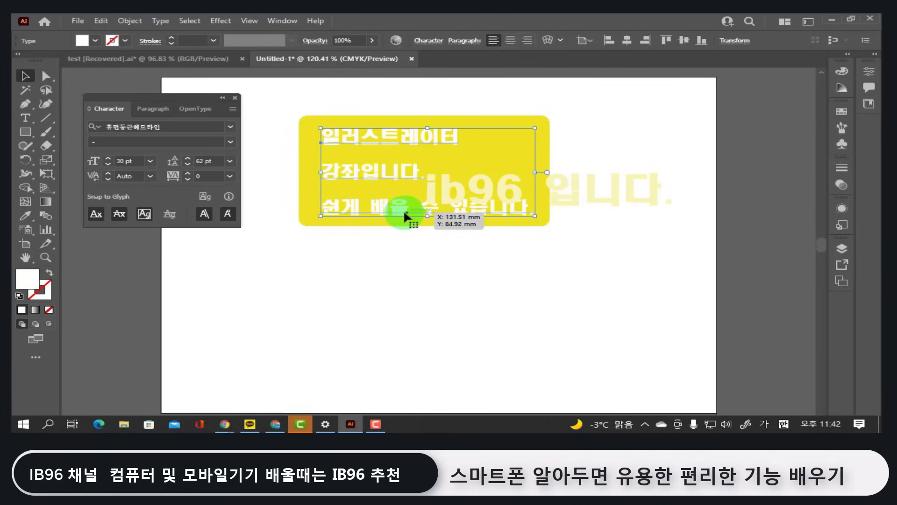
left_click(137, 22)
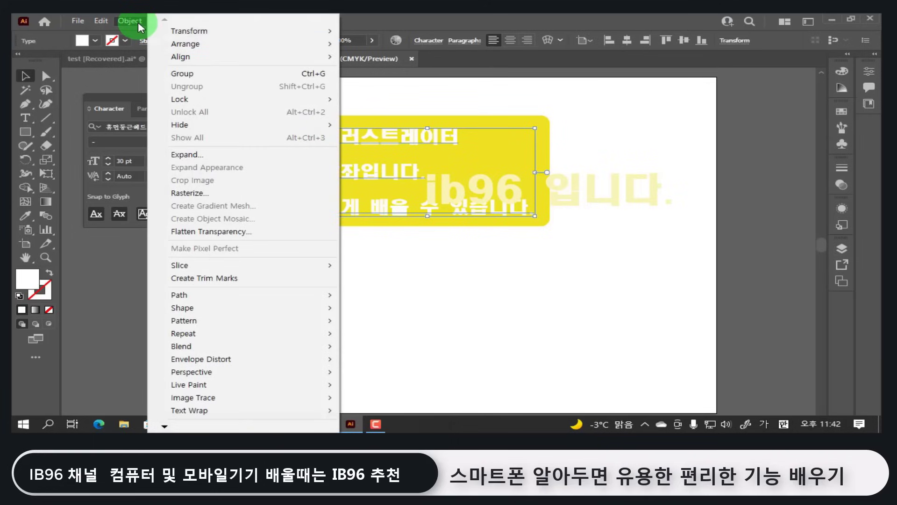
mouse_move(161, 44)
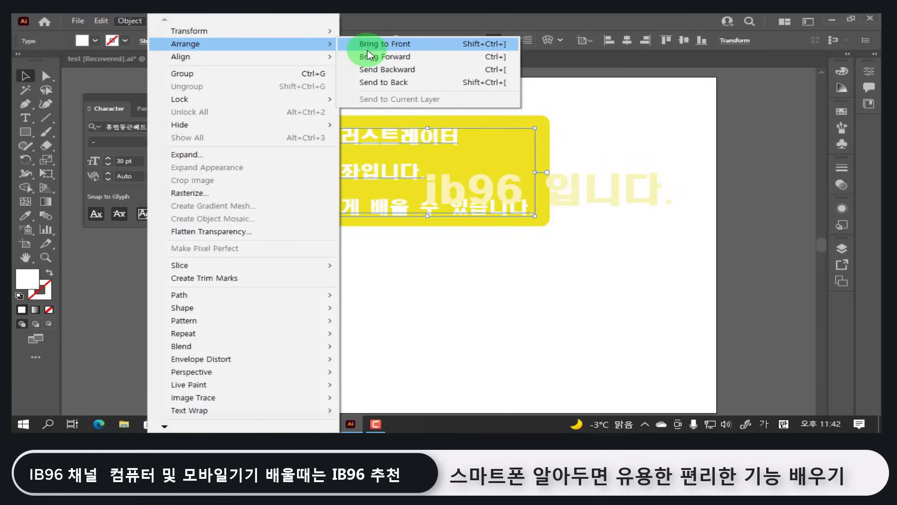
left_click(369, 46)
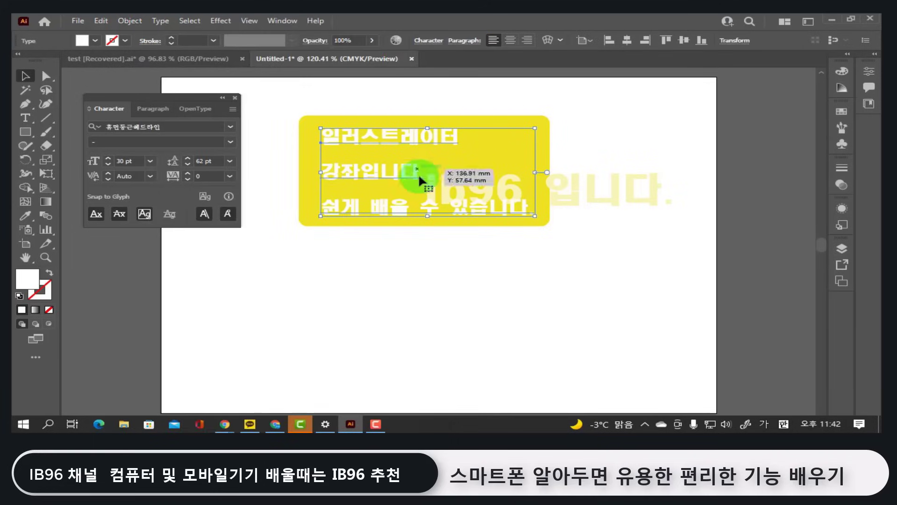
left_click(510, 297)
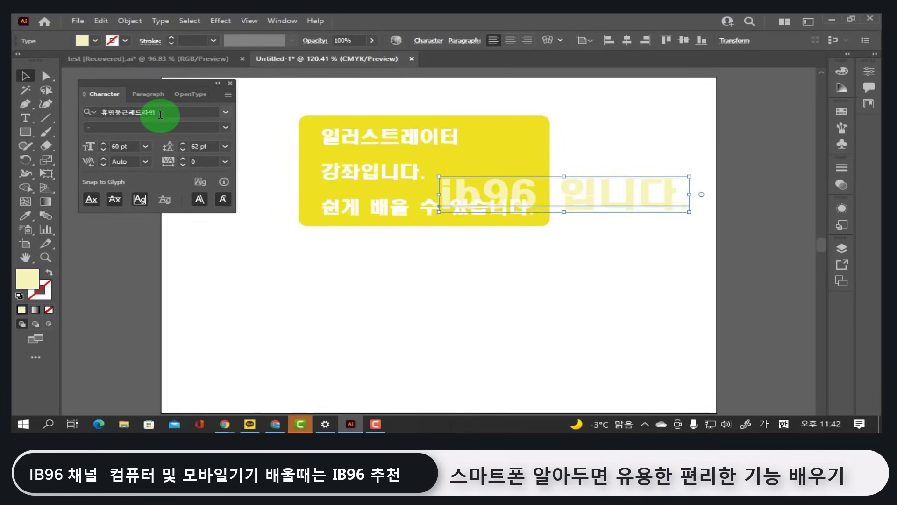
Draw four overlapping rectangles in a row below the yellow box with the default white fill and 1 pt black stroke
left_click(34, 136)
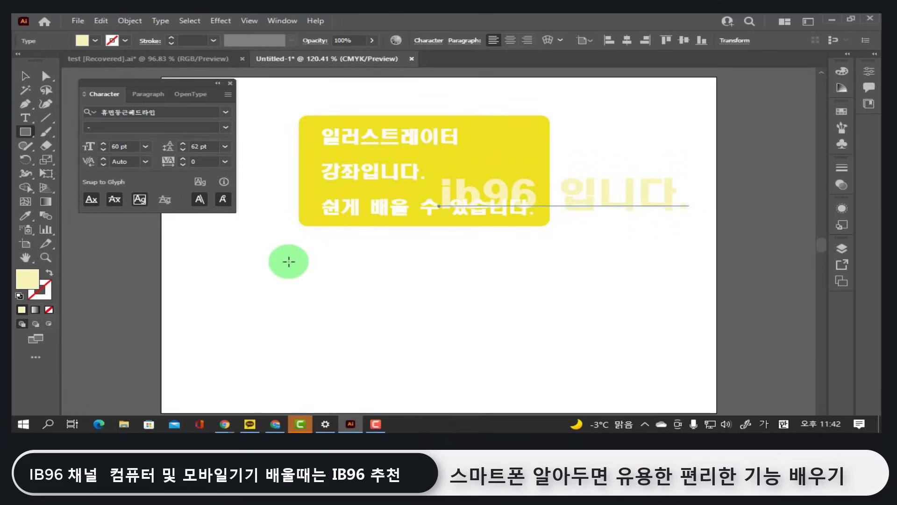
left_click_drag(271, 254, 399, 325)
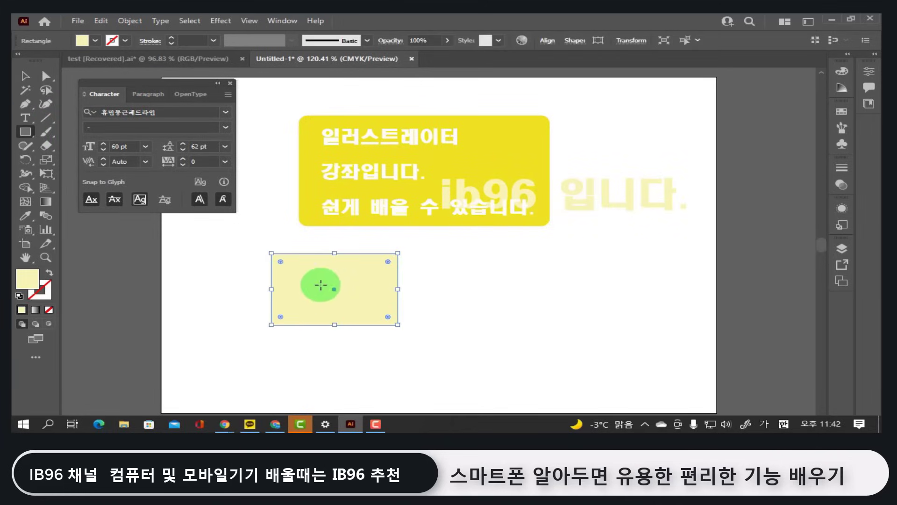
left_click(20, 296)
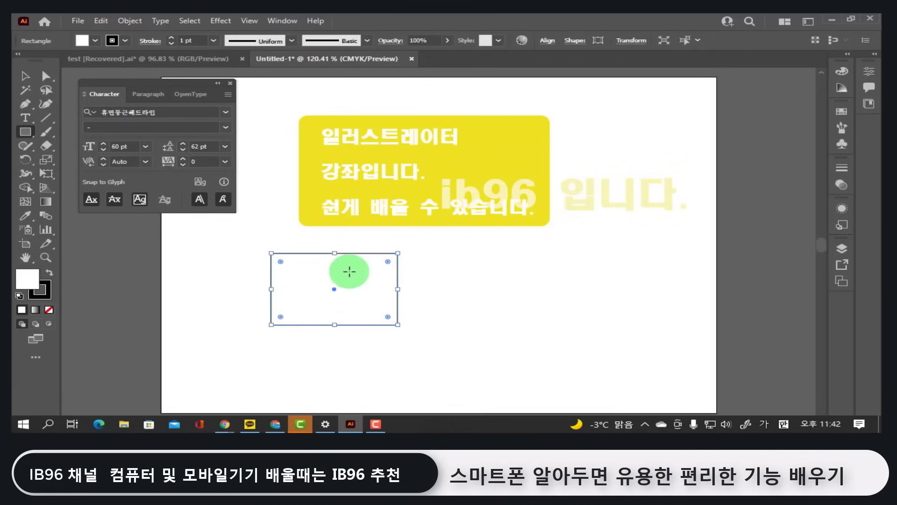
left_click_drag(350, 271, 465, 352)
left_click_drag(424, 257, 555, 322)
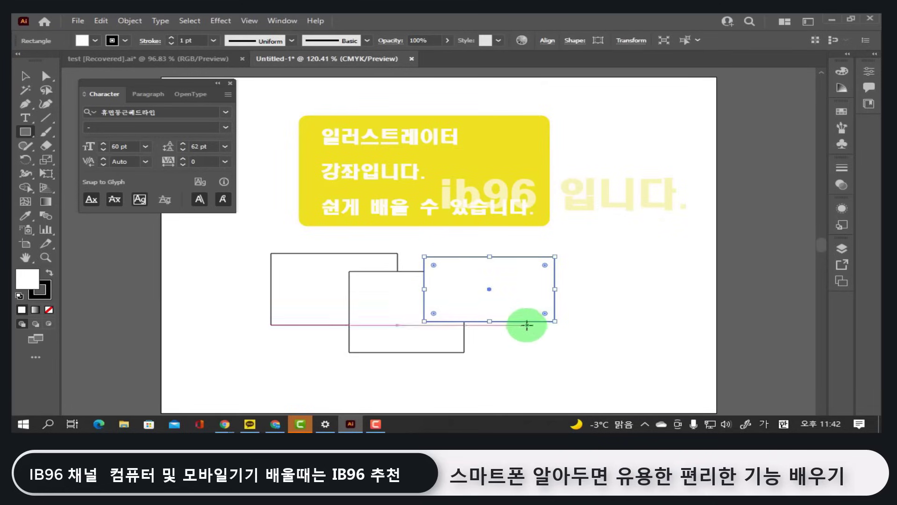
left_click_drag(501, 244, 615, 325)
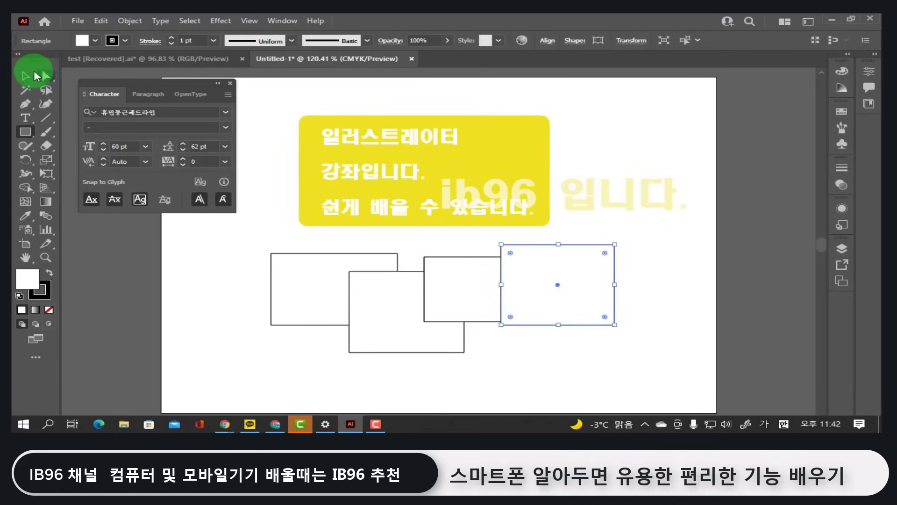
Send the red rectangle one level backward, behind the blue one, and move it left and slightly up over the green rectangle
left_click(34, 73)
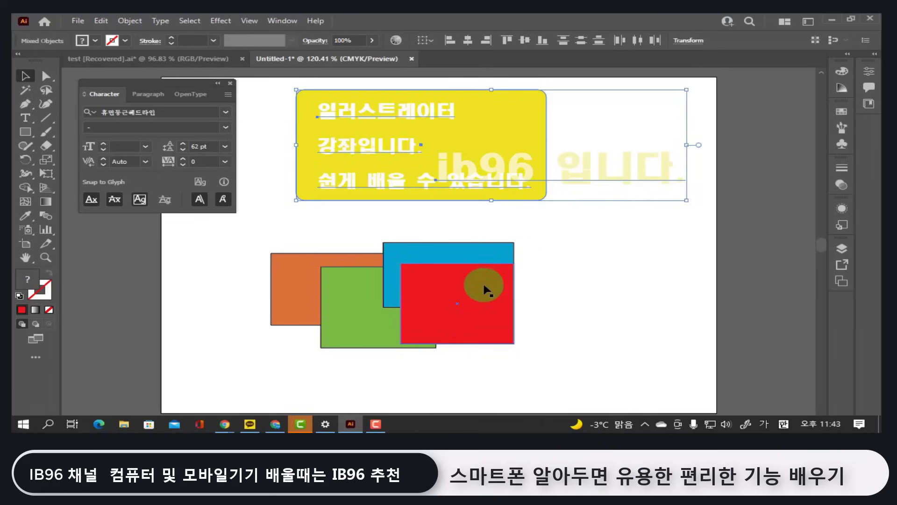
left_click(449, 308)
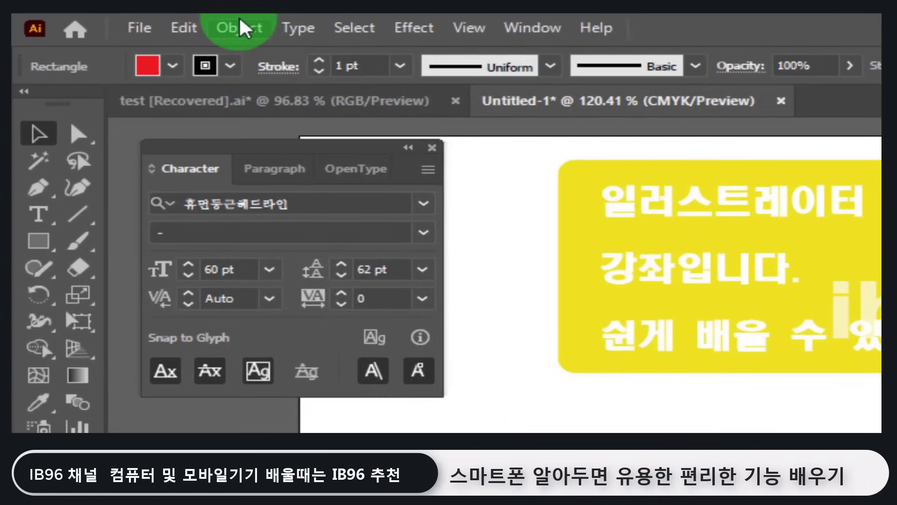
left_click(184, 25)
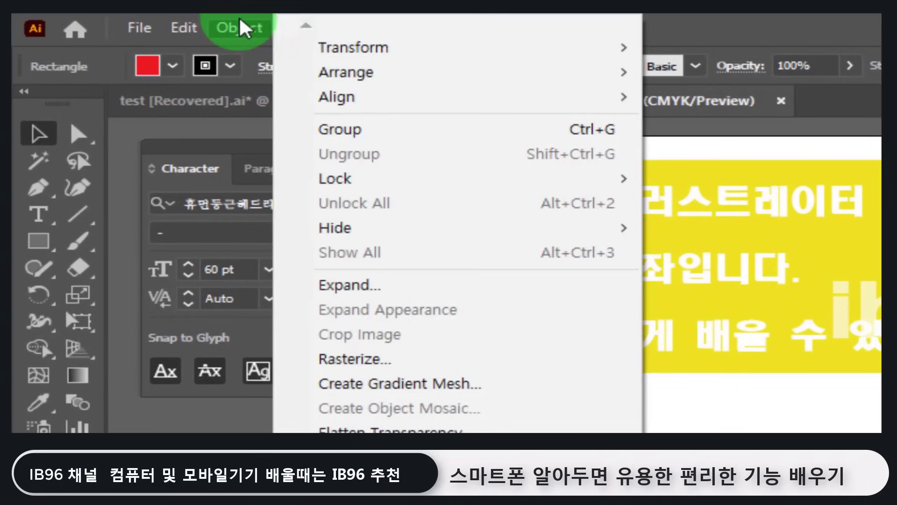
mouse_move(467, 83)
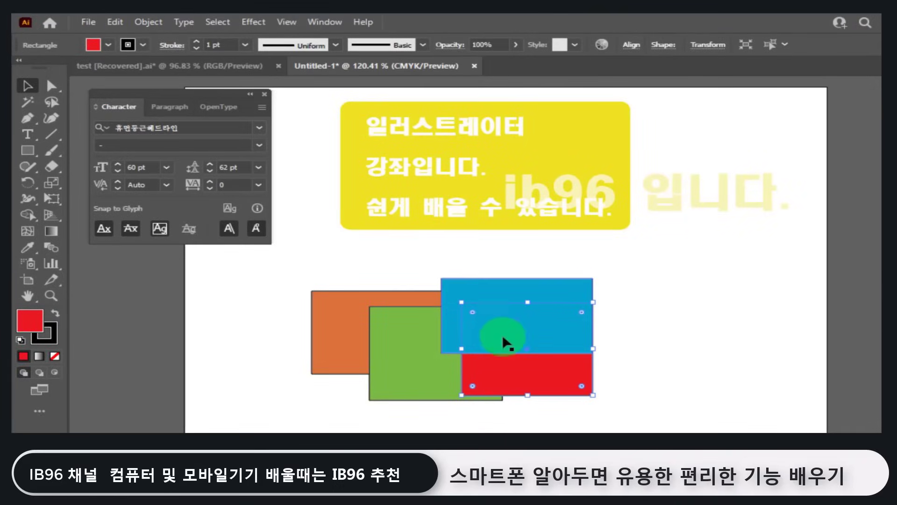
left_click_drag(503, 379, 462, 368)
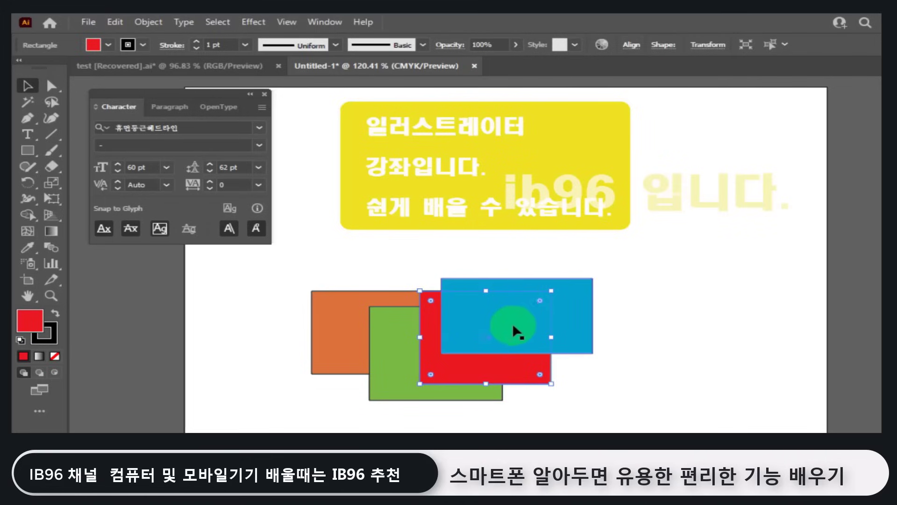
left_click(149, 22)
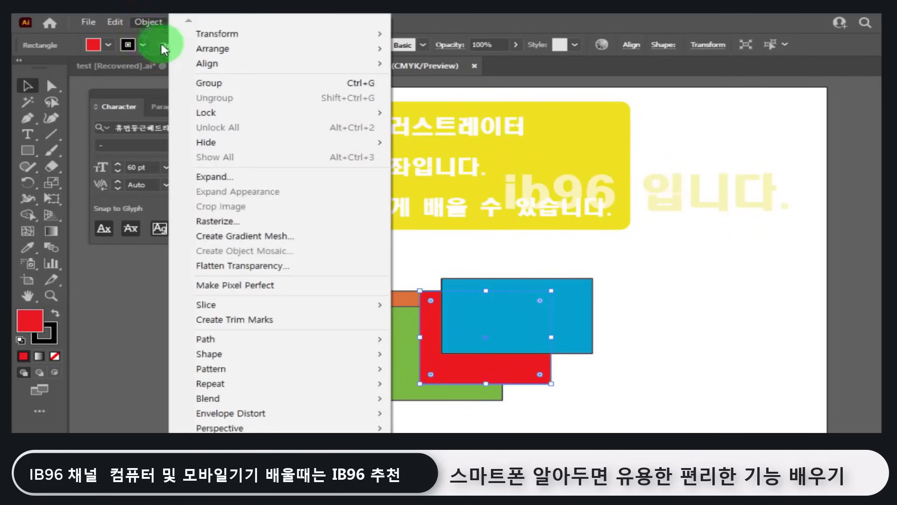
mouse_move(299, 49)
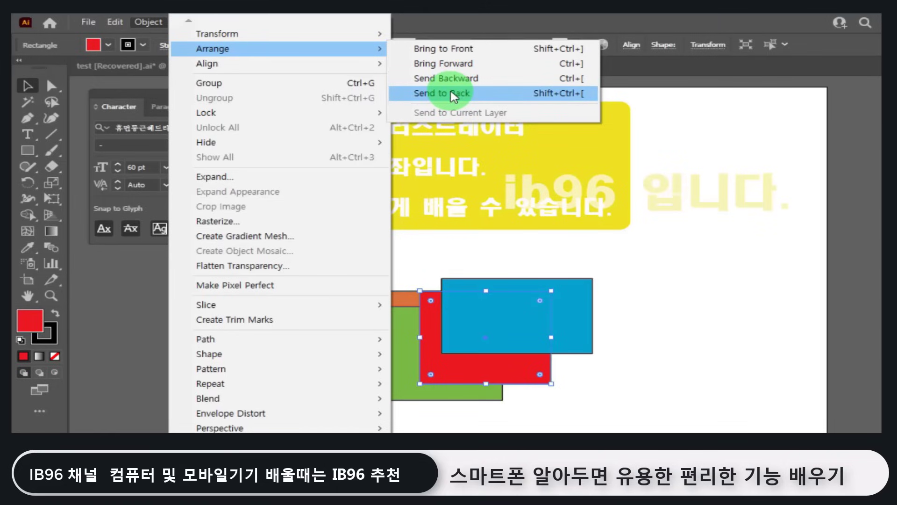
left_click(723, 314)
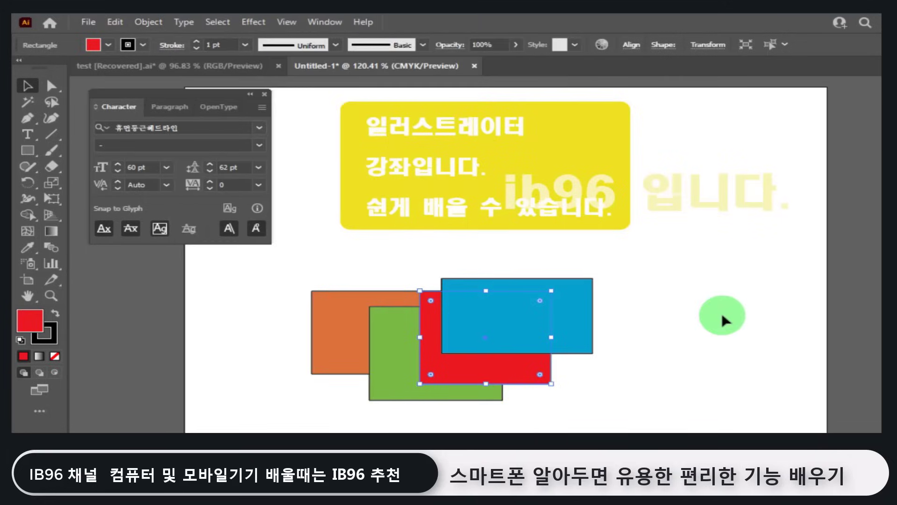
Move the blue rectangle up and to the left over the orange and red ones, send it to the back and deselect it
left_click(523, 310)
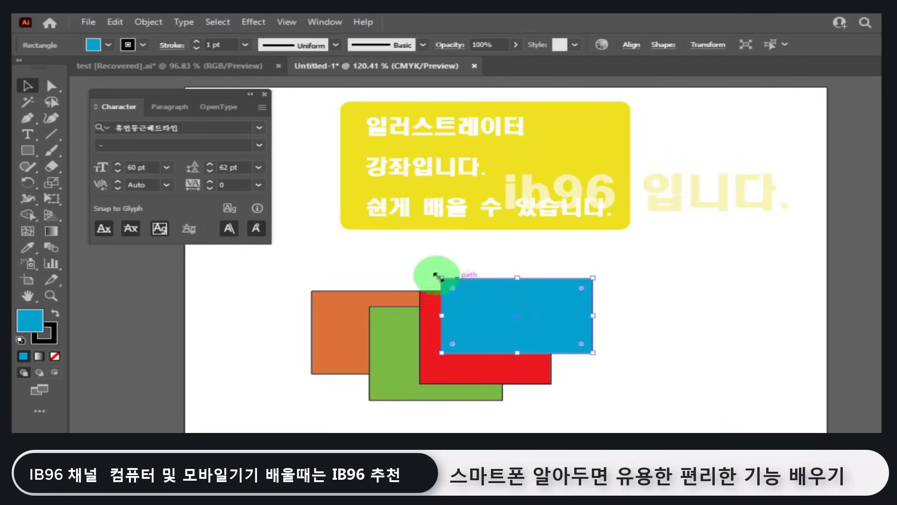
left_click_drag(524, 321, 481, 302)
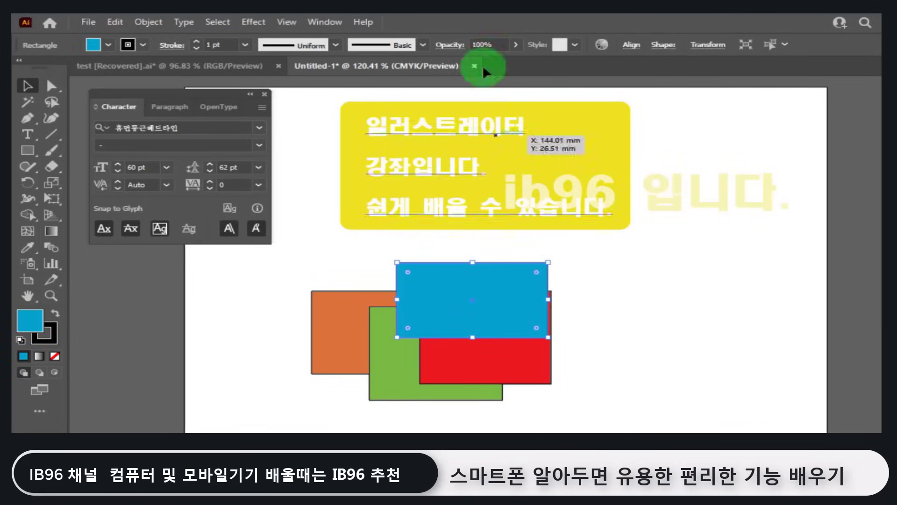
left_click(147, 22)
mouse_move(184, 48)
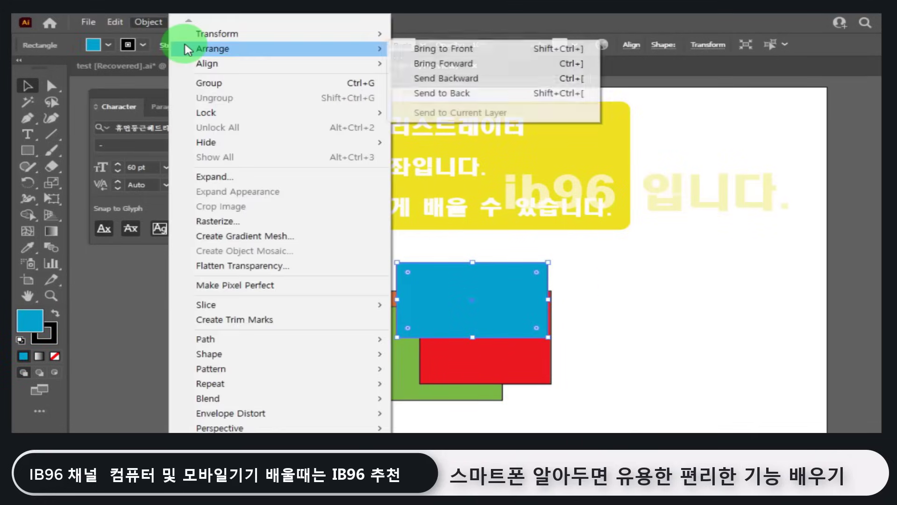
left_click(456, 96)
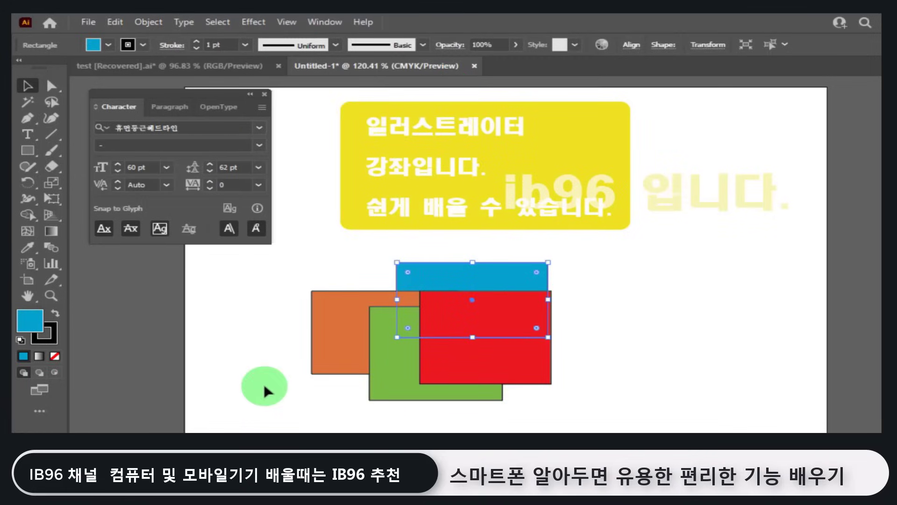
left_click(266, 391)
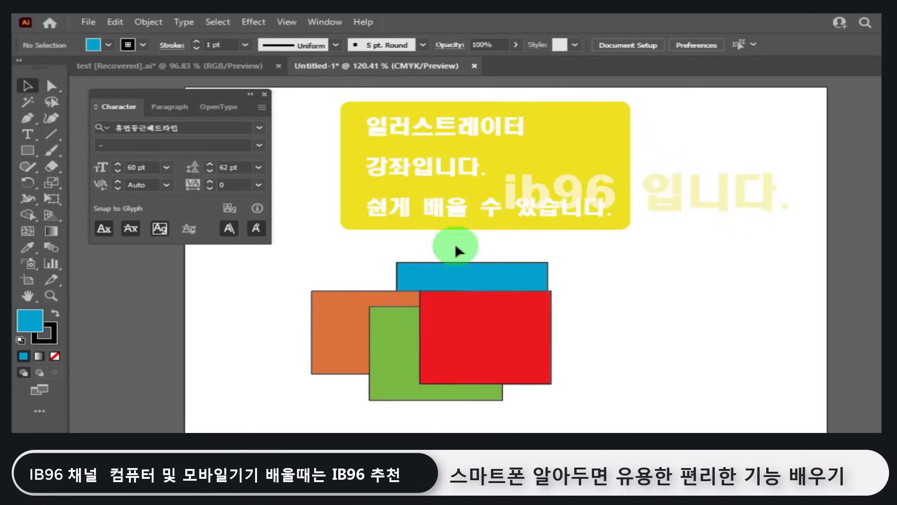
Bring the orange rectangle one level forward, over the green one, and move it slightly up and to the right
left_click(344, 332)
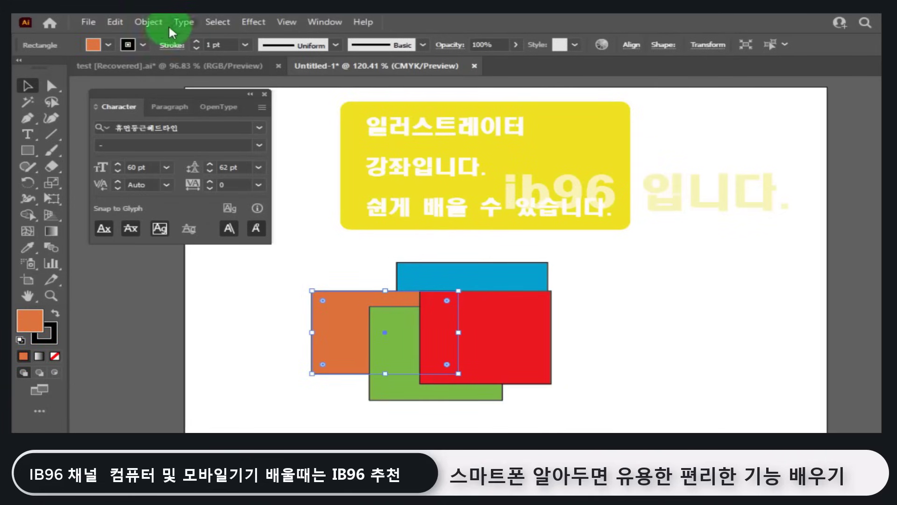
left_click(149, 22)
mouse_move(191, 48)
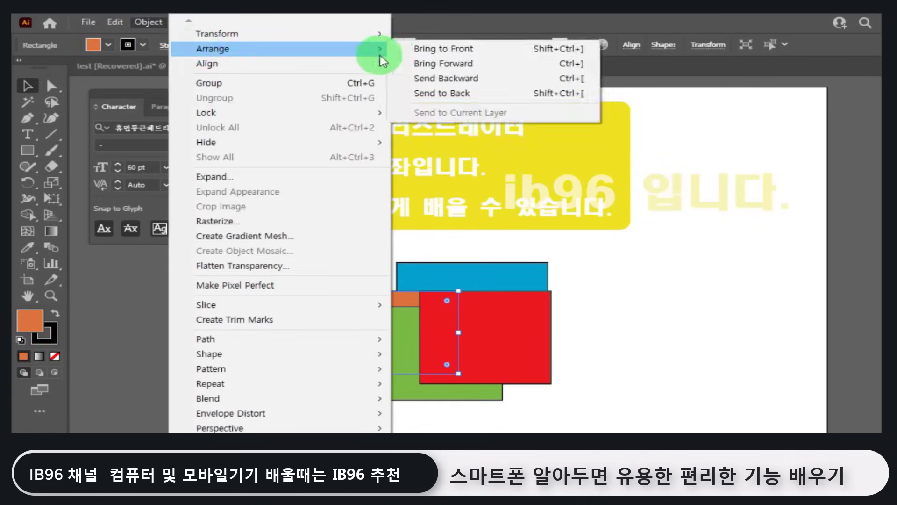
left_click(423, 63)
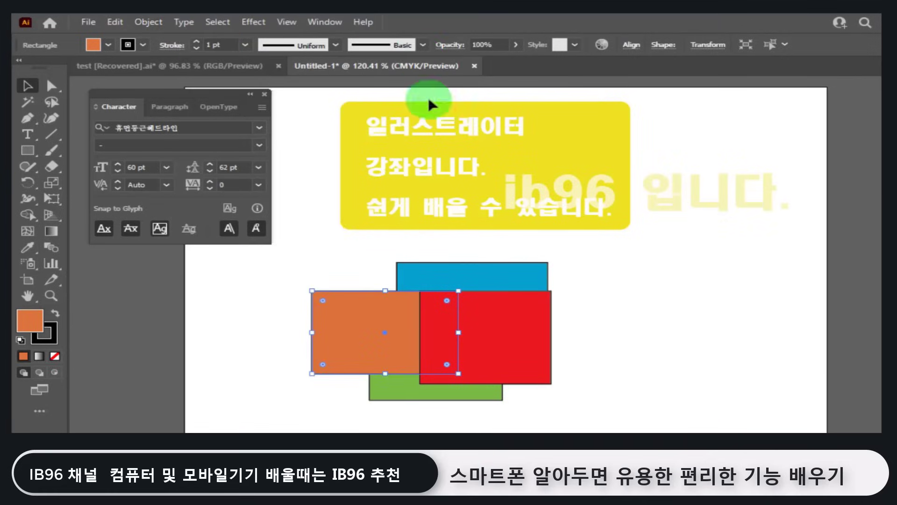
left_click_drag(390, 364, 398, 334)
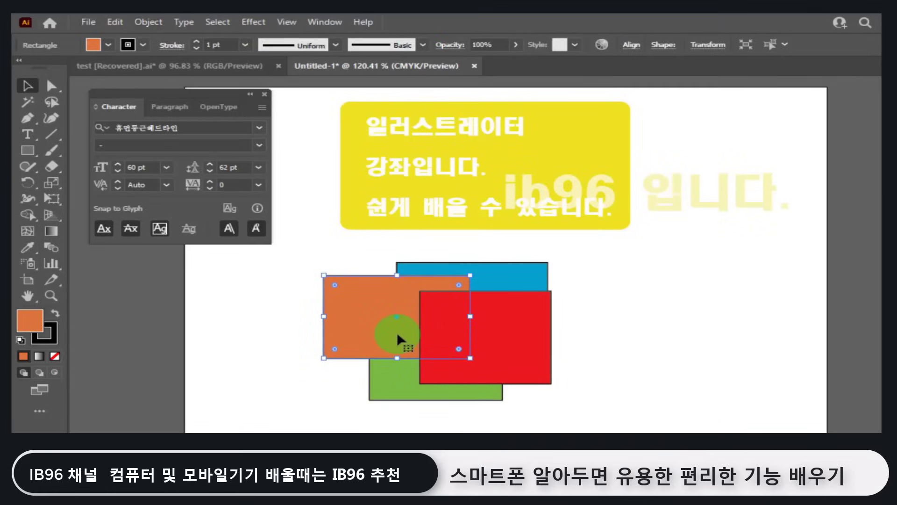
Undo the orange rectangle's last move and its stacking order change
key("ctrl")
key("ctrl+z")
key("ctrl+z")
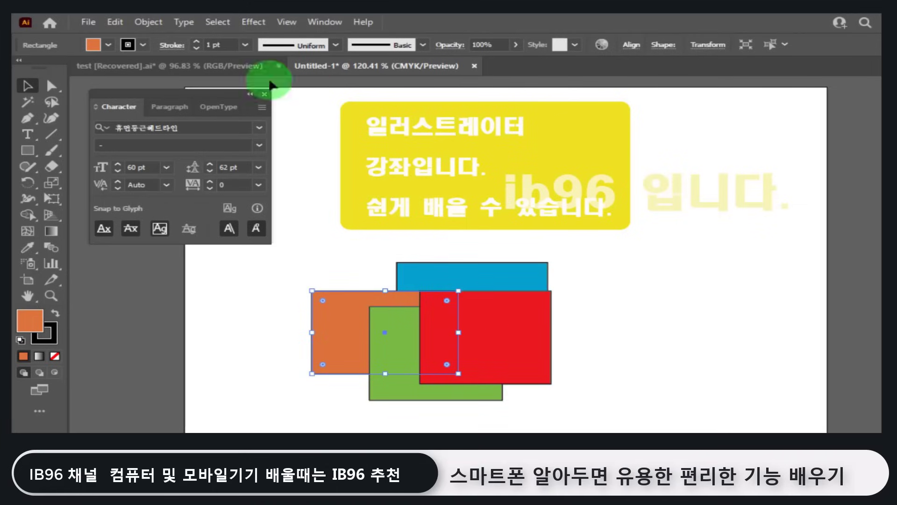
Bring the orange rectangle to the front of the stacking order and move it up and to the right over the blue one
left_click(153, 19)
mouse_move(182, 48)
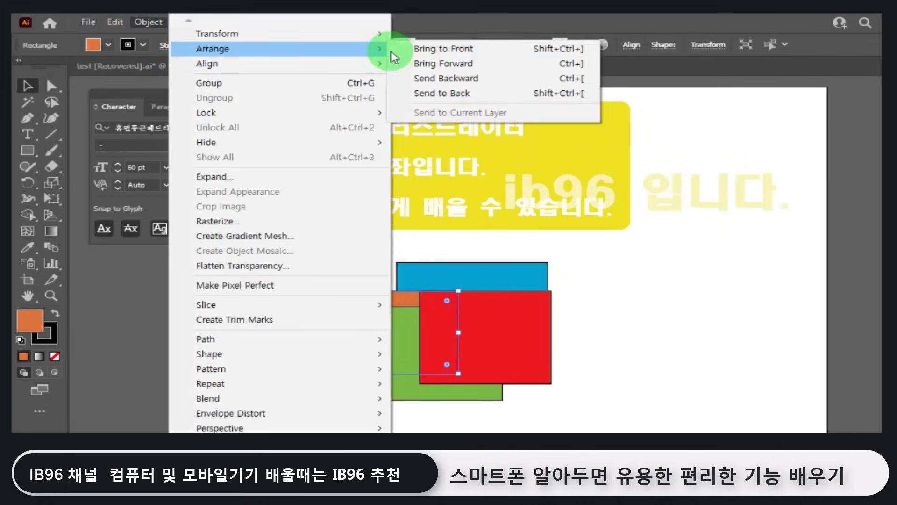
left_click(432, 49)
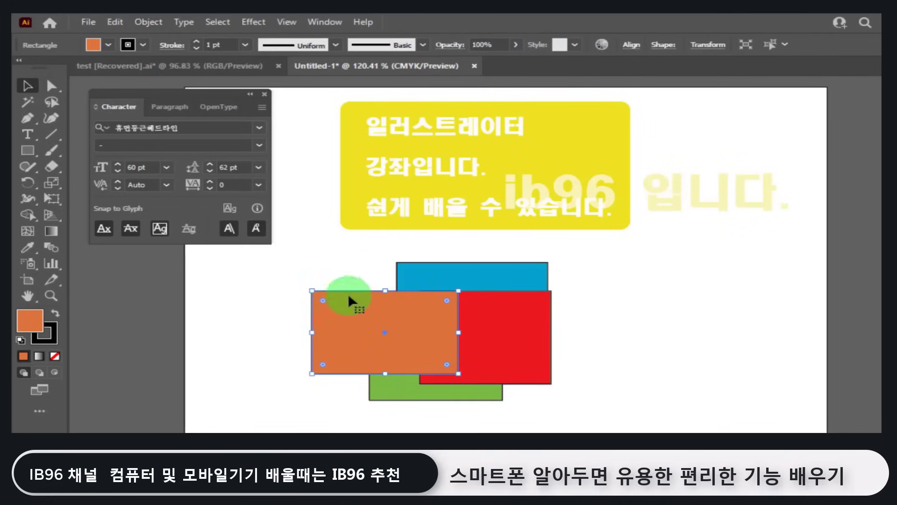
left_click_drag(349, 293, 370, 260)
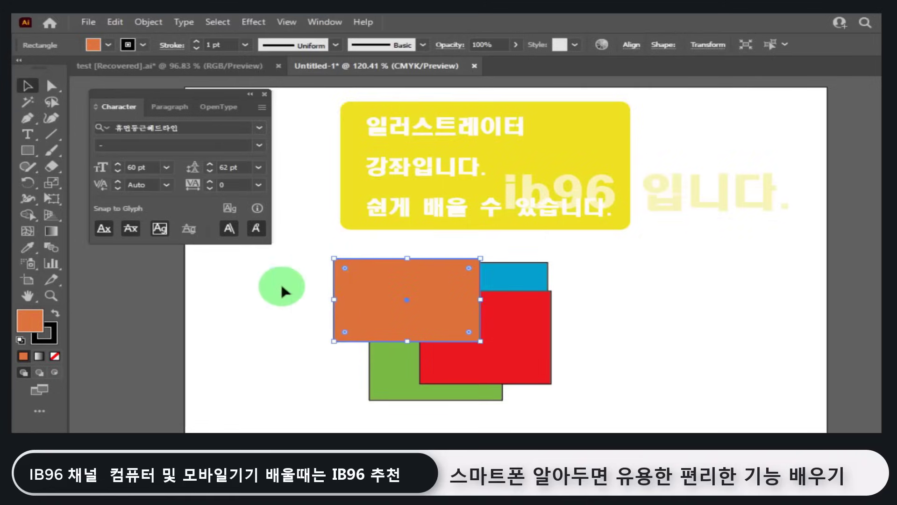
Select the overlapping rectangles and clear all objects from the artboard
left_click_drag(282, 288, 603, 370)
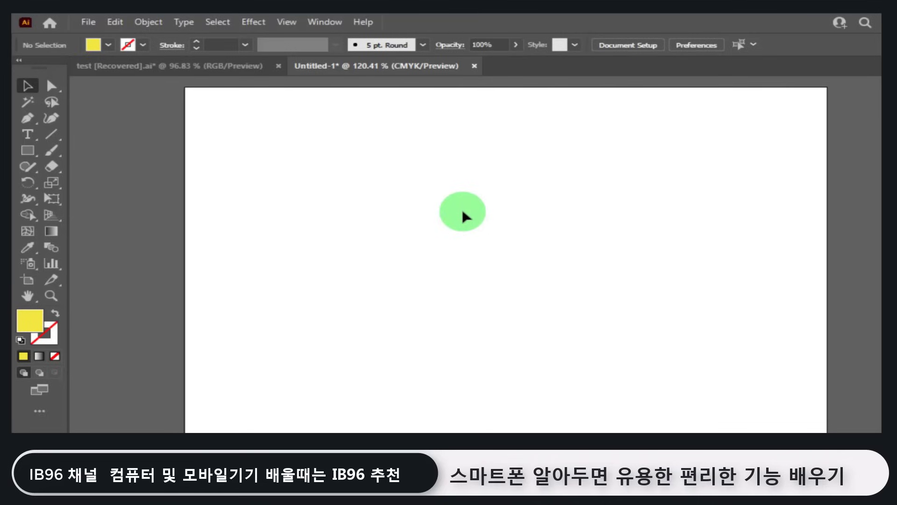
Draw a yellow ellipse without a stroke in the upper-left area of the artboard and deselect it
left_click(24, 147)
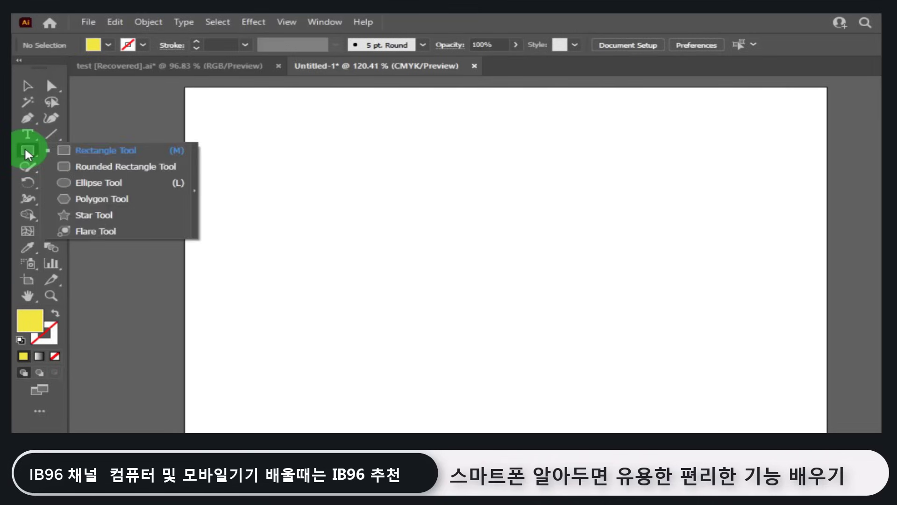
left_click(98, 183)
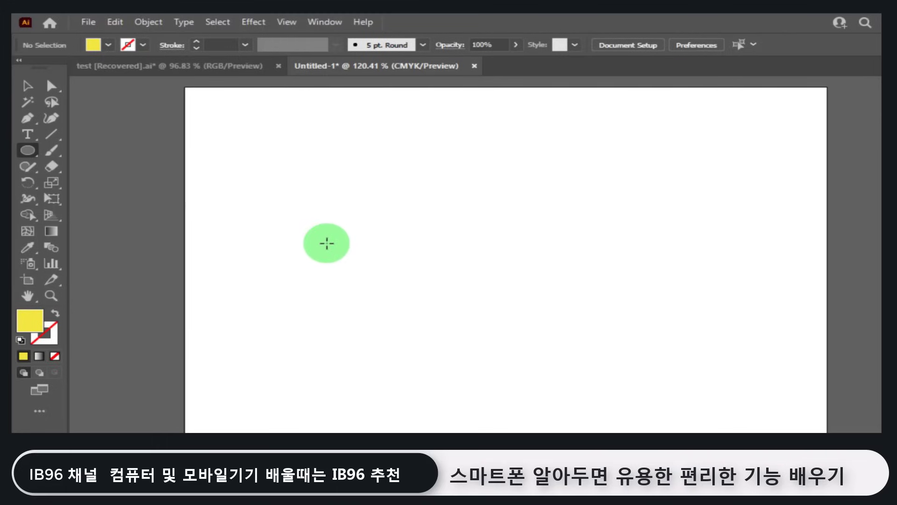
mouse_move(266, 146)
left_mouse_down()
mouse_move(320, 190)
mouse_move(320, 284)
mouse_move(407, 191)
mouse_move(346, 274)
mouse_move(375, 232)
mouse_move(278, 177)
mouse_move(450, 284)
mouse_move(297, 209)
mouse_move(272, 184)
mouse_move(583, 359)
mouse_move(322, 359)
mouse_move(331, 355)
mouse_move(293, 164)
mouse_move(527, 334)
mouse_move(291, 172)
mouse_move(392, 253)
left_mouse_up()
left_click(29, 87)
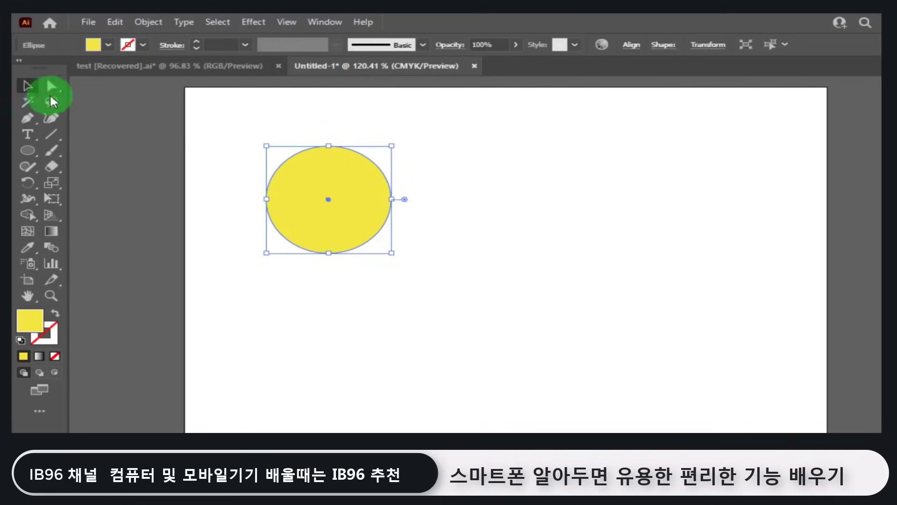
left_click(255, 219)
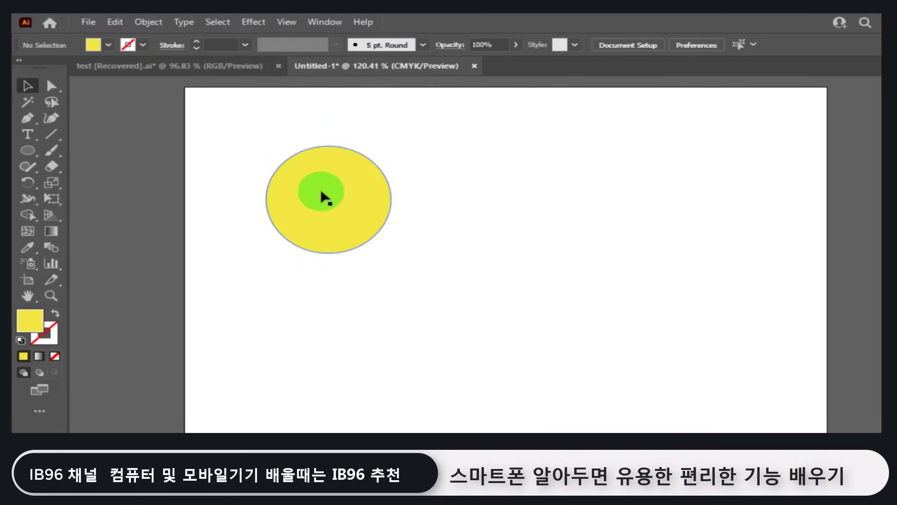
Change the ellipse's fill to the more saturated yellow F6E81D and deselect it
left_click(322, 191)
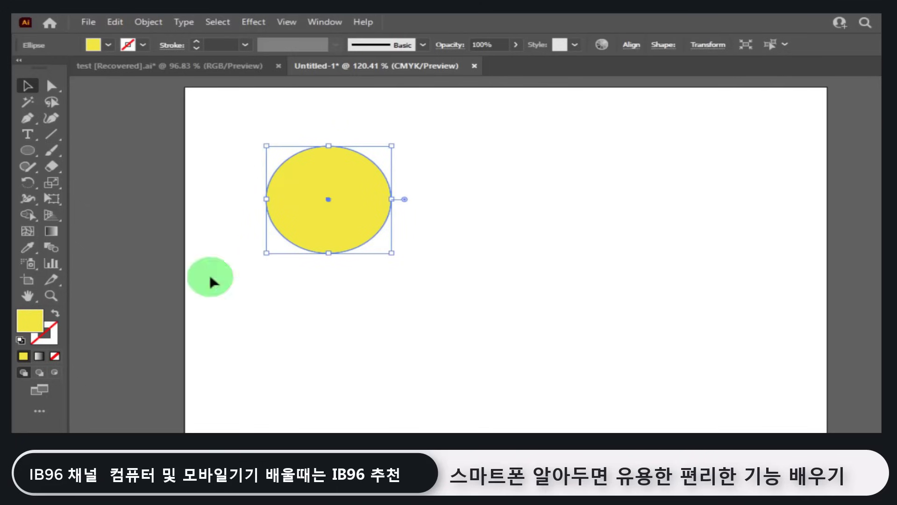
double_click(29, 330)
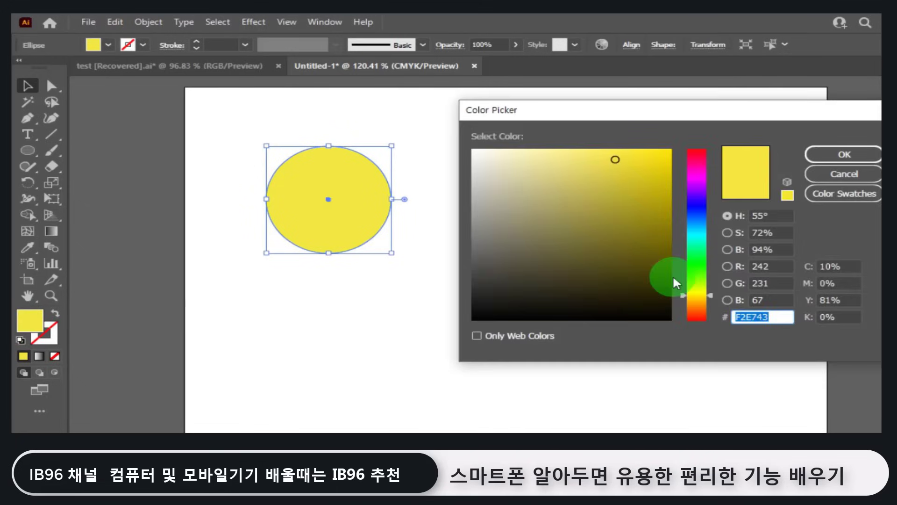
left_click_drag(706, 296, 713, 292)
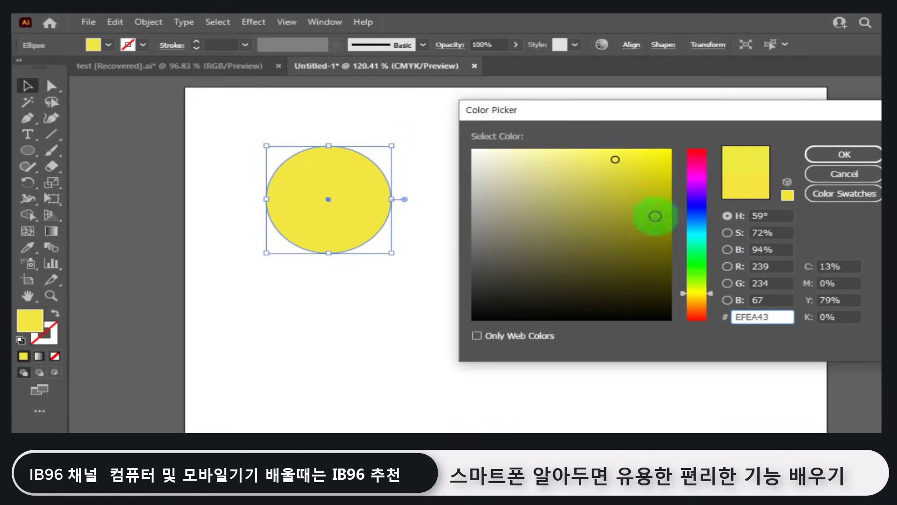
left_click_drag(655, 214, 670, 150)
left_click(858, 157)
left_click(456, 263)
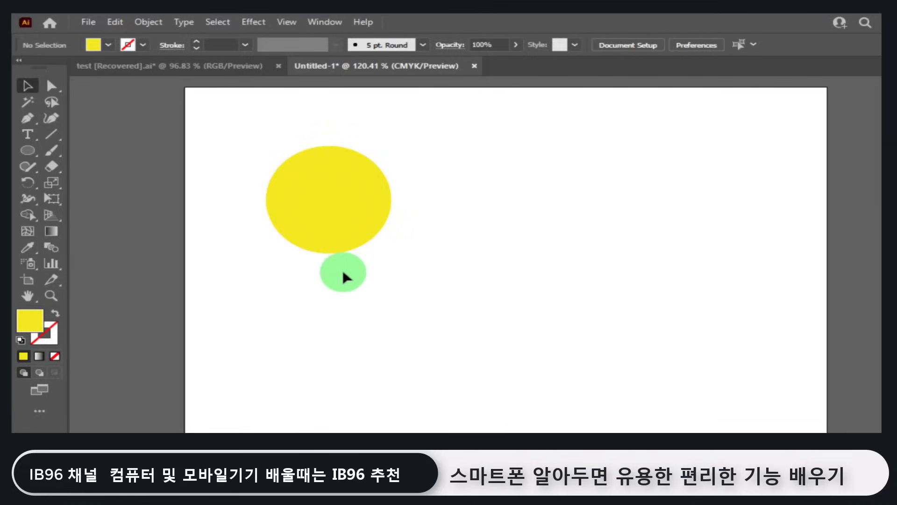
Draw a tall rectangle from the ellipse's vertical centre line over its right half and set its fill to white (FFFFFF)
left_click_drag(26, 147, 83, 149)
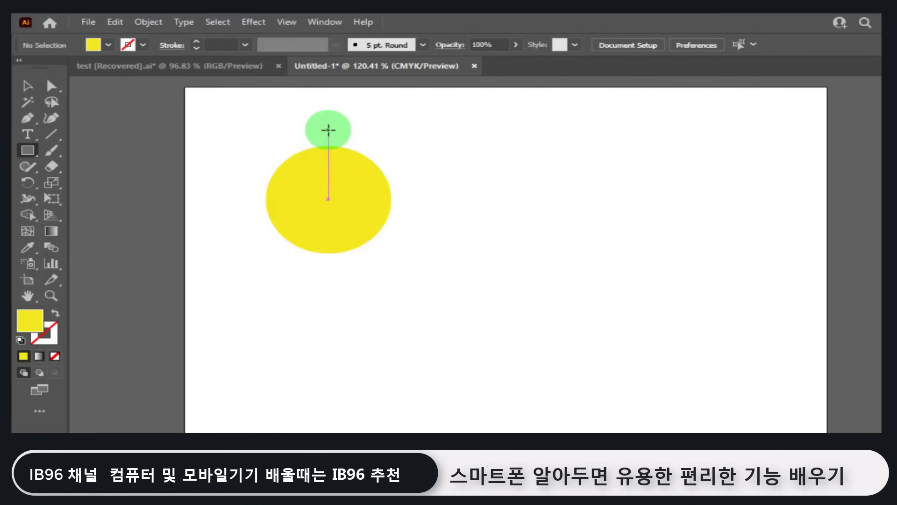
left_click_drag(329, 129, 439, 284)
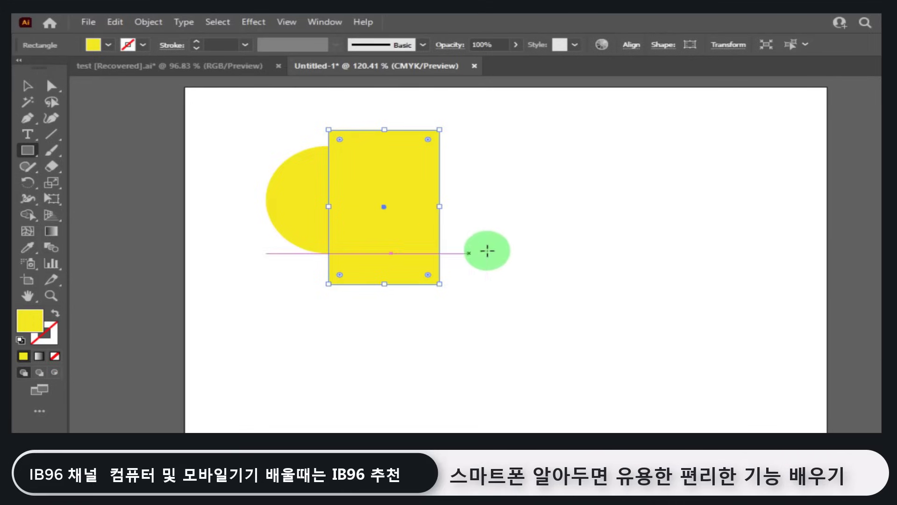
double_click(29, 329)
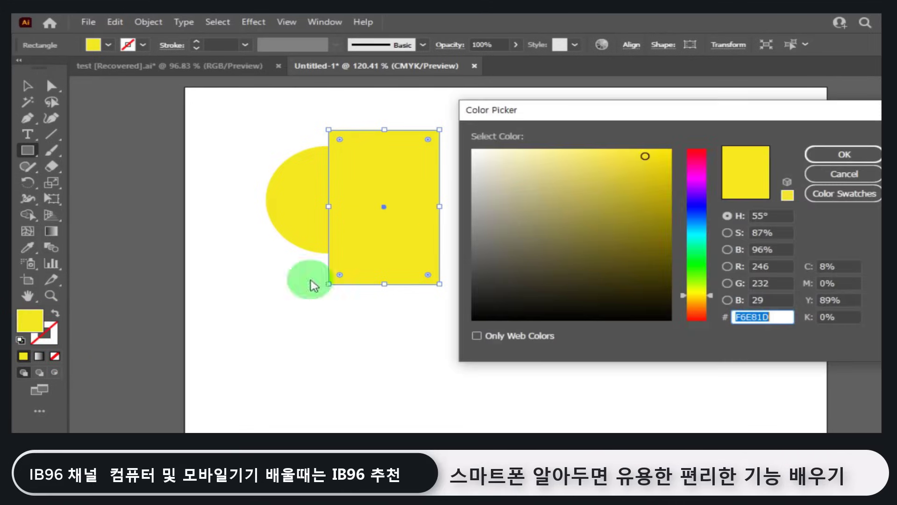
mouse_move(535, 206)
left_mouse_down()
mouse_move(529, 170)
mouse_move(507, 173)
mouse_move(469, 146)
left_mouse_up()
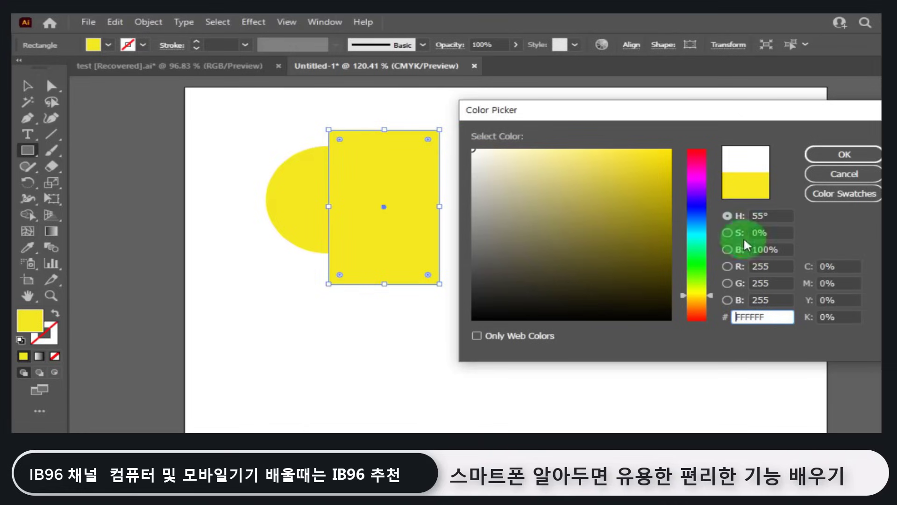
left_click(847, 155)
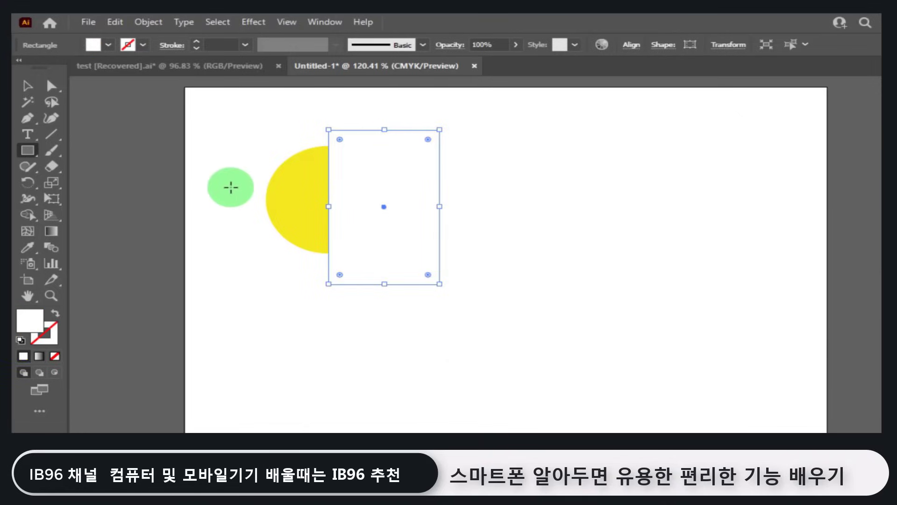
Move the yellow ellipse and its white rectangle together into the upper-left corner of the artboard and deselect them
left_click(31, 89)
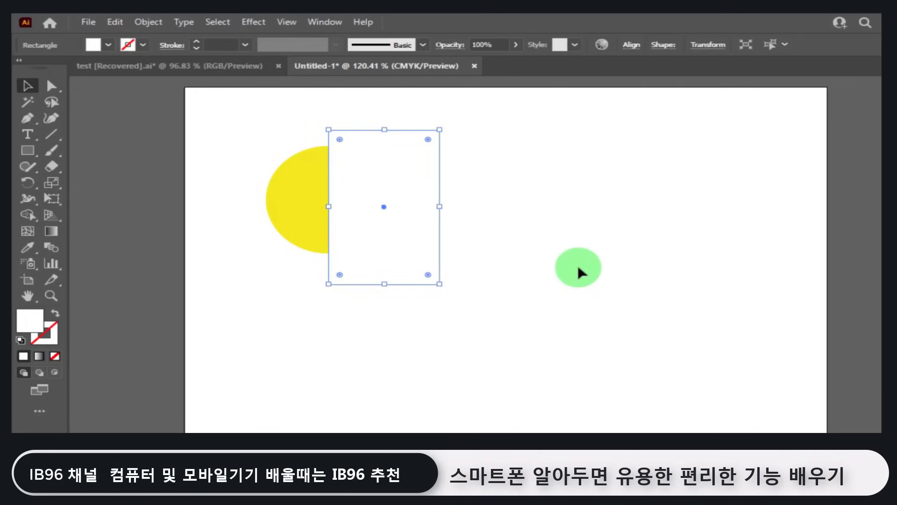
left_click(578, 267)
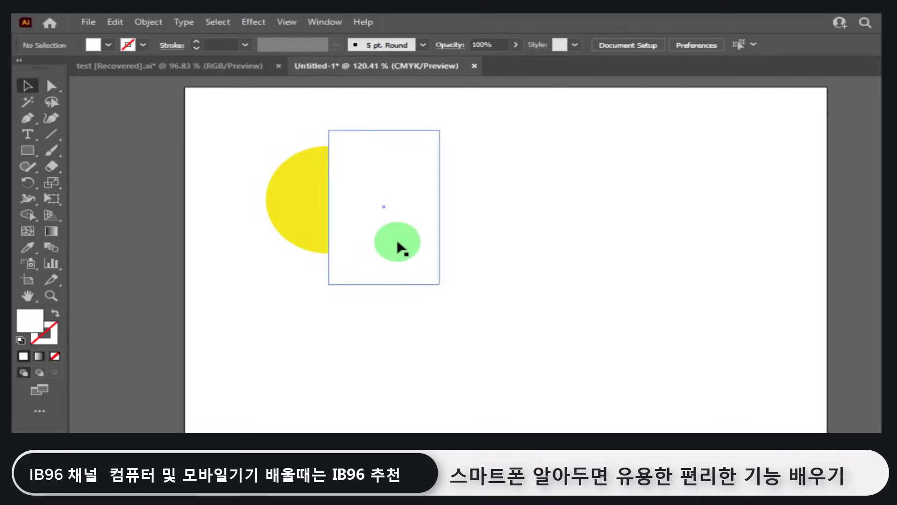
left_click_drag(398, 242, 551, 235)
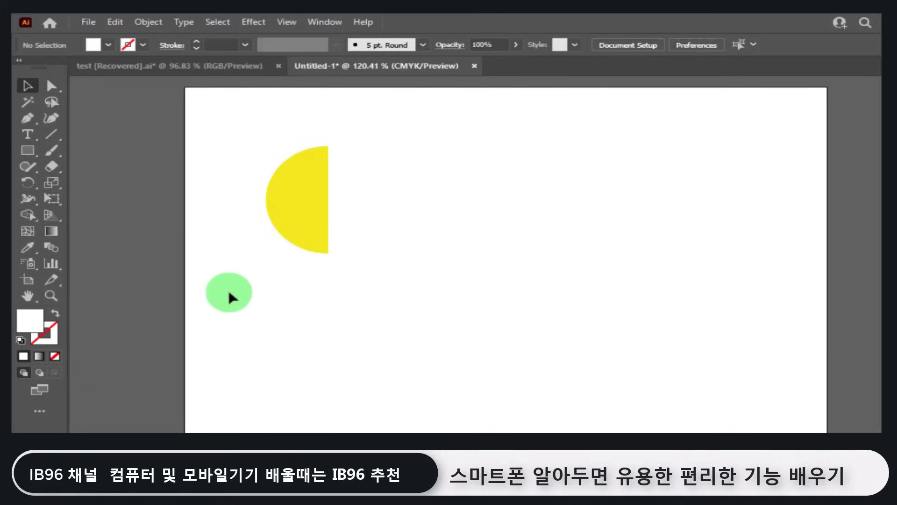
left_click(366, 270)
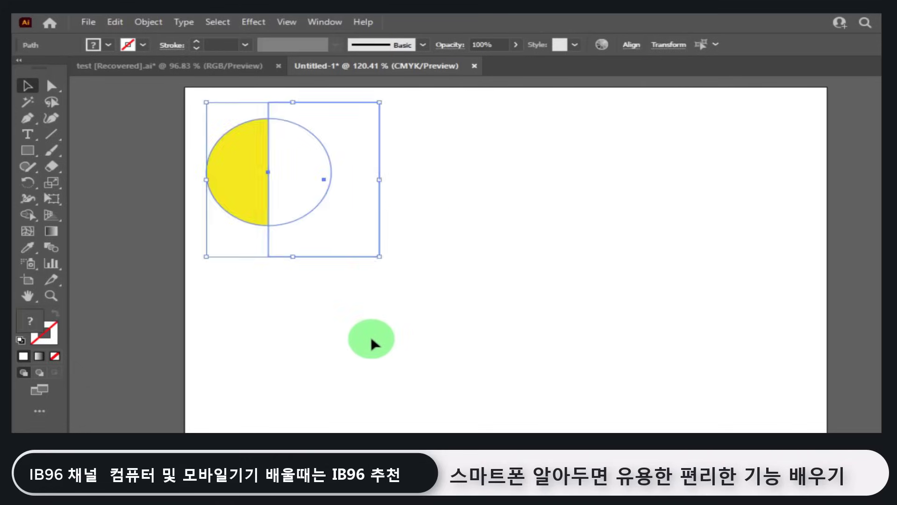
left_click(366, 338)
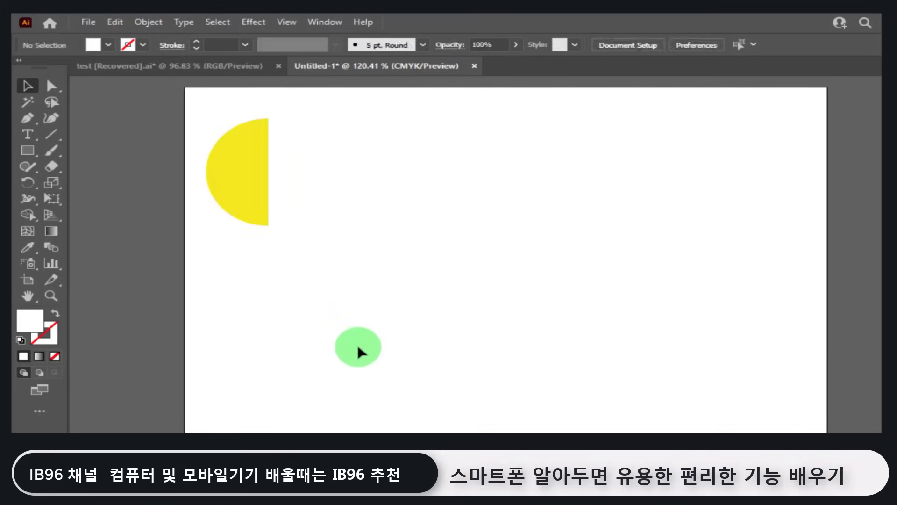
Duplicate the yellow ellipse horizontally to the middle of the artboard, keeping the copy at the same height as the original
left_click(236, 180)
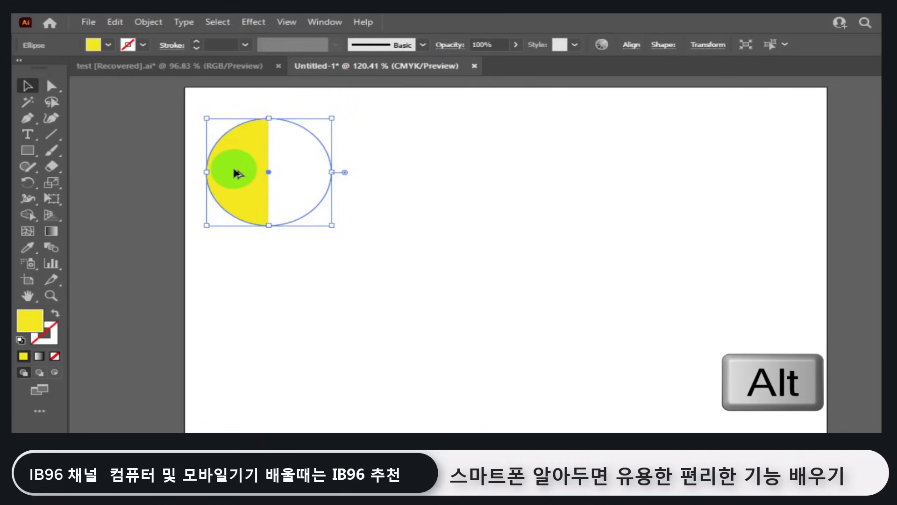
left_click(219, 215)
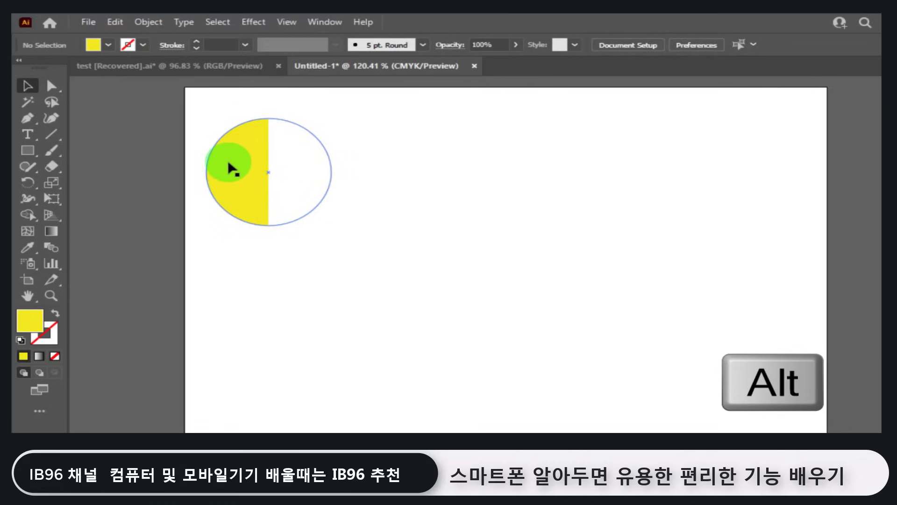
left_click(229, 164)
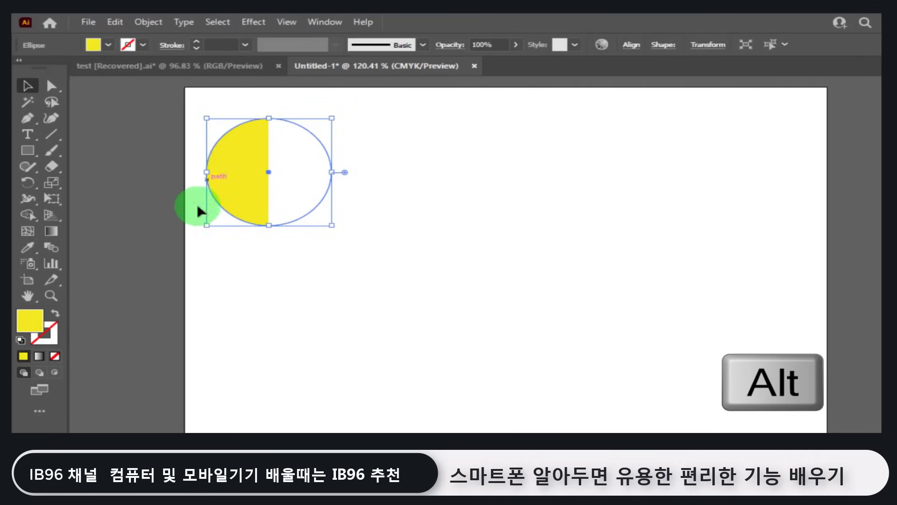
left_click(260, 274)
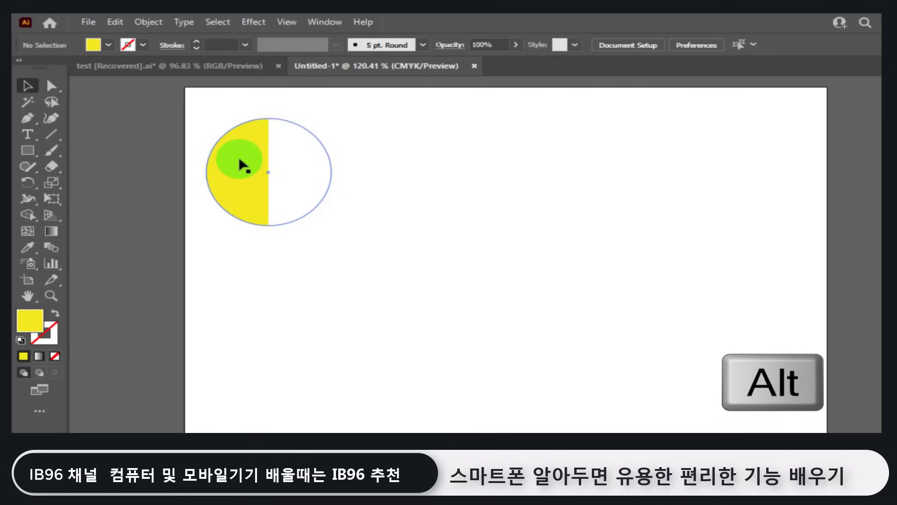
left_click(239, 160)
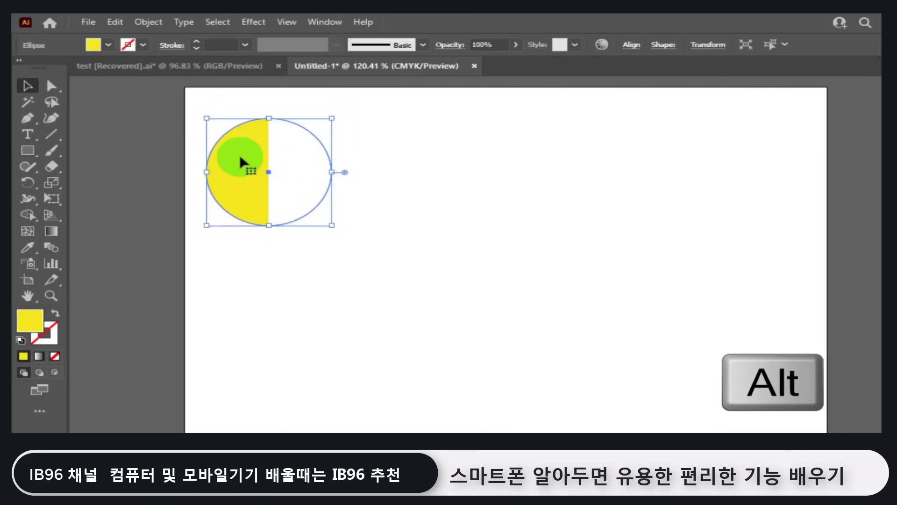
key("alt")
left_click_drag(243, 161, 454, 158)
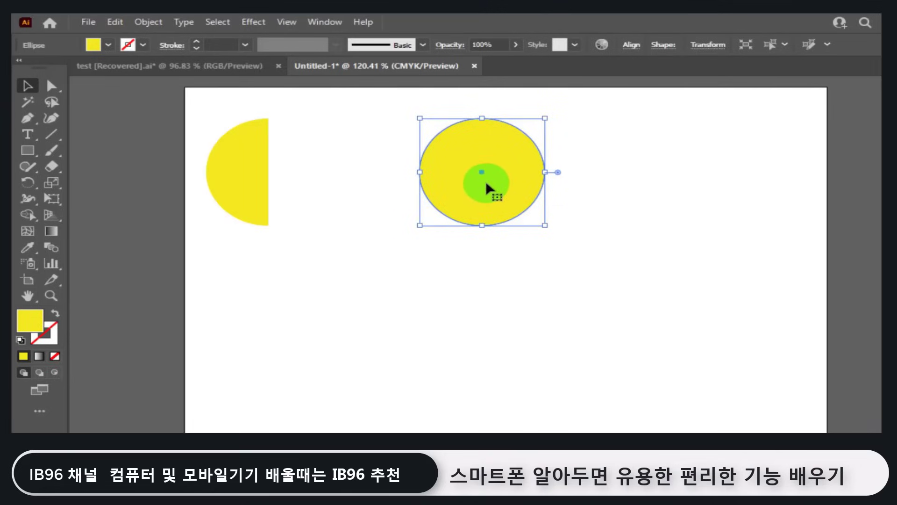
Duplicate the copied ellipse slightly to the right, fill the new copy with white (FFFFFF) to form a crescent, and deselect it
mouse_move(487, 185)
left_mouse_down()
mouse_move(486, 194)
mouse_move(468, 186)
mouse_move(492, 187)
left_mouse_up()
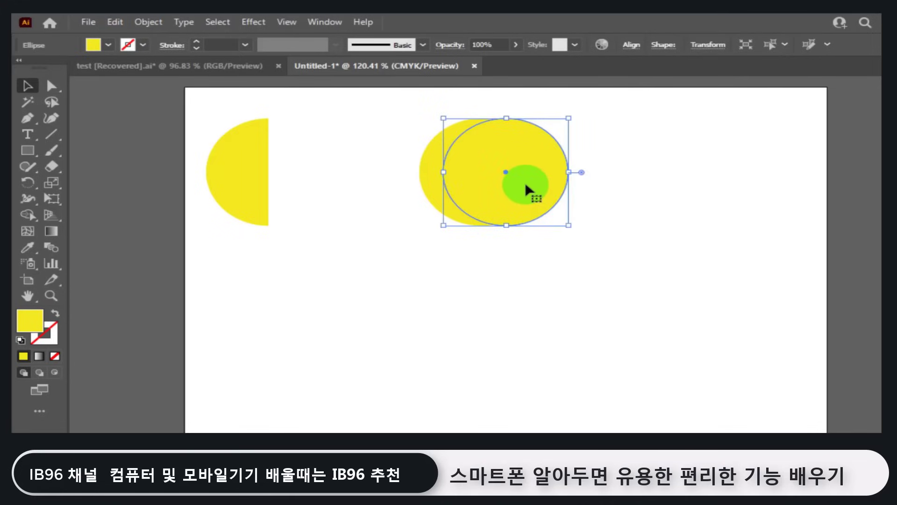
double_click(34, 324)
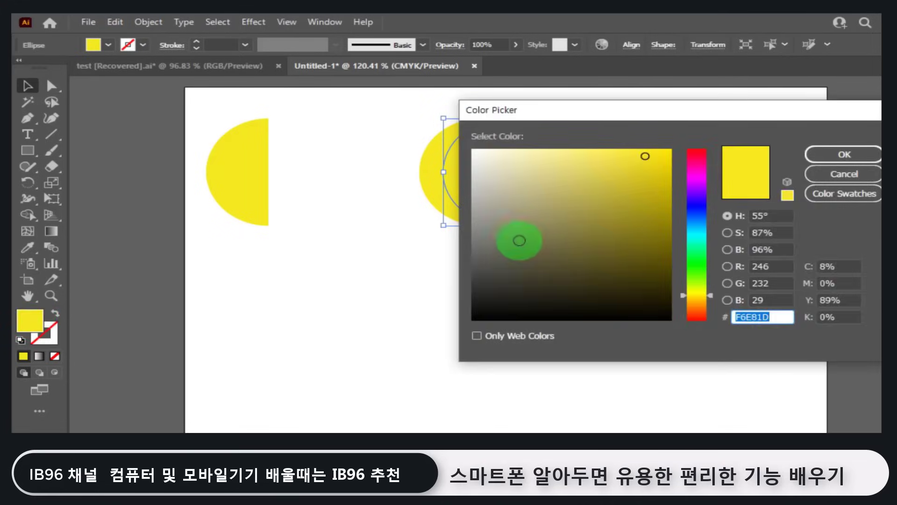
mouse_move(511, 182)
left_mouse_down()
mouse_move(475, 135)
mouse_move(461, 136)
left_mouse_up()
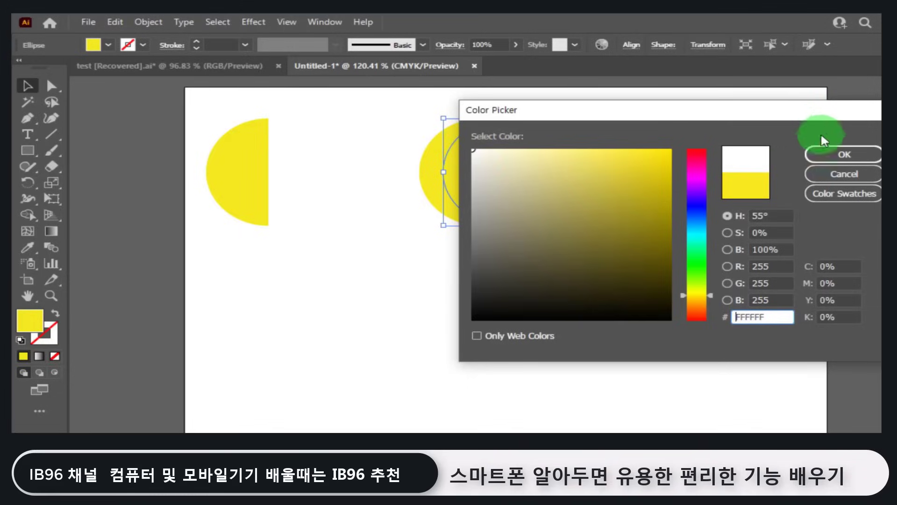
left_click(837, 155)
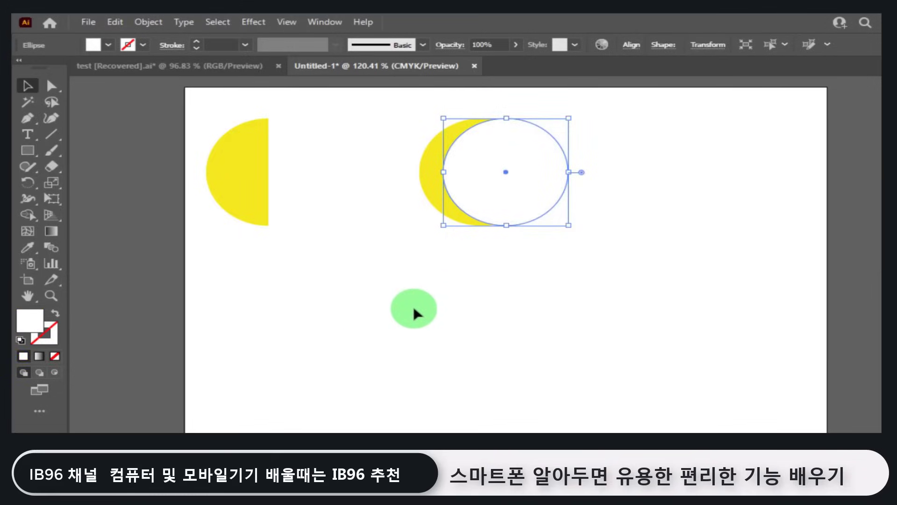
left_click(414, 312)
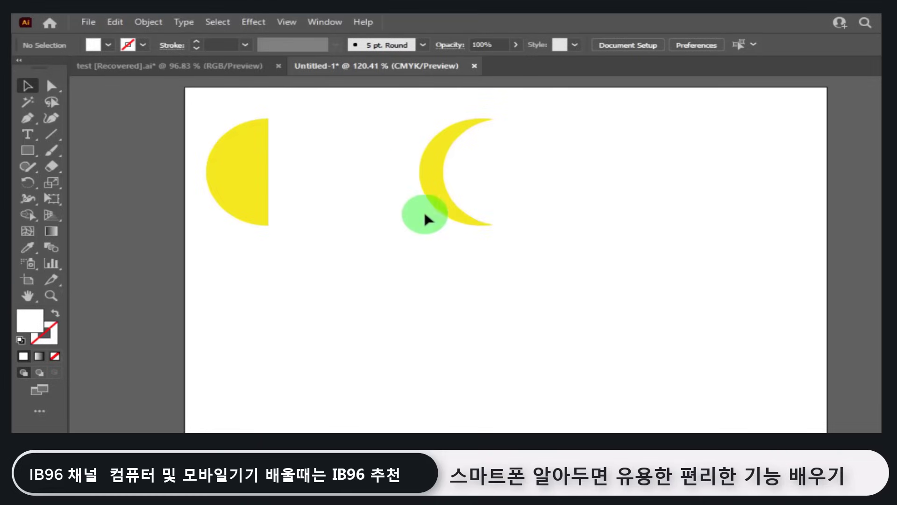
left_click(455, 285)
left_click(467, 287)
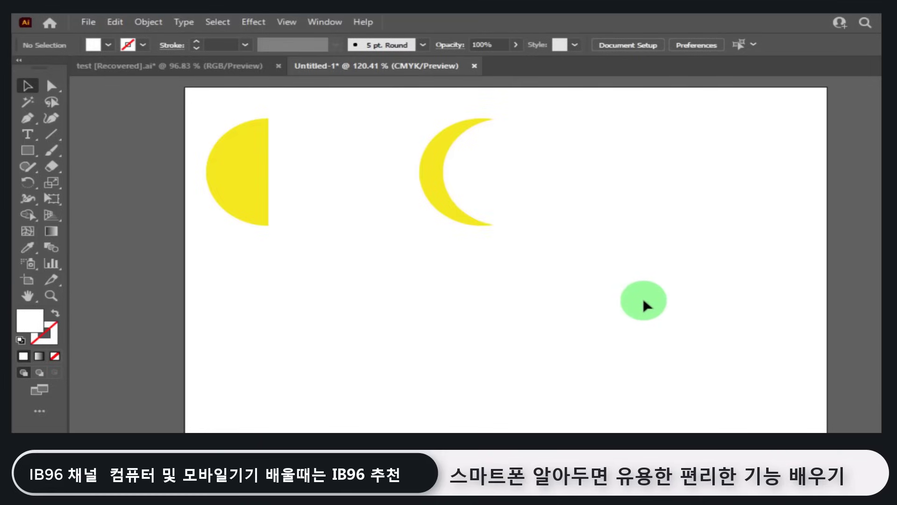
Rotate the crescent's two ellipses together slightly counterclockwise, then move both a little left and down and deselect them
left_click_drag(643, 300, 451, 172)
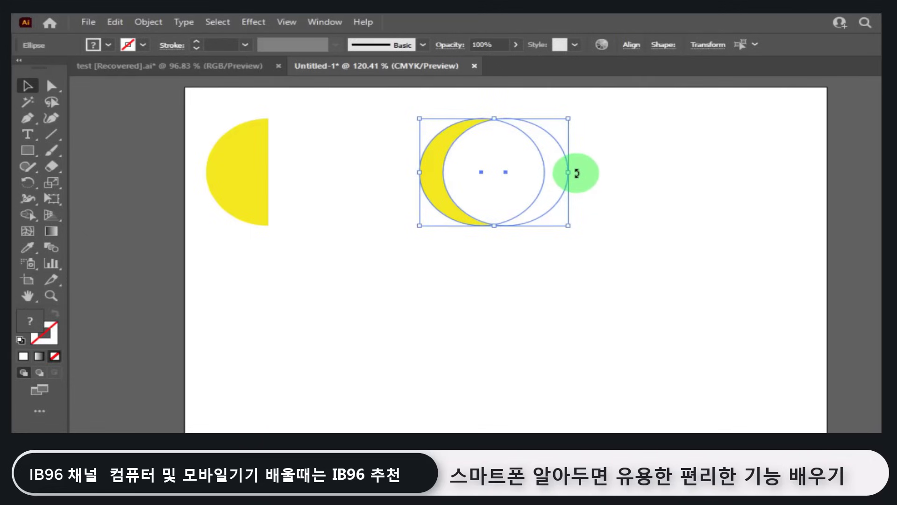
left_click_drag(577, 173, 568, 153)
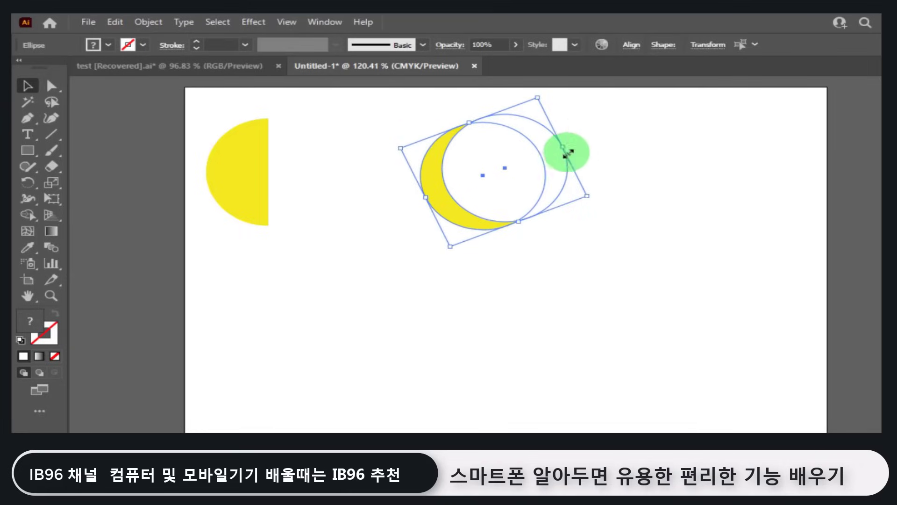
left_click(552, 253)
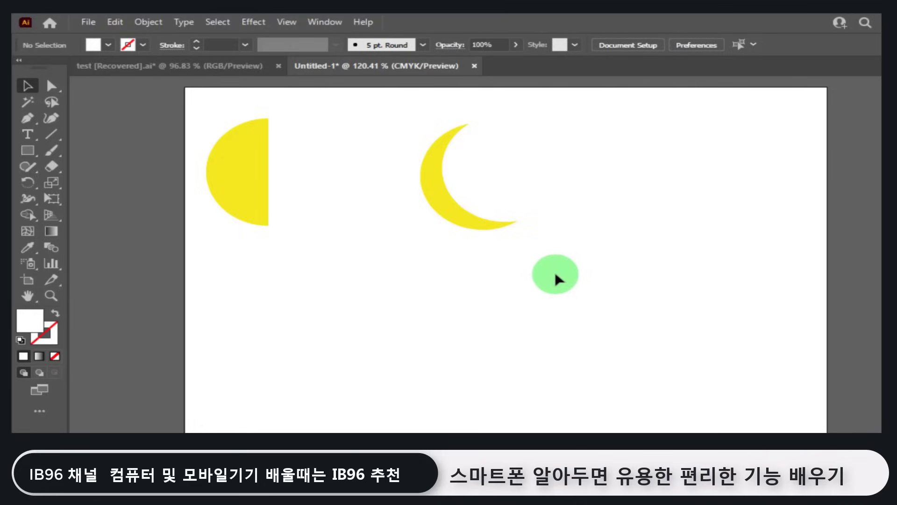
left_click(418, 187)
mouse_move(447, 213)
left_mouse_down()
mouse_move(418, 218)
mouse_move(444, 223)
left_mouse_up()
left_click(473, 254)
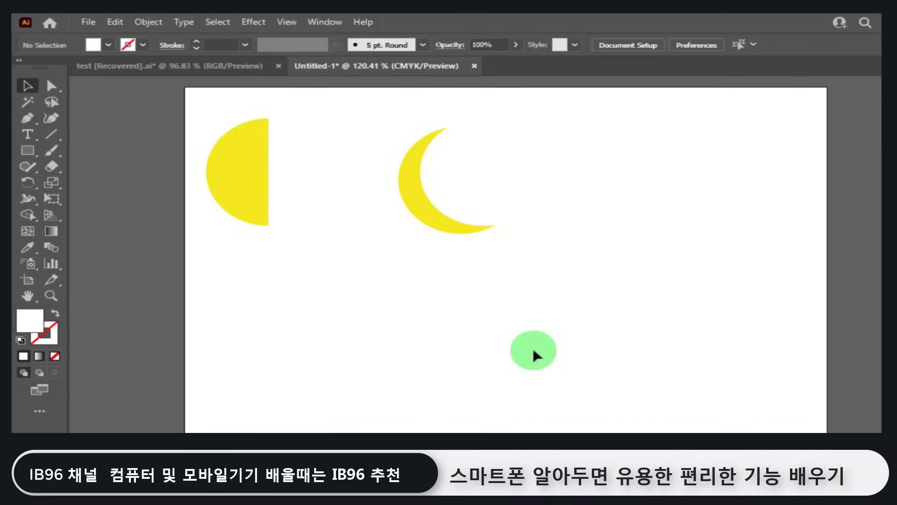
Duplicate the crescent's yellow ellipse into the artboard's upper-right area and draw a smaller ellipse inside the copy
left_click(143, 192)
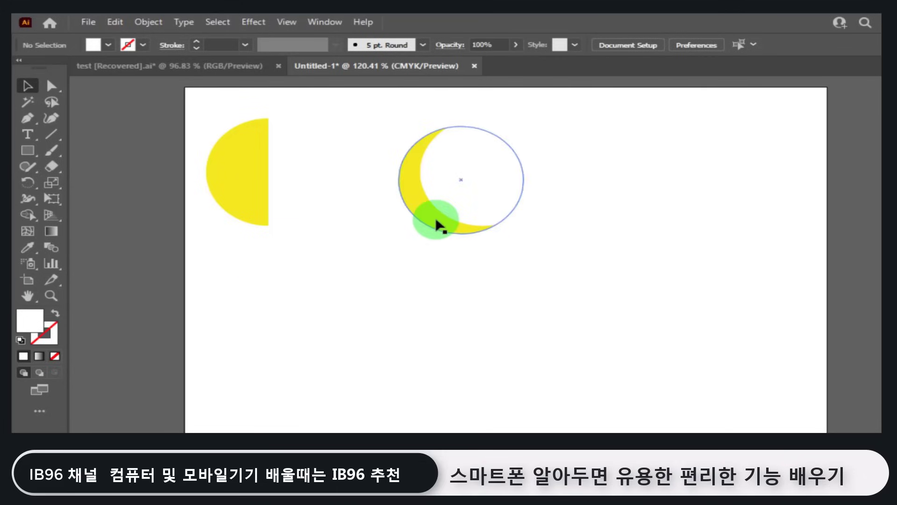
left_click_drag(437, 225, 680, 224)
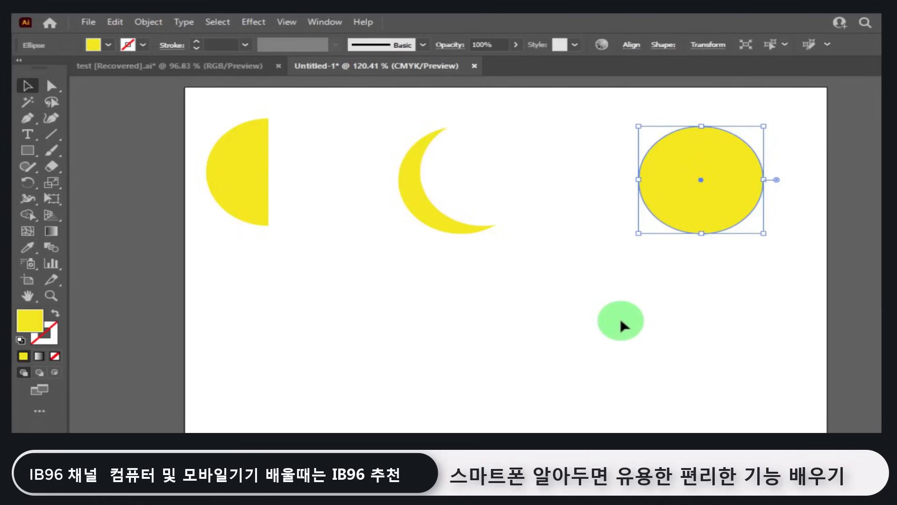
left_click_drag(28, 150, 102, 184)
left_click_drag(670, 148, 739, 212)
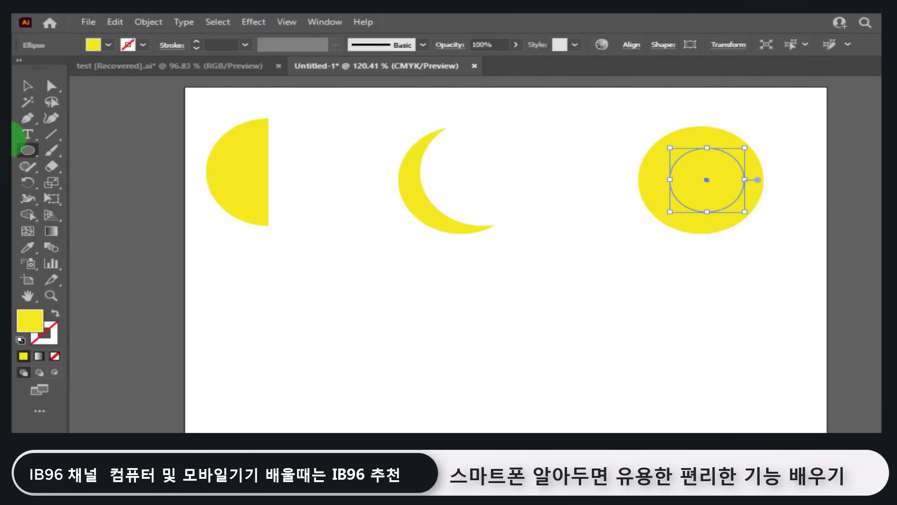
Nudge the small inner ellipse in fine increments until it is centred in the larger yellow ellipse
key("Left")
key("Left")
key("Left")
key("Left")
key("Left")
key("Left")
key("Left")
key("Left")
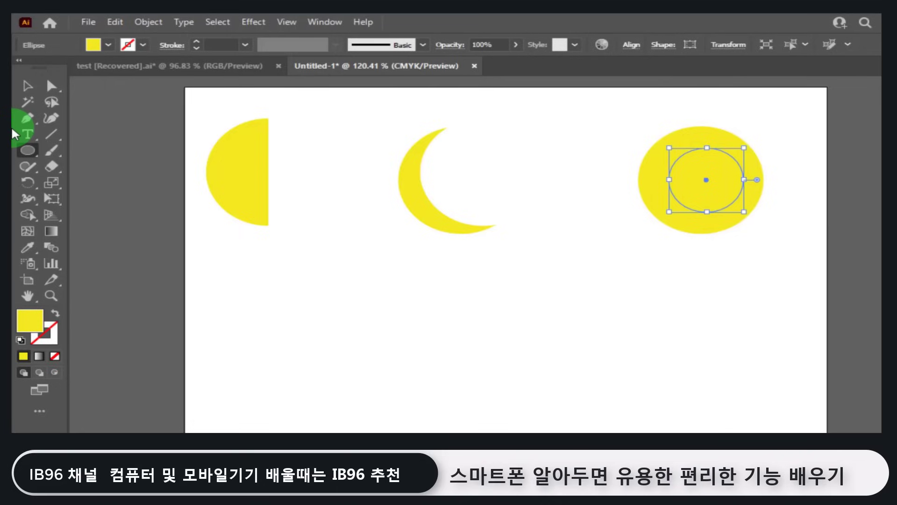
key("Right")
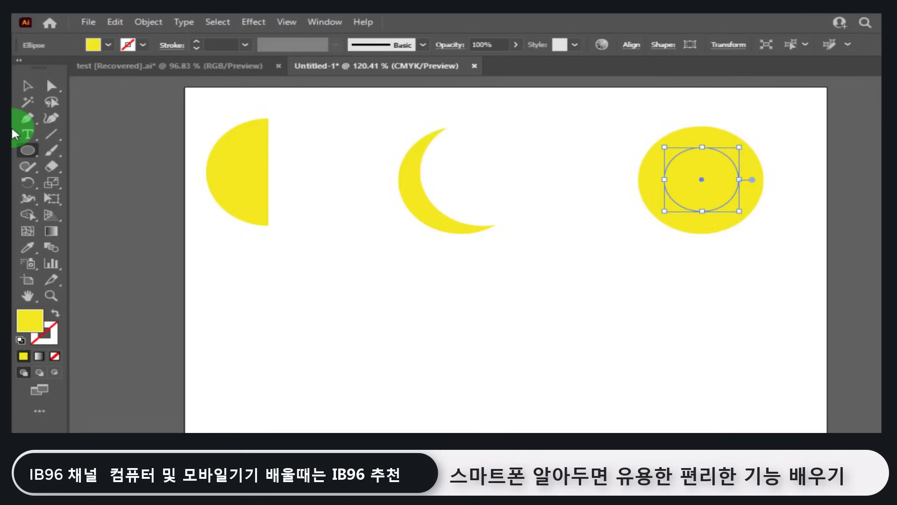
key("Down")
key("Down")
key("Left")
key("Up")
key("Right")
key("Right")
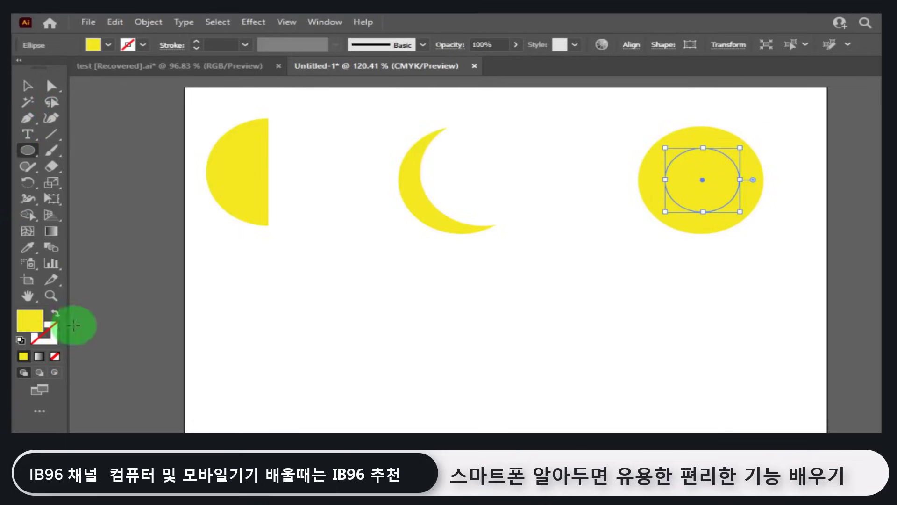
Set the inner ellipse's fill to white to form a yellow ring and deselect it
double_click(41, 329)
left_click(517, 220)
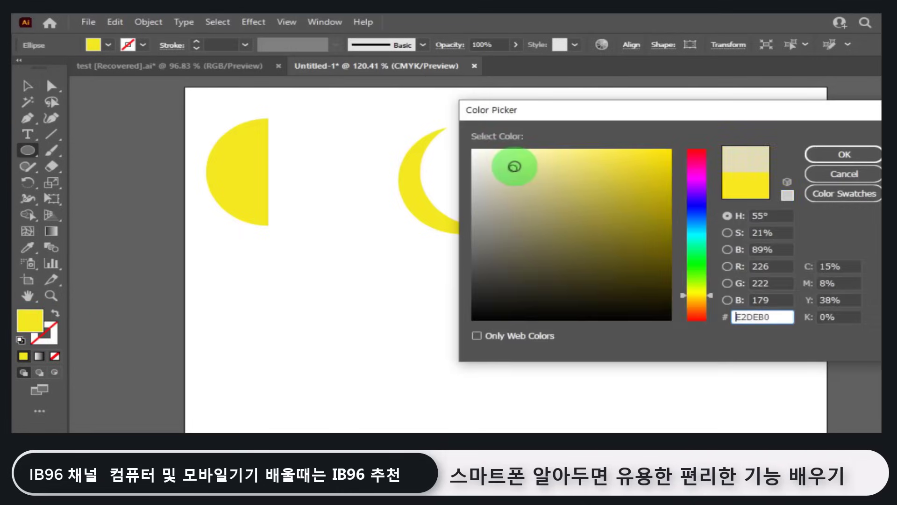
left_click_drag(517, 220, 525, 140)
key("Return")
left_click(26, 87)
left_click(541, 321)
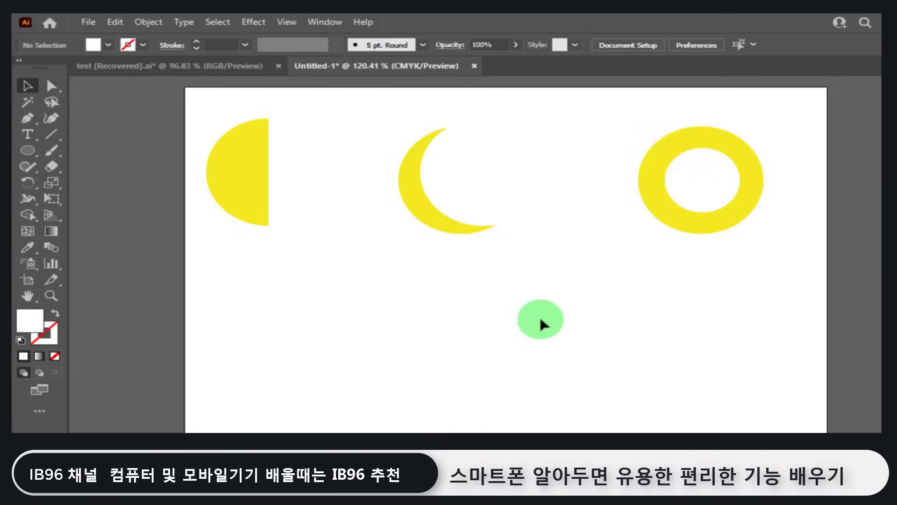
Change the ring's outer ellipse fill from yellow to magenta pink (F4219F) and deselect it
left_click(709, 229)
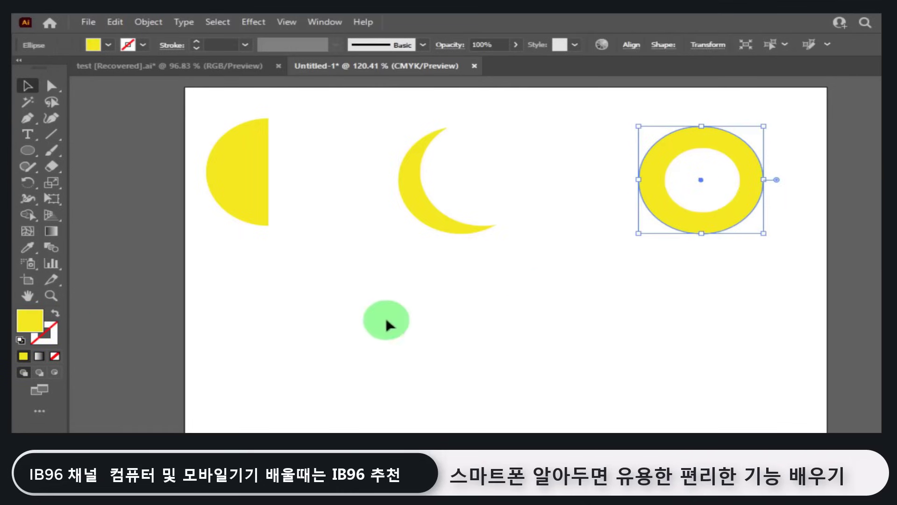
double_click(34, 333)
left_click(698, 163)
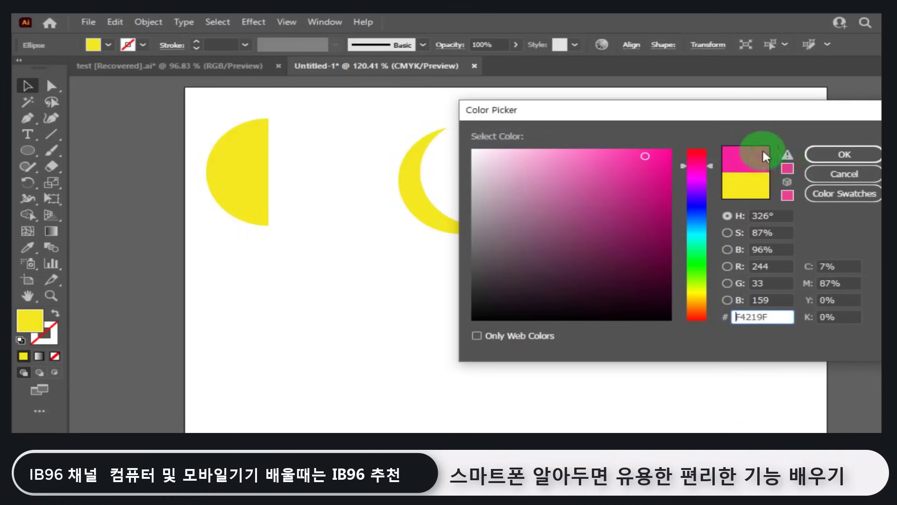
left_click(860, 157)
left_click(689, 306)
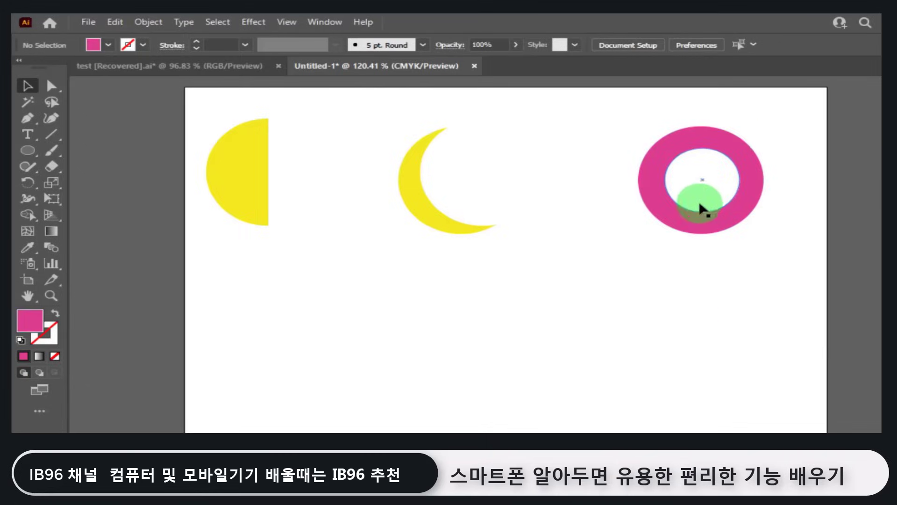
left_click_drag(711, 198, 675, 314)
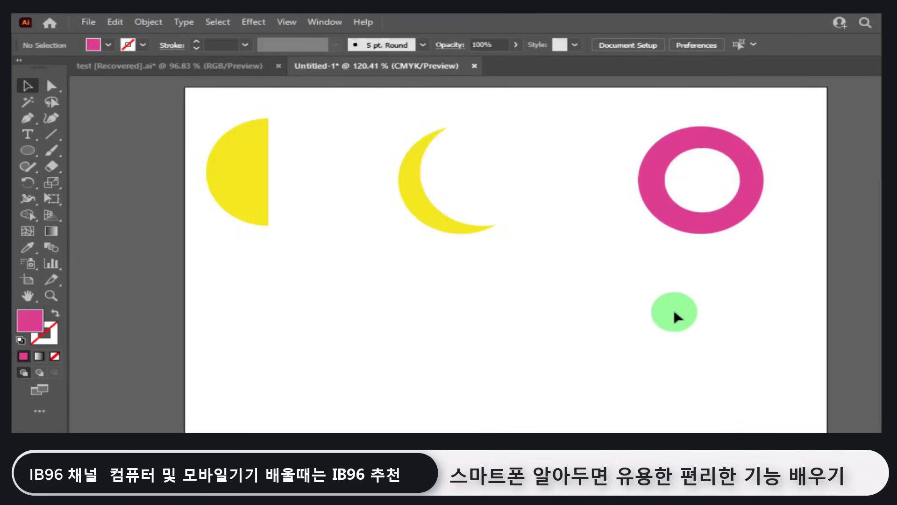
Move the white rectangle off the first yellow ellipse, undo the move and deselect it
left_click_drag(311, 274, 230, 210)
left_click_drag(278, 191, 370, 234)
left_click(27, 87)
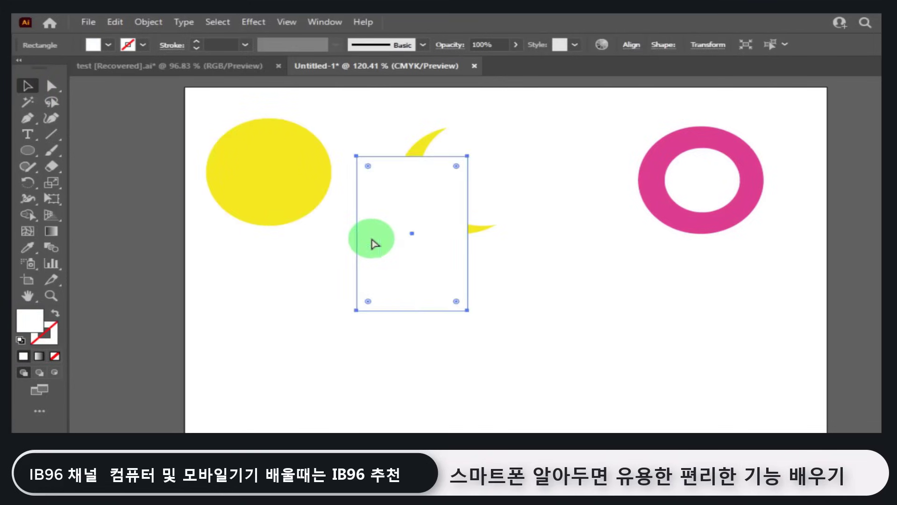
key("ctrl+z")
left_click(311, 321)
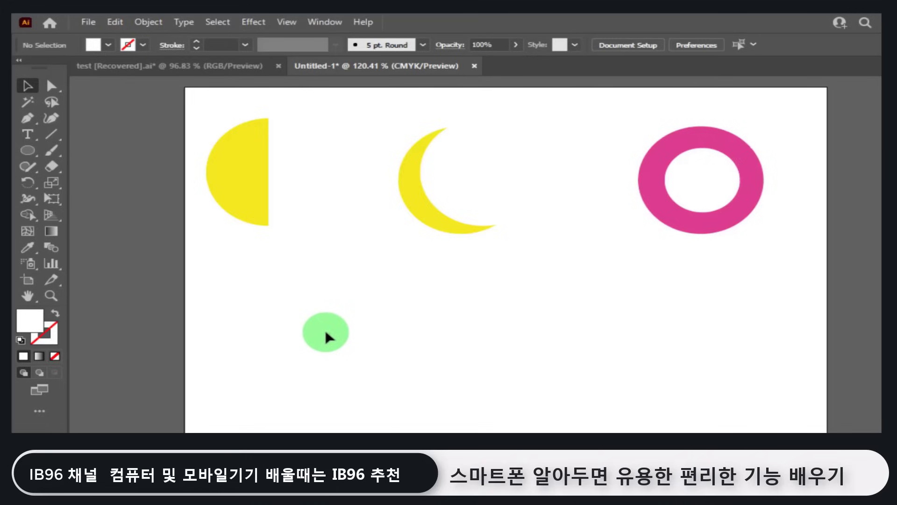
Group the yellow ellipse and the white rectangle that form the half circle
left_click_drag(329, 332, 204, 216)
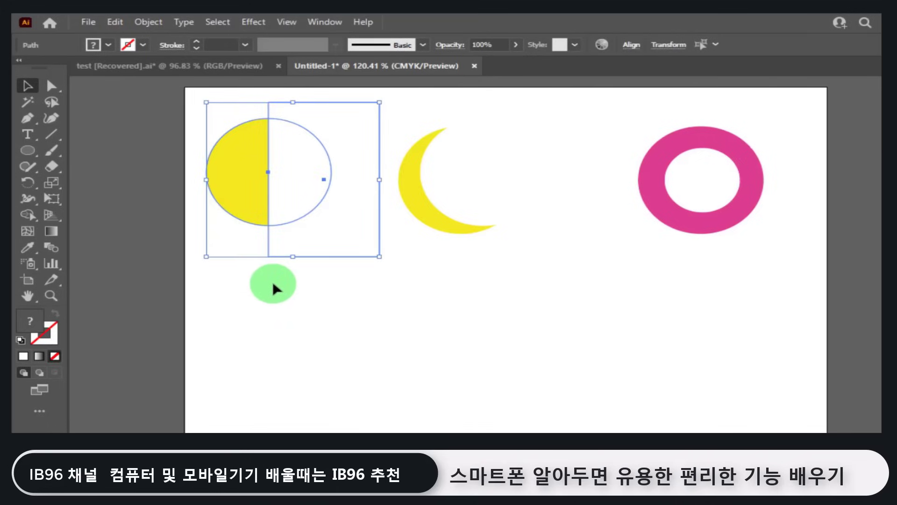
key("a")
key("ctrl+g")
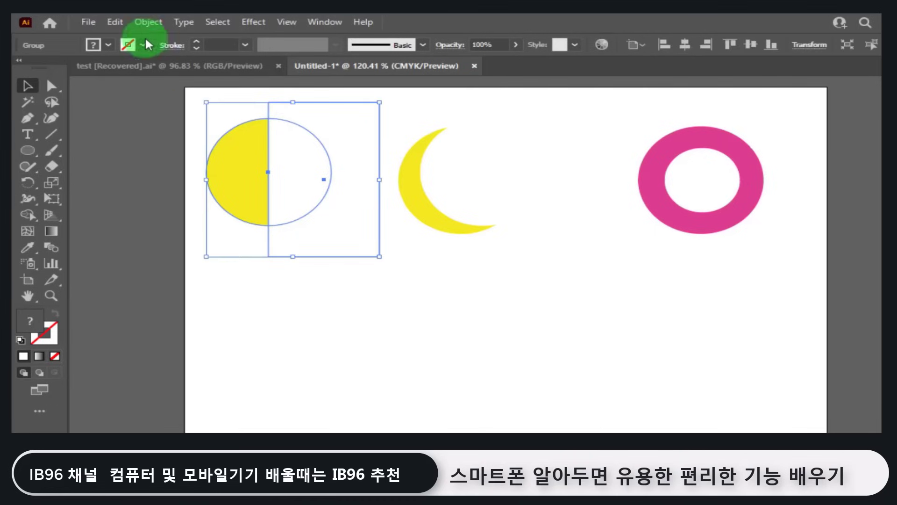
left_click(141, 22)
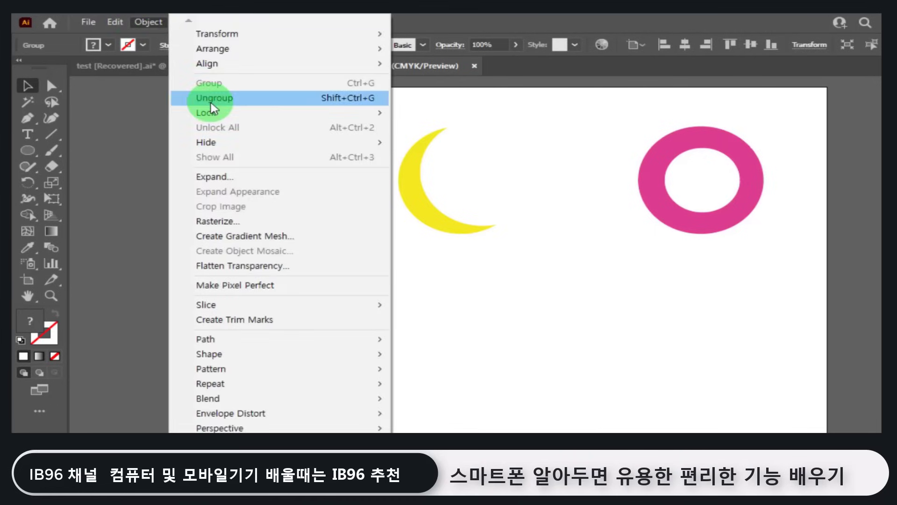
left_click(456, 12)
Group the two ellipses of the crescent moon, and group the two ellipses of the pink ring
left_click(431, 155)
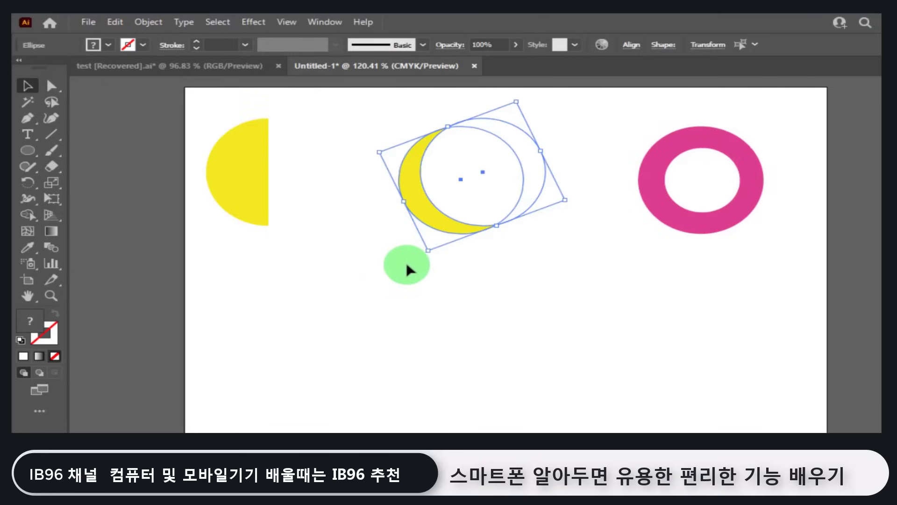
left_click(744, 299)
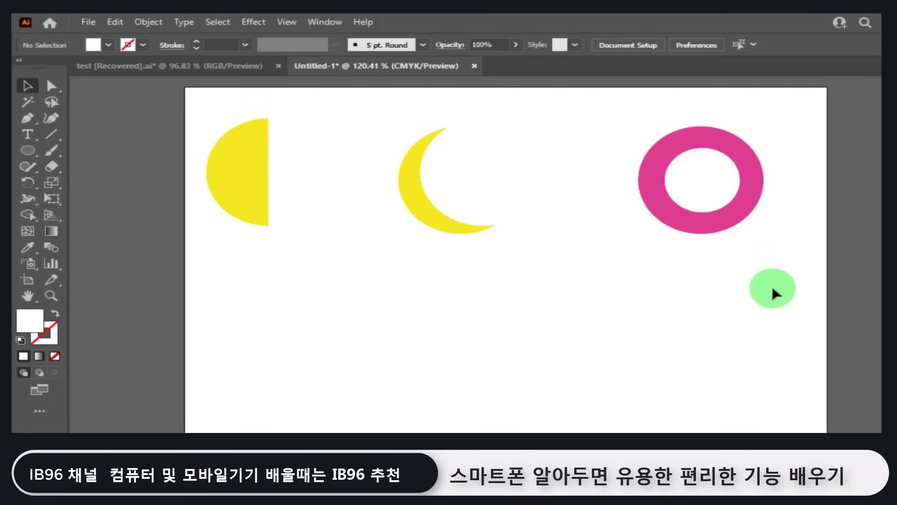
left_click_drag(771, 284, 674, 212)
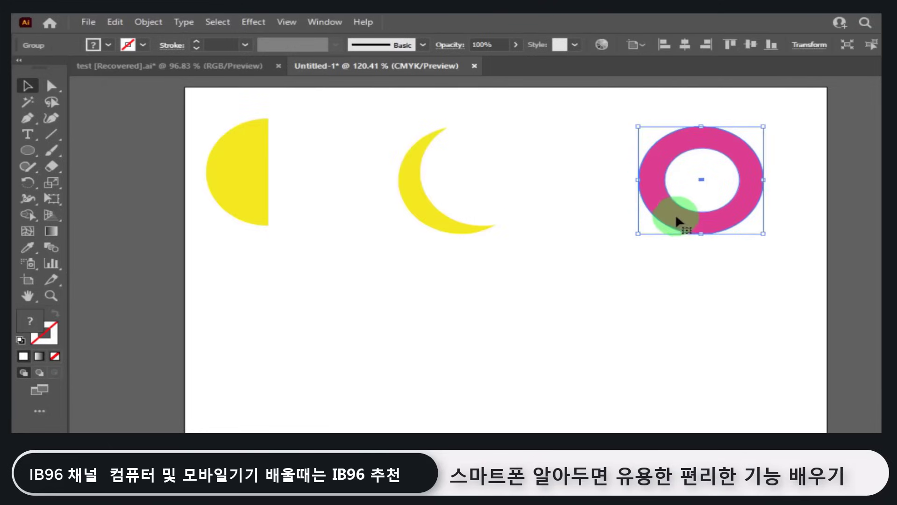
left_click(645, 315)
Reposition the grouped shapes on the artboard, placing the crescent beneath the half circle and the ring near the artboard's upper-right corner
left_click_drag(729, 218, 521, 337)
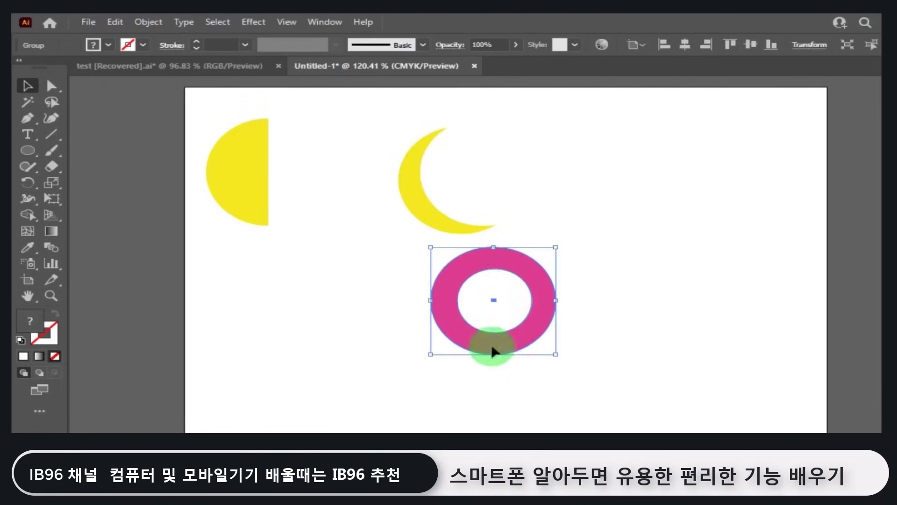
key("ctrl+z")
left_click_drag(421, 232, 349, 361)
left_click_drag(713, 247, 731, 201)
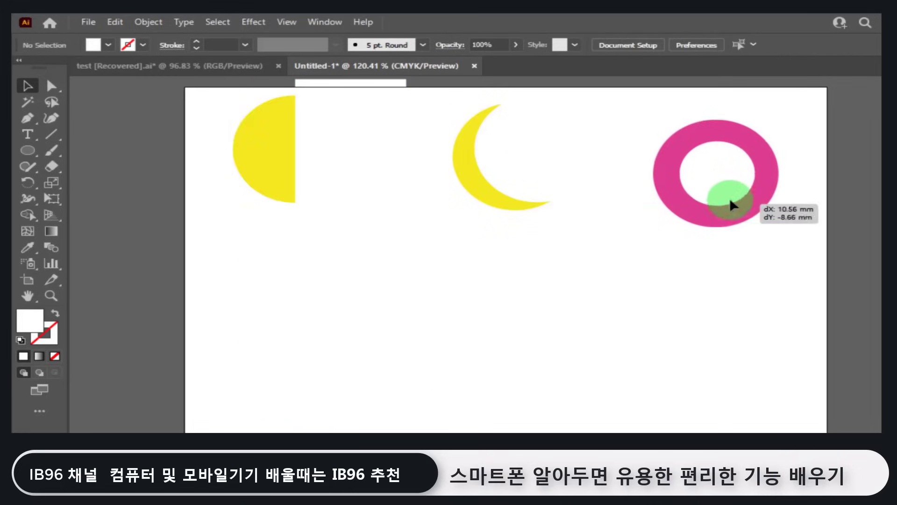
left_click(652, 364)
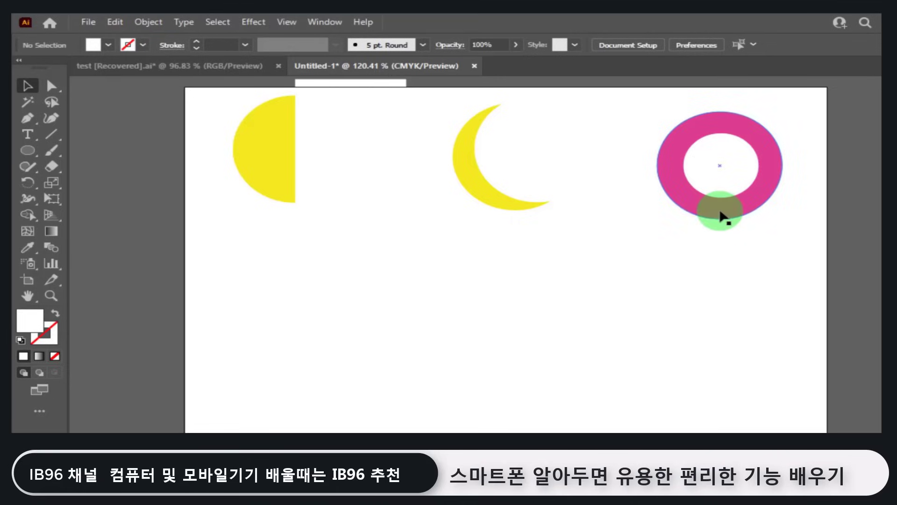
left_click_drag(514, 214, 307, 347)
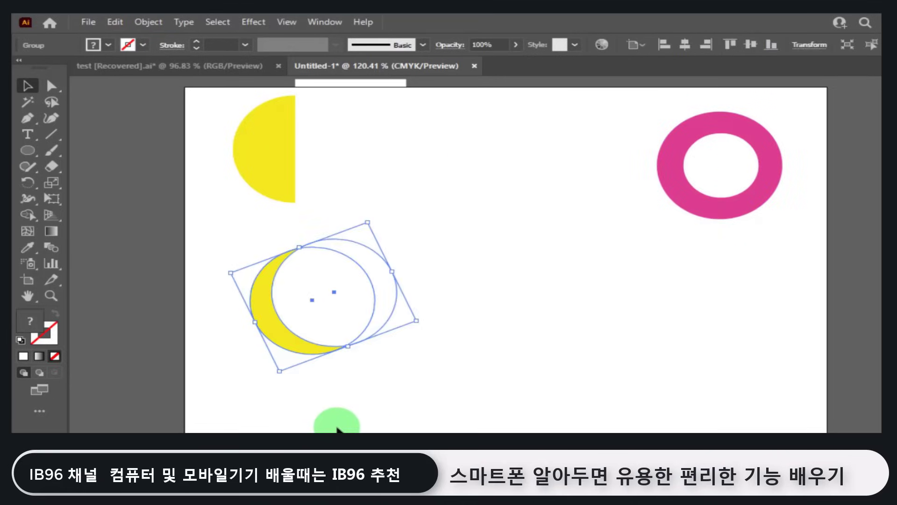
left_click(334, 423)
Add the blue text "IB96.com" and arrange it with the pink ring so the letters overlap the ring
left_click(23, 129)
left_click(473, 345)
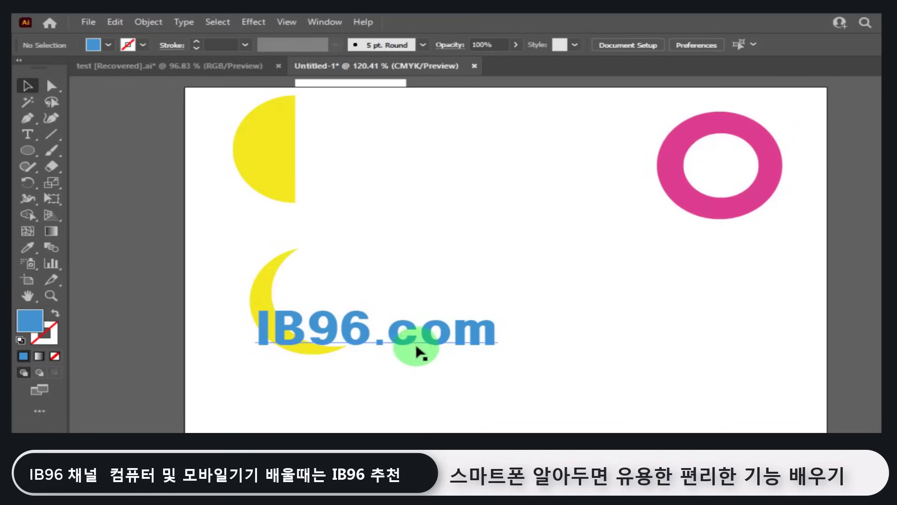
left_click_drag(439, 323, 613, 261)
left_click_drag(734, 180, 584, 207)
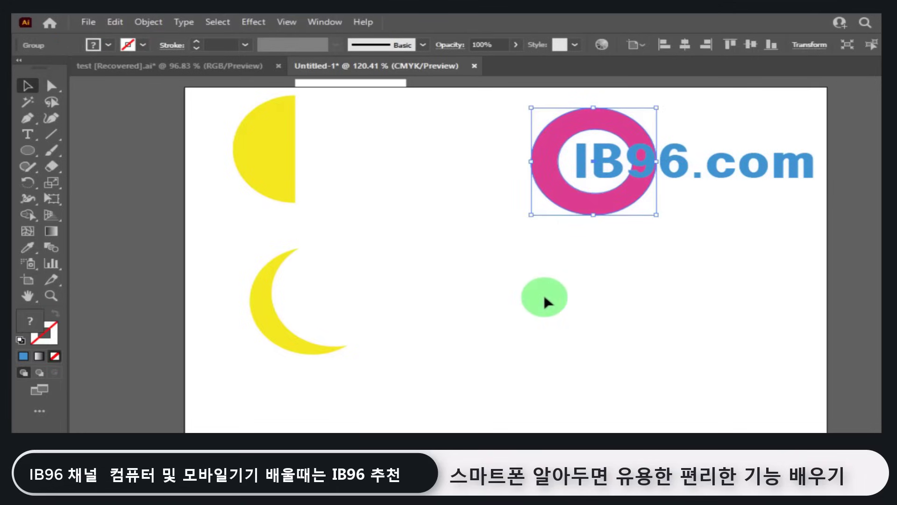
left_click(551, 316)
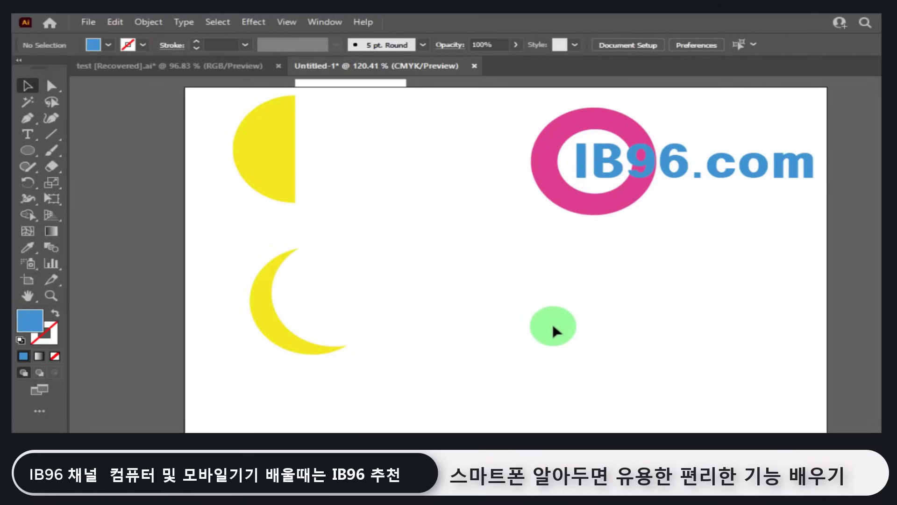
Select the pink ring and the "IB96.com" text together and move them down beside the crescent
left_click_drag(556, 333, 610, 167)
key("ctrl+z")
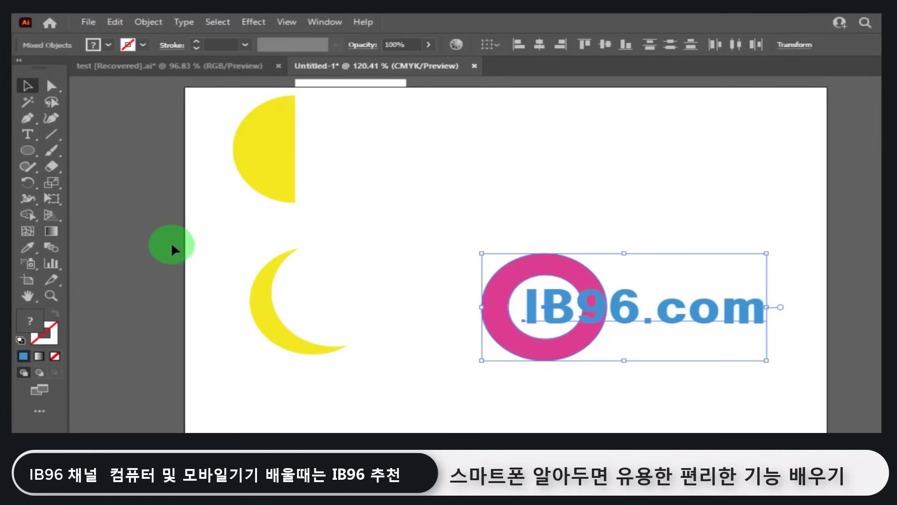
left_click_drag(275, 271, 297, 263)
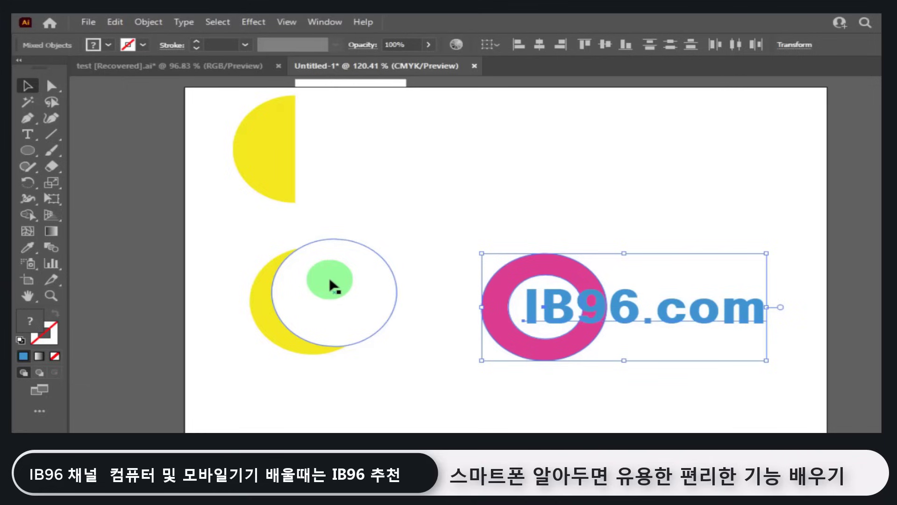
left_click_drag(331, 280, 399, 322)
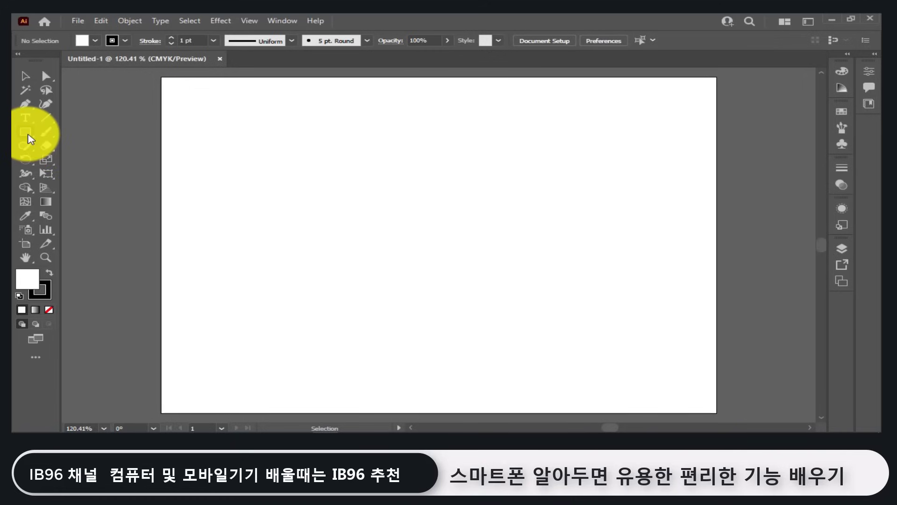
Draw a white rectangle with a 1 pt black stroke on the blank artboard and shift the whole shape slightly up and left
left_click(27, 134)
left_click(70, 132)
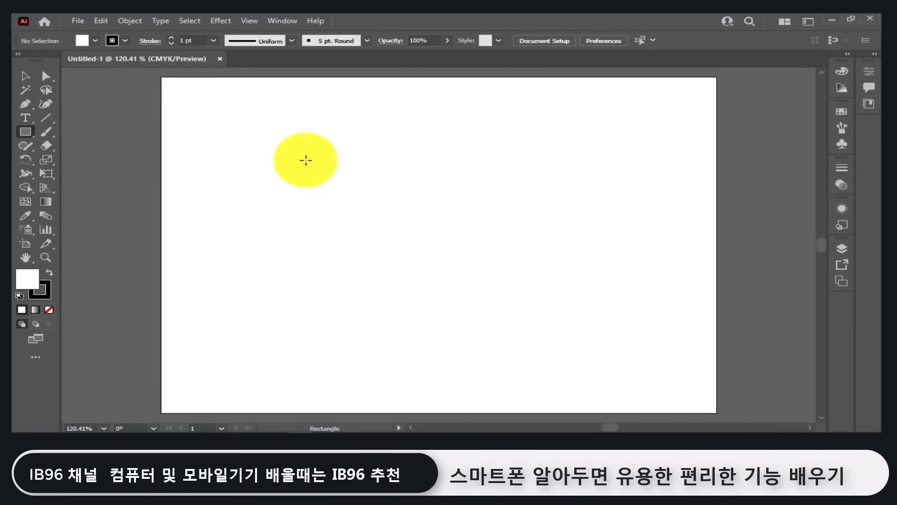
left_click_drag(286, 129, 464, 242)
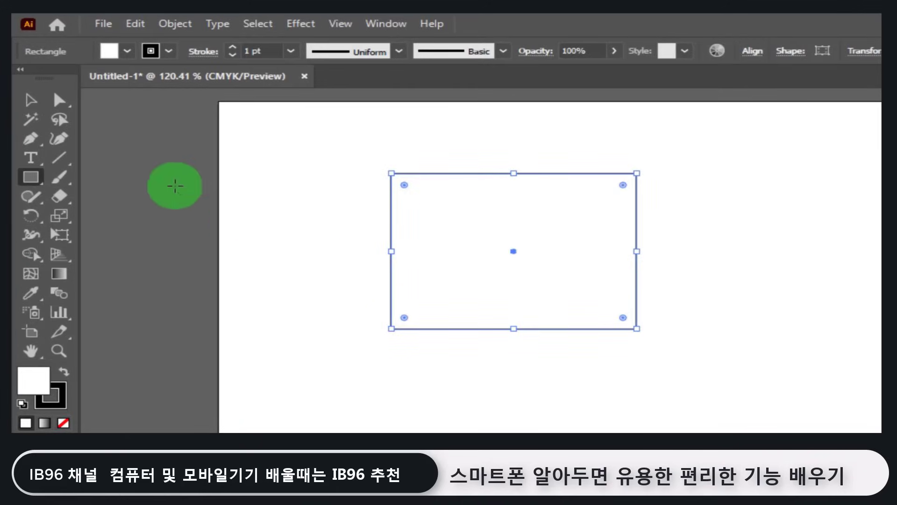
left_click(31, 104)
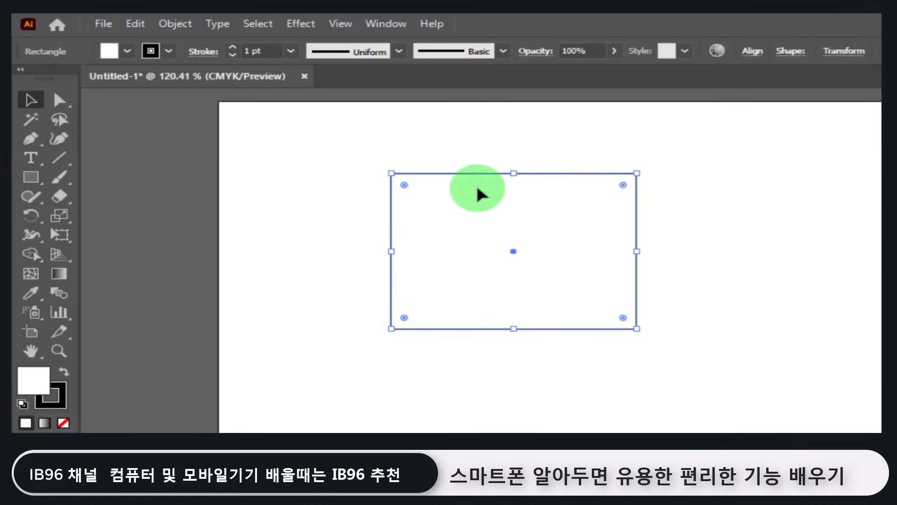
left_click_drag(473, 189, 446, 179)
left_click(32, 102)
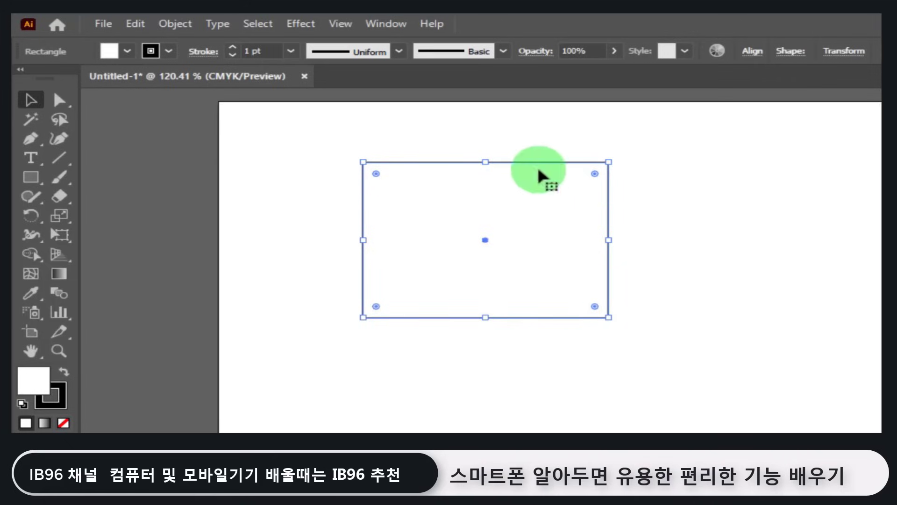
Reshape the rectangle with Direct Selection, moving its lower-right anchor outward and back inward, and its upper-left anchor toward the centre
left_click(59, 103)
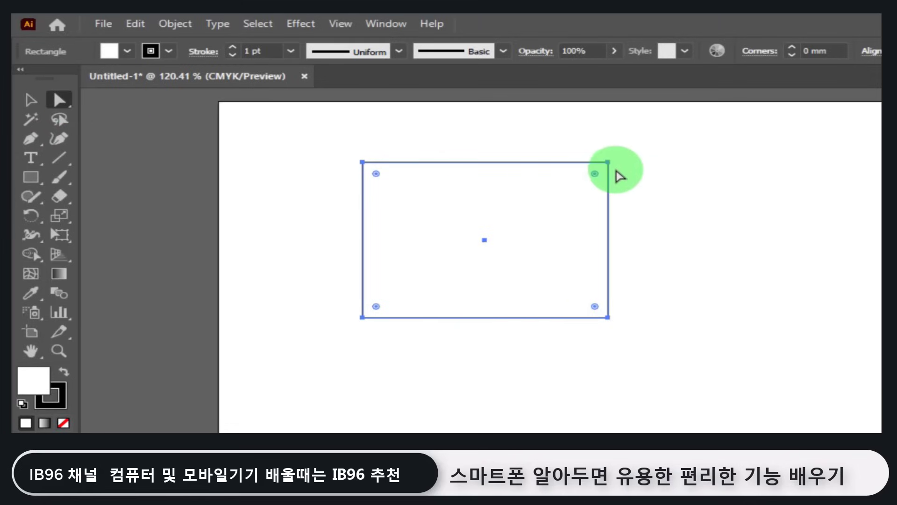
left_click(364, 163)
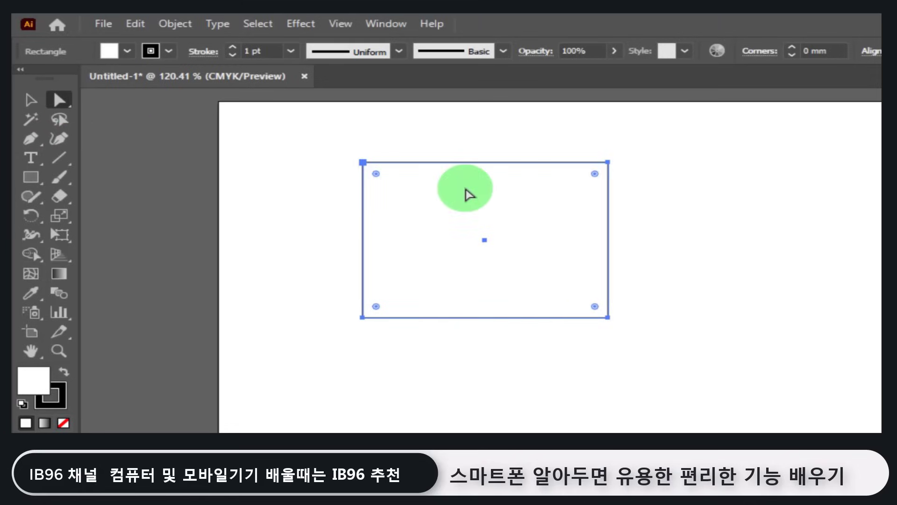
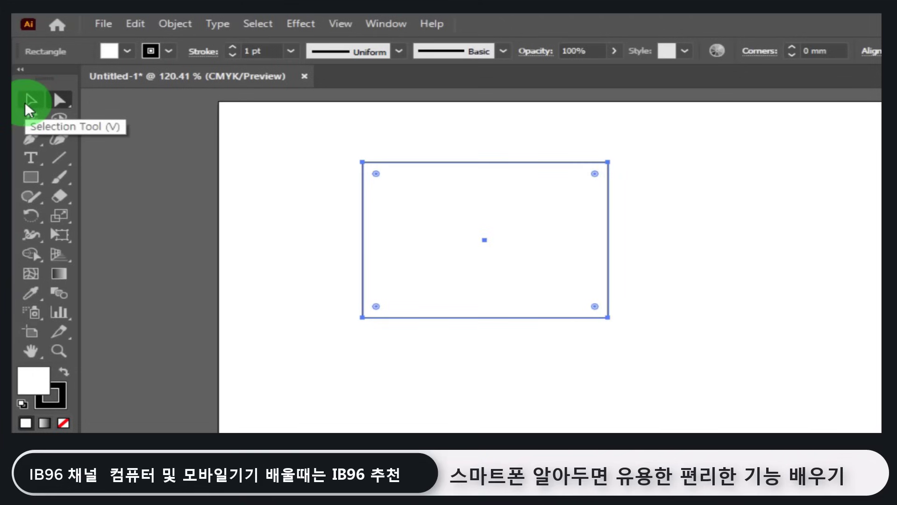
left_click(55, 99)
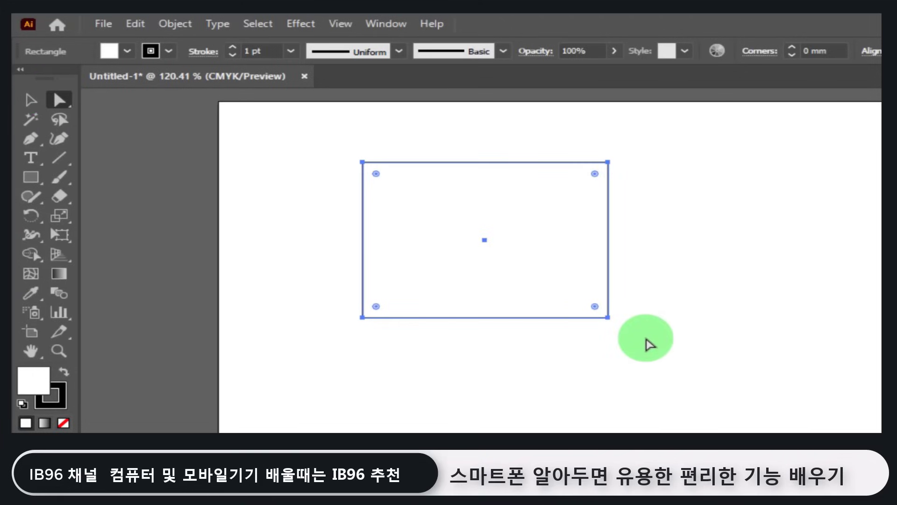
left_click_drag(646, 338, 596, 310)
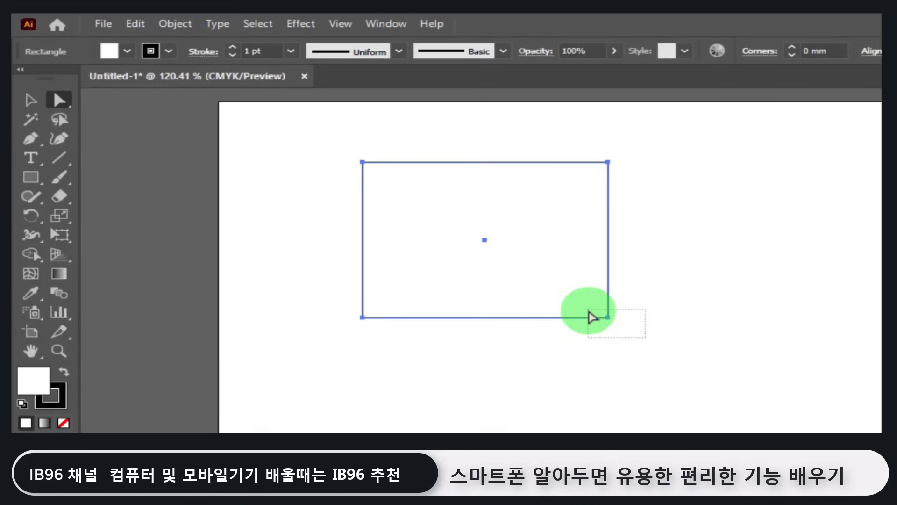
left_click_drag(590, 318, 590, 322)
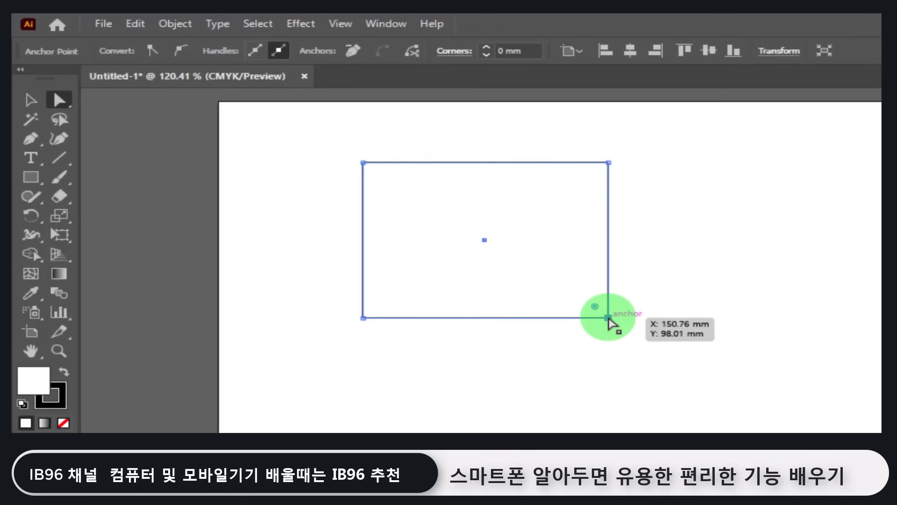
left_click_drag(608, 318, 638, 373)
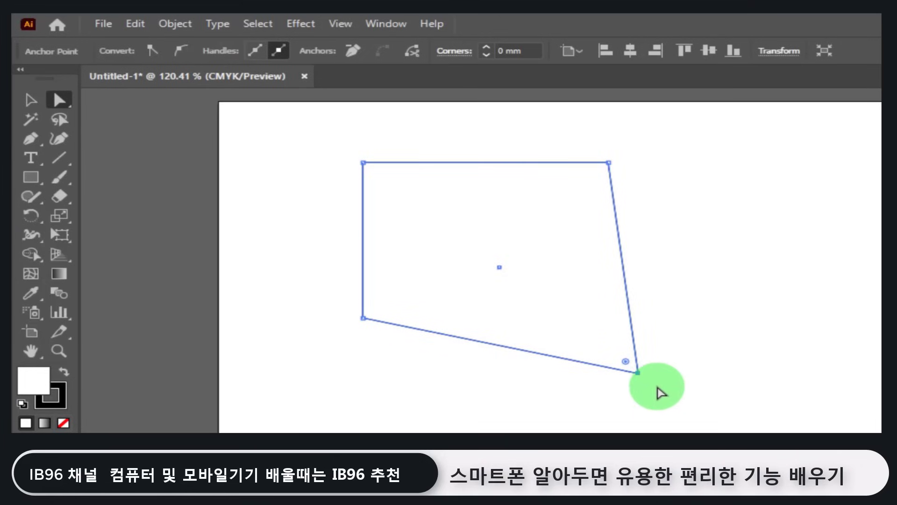
left_click_drag(639, 374, 591, 318)
left_click_drag(364, 165, 489, 252)
Delete the reshaped quadrilateral's upper-left anchor and the remaining path
left_click(32, 180)
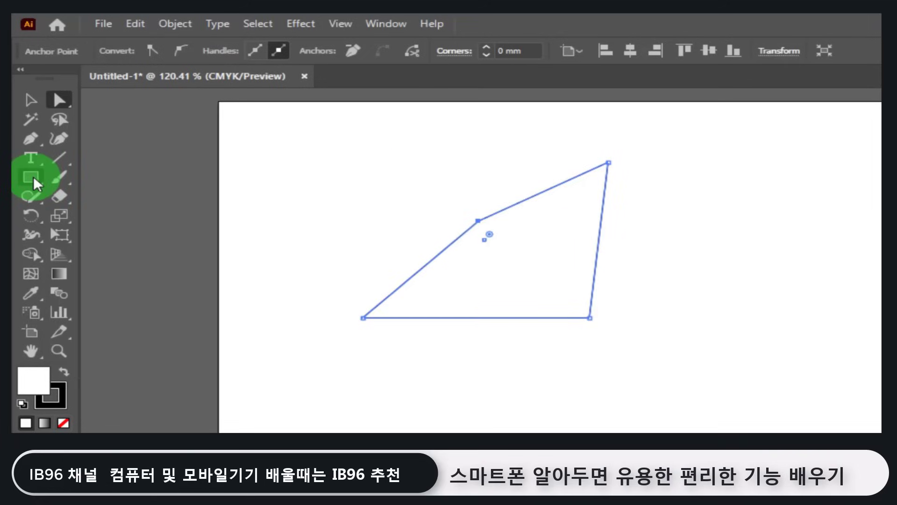
left_click_drag(35, 184, 131, 279)
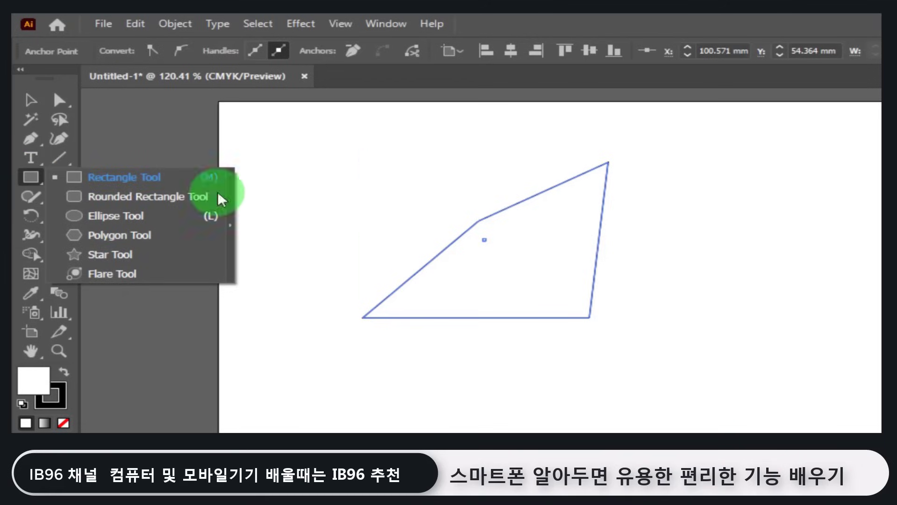
left_click(63, 105)
left_click_drag(480, 223, 319, 226)
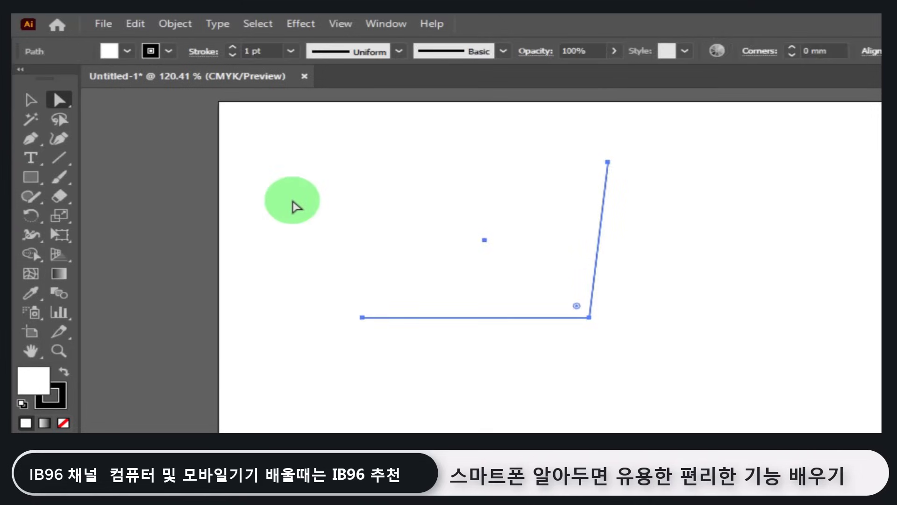
Detach the shape tools into a floating panel and draw a slightly rotated hexagon with the Polygon tool near the artboard's upper-left corner
left_click_drag(31, 176, 100, 189)
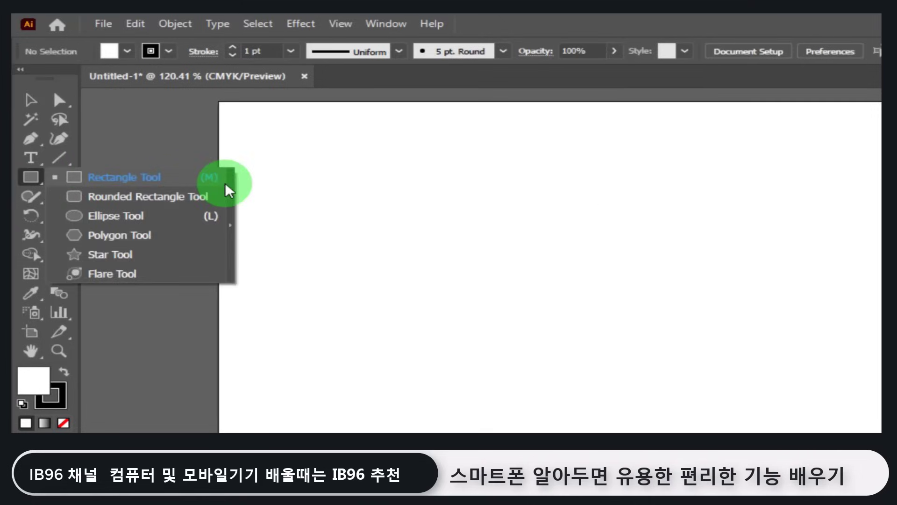
left_click_drag(191, 199, 212, 97)
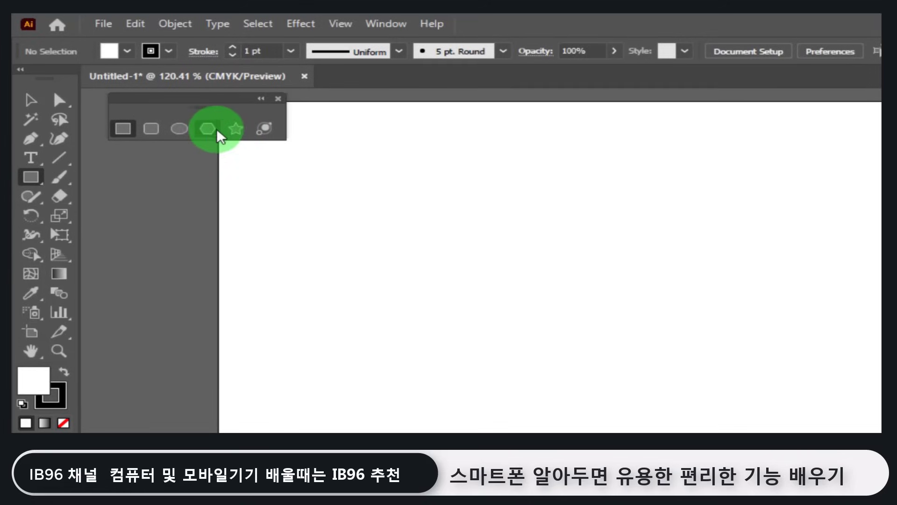
left_click(213, 129)
left_click_drag(325, 206, 370, 257)
Pull the hexagon's lower-right anchor outward, down and to the right, with the Direct Selection tool
left_click(57, 106)
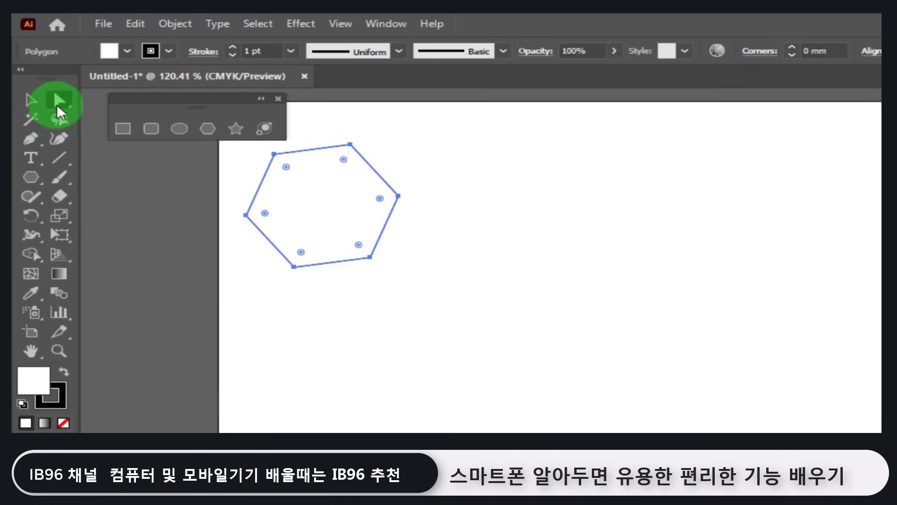
left_click(369, 256)
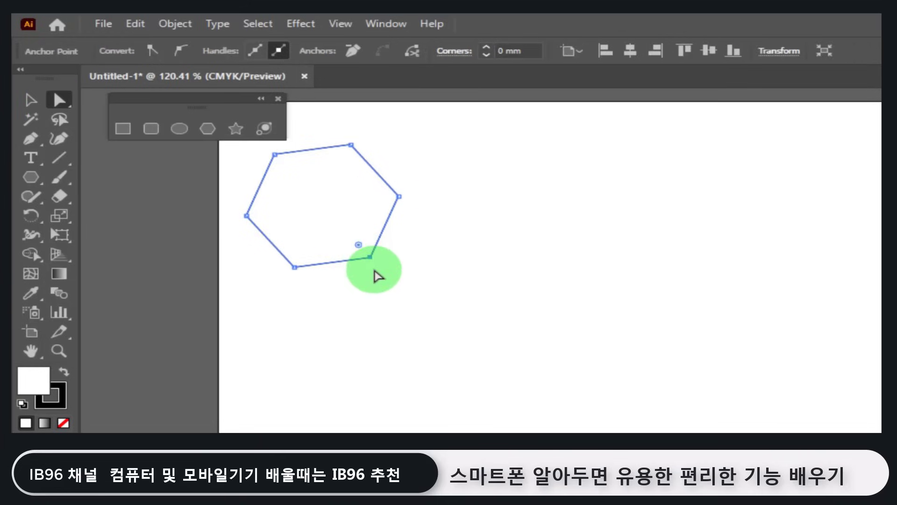
left_click_drag(370, 257, 438, 322)
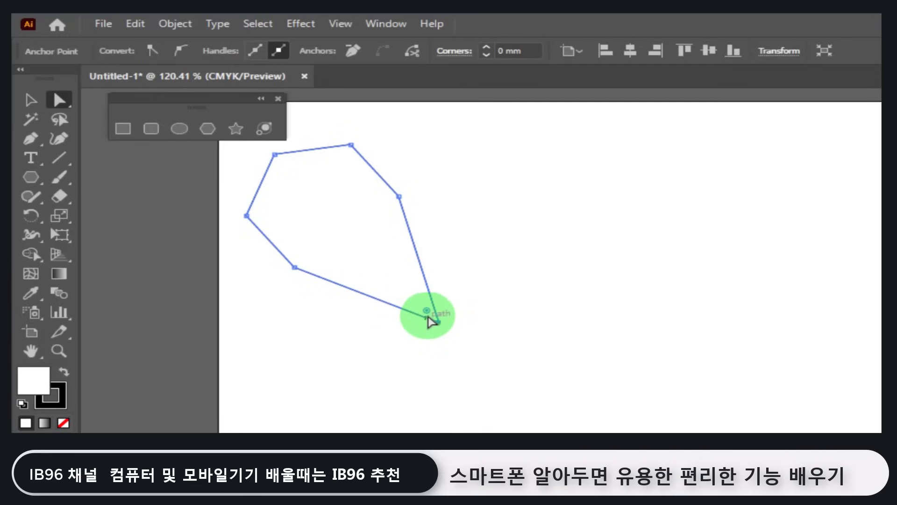
Delete the reshaped hexagon's lower-right anchor and the remaining path
key("Delete")
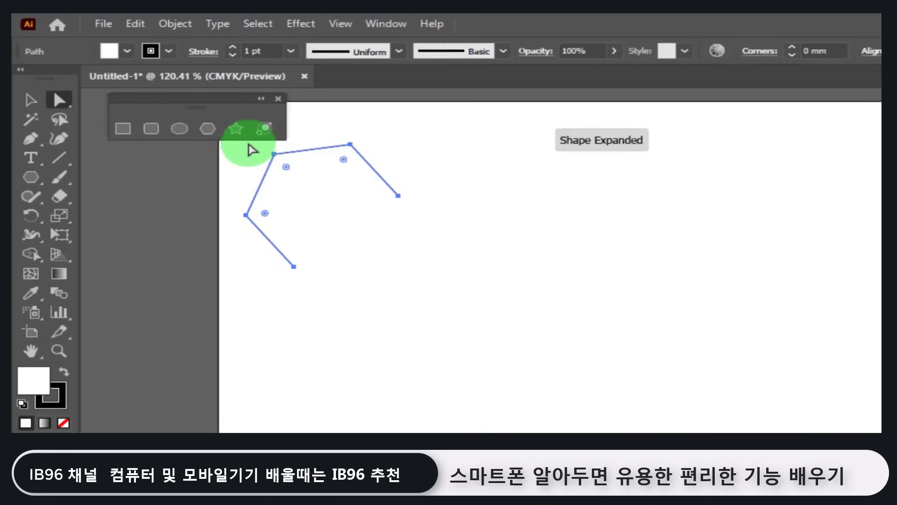
key("Delete")
Draw a five-pointed star near the artboard's upper-left corner and pull its lower-right tip outward with Direct Selection
left_click(237, 130)
left_click_drag(341, 221, 383, 265)
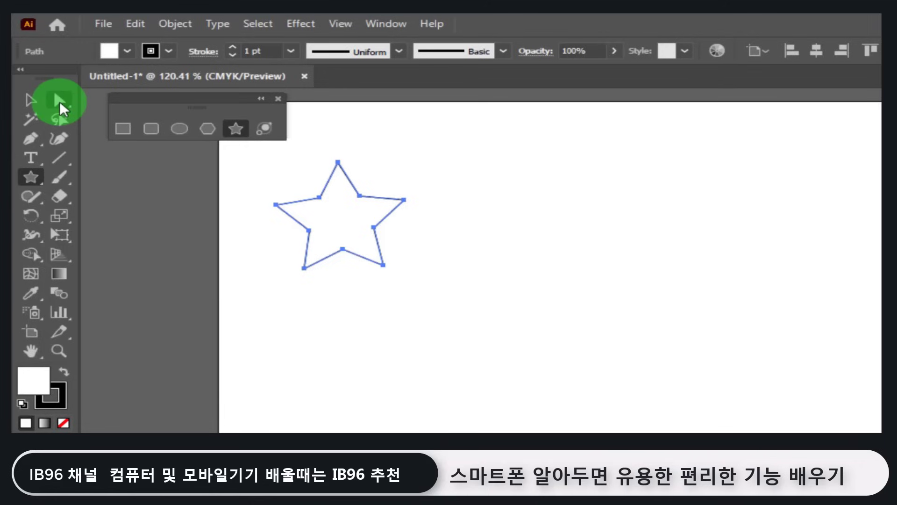
left_click(59, 101)
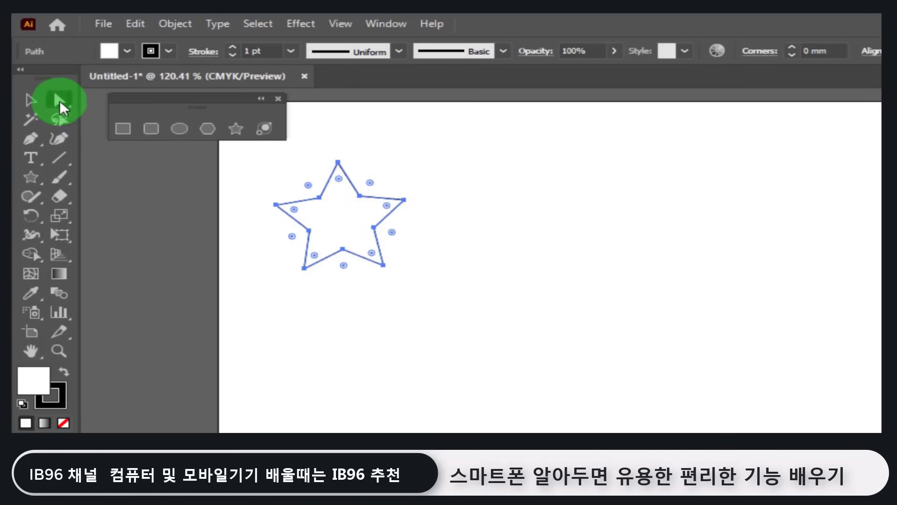
left_click(402, 283)
left_click(384, 265)
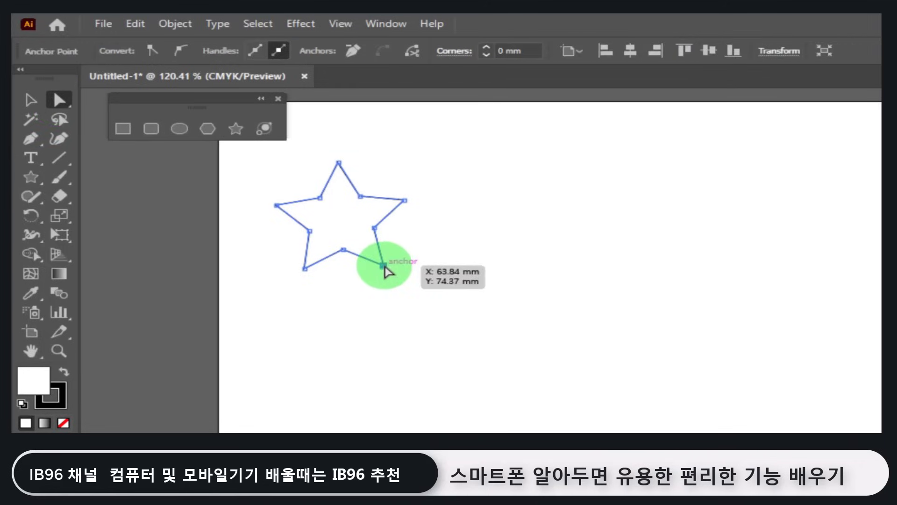
left_click_drag(384, 266, 417, 290)
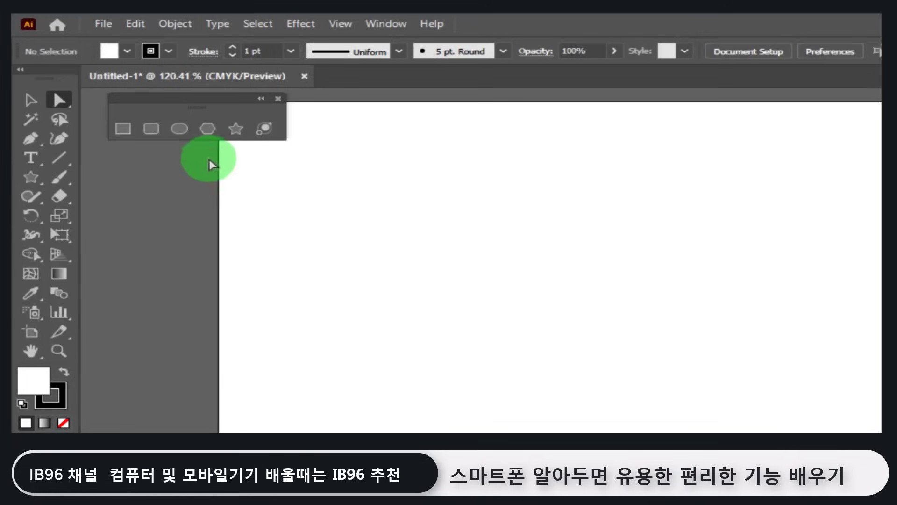
Draw a circle about 70 mm across near the artboard's upper-left corner and a small rectangle above it
left_click(181, 130)
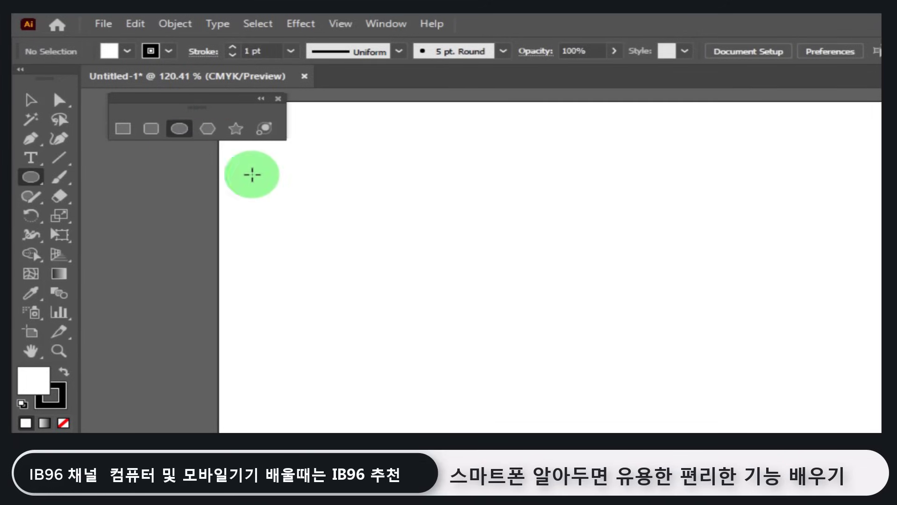
left_click_drag(306, 204, 484, 354)
left_click(145, 135)
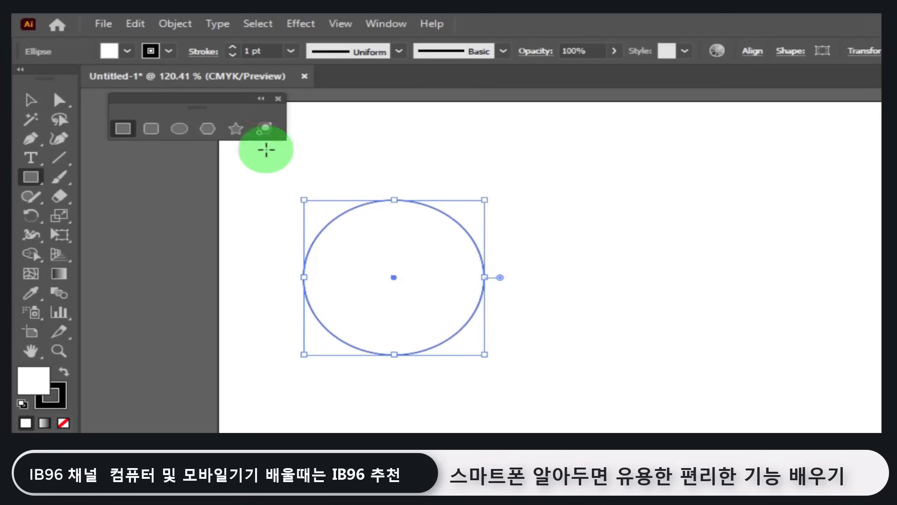
left_click_drag(389, 123, 489, 186)
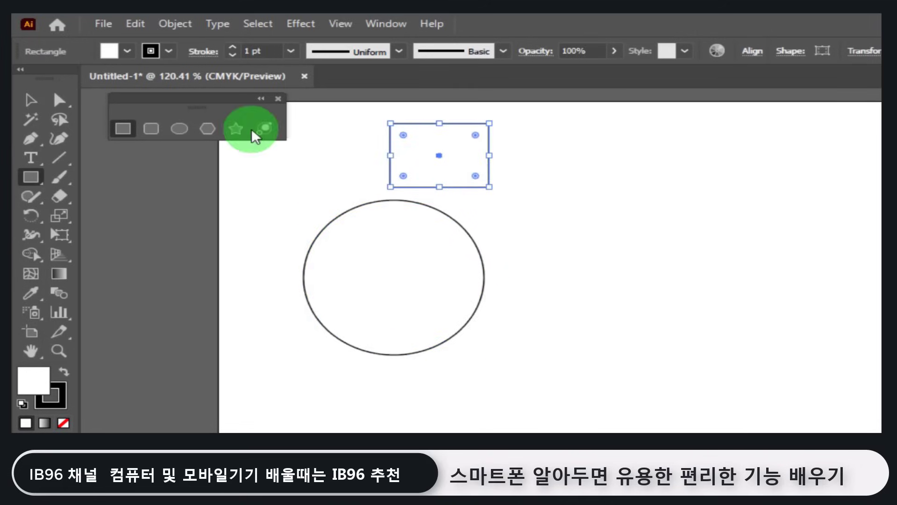
Pull the rectangle's lower-right anchor outward, down and to the right, with Direct Selection
left_click(60, 100)
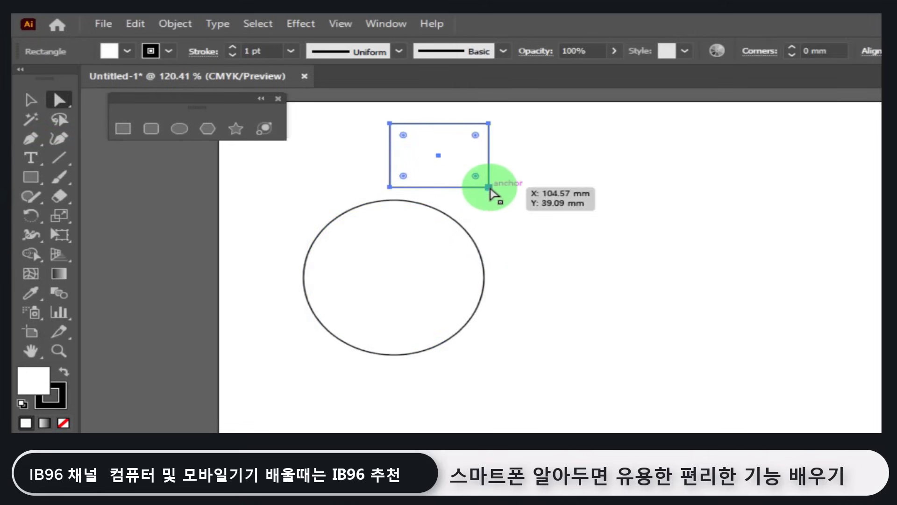
left_click_drag(489, 187, 517, 201)
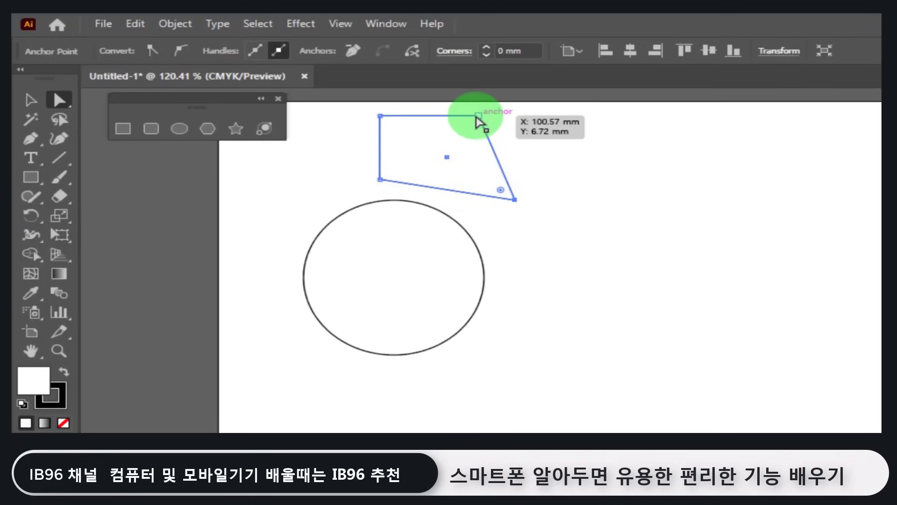
Bend the circle's upper-right arc inward and back outward using the direction handles of its top and right anchors
left_click(457, 220)
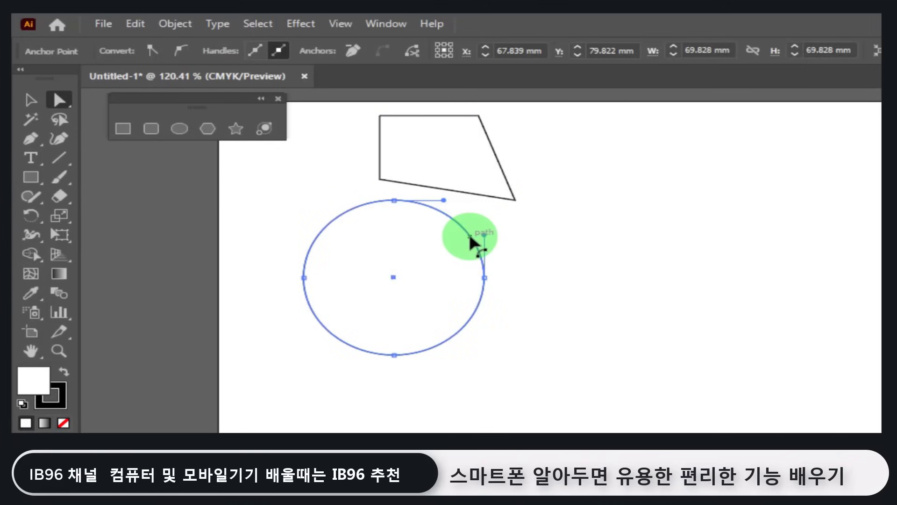
left_click(393, 202)
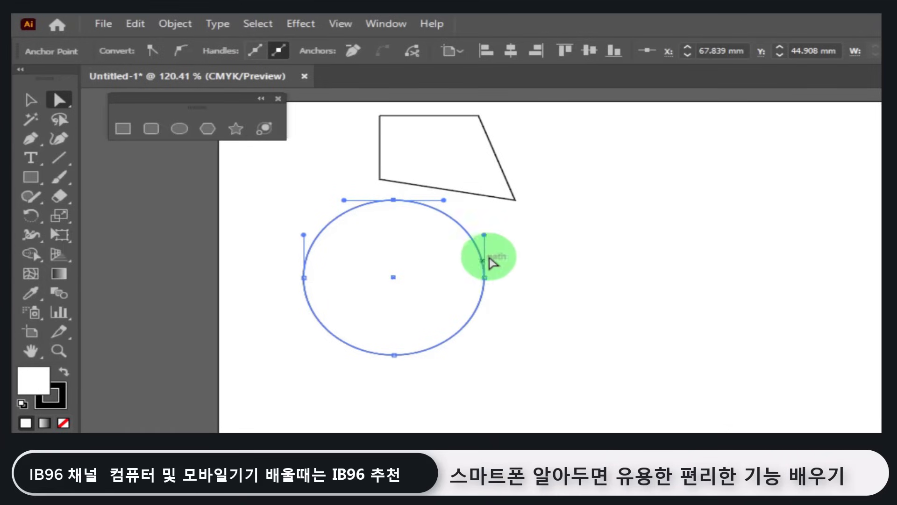
left_click_drag(486, 235, 421, 268)
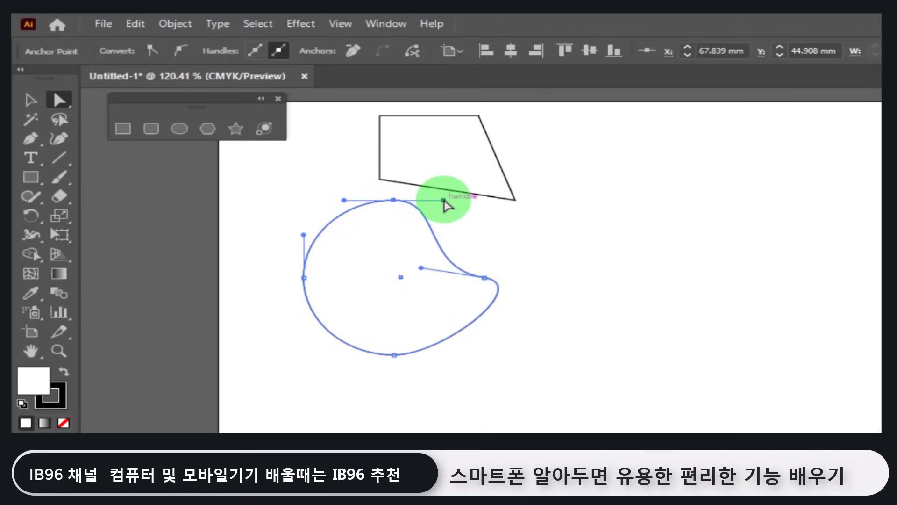
left_click_drag(443, 200, 407, 227)
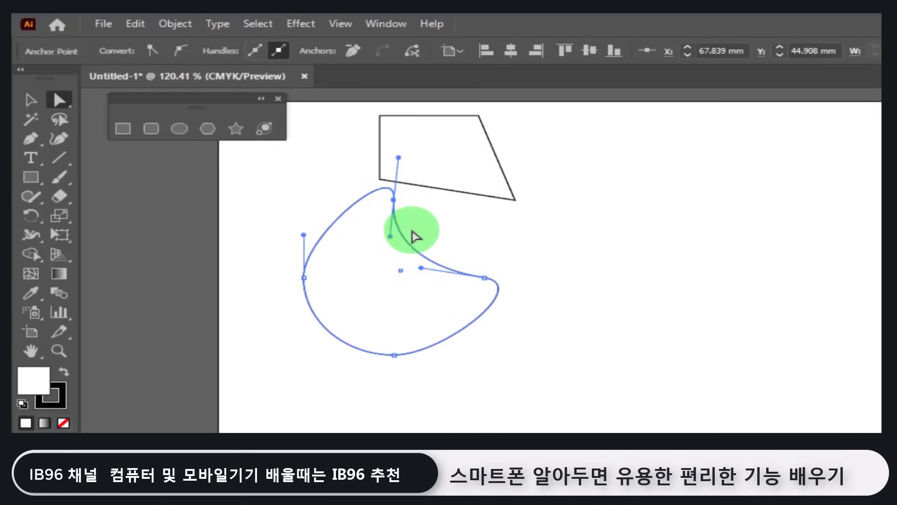
left_click_drag(390, 237, 433, 201)
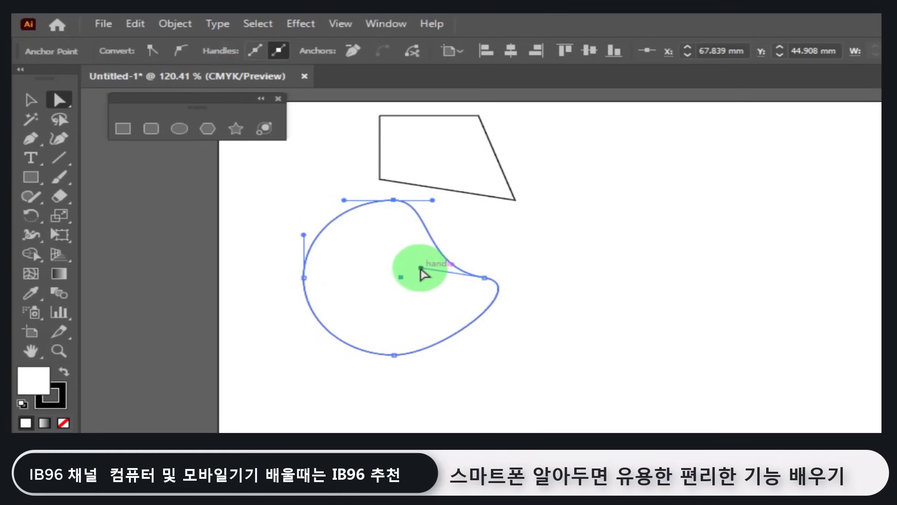
left_click_drag(421, 268, 479, 229)
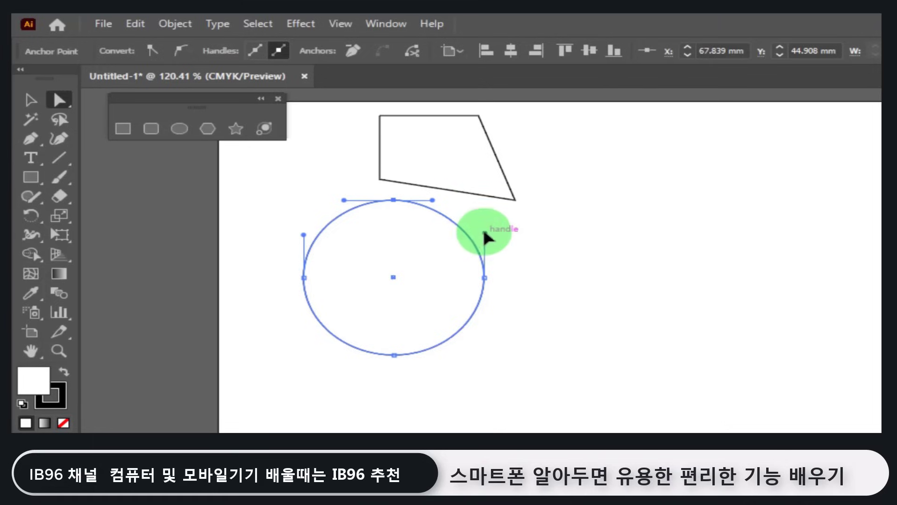
left_click_drag(485, 233, 474, 137)
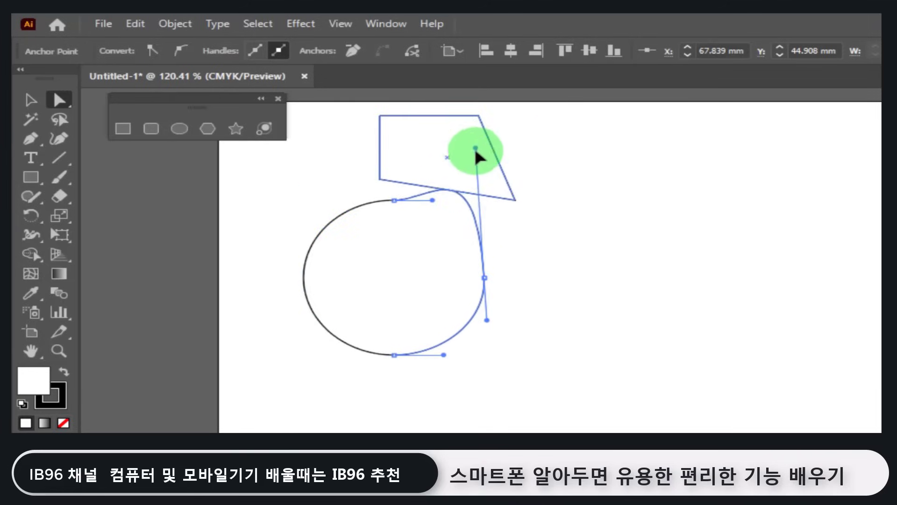
Straighten the circle's upper-right arc by retracting its two direction handles into the right and top anchors
left_click_drag(480, 175, 485, 278)
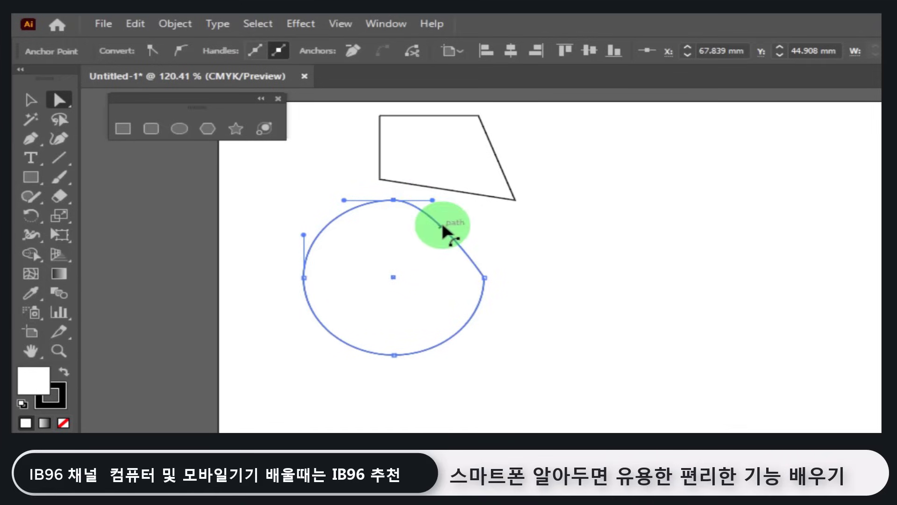
left_click_drag(433, 201, 394, 200)
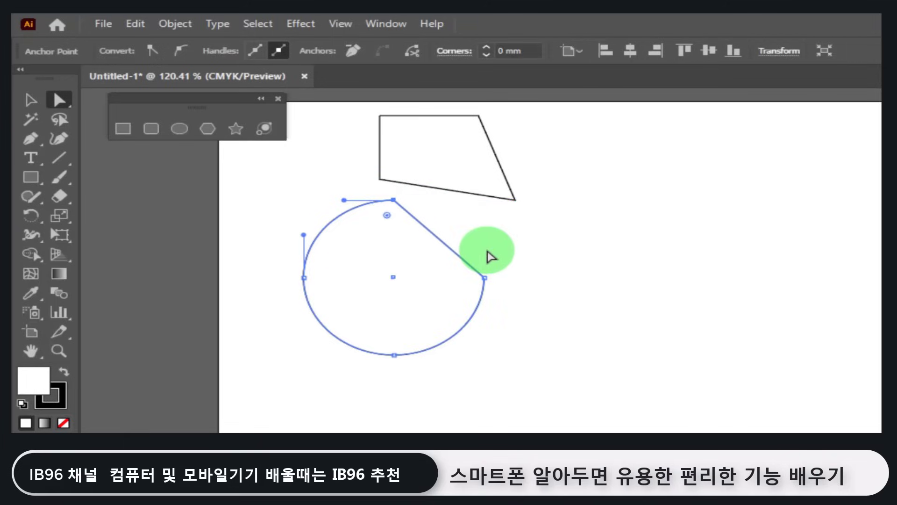
mouse_move(484, 278)
left_mouse_down()
mouse_move(485, 264)
mouse_move(486, 278)
left_mouse_up()
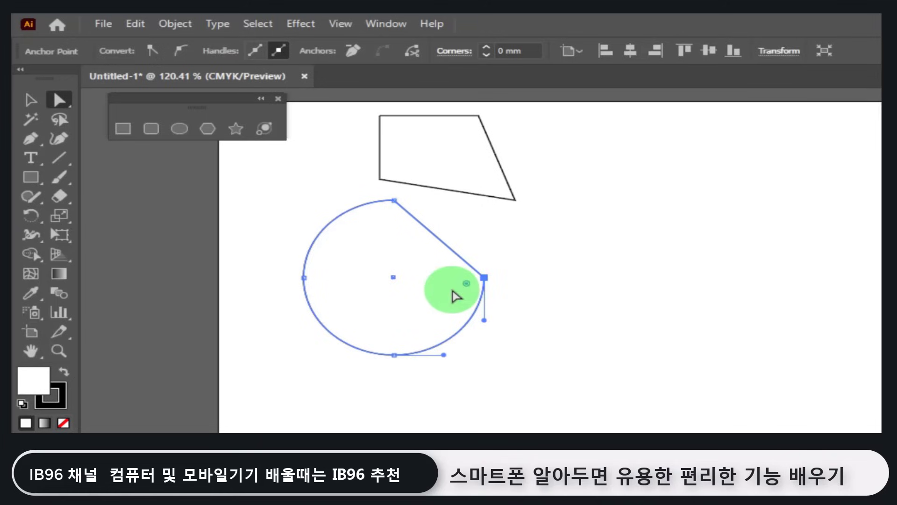
Straighten the circle's lower-left arc by retracting its direction handles into the bottom and left anchors
left_click(395, 355)
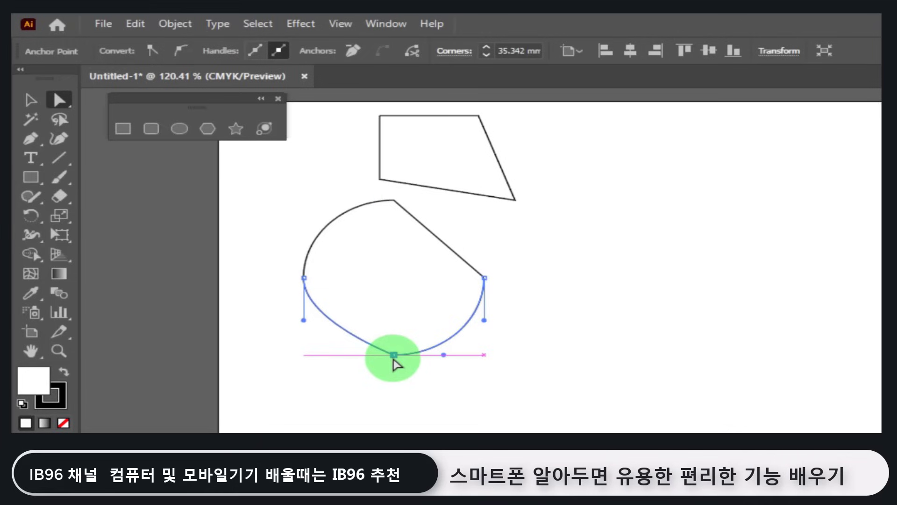
left_click_drag(304, 320, 306, 280)
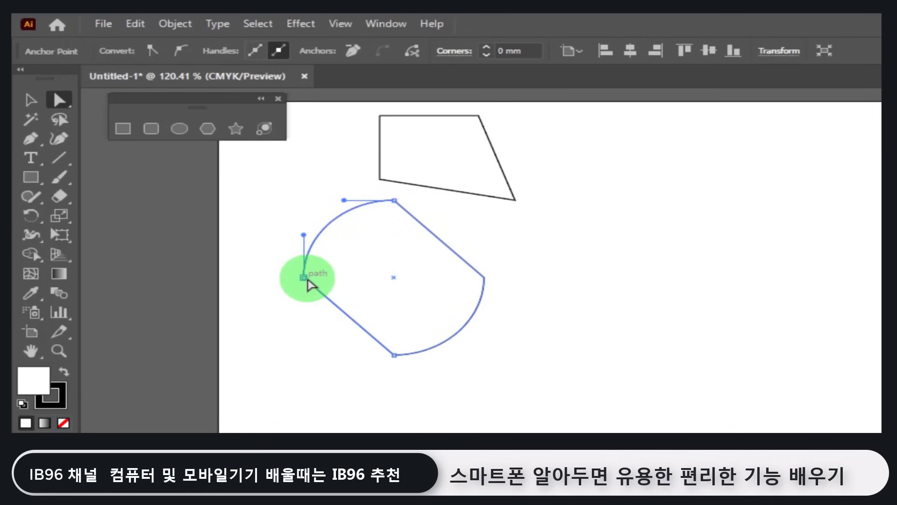
left_click(394, 355)
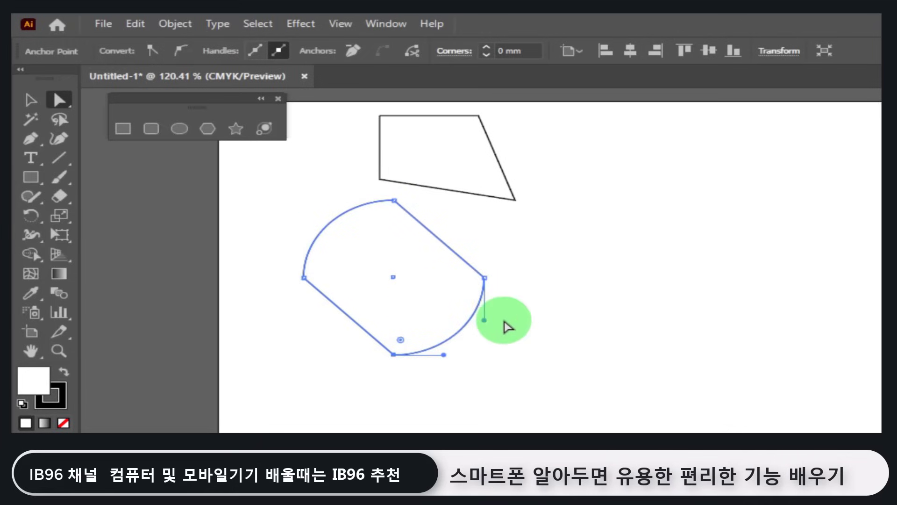
Rotate the cut circle counterclockwise with the Selection tool until its two straight edges are horizontal, and deselect it
left_click(31, 100)
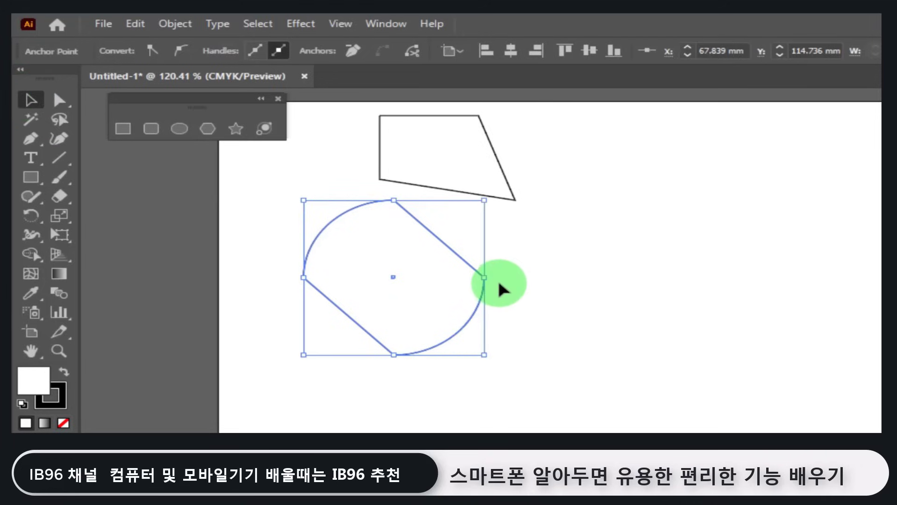
left_click_drag(494, 277, 488, 256)
left_click_drag(476, 230, 468, 217)
left_click(561, 363)
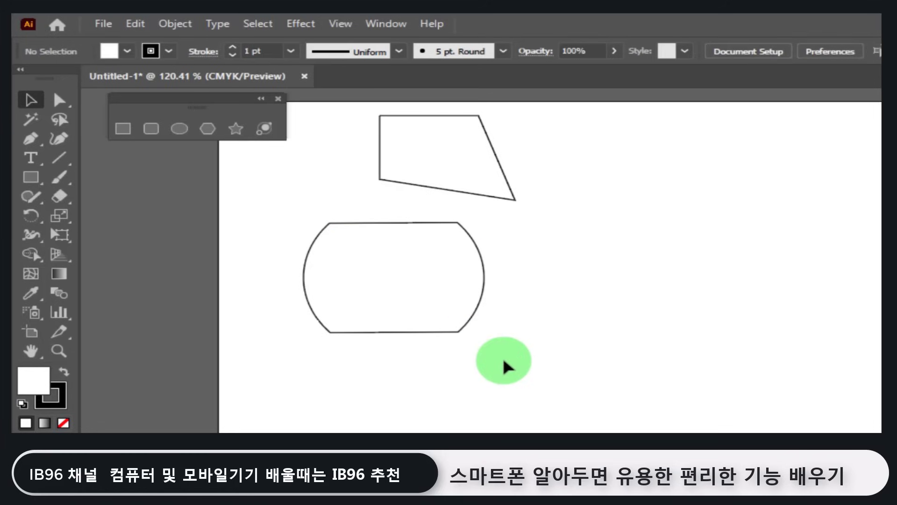
Fill the cut circle with red
left_click(421, 269)
double_click(40, 385)
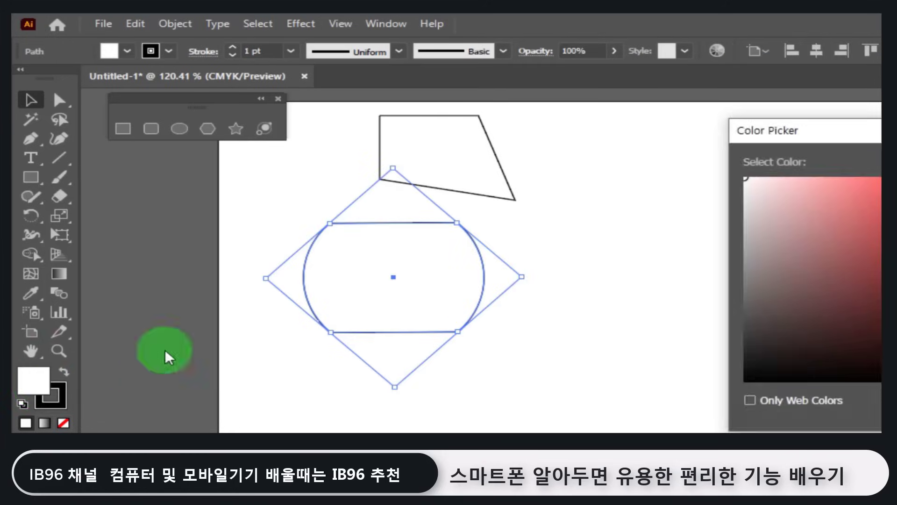
left_click(357, 284)
left_click(624, 267)
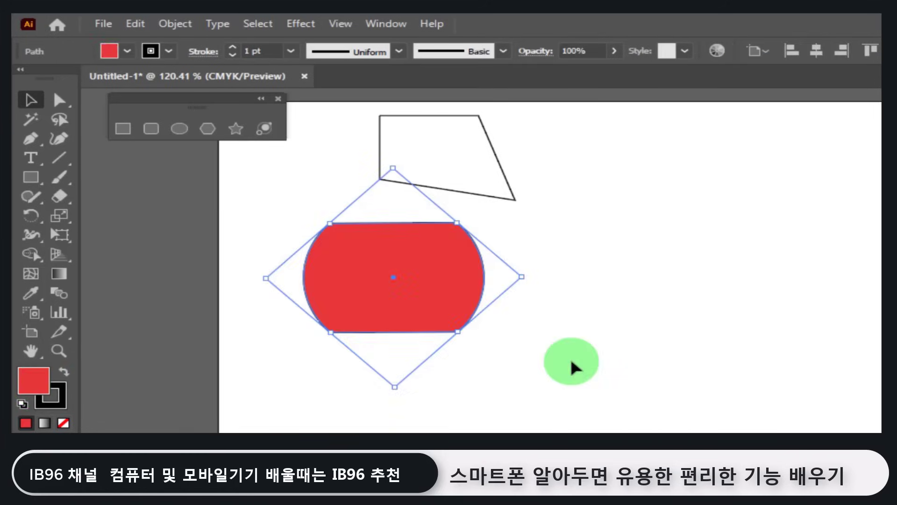
Set the red shape's stroke to none and deselect it
left_click(518, 388)
left_click(377, 289)
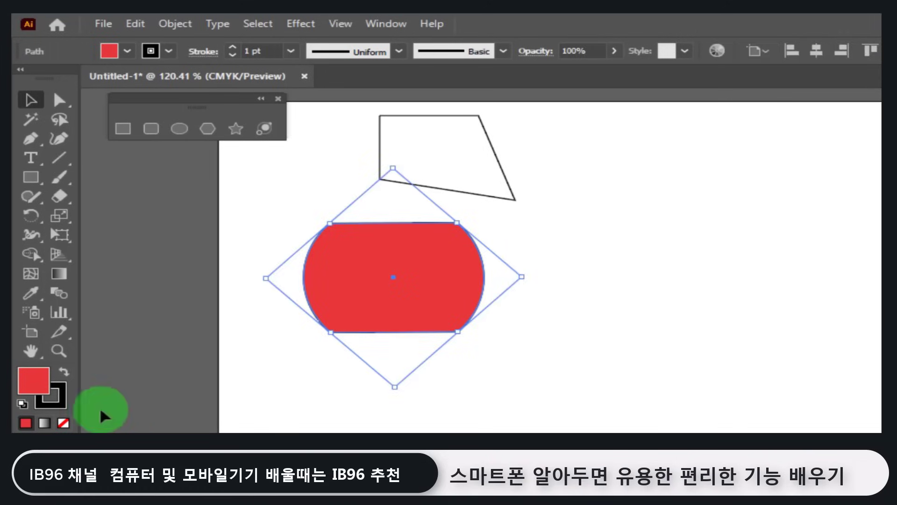
left_click(56, 403)
left_click(63, 423)
left_click(278, 414)
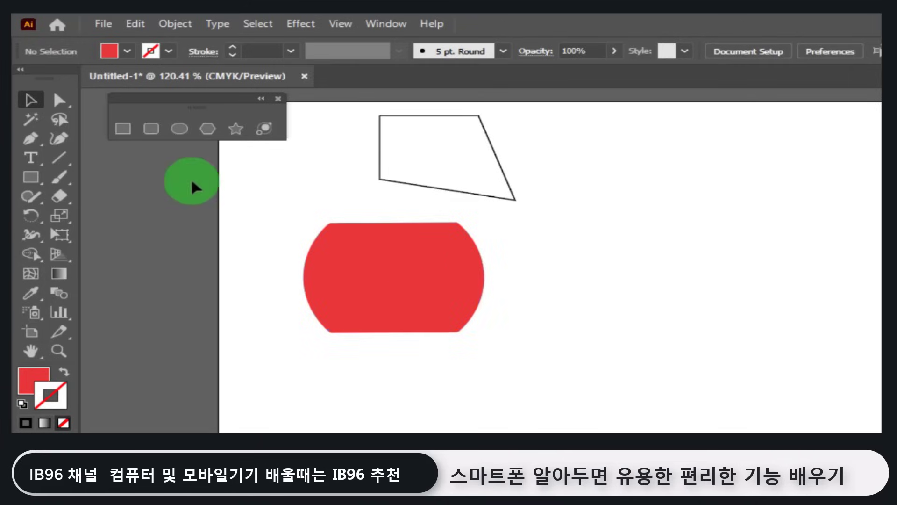
Try moving the red shape's upper-right anchor down with Direct Selection, and undo the move
left_click(63, 98)
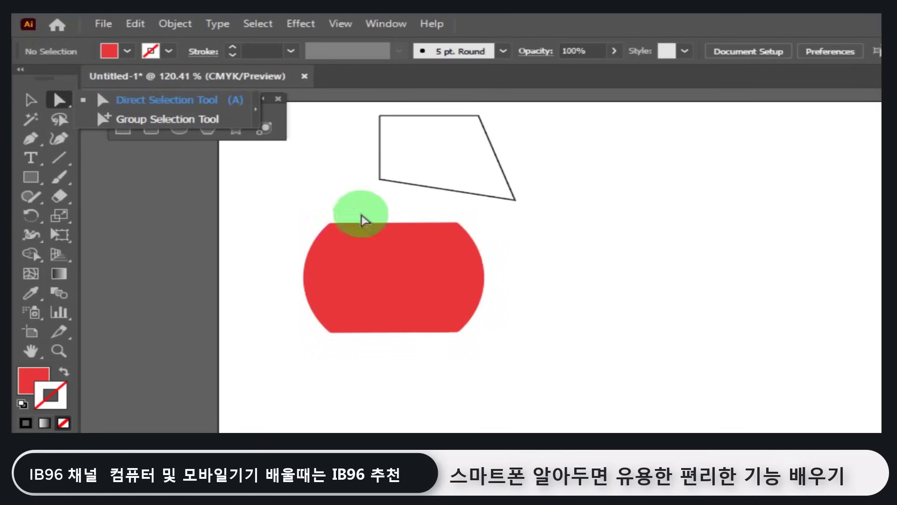
left_click(457, 223)
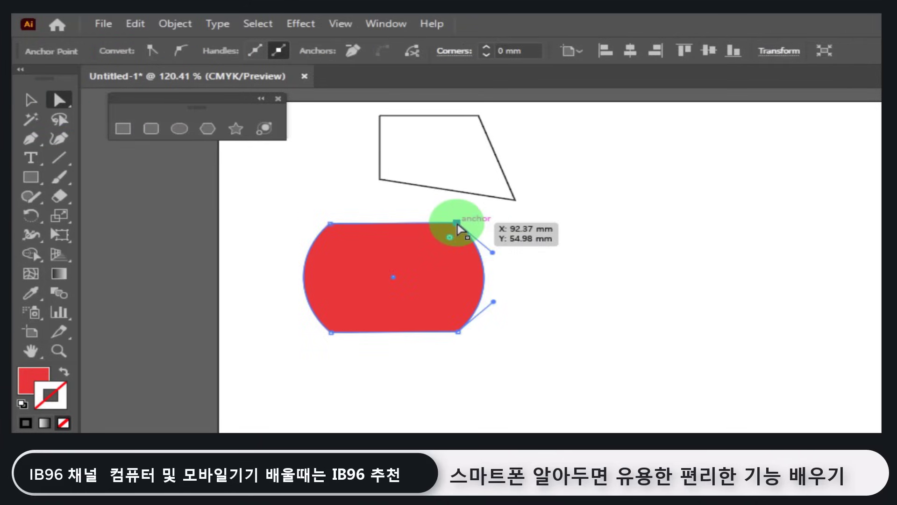
left_click_drag(457, 225, 456, 249)
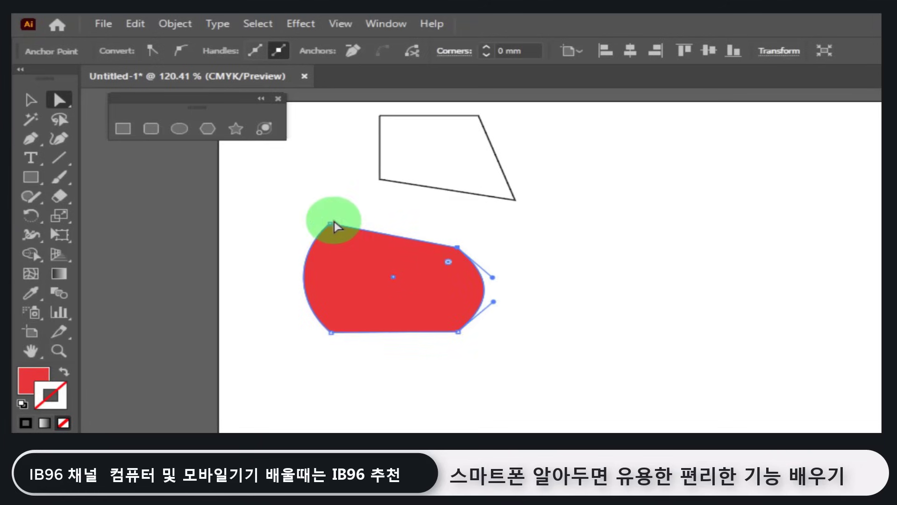
key("ctrl+z")
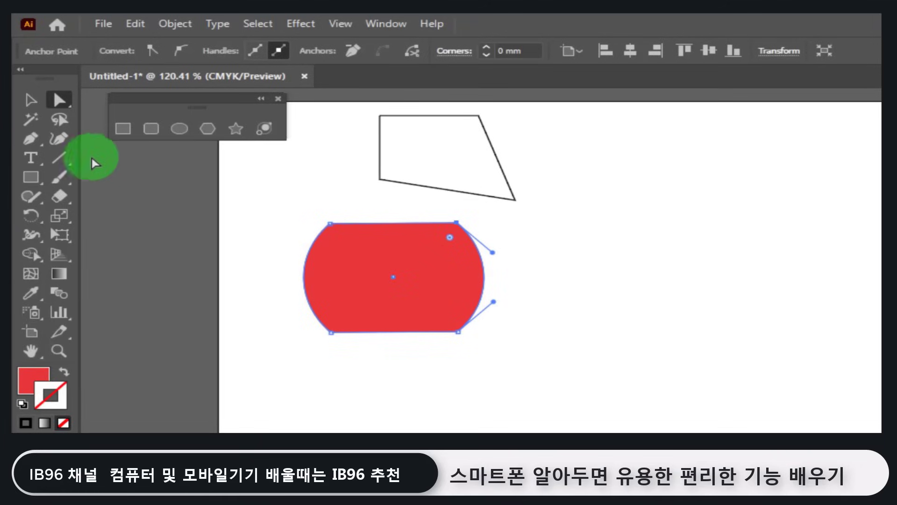
Switch to the Selection tool and marquee-select the quadrilateral above the red shape
left_click(31, 99)
left_click(602, 148)
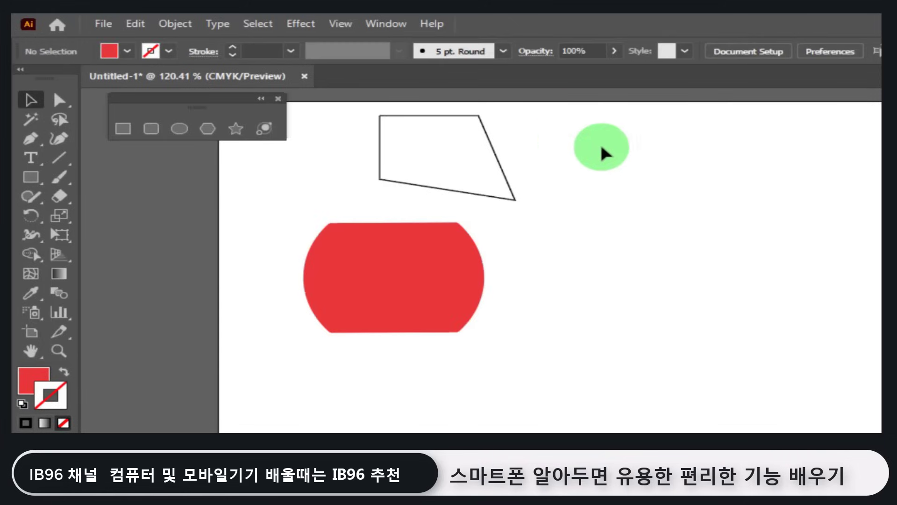
left_click_drag(649, 142, 406, 195)
left_click_drag(603, 116, 451, 163)
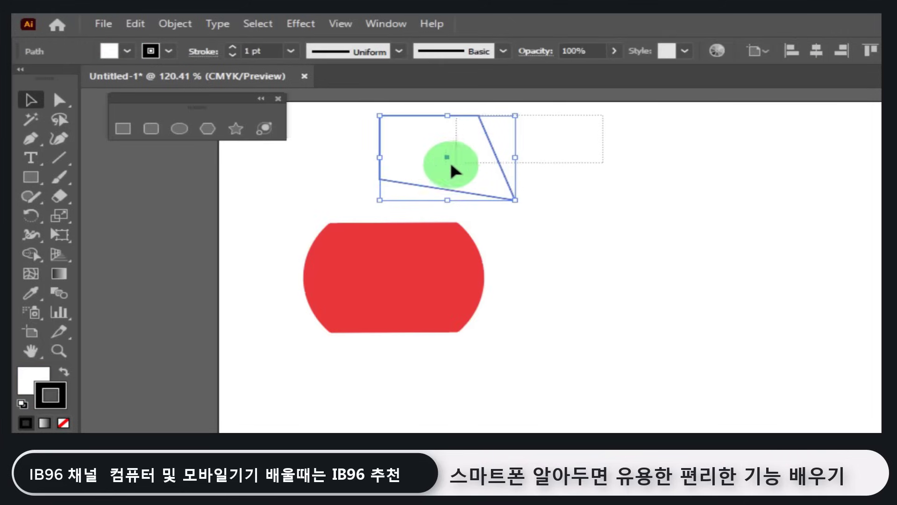
Delete the selected quadrilateral above the red shape
key("Delete")
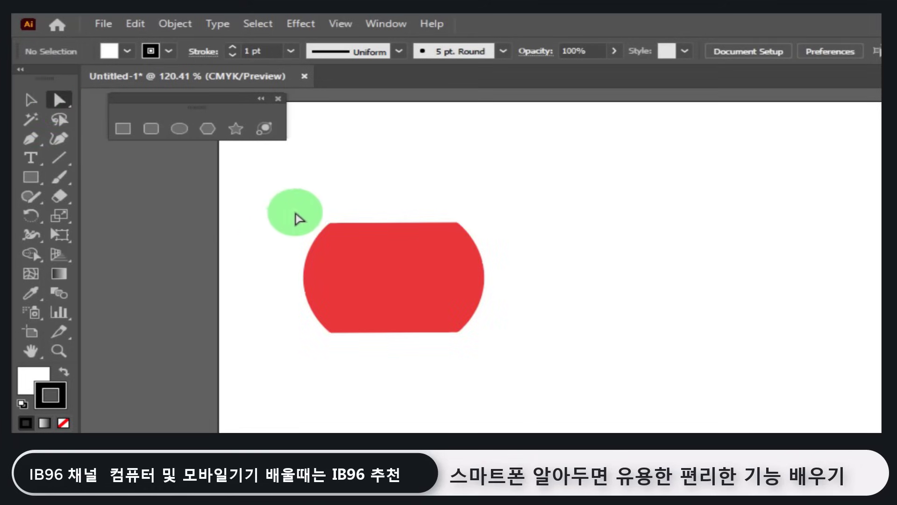
Select the red shape's two upper anchors together with Direct Selection, move them straight down to flatten the shape, and deselect it
left_click_drag(279, 187, 505, 244)
left_click(460, 224)
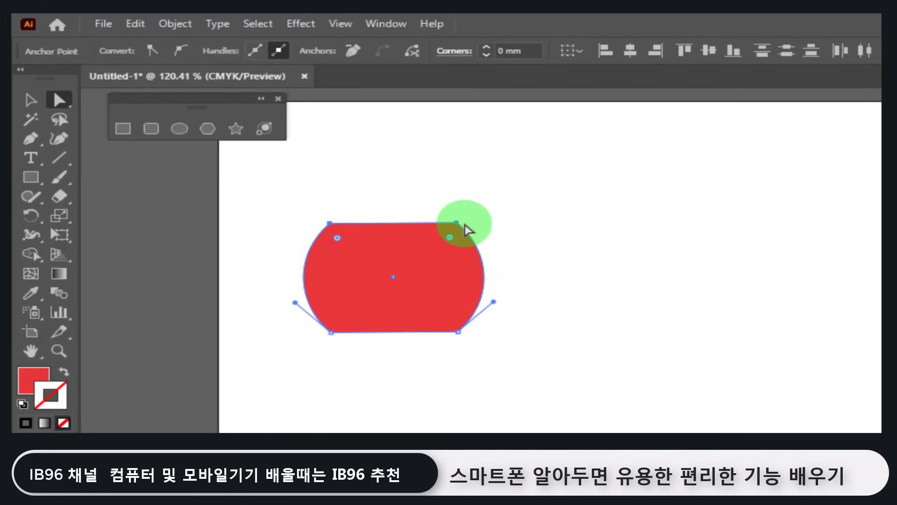
left_click(390, 237)
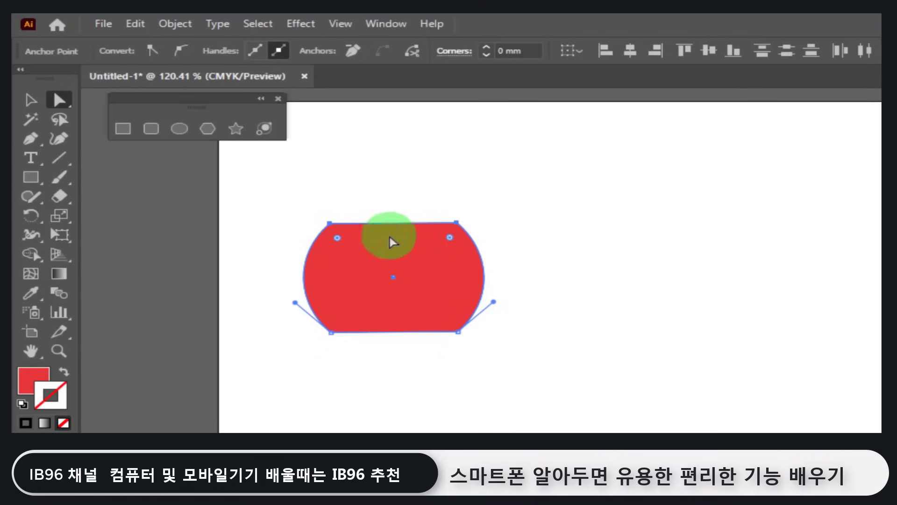
left_click(330, 224)
left_click(330, 332)
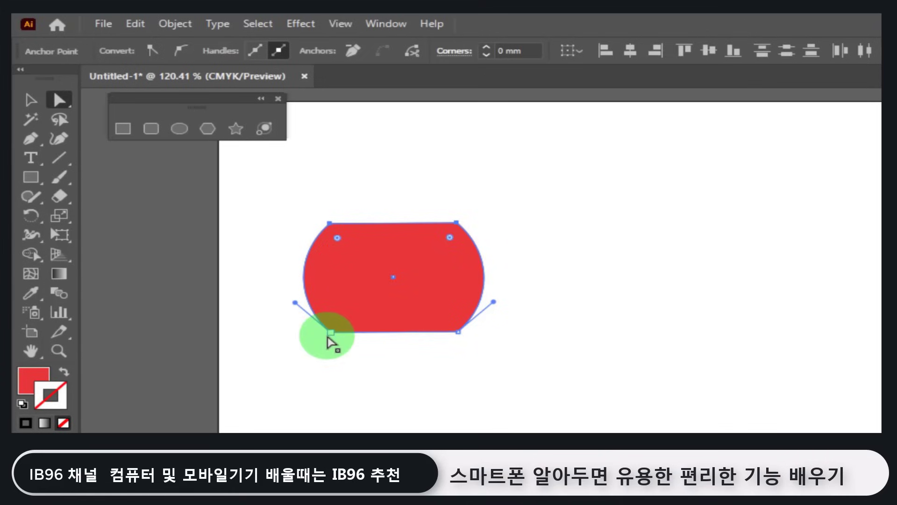
left_click(456, 224)
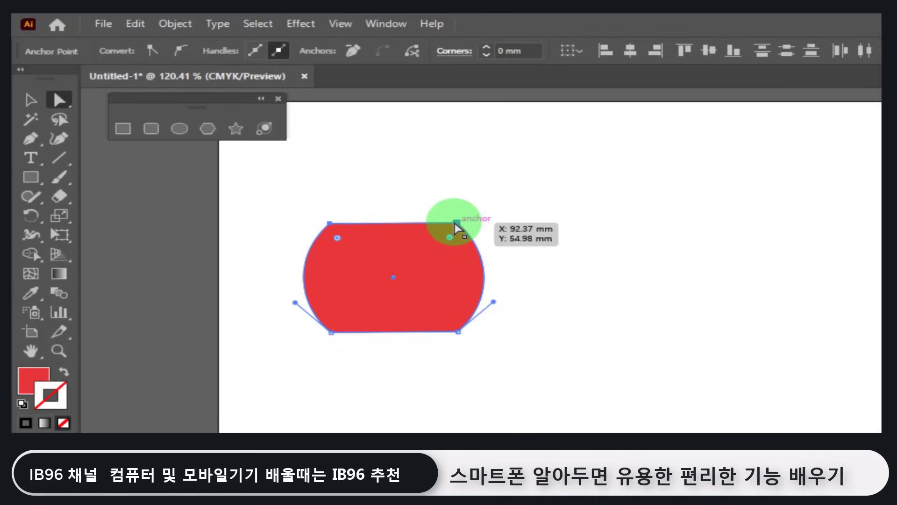
left_click_drag(455, 226, 457, 280)
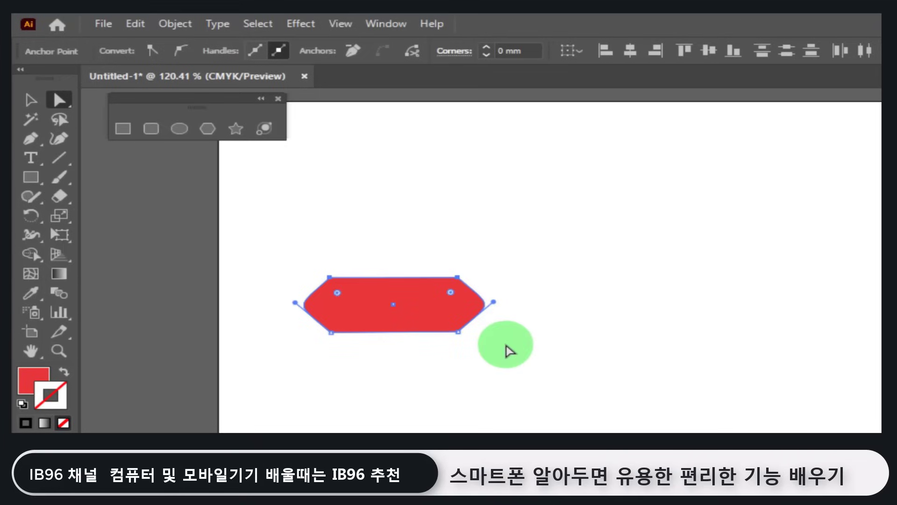
left_click(400, 344)
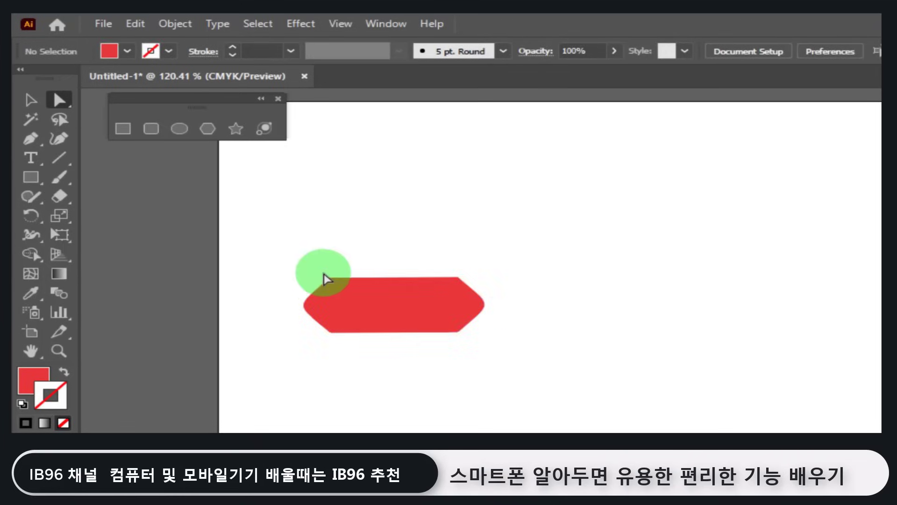
Marquee-select the flattened red shape's right-hand anchors, move them about 22 mm left, and deselect the shape
left_click_drag(506, 246, 400, 332)
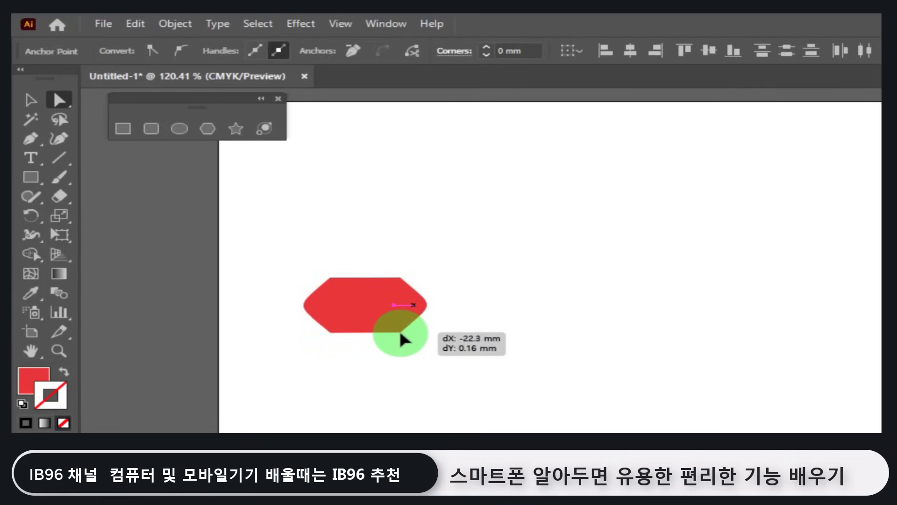
left_click(423, 350)
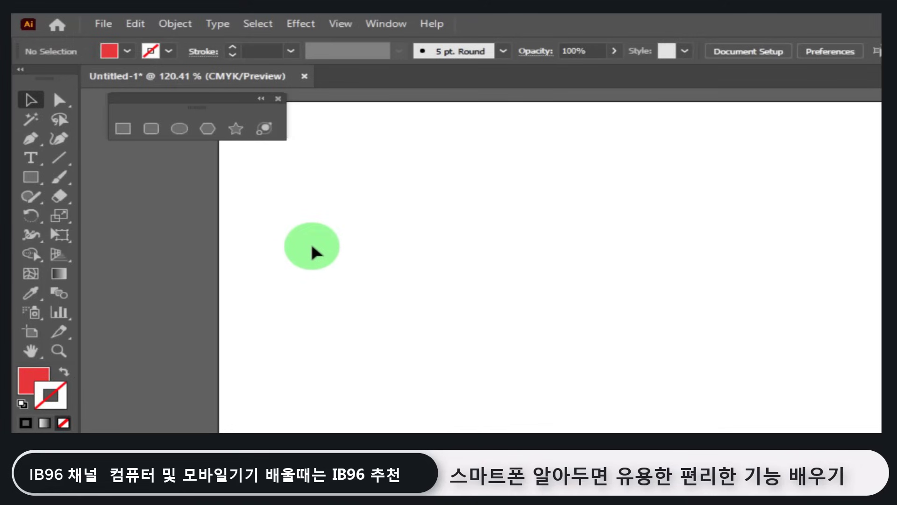
Draw a wide red rectangle without a stroke in the upper-left area of the empty artboard
left_click(122, 129)
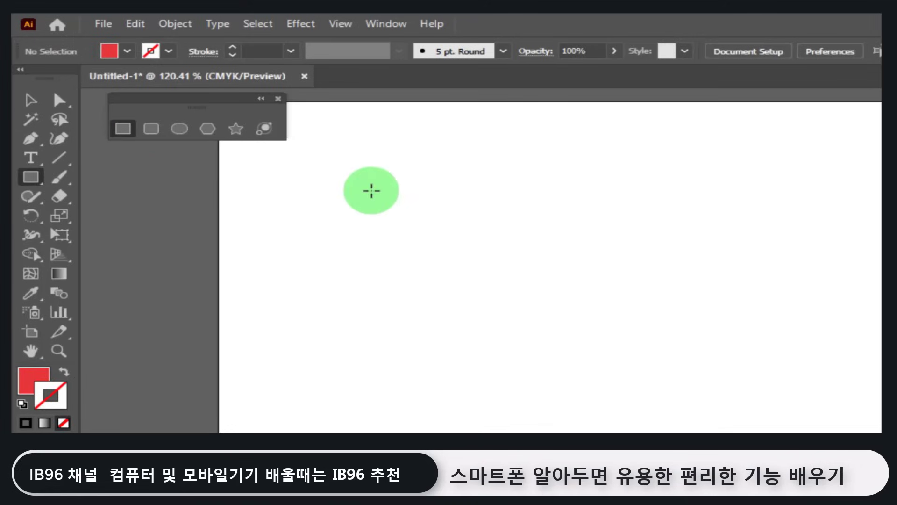
left_click_drag(303, 176, 453, 259)
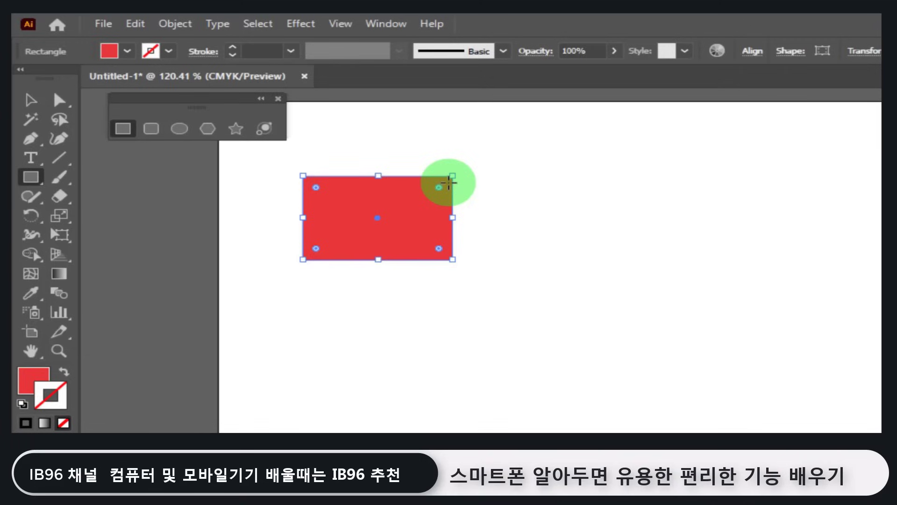
Curve the rectangle's upper-right corner with the Anchor Point tool, and adjust its lower direction handle with Direct Selection
left_click(33, 143)
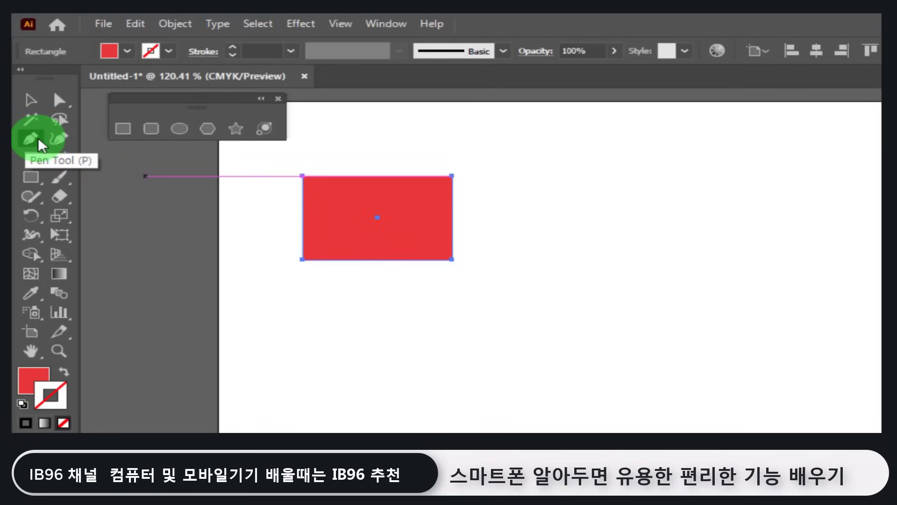
left_click_drag(38, 136, 100, 198)
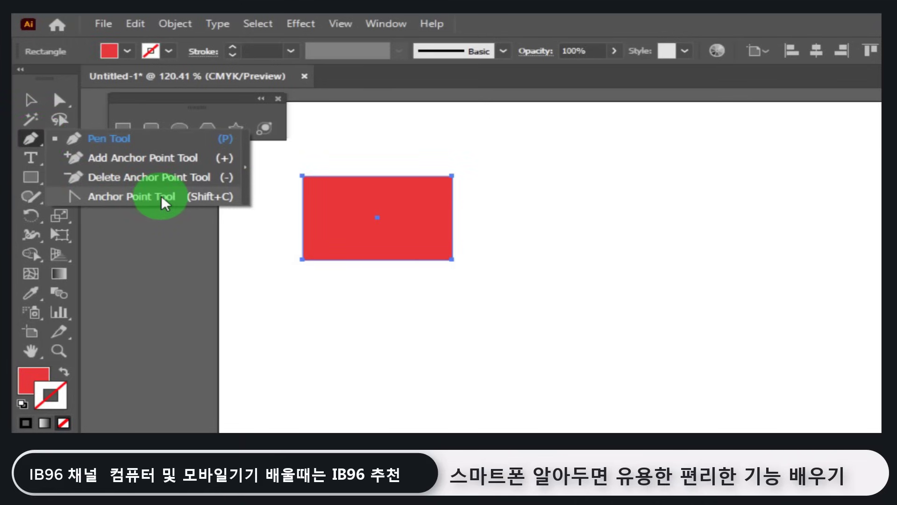
left_click_drag(161, 195, 161, 196)
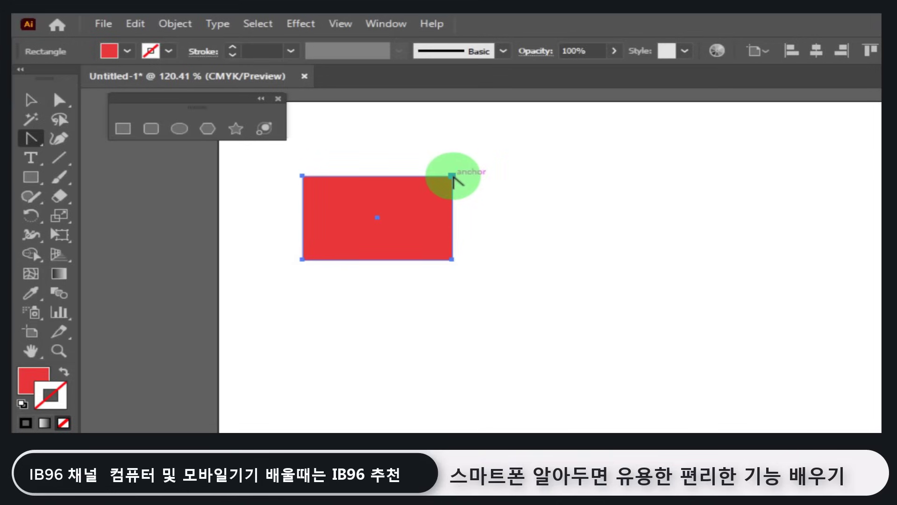
left_click_drag(452, 176, 491, 202)
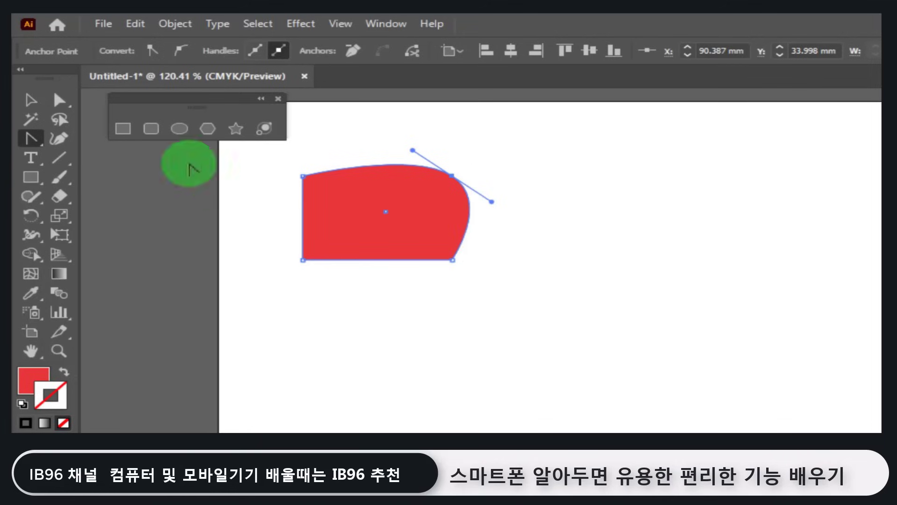
left_click(60, 100)
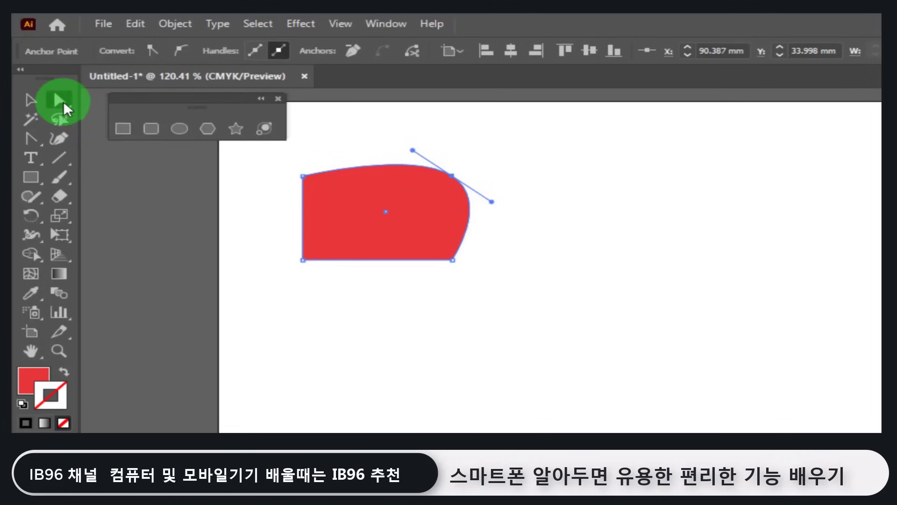
left_click_drag(492, 202, 476, 206)
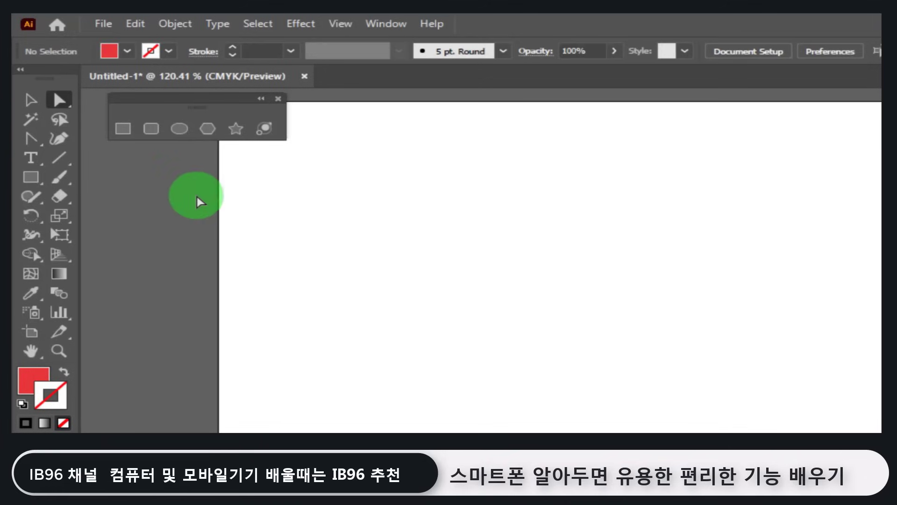
Draw a nearly square red rectangle and curve its upper-right corner with the Anchor Point tool
left_click(124, 129)
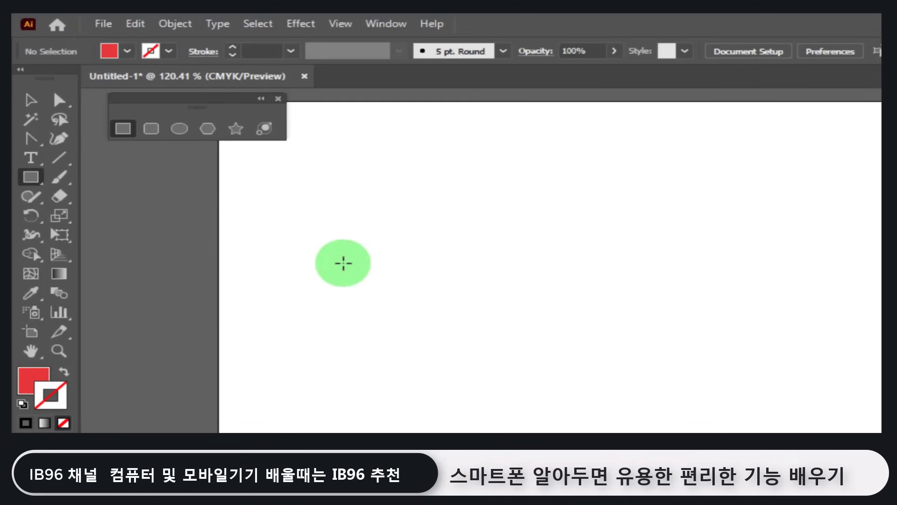
left_click_drag(258, 183, 385, 285)
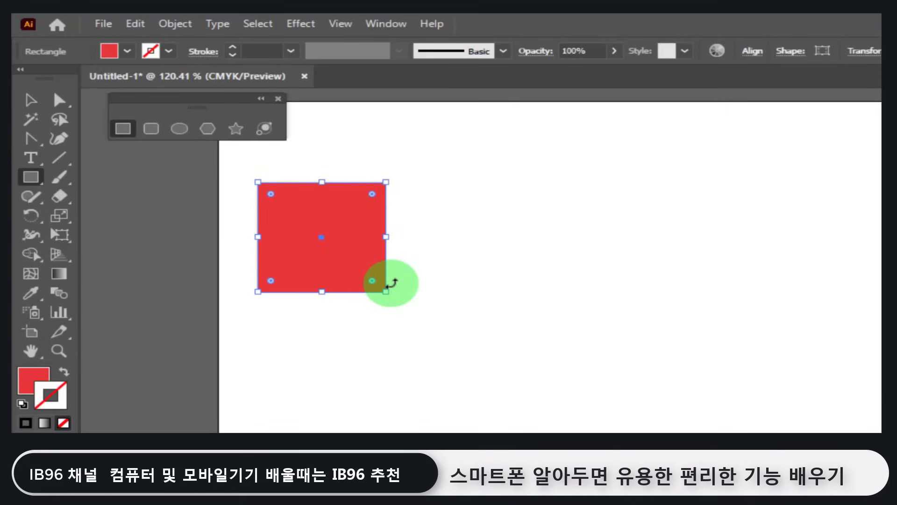
left_click(30, 138)
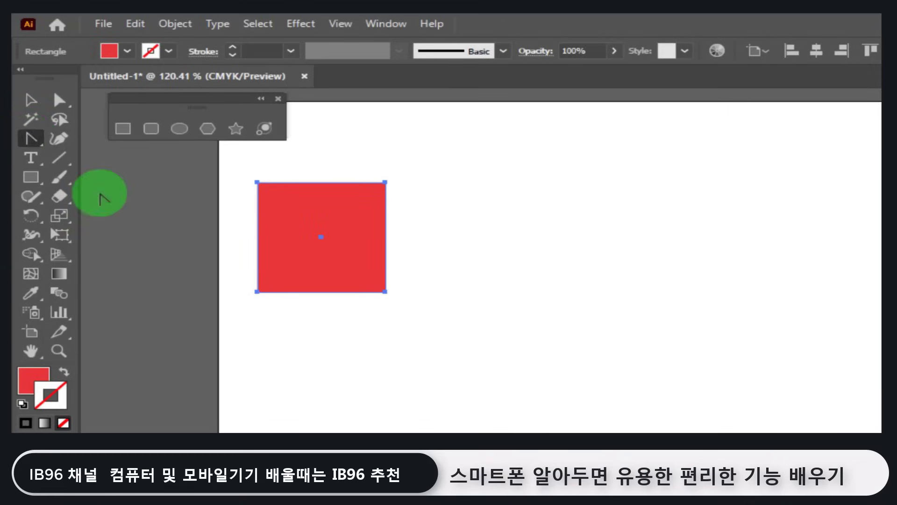
left_click_drag(386, 182, 419, 211)
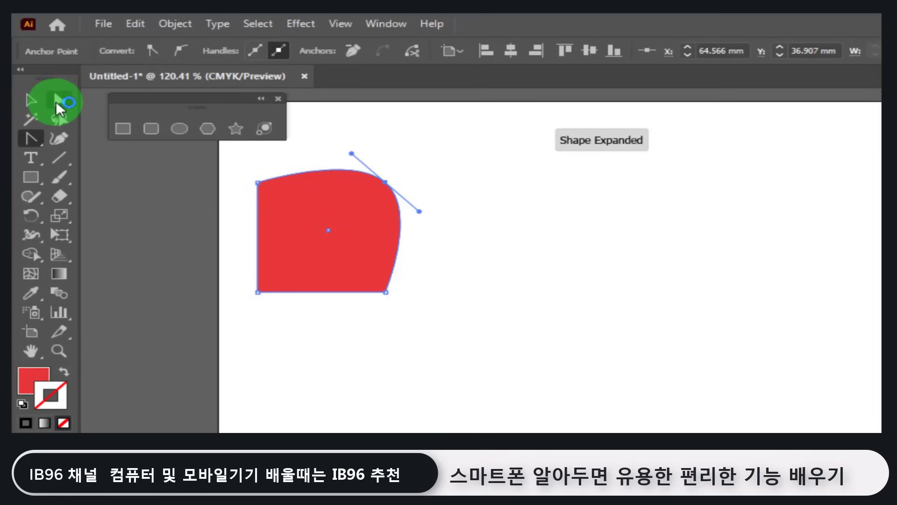
Move the curved corner's anchor down and inward with Direct Selection to form a quarter-round shape, and deselect it
left_click(57, 101)
left_click_drag(386, 183, 352, 203)
left_click(420, 210)
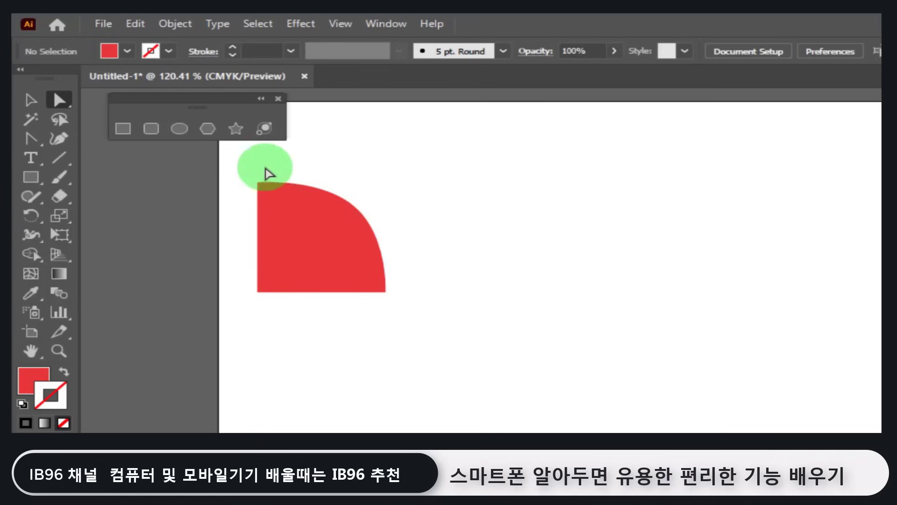
Select the whole quarter-round red shape and delete it
left_click(374, 292)
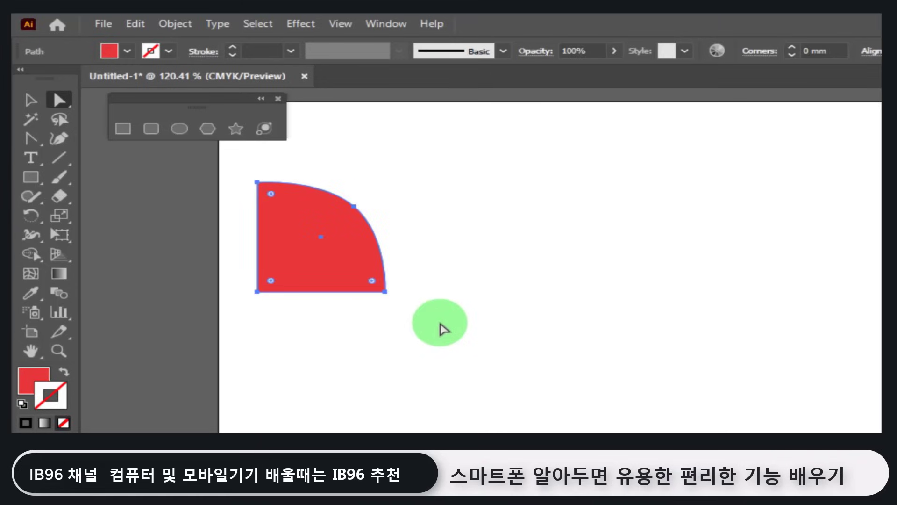
key("Delete")
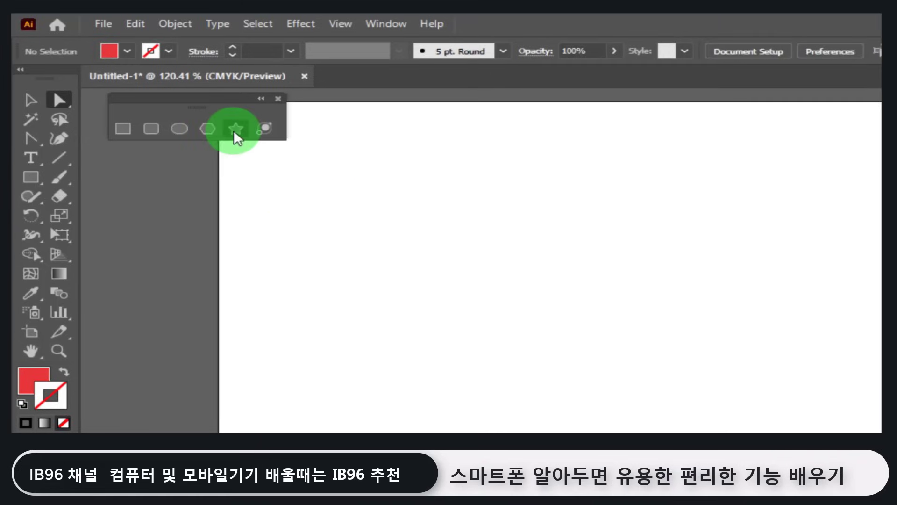
Draw a red five-pointed star without a stroke and reposition it with the Selection tool
left_click(236, 129)
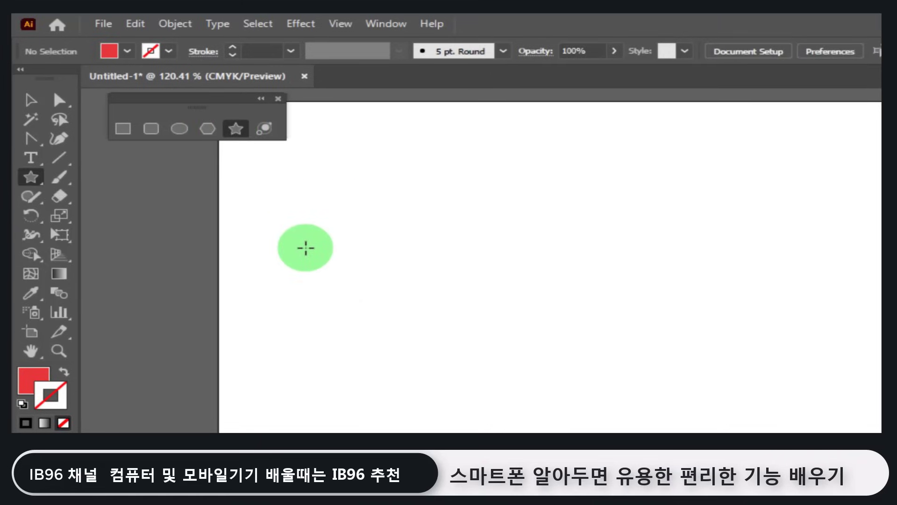
left_click_drag(301, 237, 354, 296)
left_click(31, 99)
left_click_drag(323, 256, 347, 271)
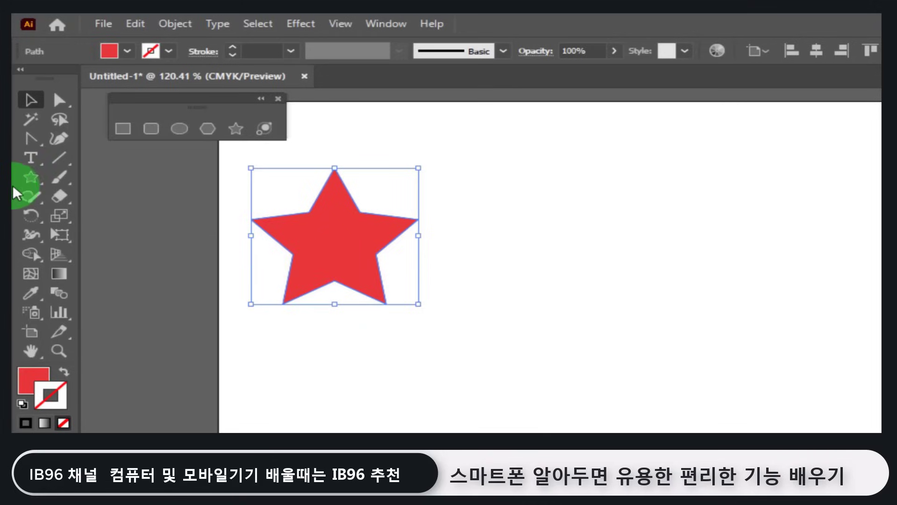
Round all five tips of the star into petals by pulling direction handles from them with the Anchor Point tool
left_click(32, 140)
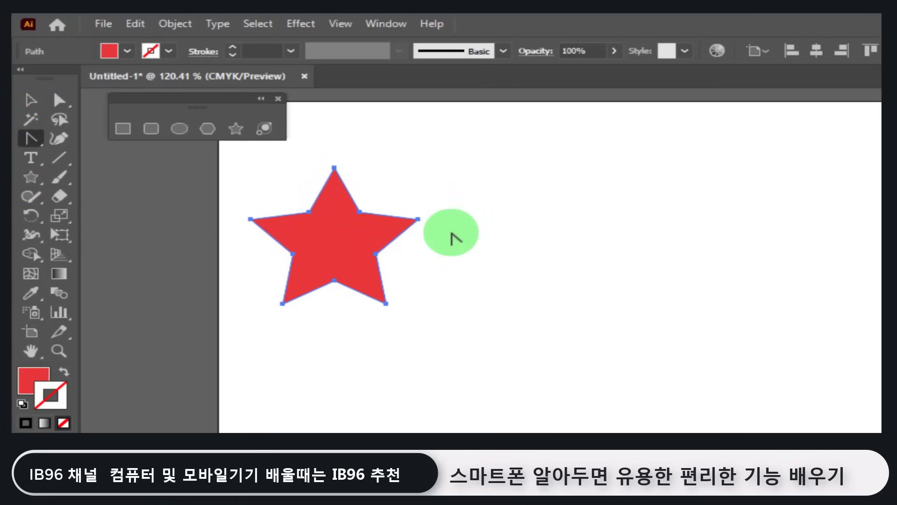
mouse_move(418, 219)
left_mouse_down()
mouse_move(426, 242)
mouse_move(406, 231)
left_mouse_up()
left_click_drag(335, 168, 360, 171)
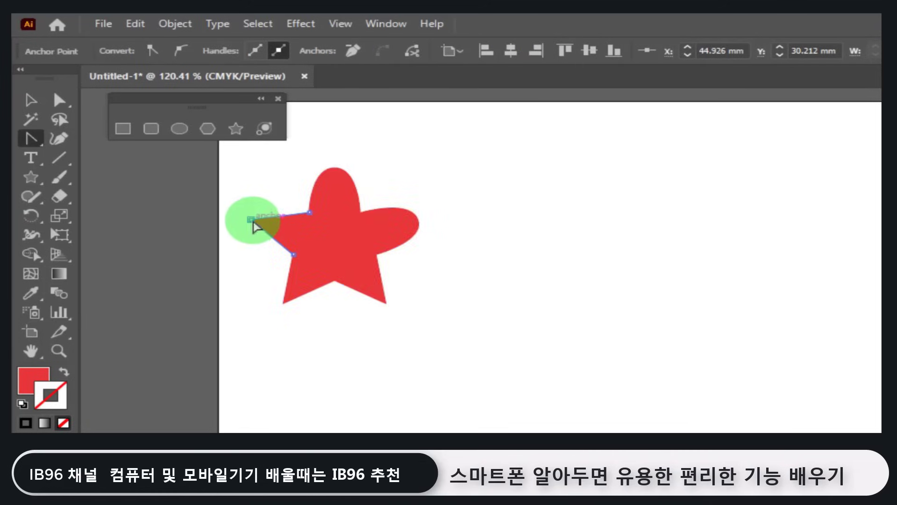
left_click_drag(252, 220, 256, 197)
left_click_drag(284, 305, 261, 294)
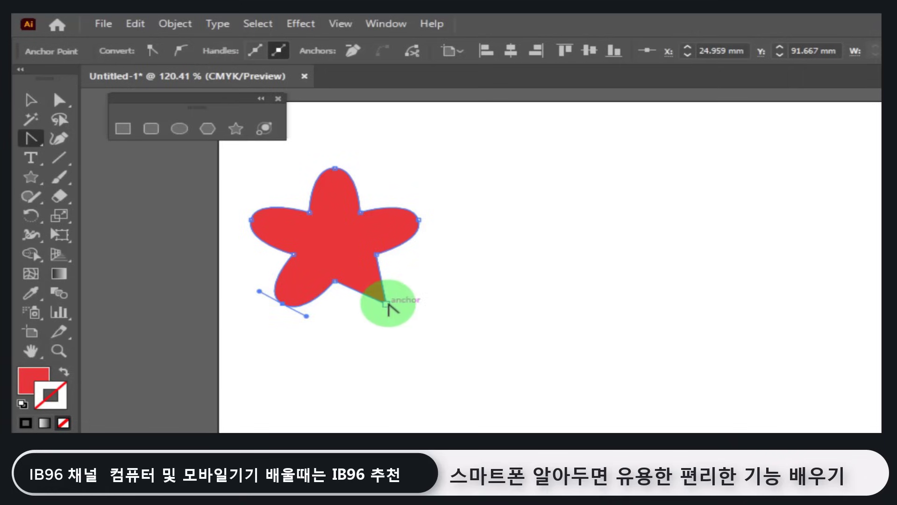
left_click_drag(387, 304, 359, 321)
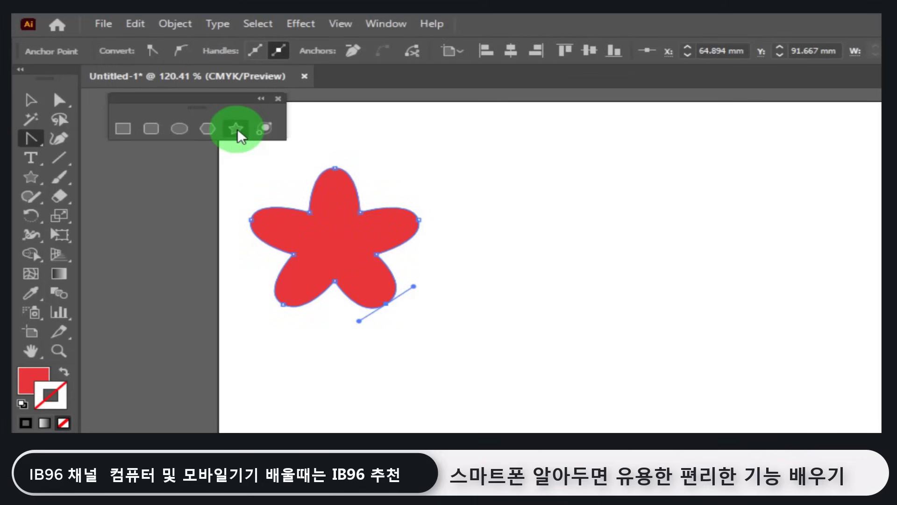
Deselect the flower shape, and move it slightly down and left with the Selection tool
left_click(30, 100)
left_click(362, 139)
left_click_drag(384, 204, 367, 222)
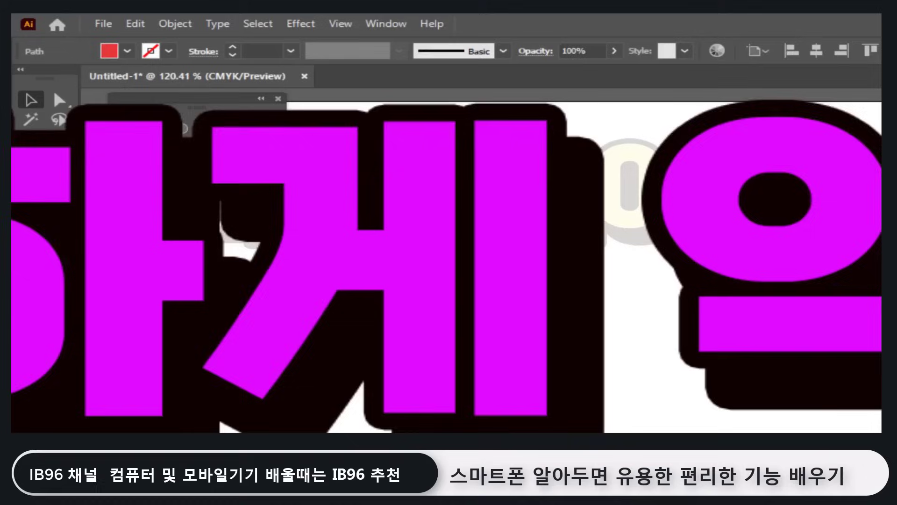